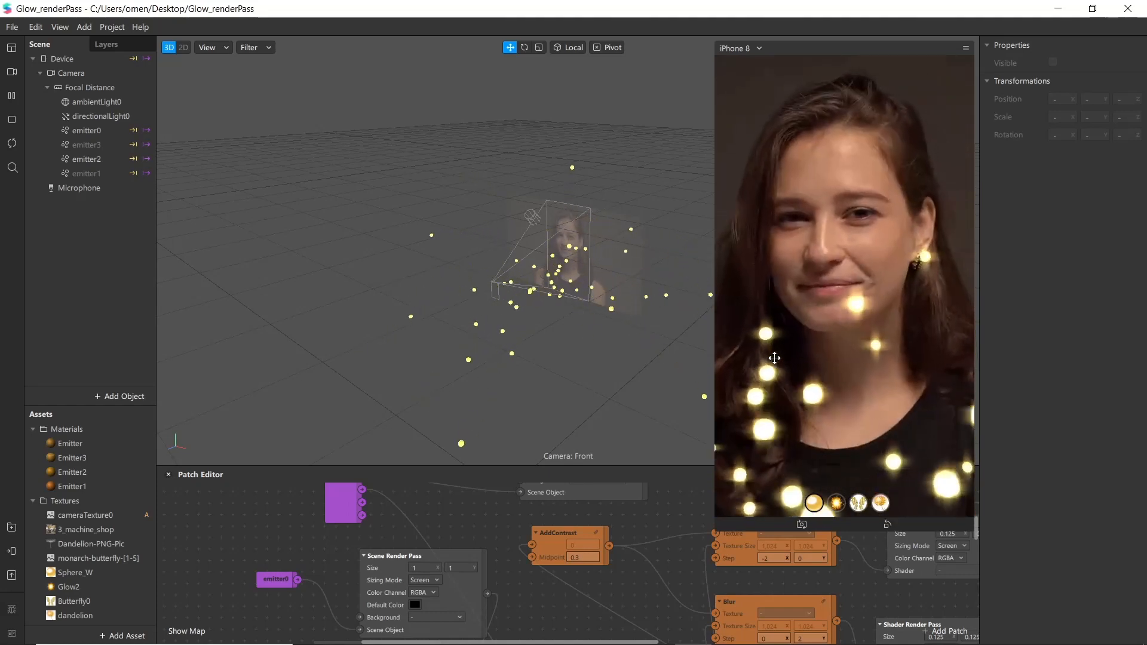
Preview the butterfly, star and glowing sphere particle options in the finished project's device preview
left_click(866, 502)
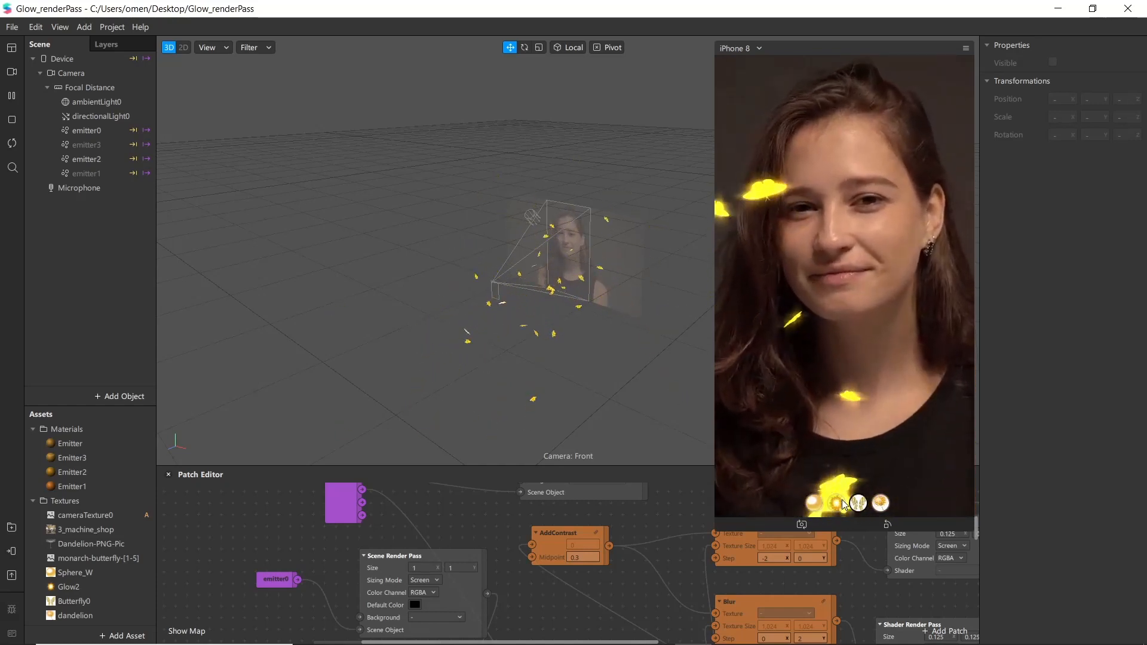
left_click(841, 504)
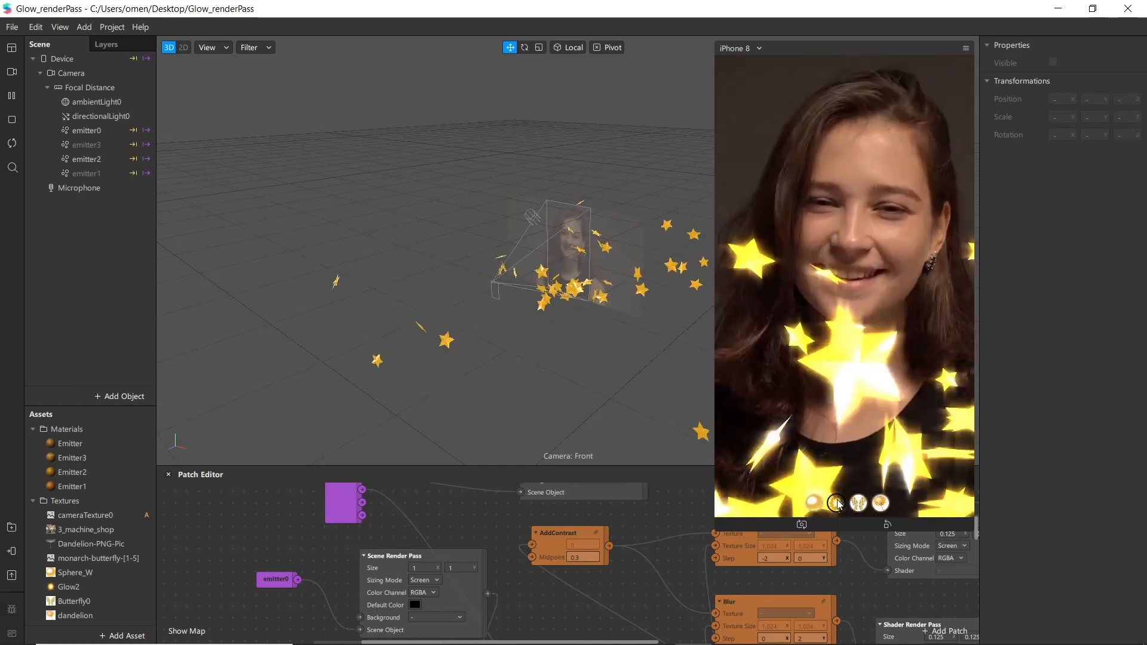
left_click(819, 503)
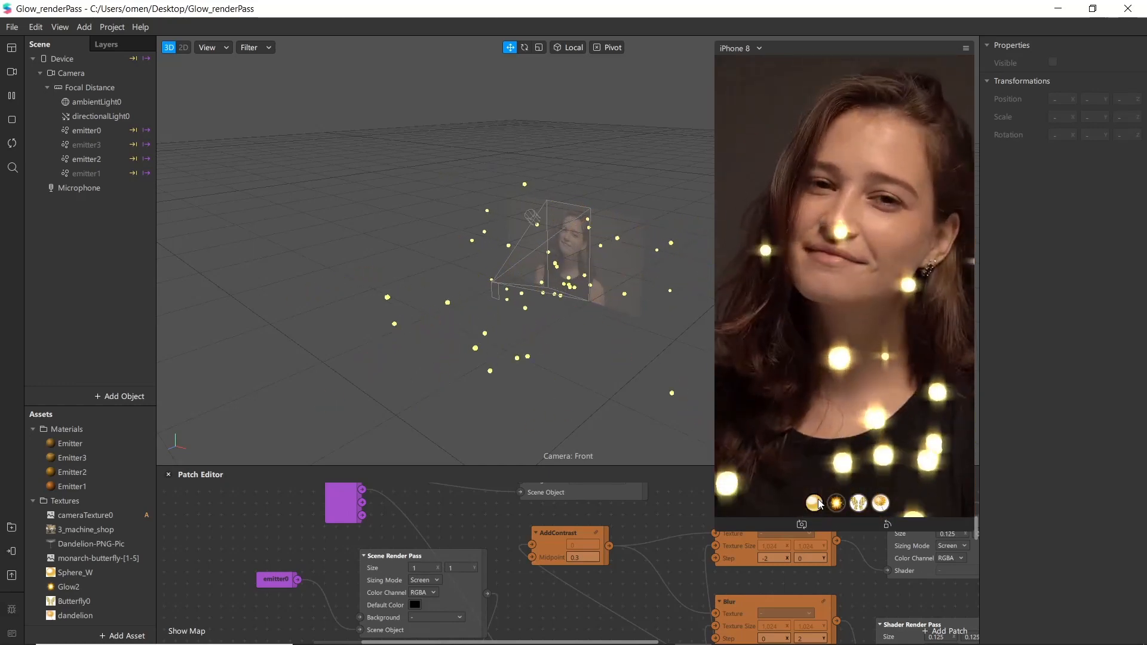
Create a new blank project in a maximized window and enlarge its device preview
left_click(14, 32)
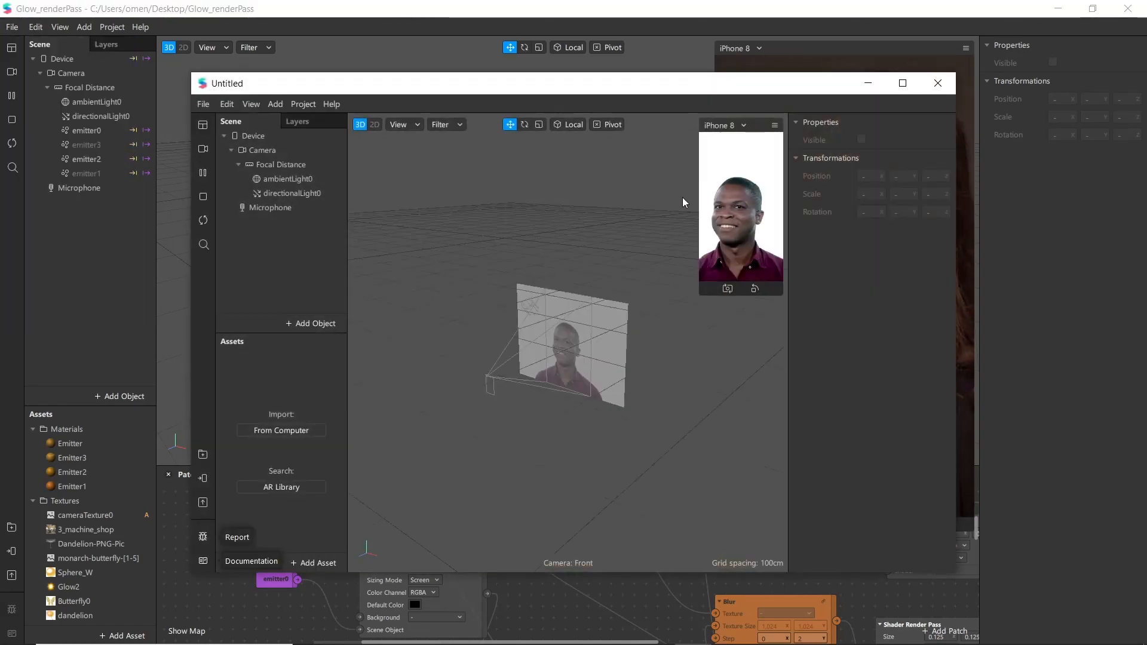
left_click(901, 84)
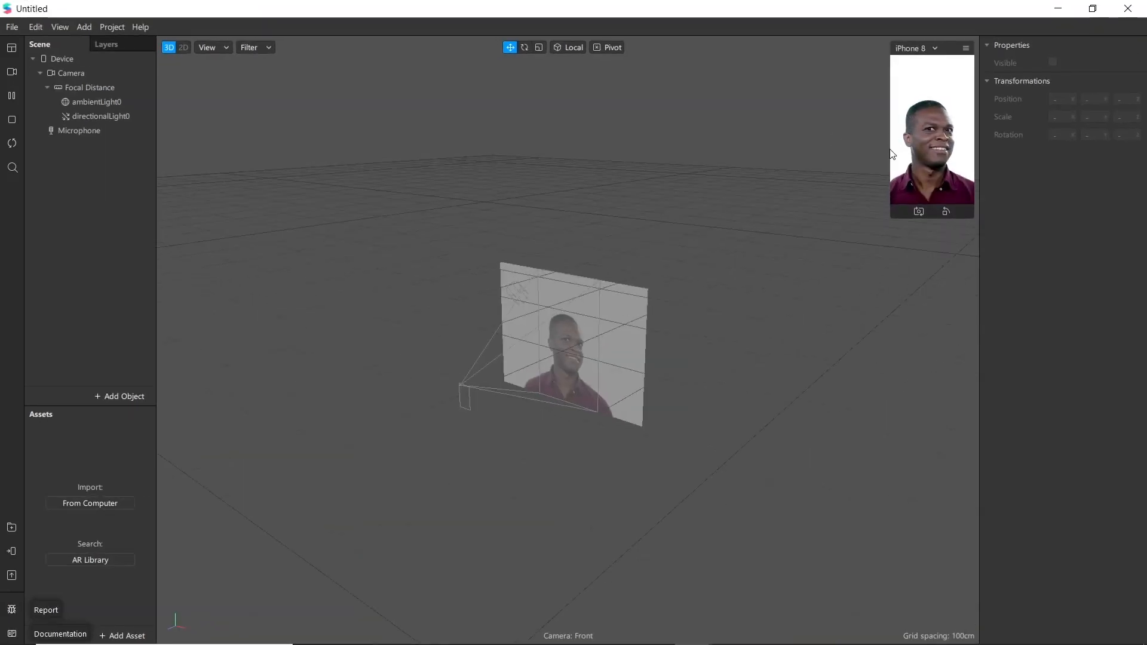
left_click_drag(892, 150, 756, 298)
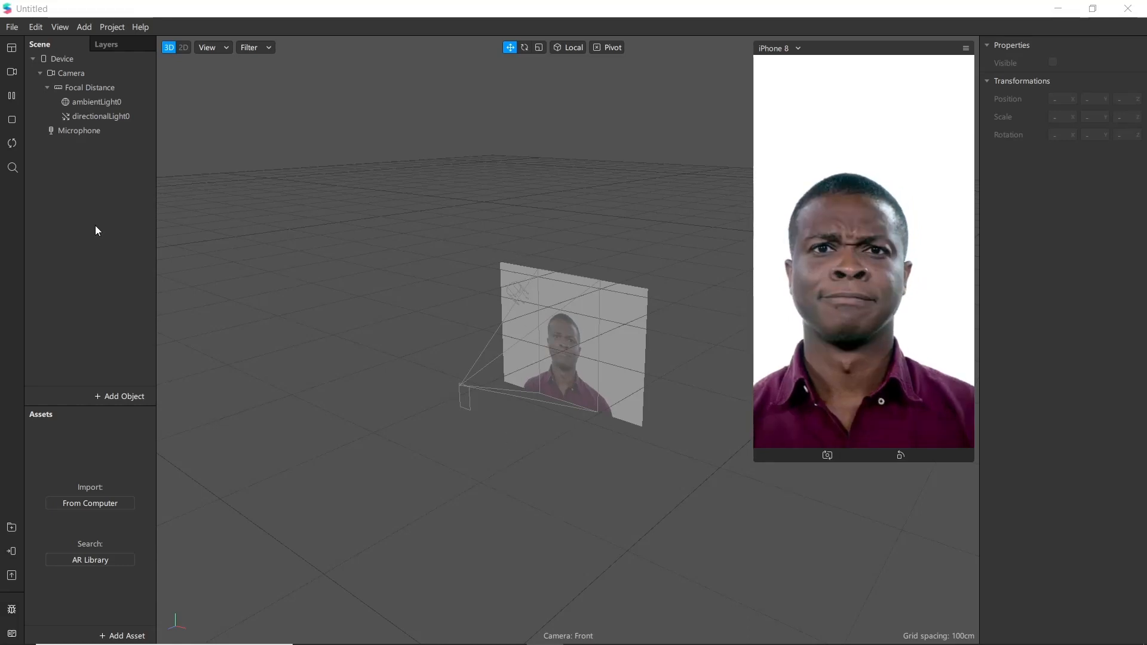
Add a Particle System object to the scene
left_click(105, 392)
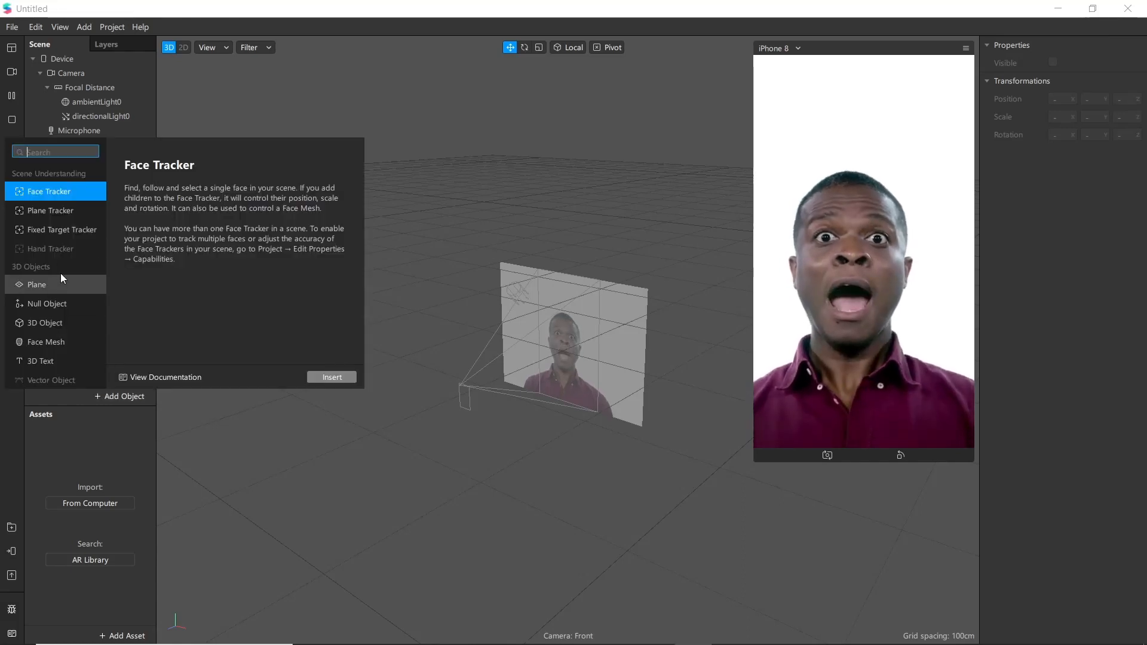
scroll(59, 274, "down", 4)
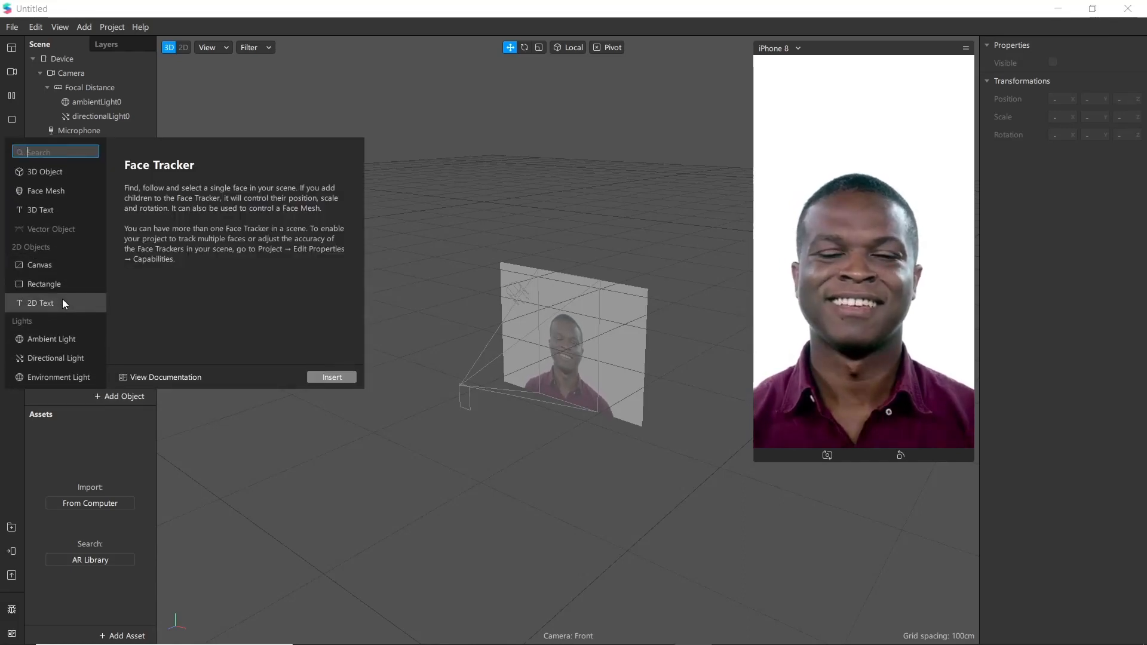
scroll(64, 303, "down", 3)
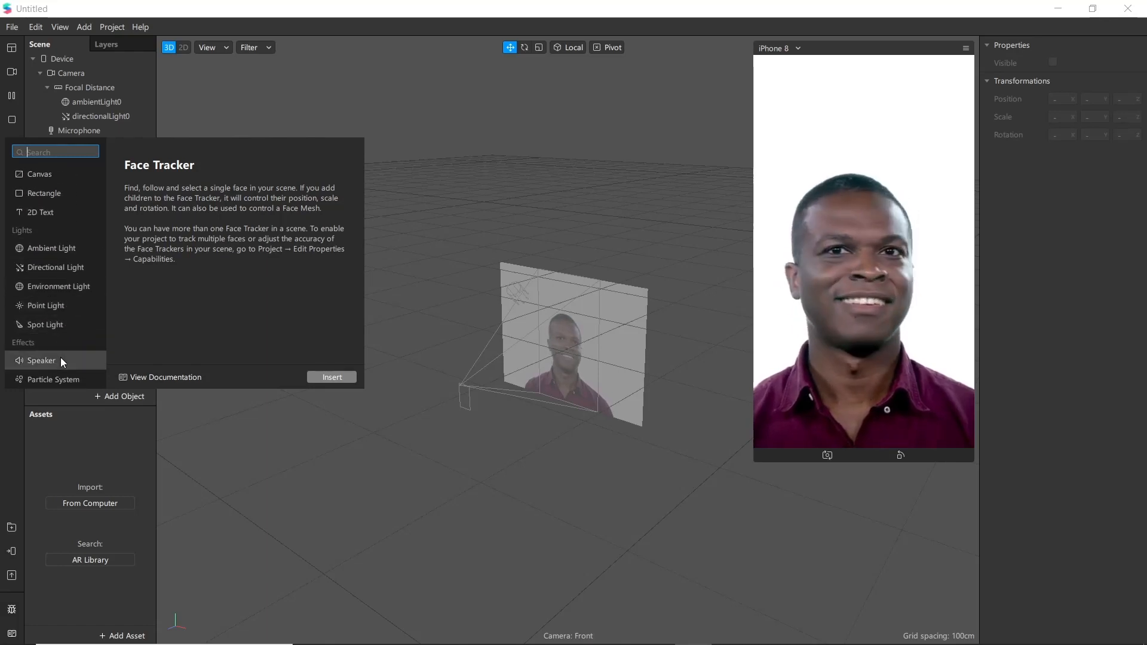
left_click(62, 378)
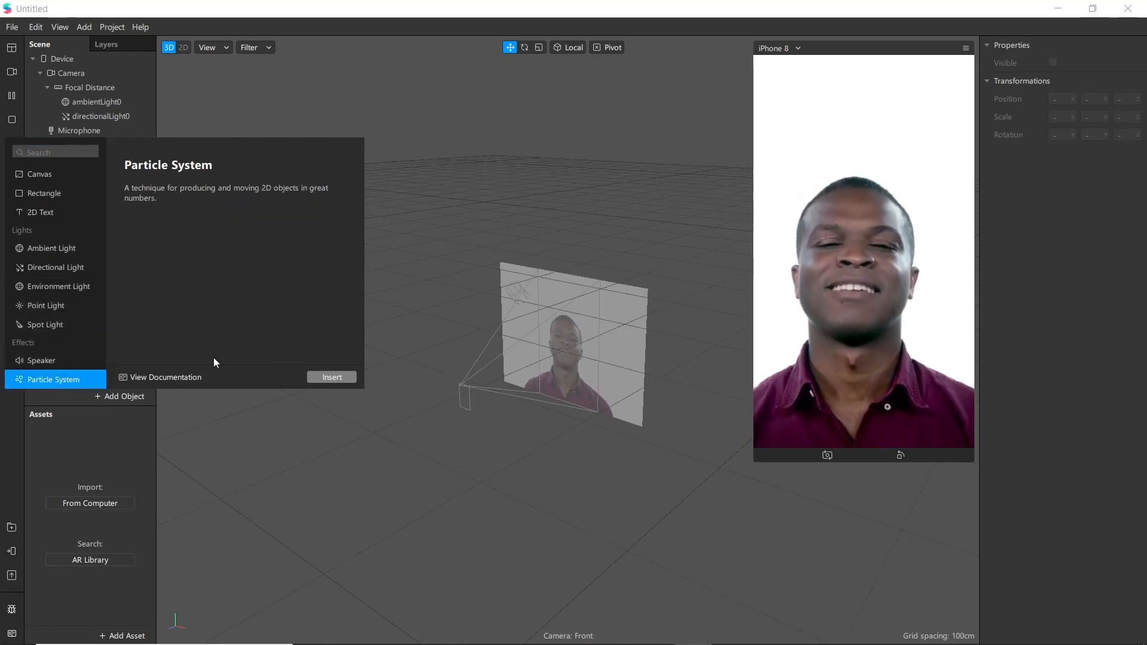
left_click(335, 379)
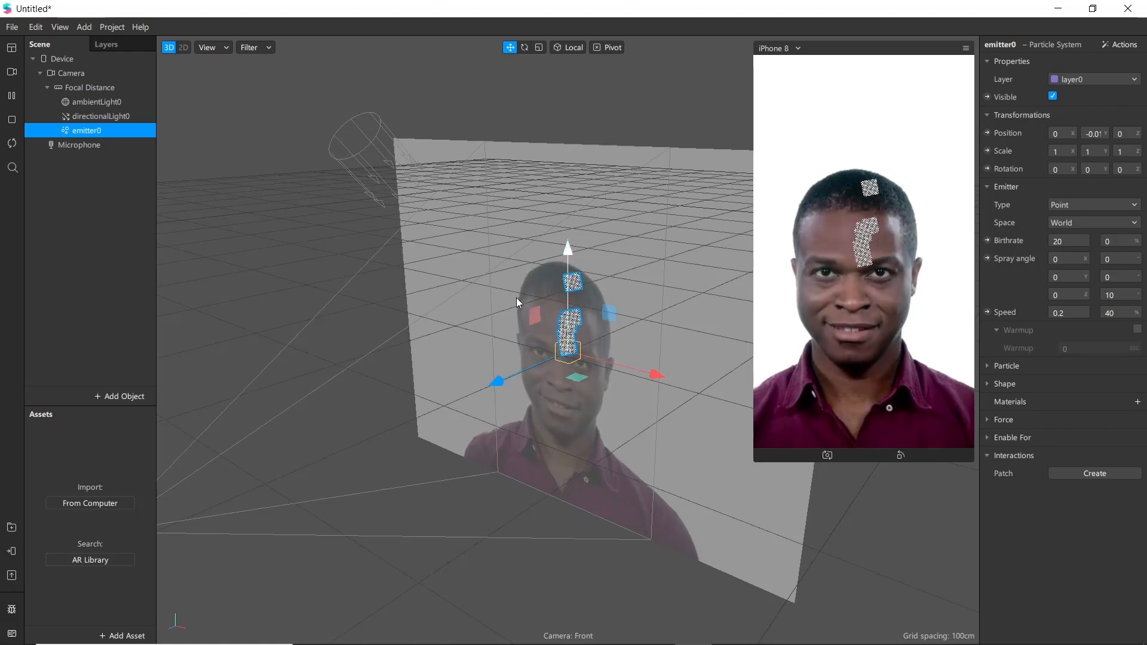
Move the particle emitter down along its Y axis to about -0.12, just below the face
left_click_drag(570, 247, 583, 292)
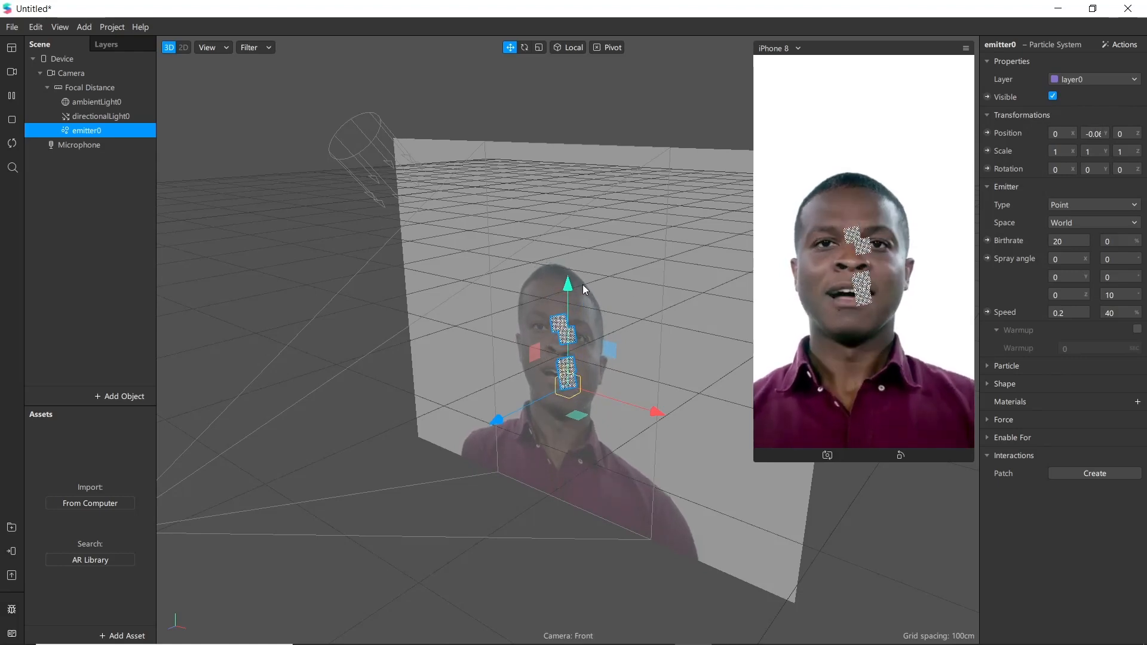
left_click_drag(563, 280, 561, 325)
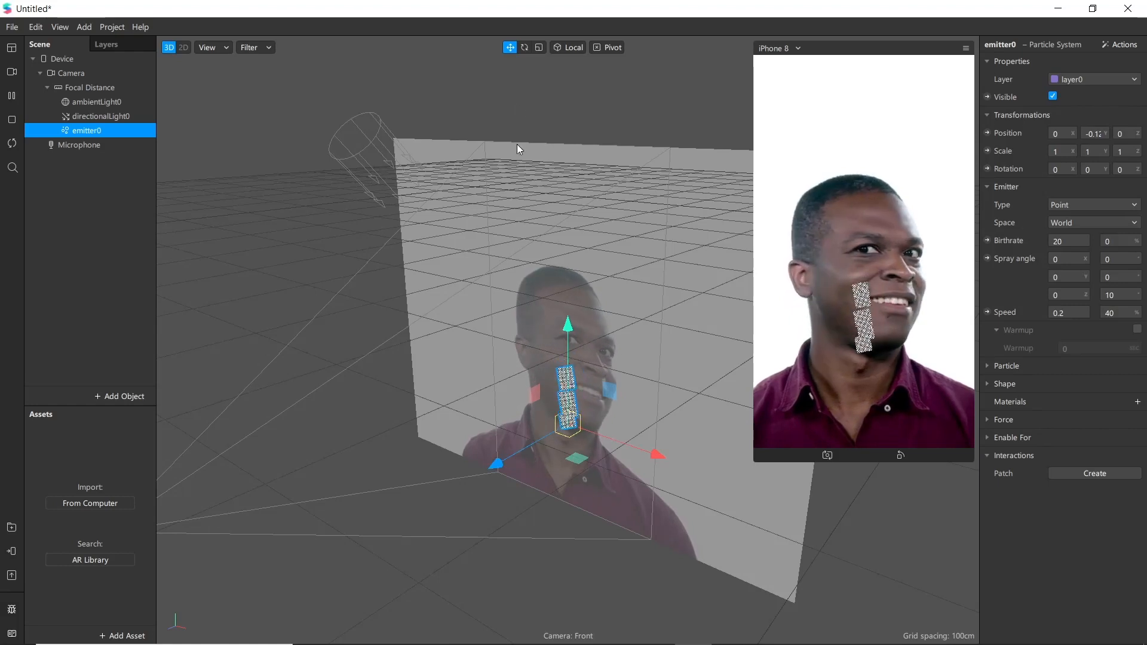
left_click(525, 47)
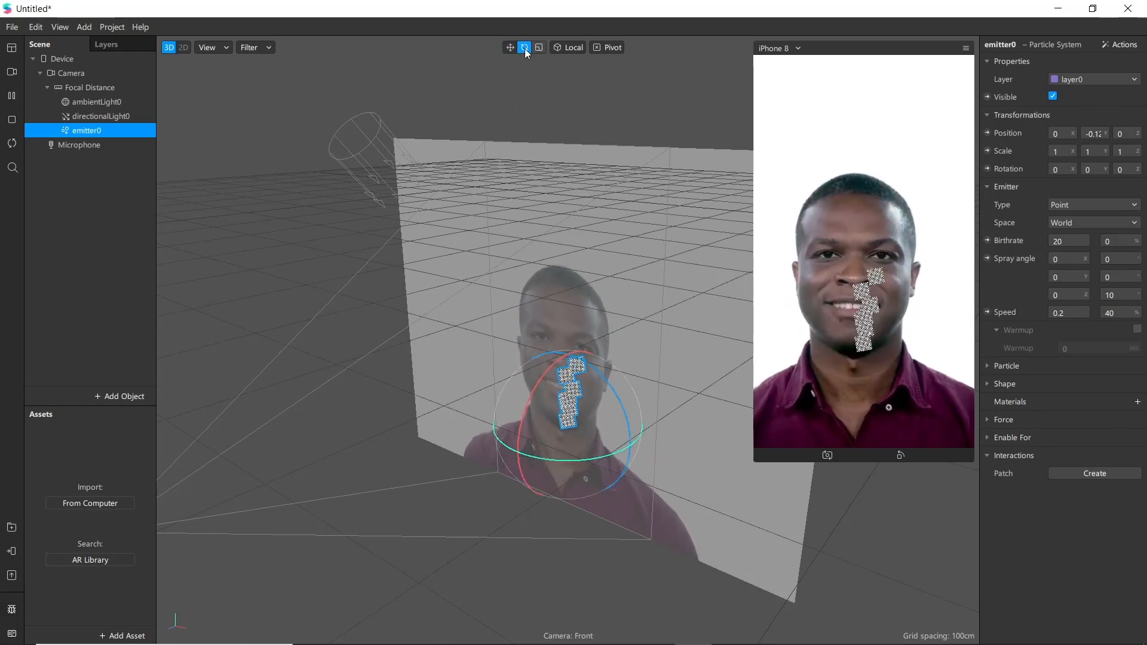
left_click(538, 47)
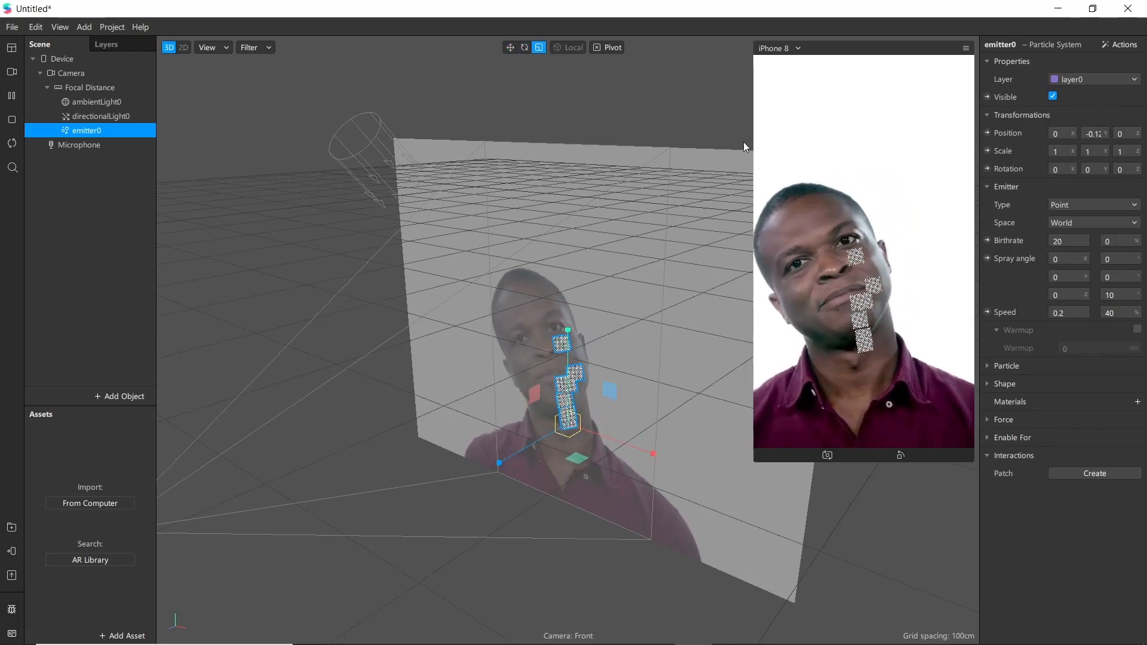
left_click(996, 186)
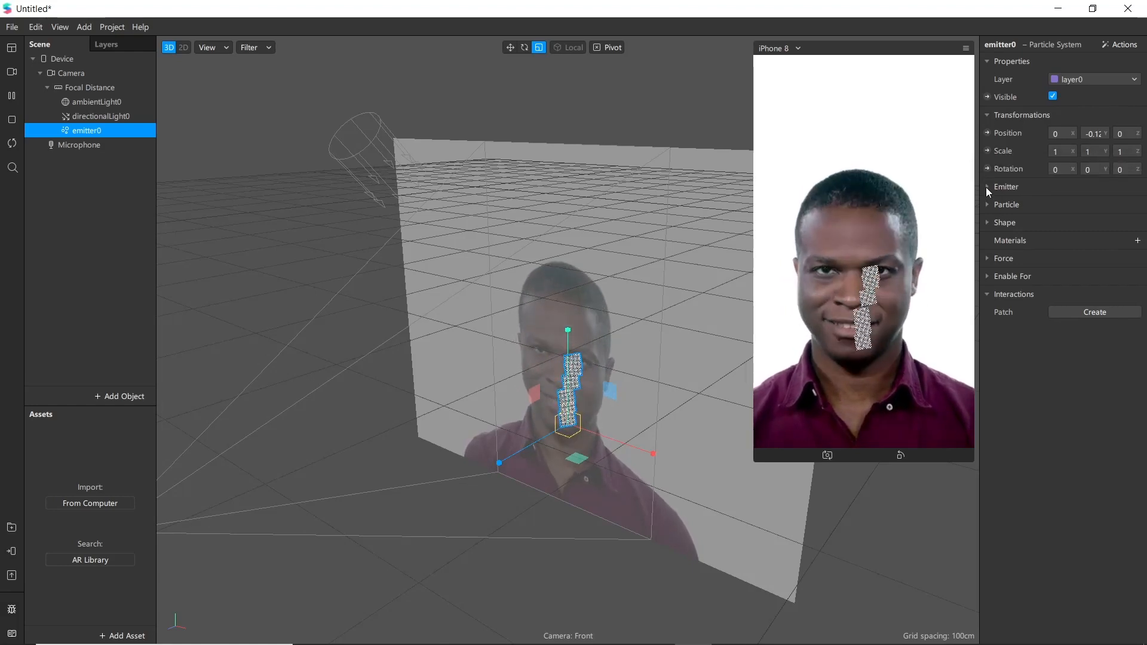
left_click(986, 186)
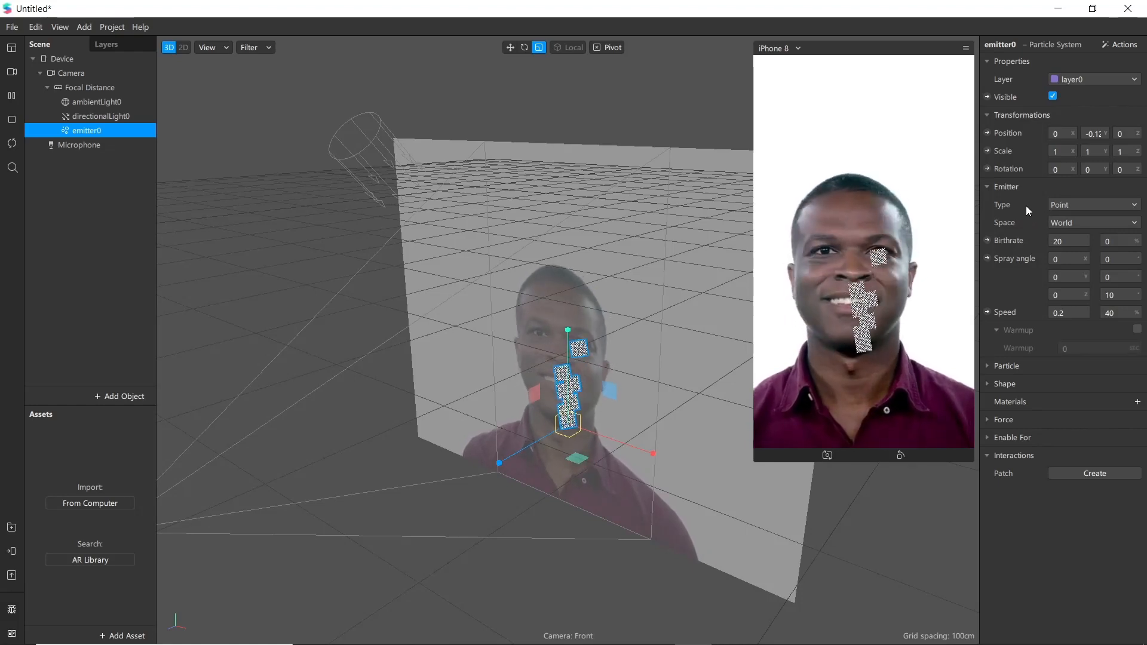
Try the Line, Plane and Ring emitter types in turn, and set the type back to Point
left_click(1064, 205)
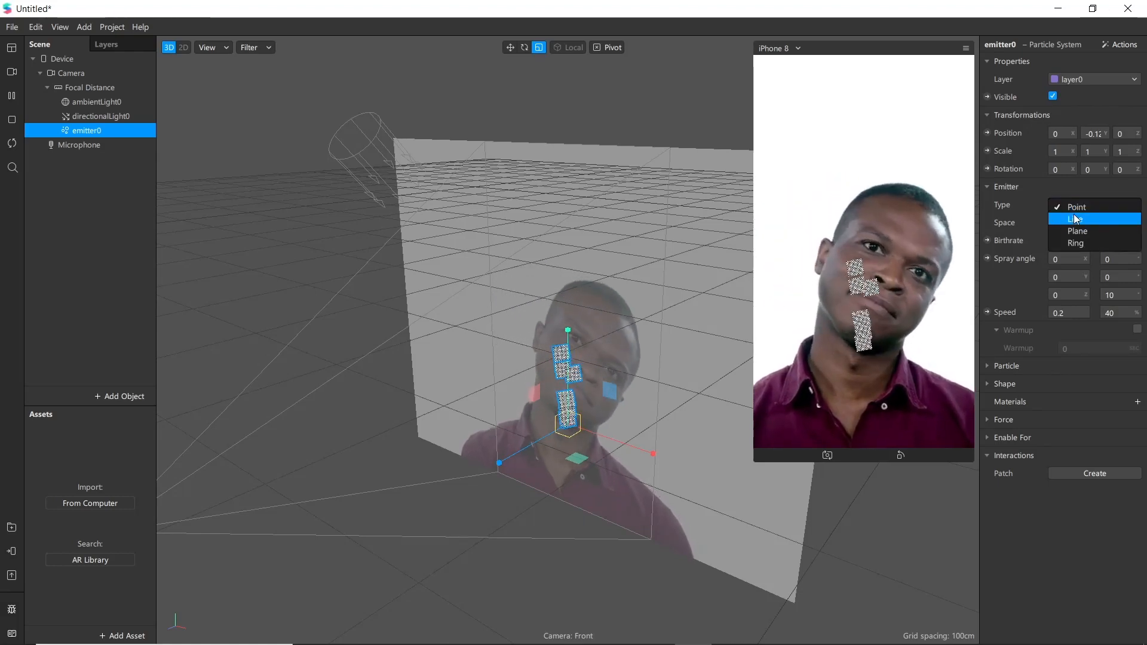
left_click(1076, 219)
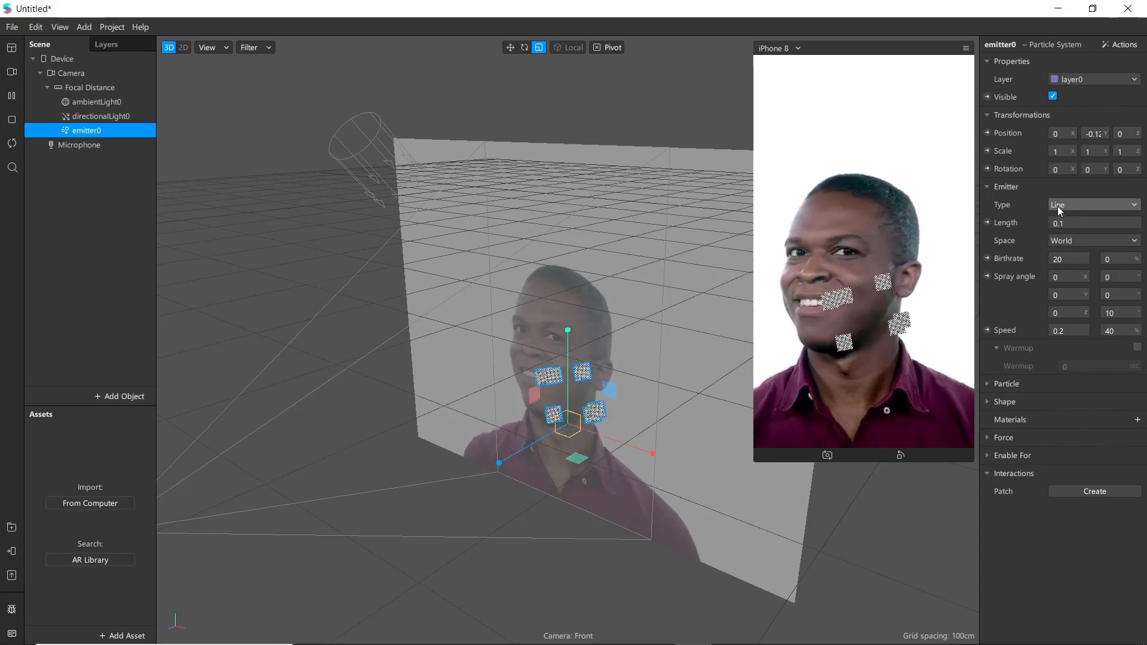
left_click(1067, 203)
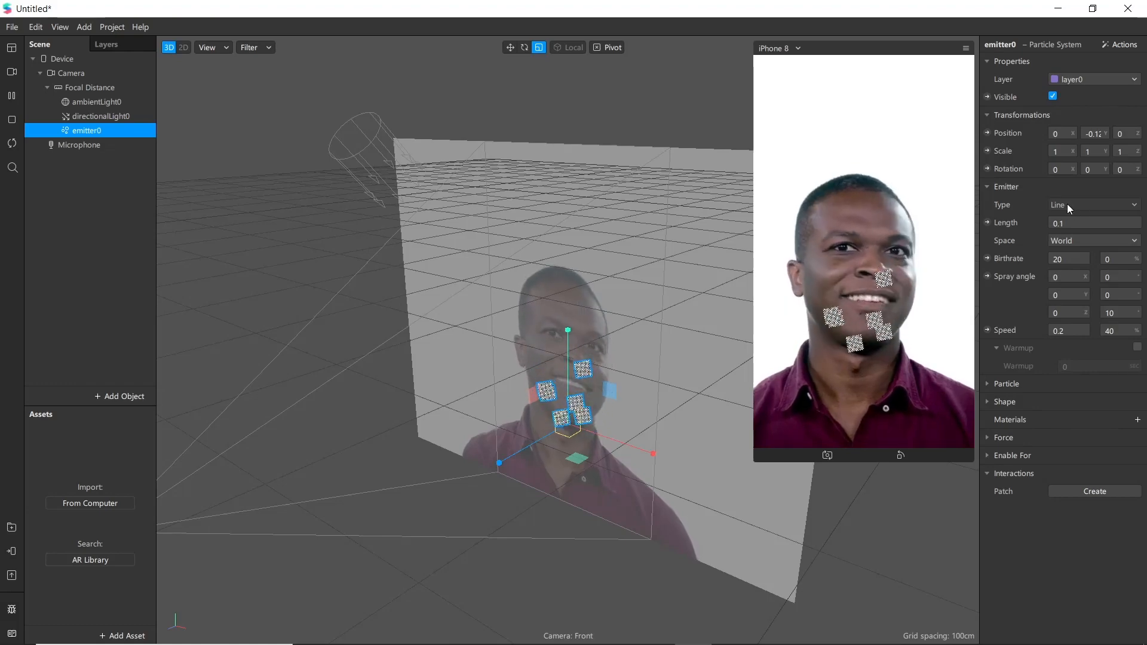
left_click(1070, 226)
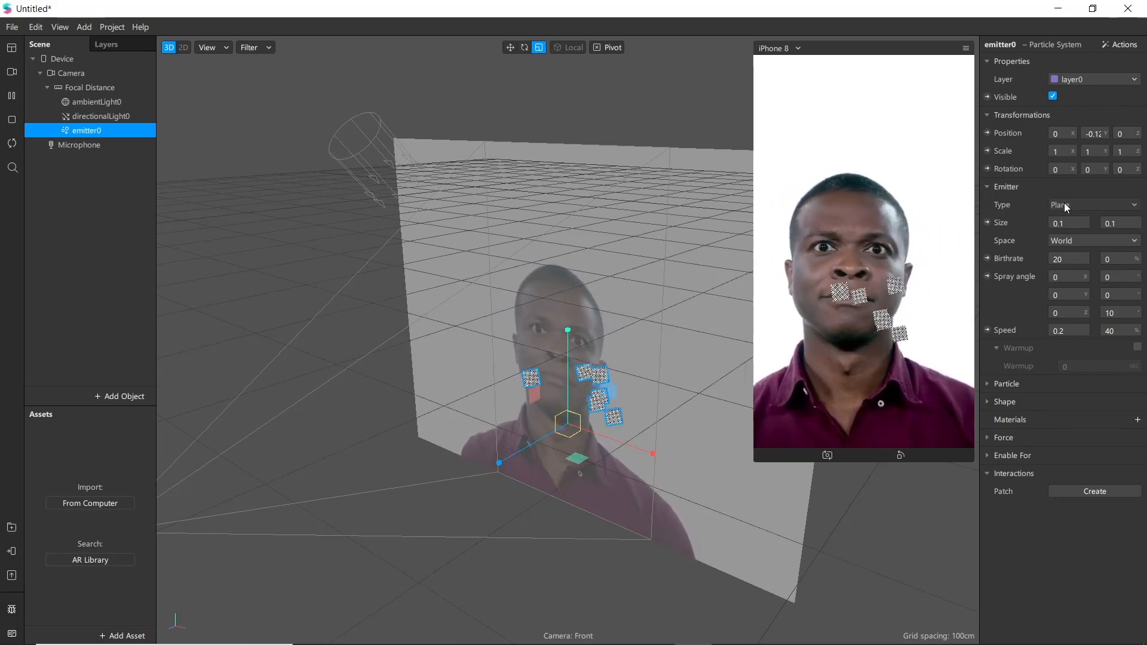
left_click(1069, 204)
left_click(1076, 244)
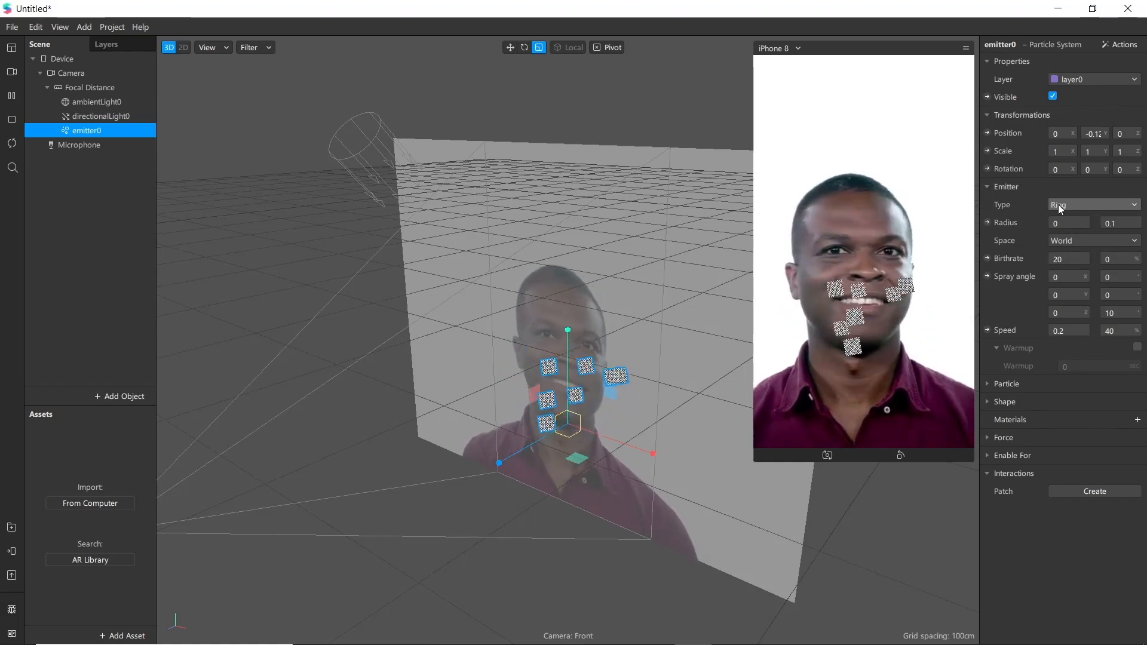
left_click(1059, 204)
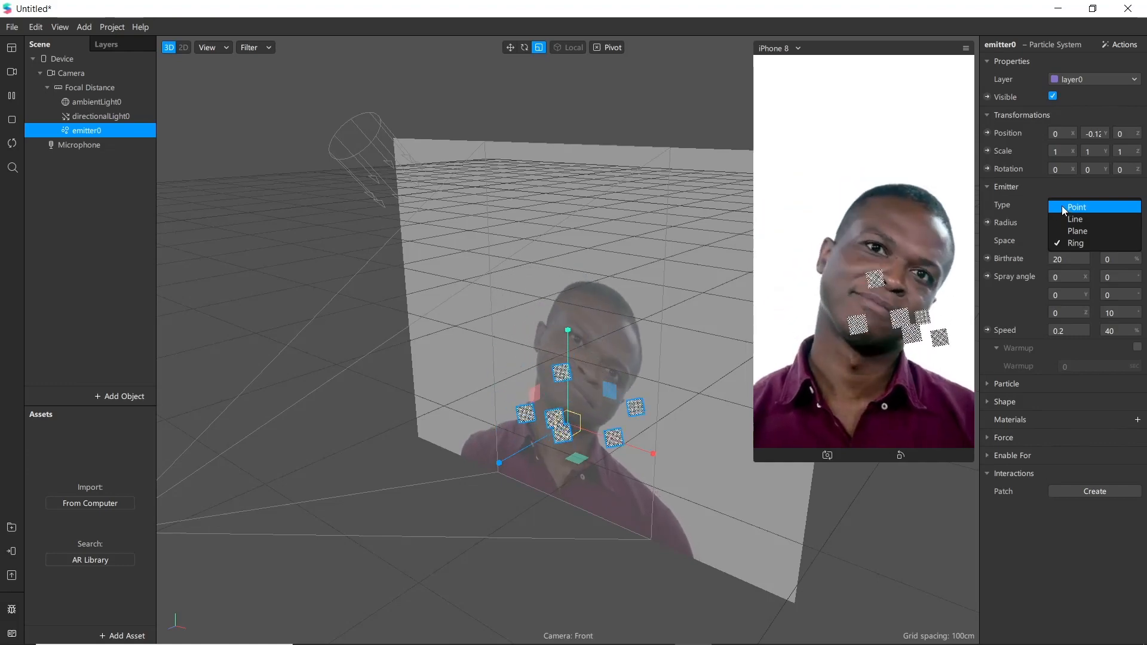
left_click(1062, 206)
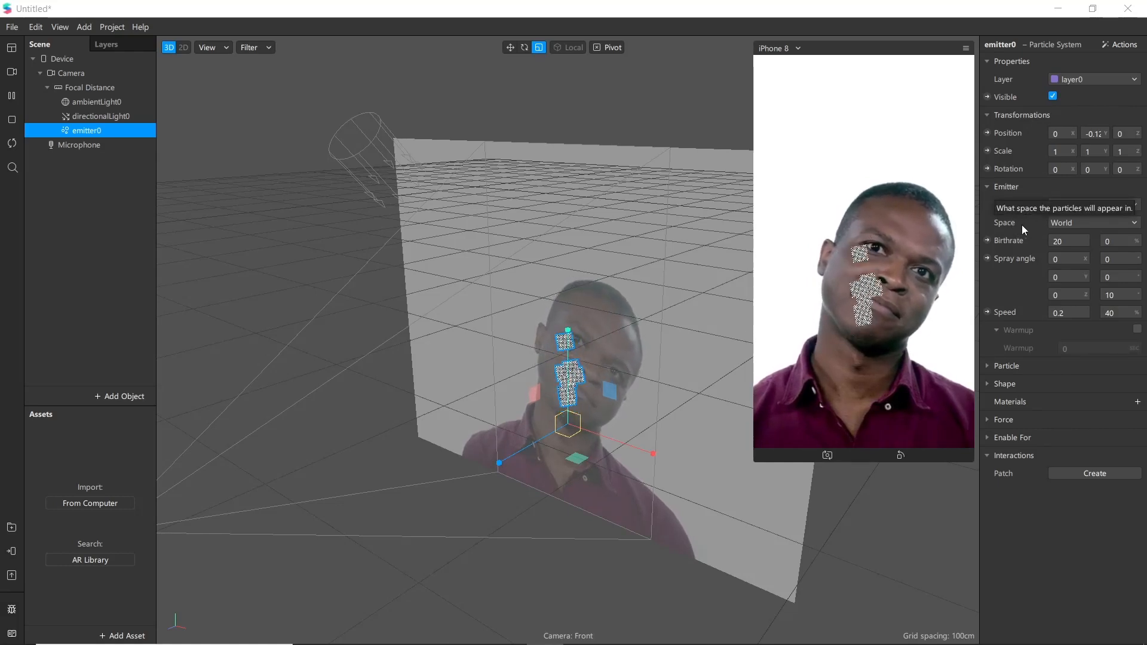
Try the Local option for the emitter's particle space, and switch it back to World
left_click(1061, 225)
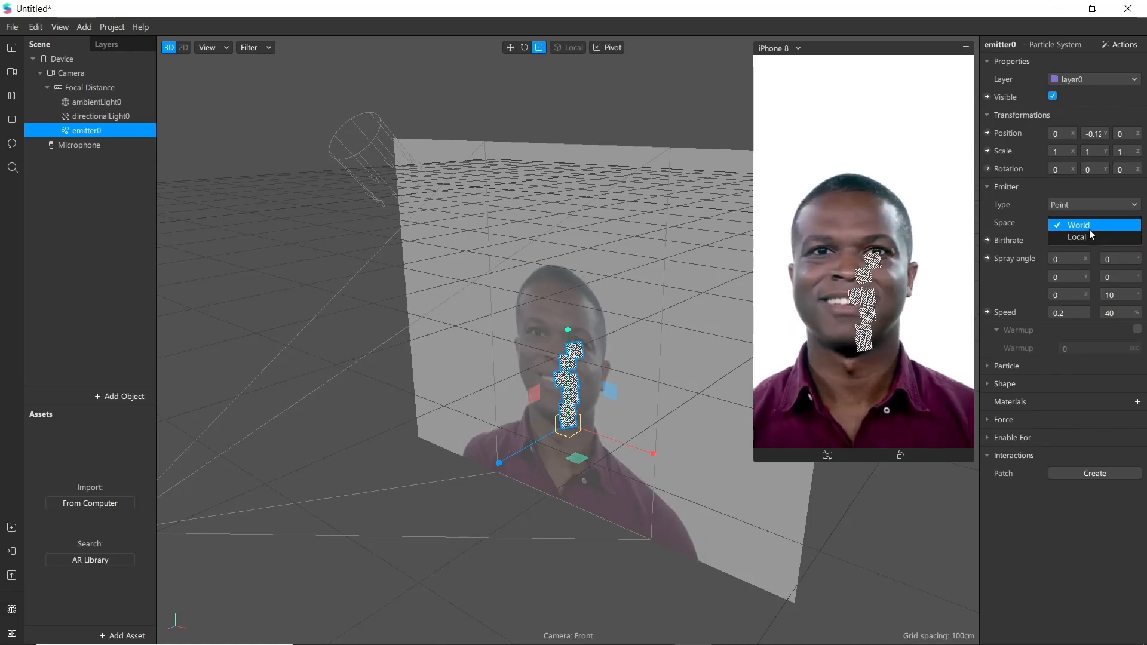
left_click(1081, 236)
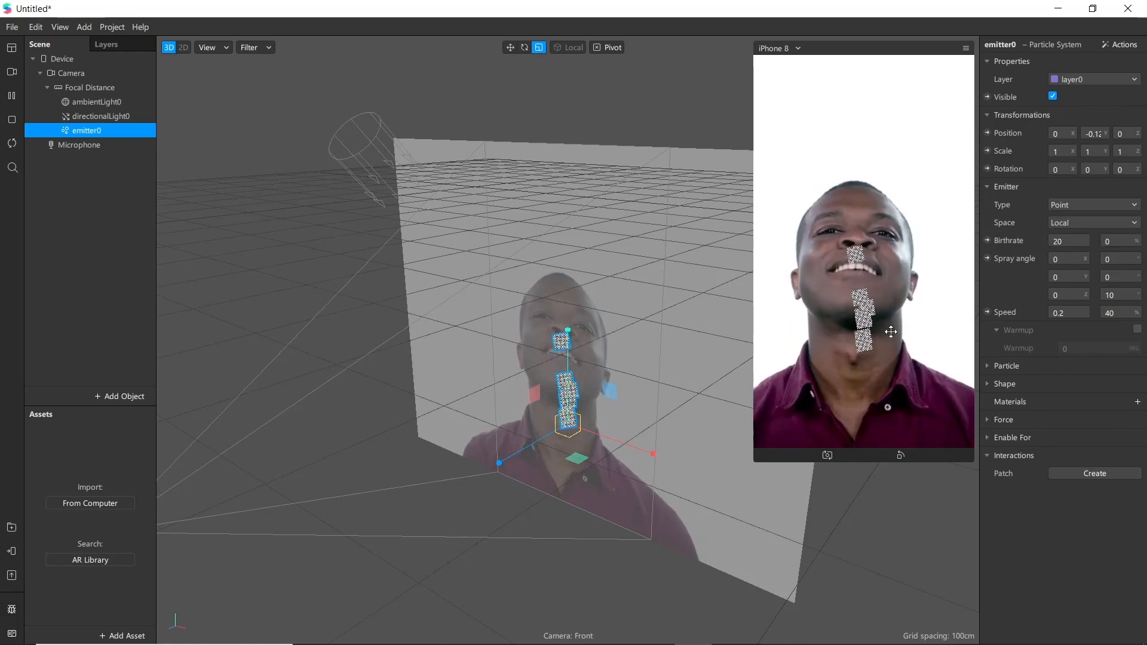
left_click(1066, 223)
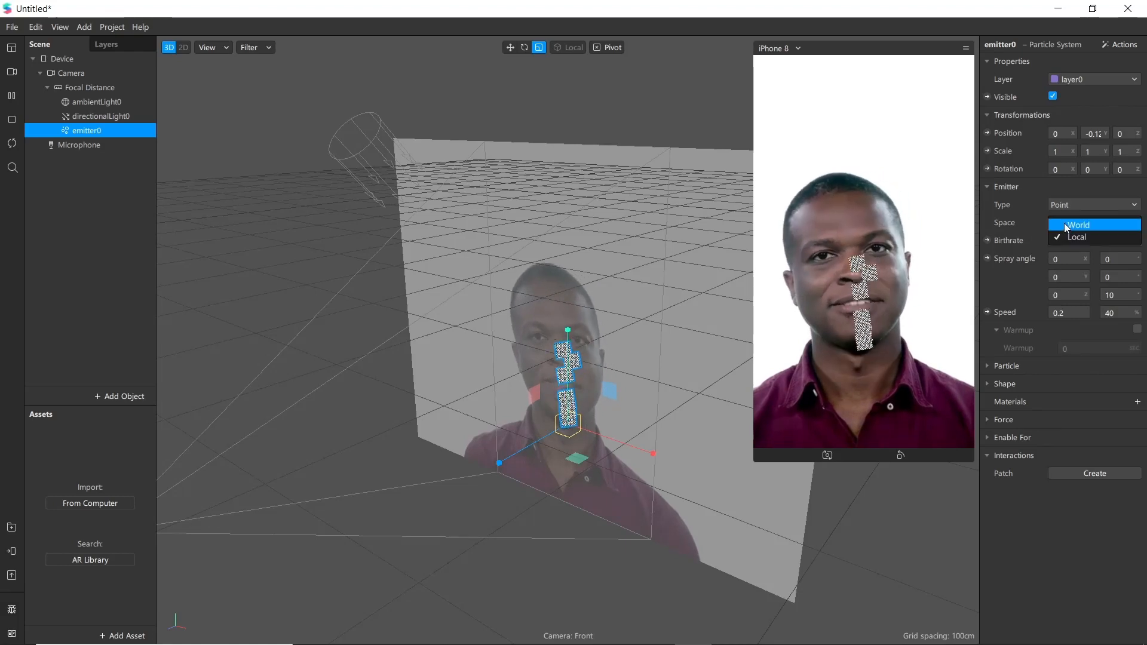
left_click(1069, 225)
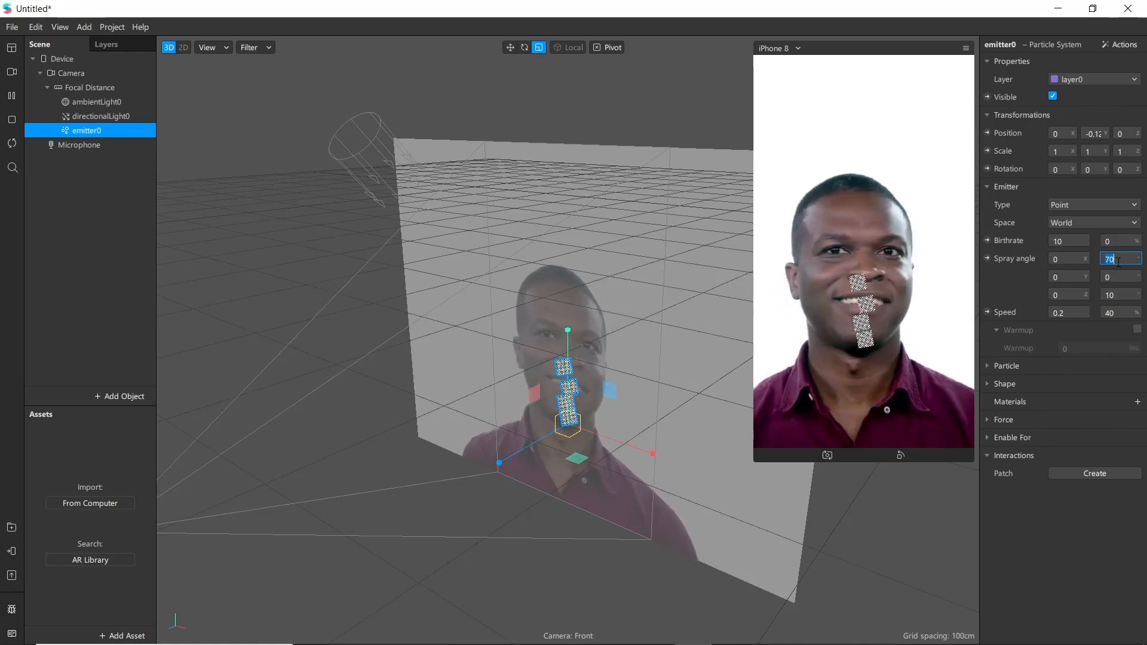
Set the range of the emitter's Z spray angle to 70 degrees
key("BackSpace")
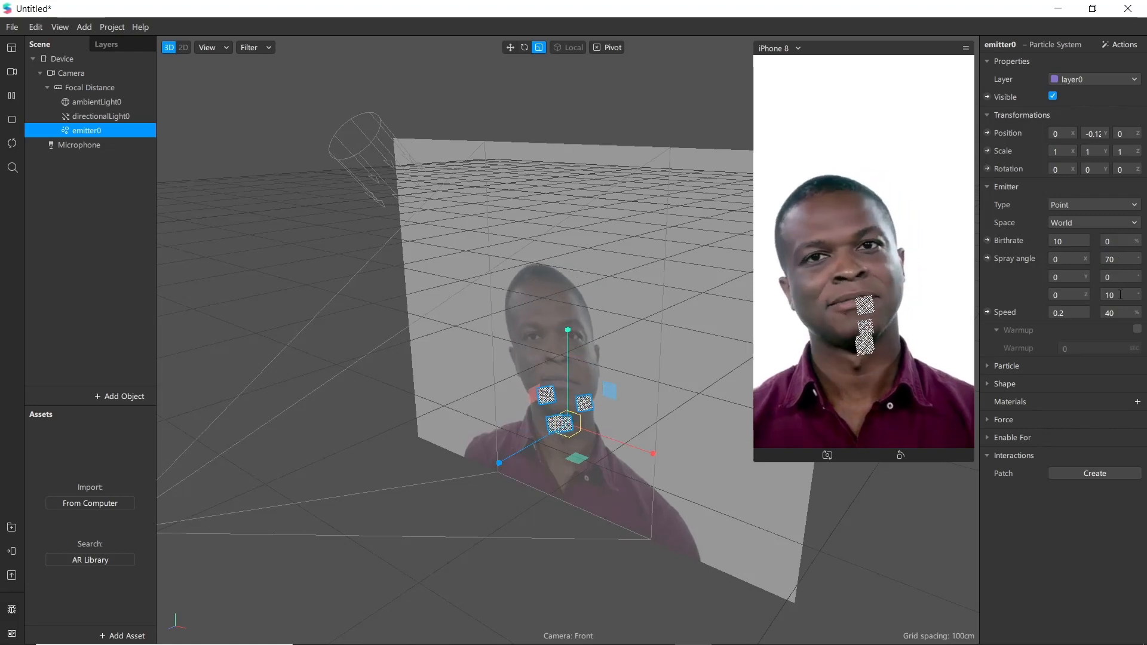
type("0")
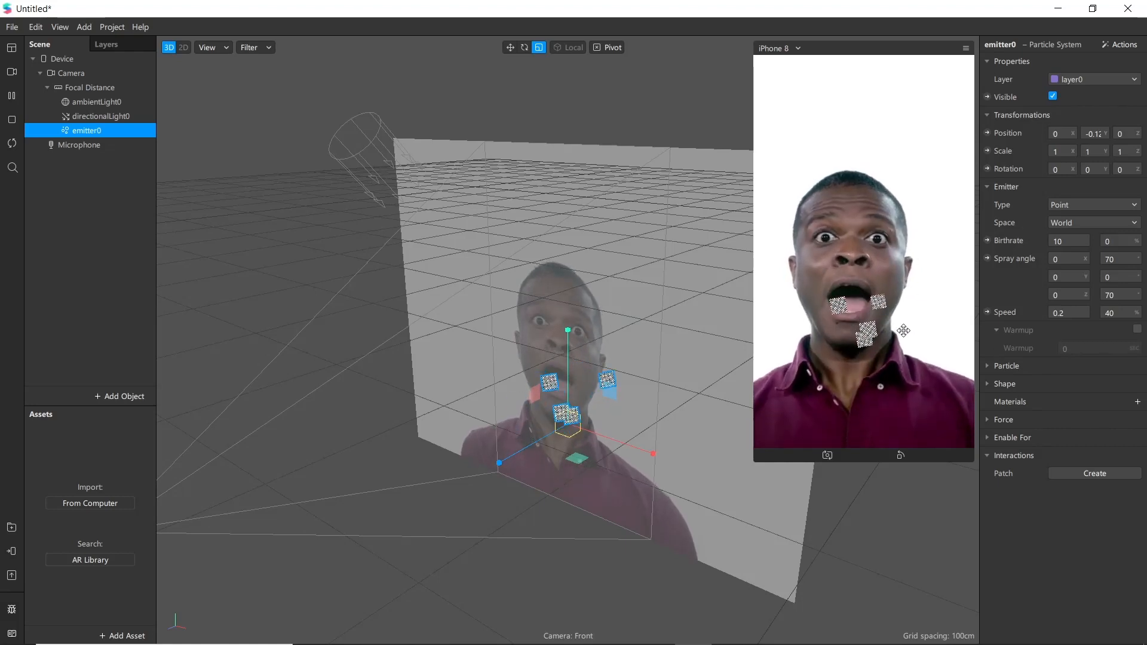
Set the particle scale of the emitter to 0.02
left_click(986, 366)
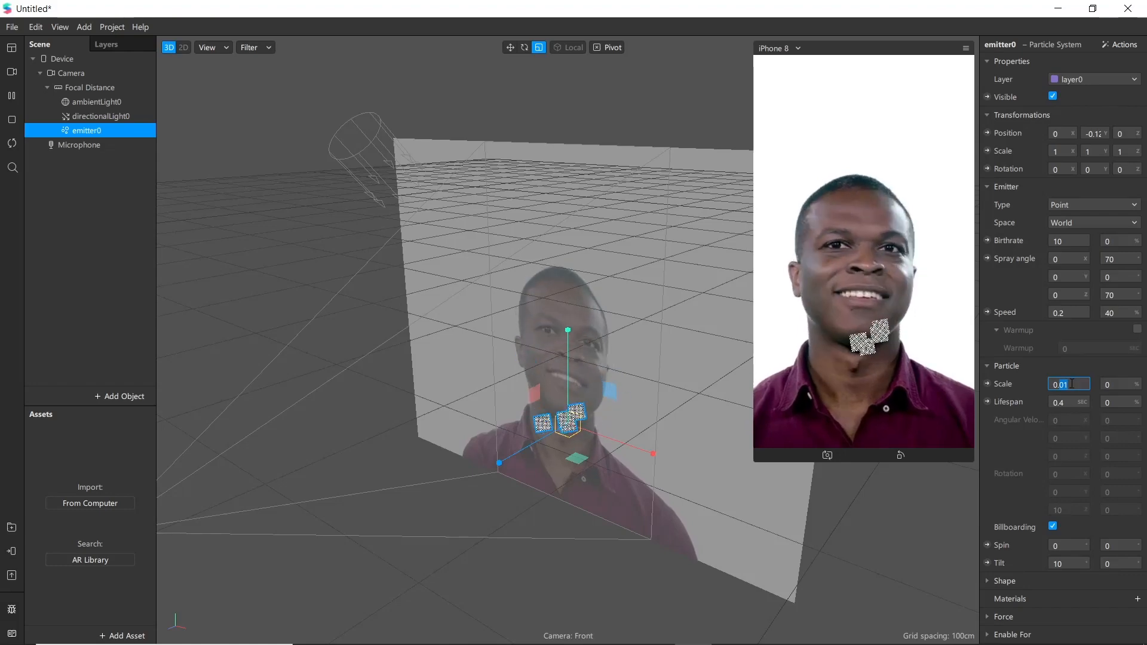
key("BackSpace")
type("02")
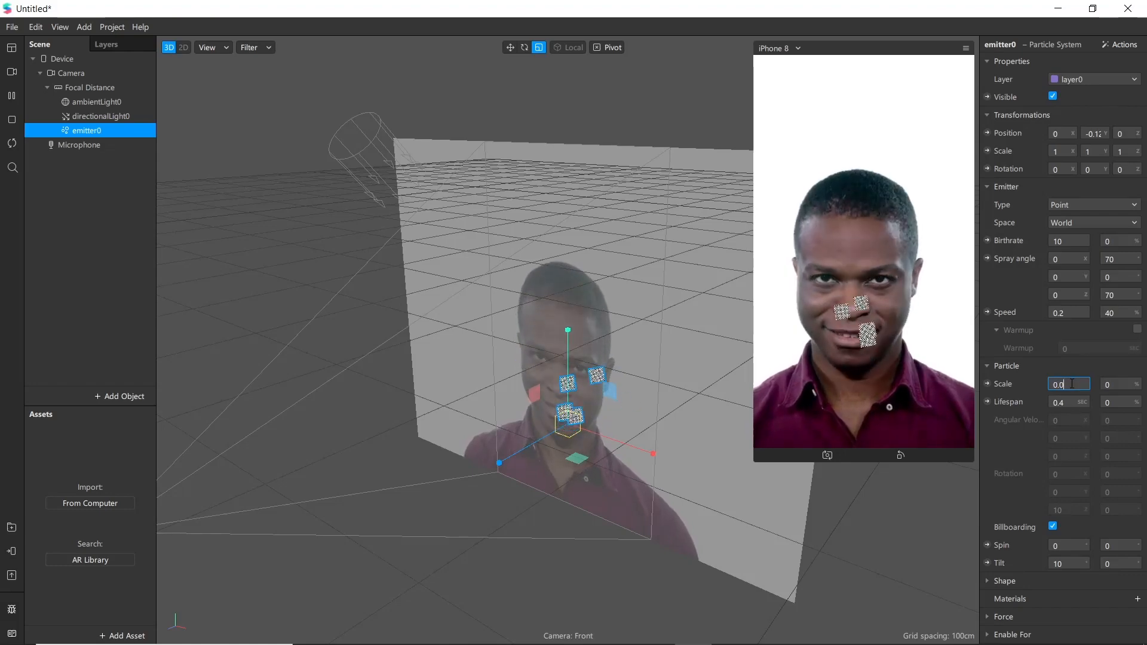
key("Return")
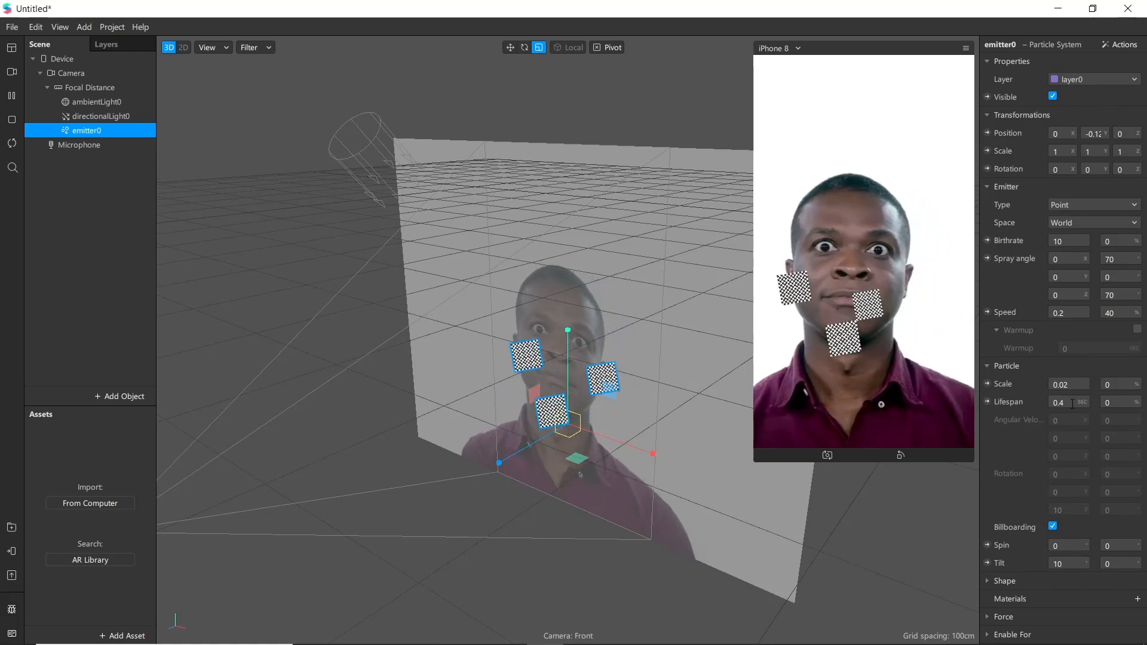
Set the particle lifespan to 5 seconds
left_click(1052, 403)
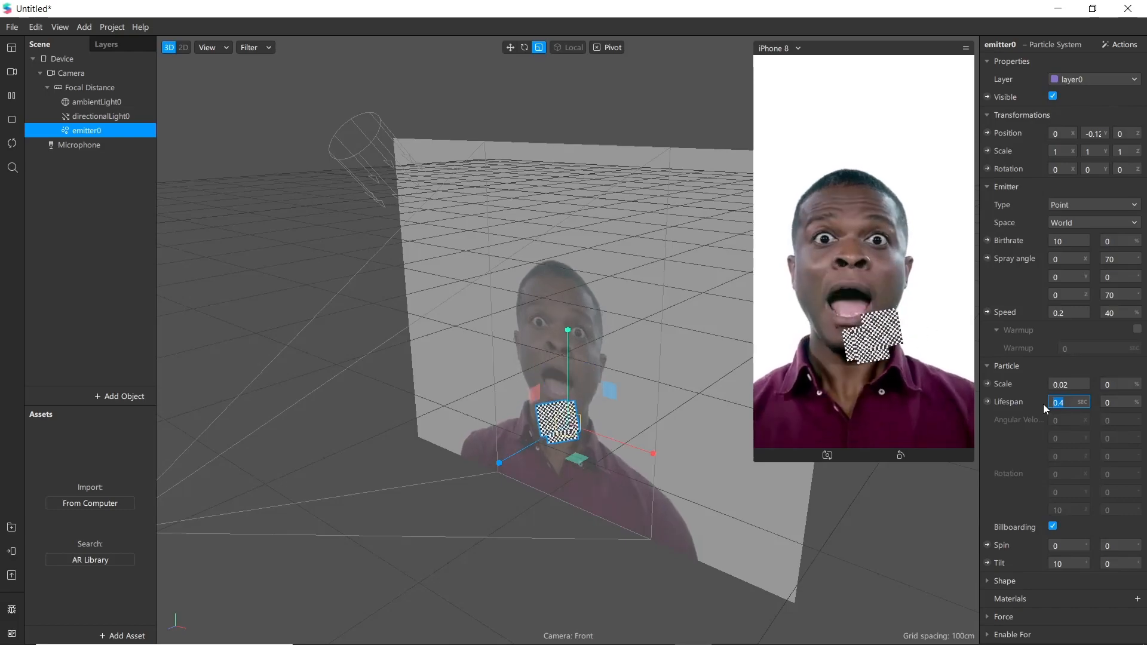
type("5")
key("Return")
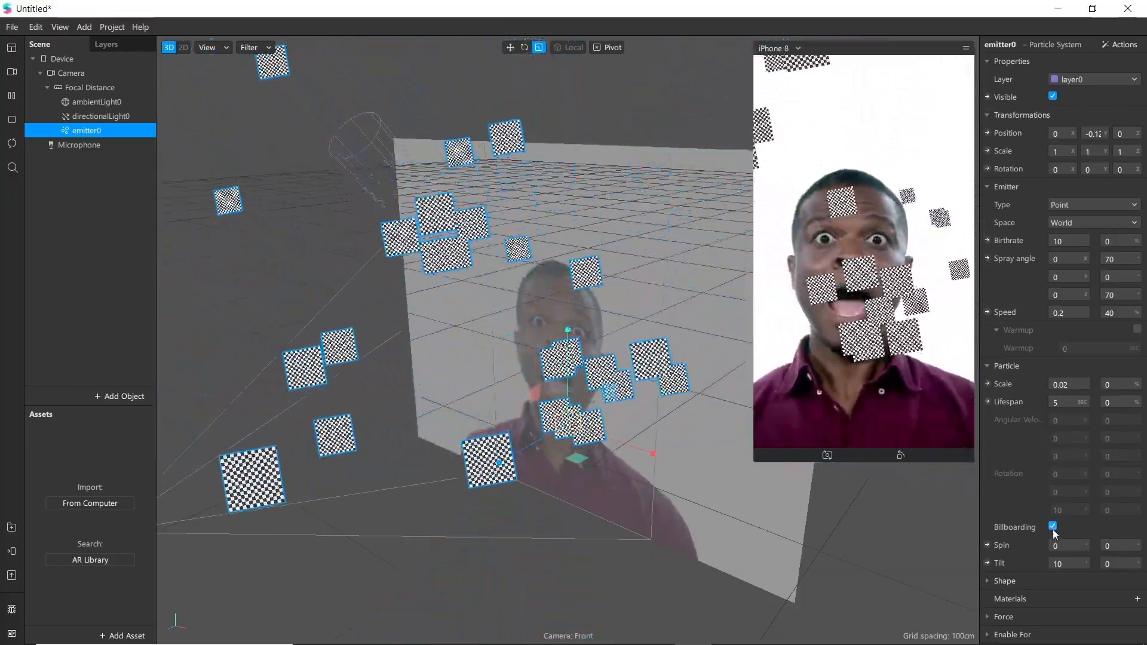
Turn off Billboarding for the particles and set the X and Z angular velocity ranges to 200 degrees
left_click(1053, 527)
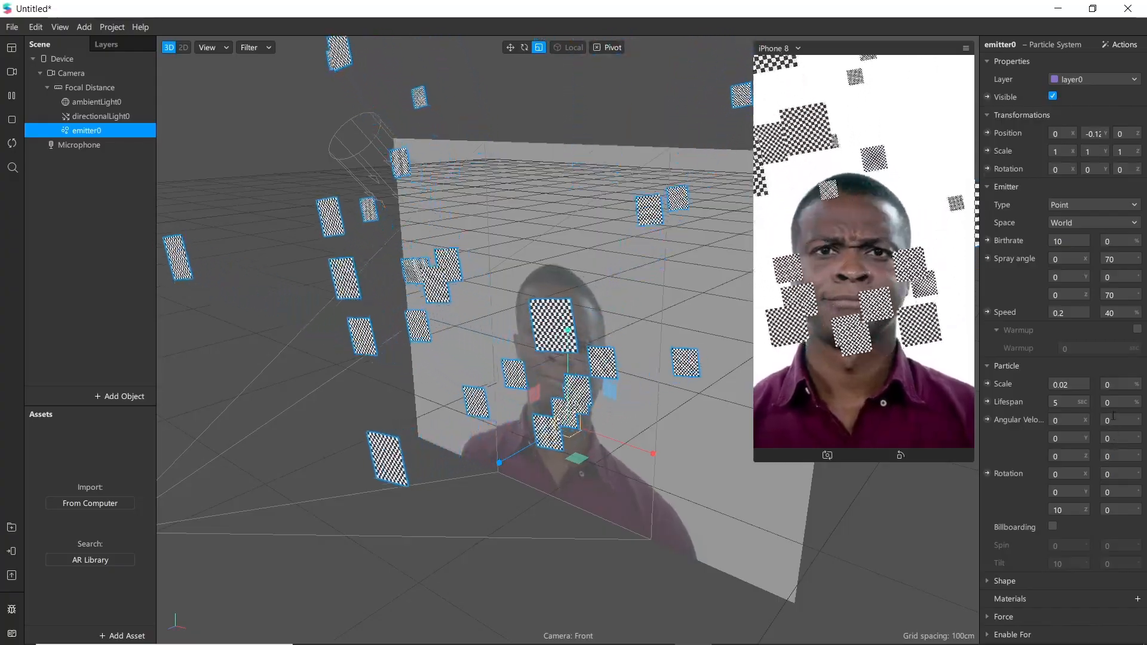
left_click(1114, 418)
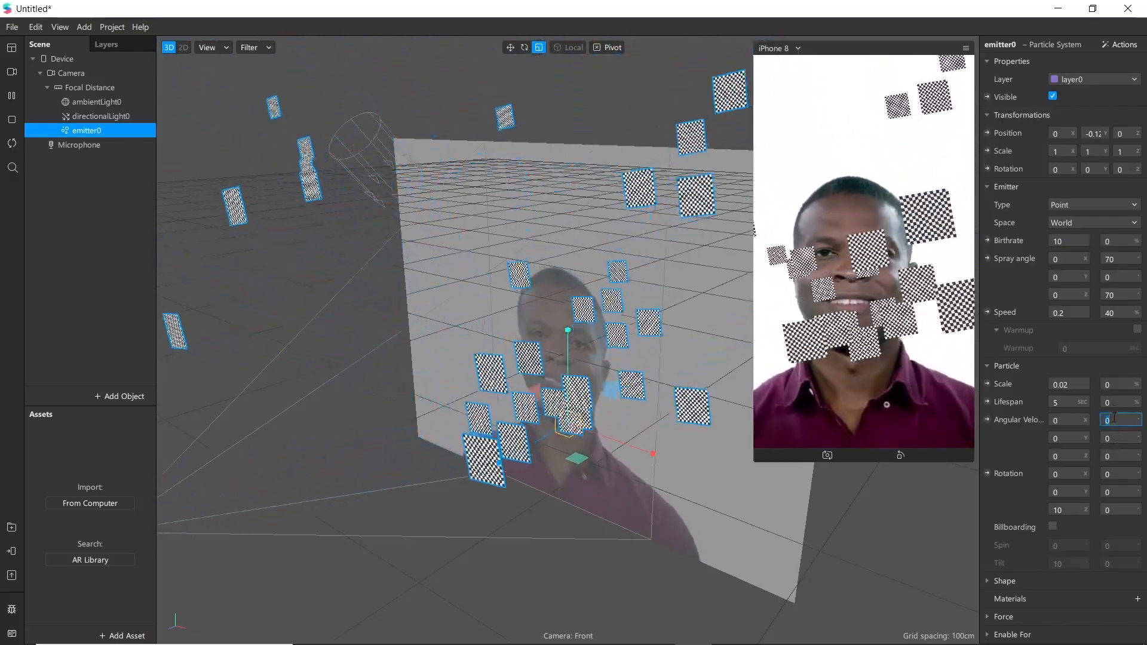
type("200")
key("Return")
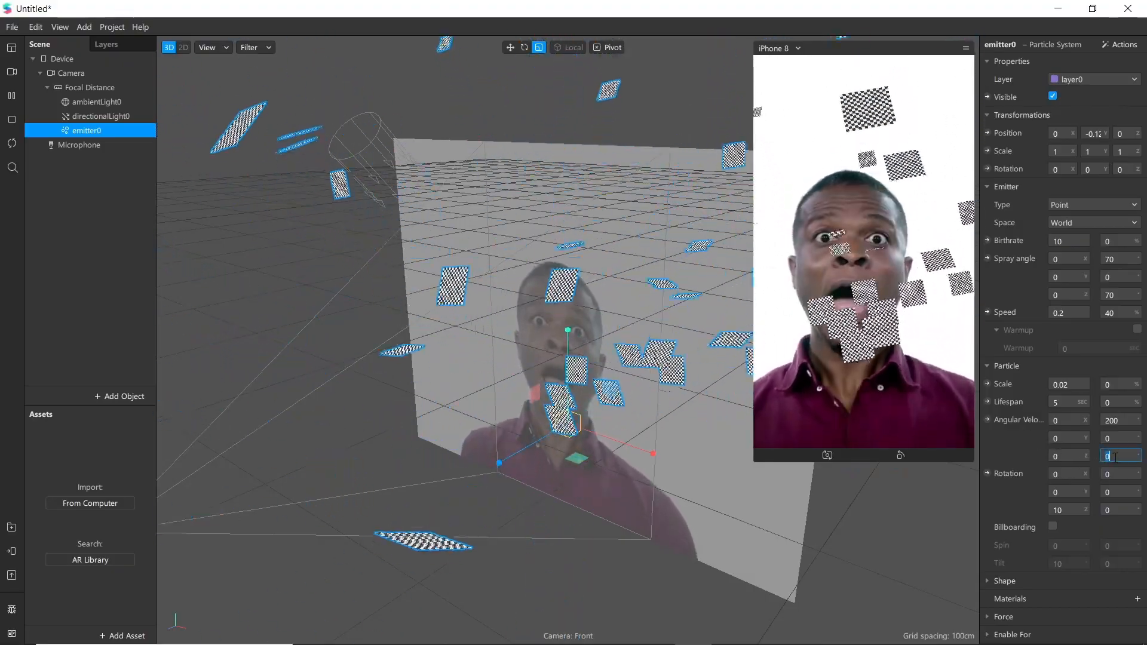
left_click(1115, 458)
type("200")
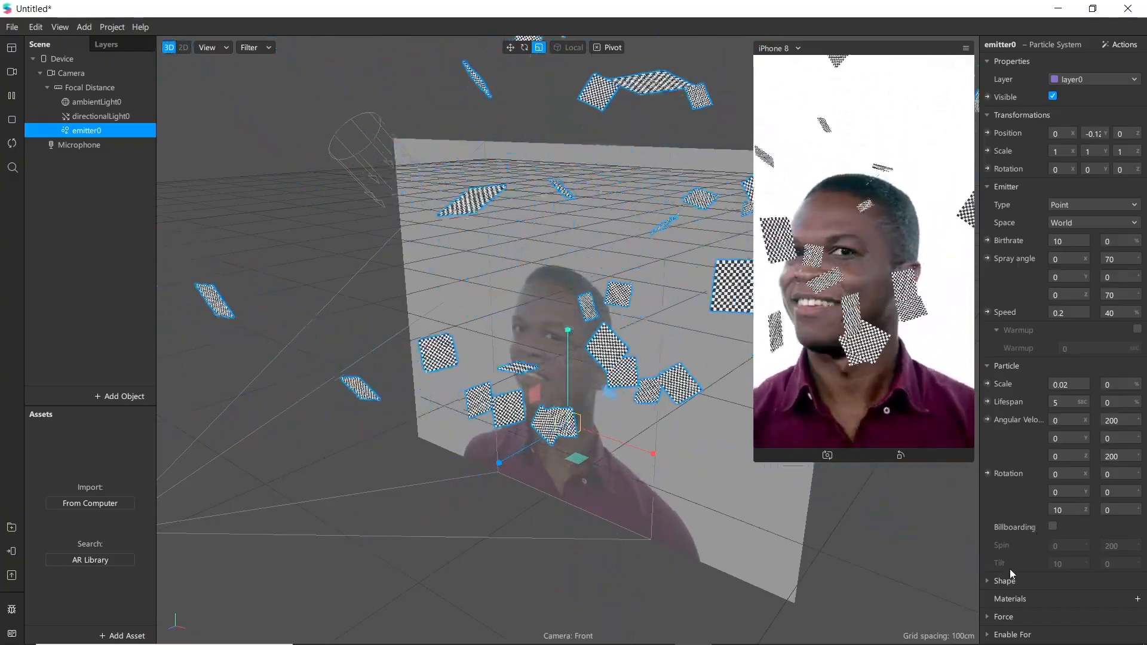
Add a new material to the particle system and rename it Emitter0
scroll(1026, 560, "down", 1)
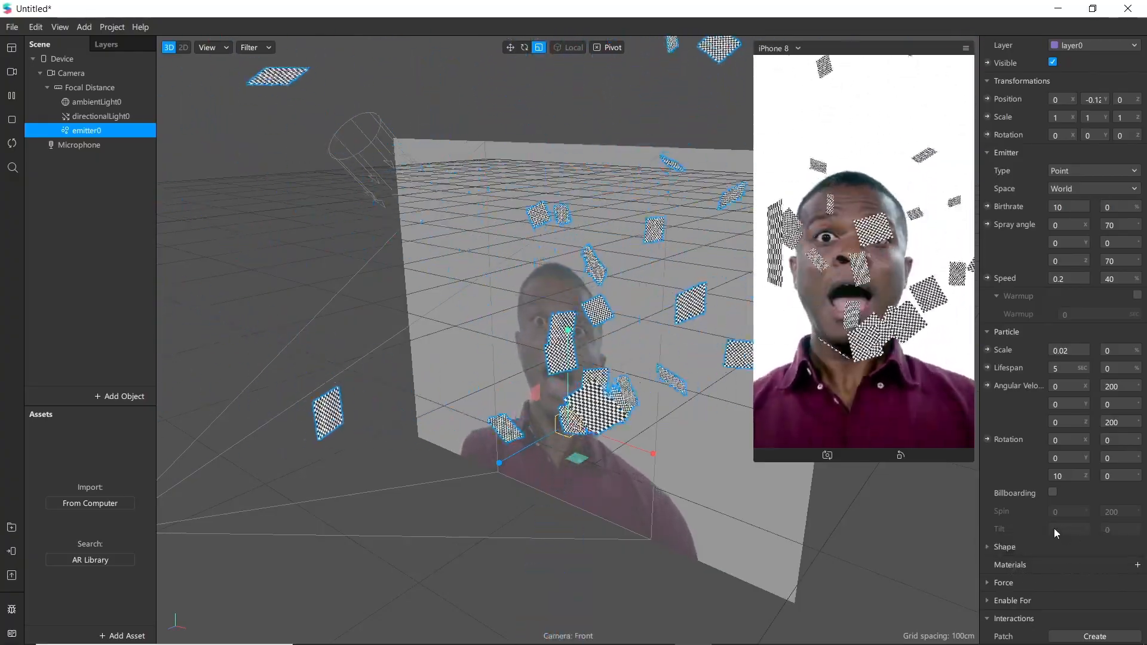
left_click(1137, 564)
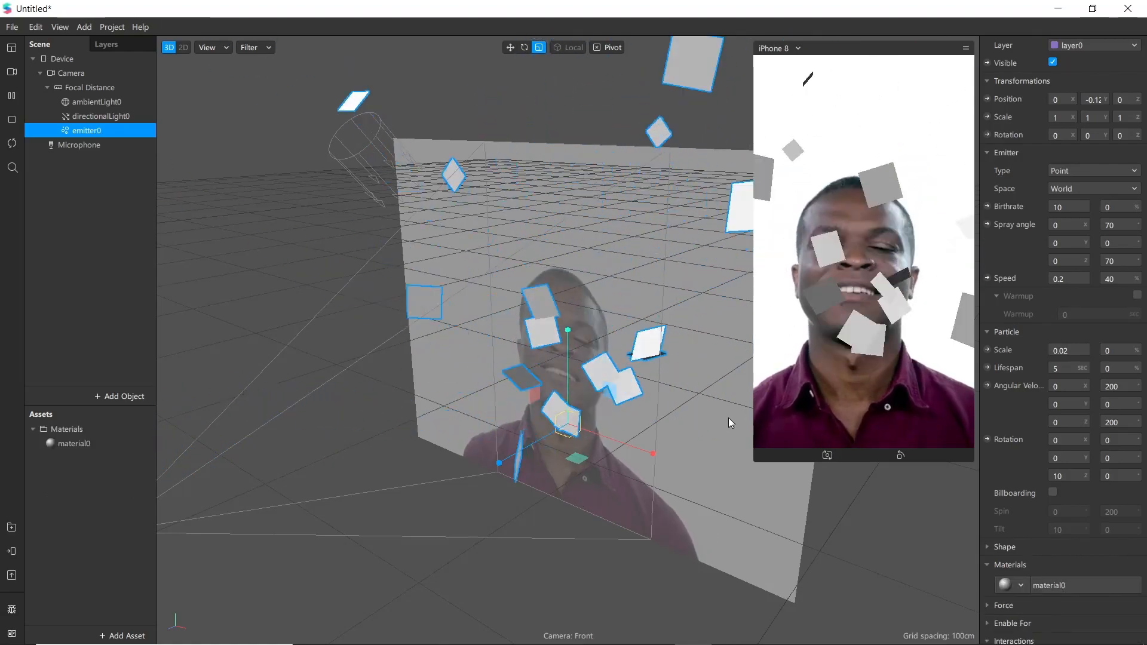
left_click(69, 443)
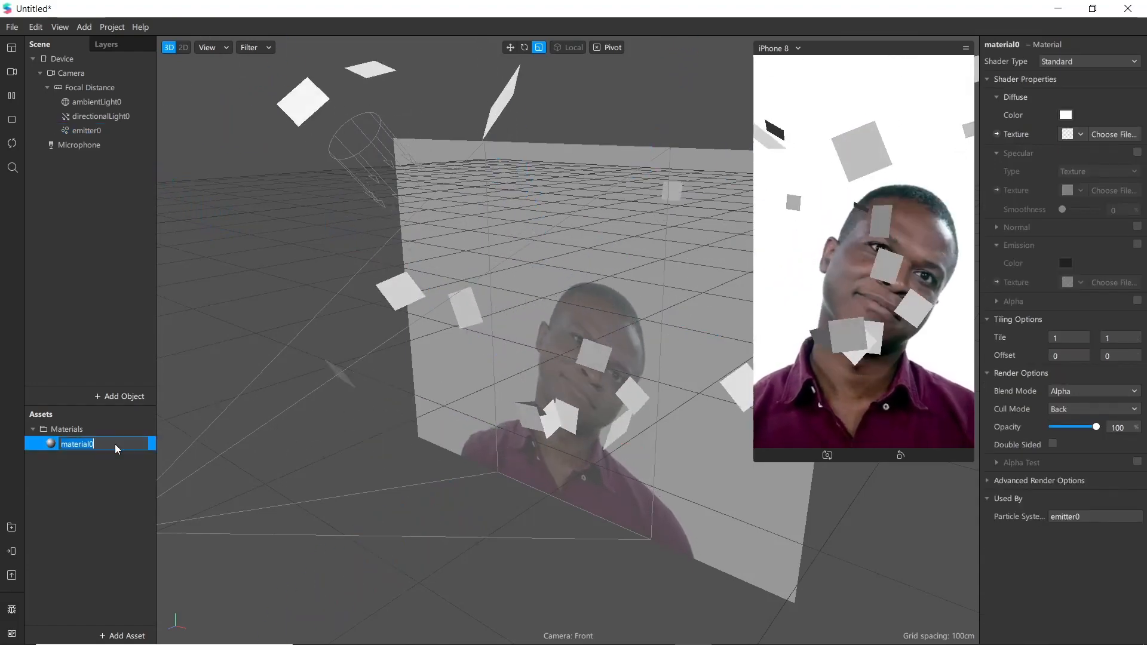
double_click(115, 444)
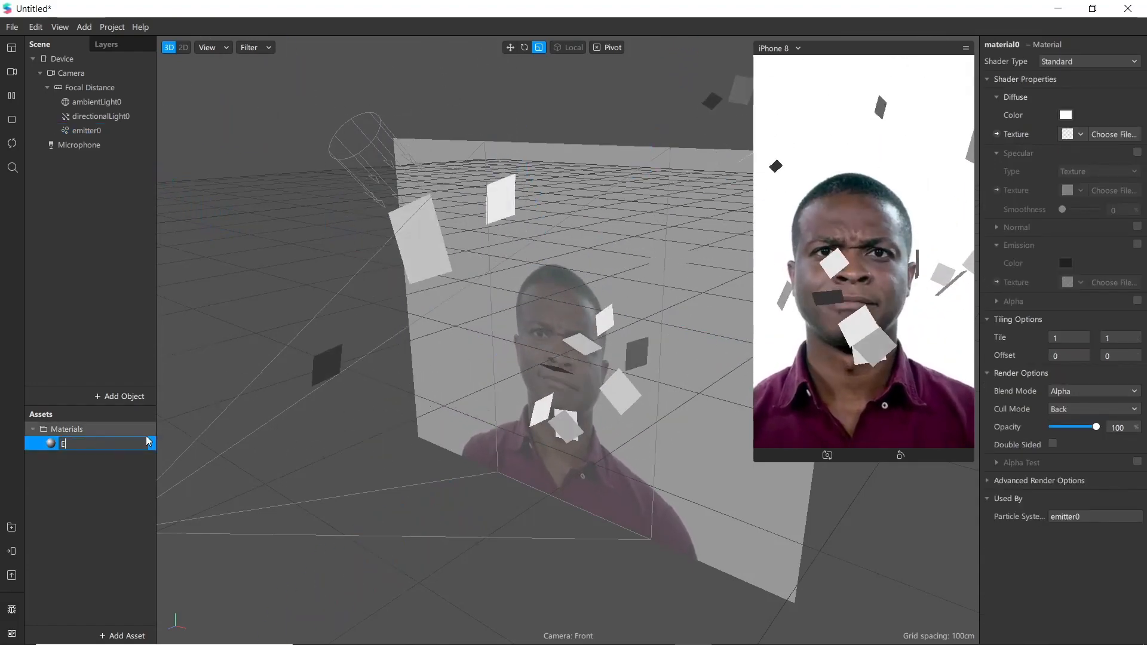
type("Emitter0")
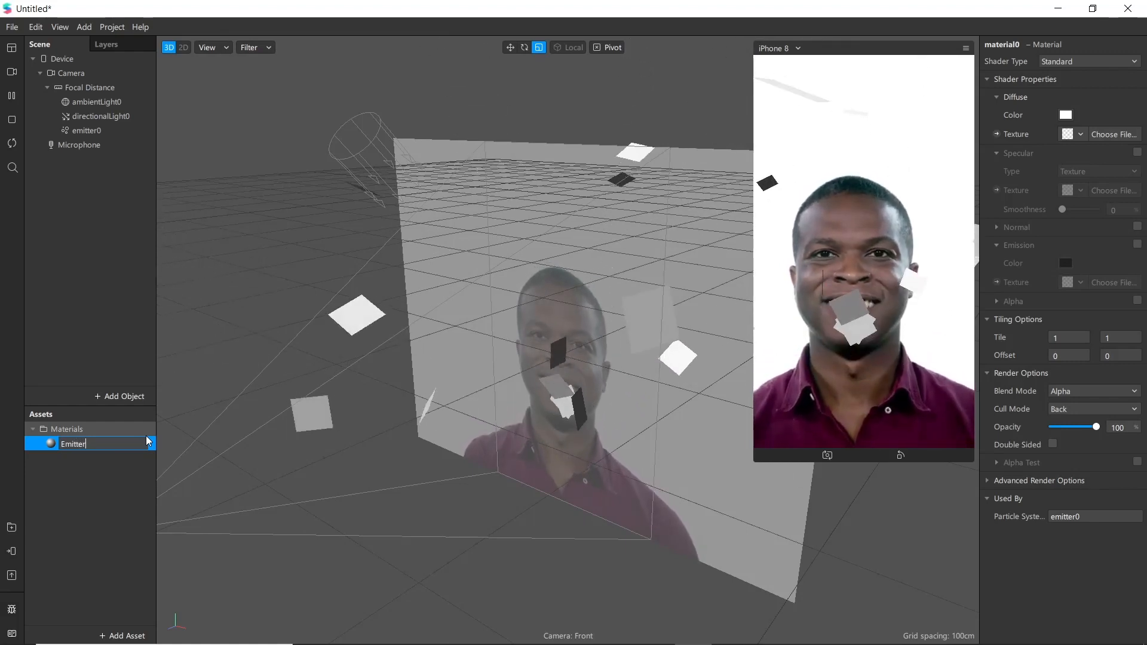
key("Return")
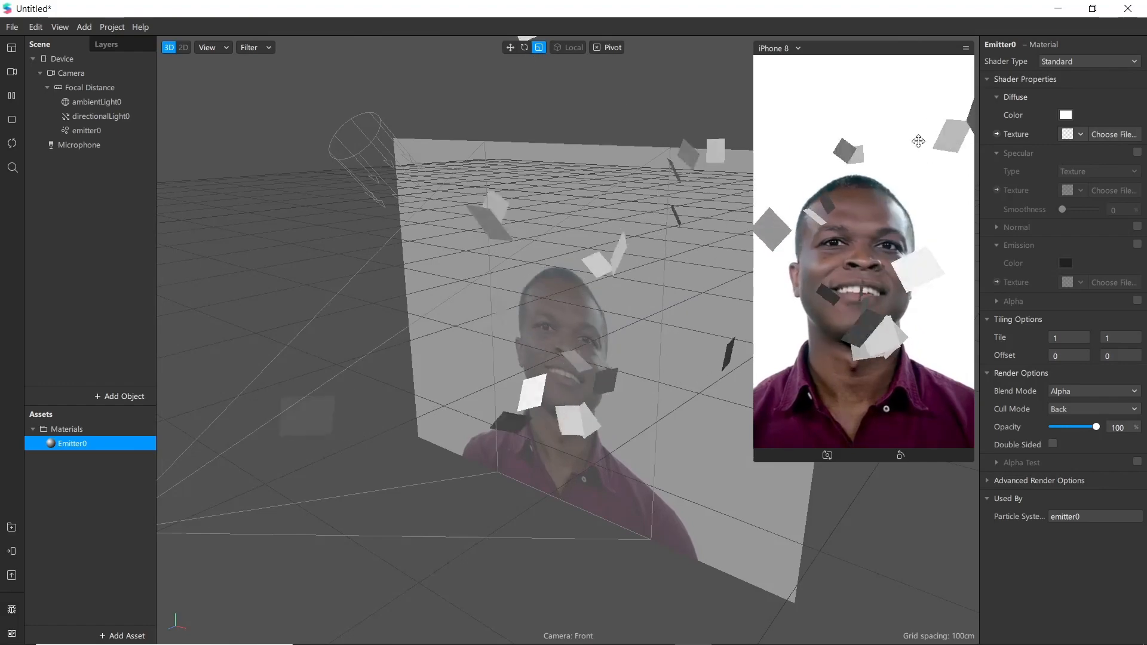
Set the diffuse color of the Emitter0 material to orange, #eb6104
left_click(1066, 115)
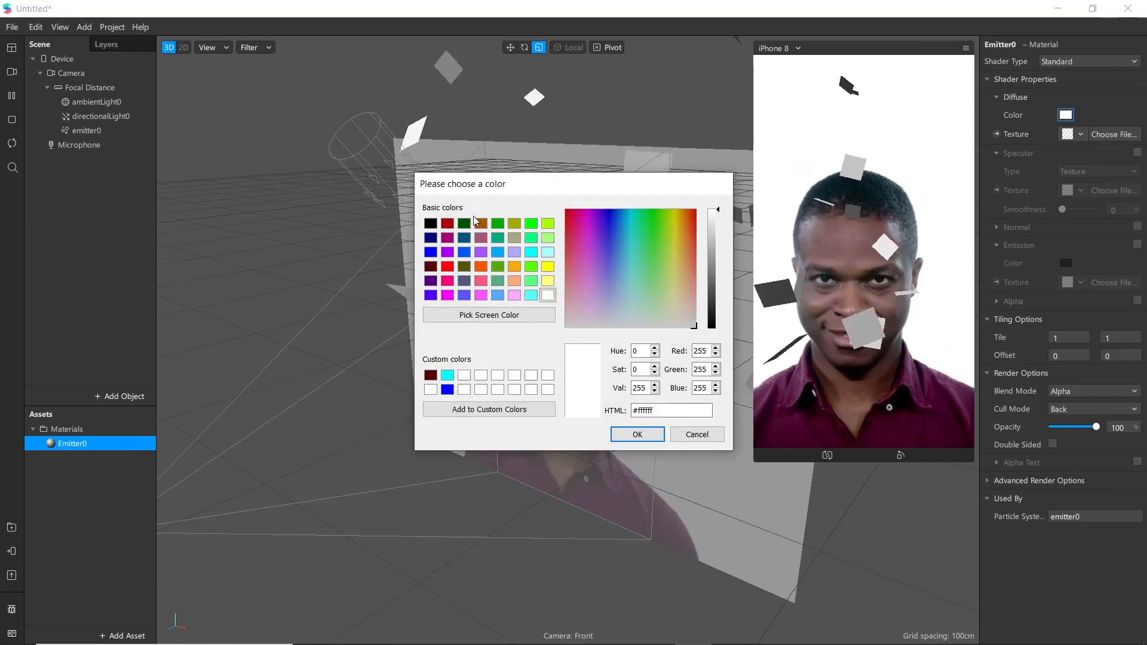
left_click_drag(671, 236, 707, 218)
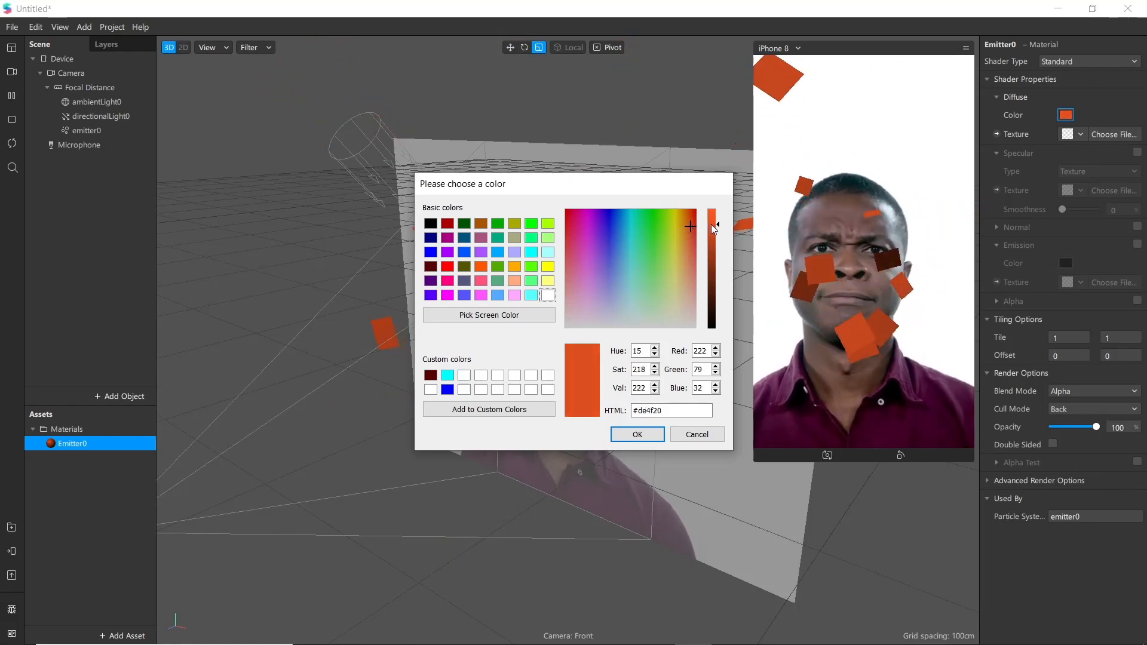
left_click(711, 224)
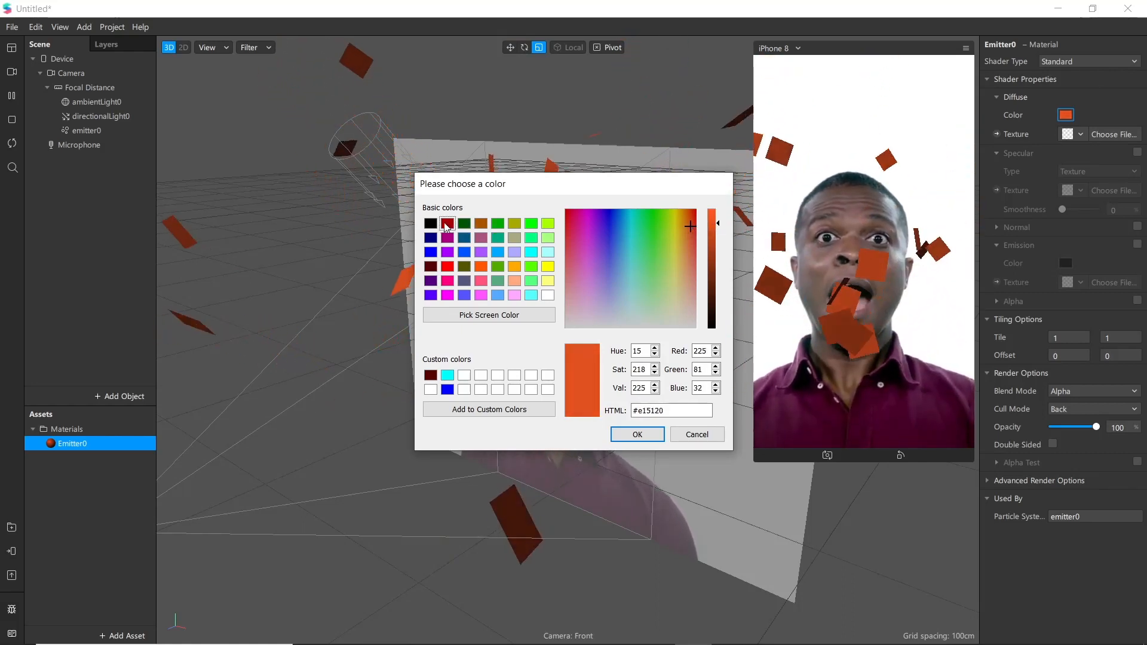
left_click(448, 223)
left_click(715, 218)
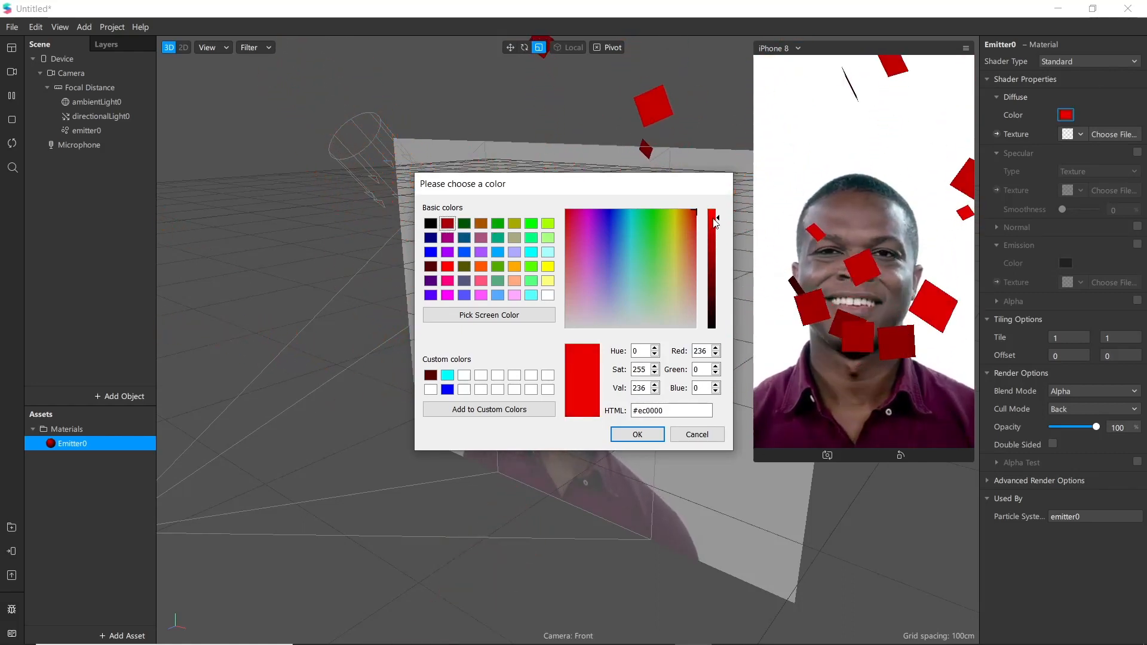
left_click(692, 216)
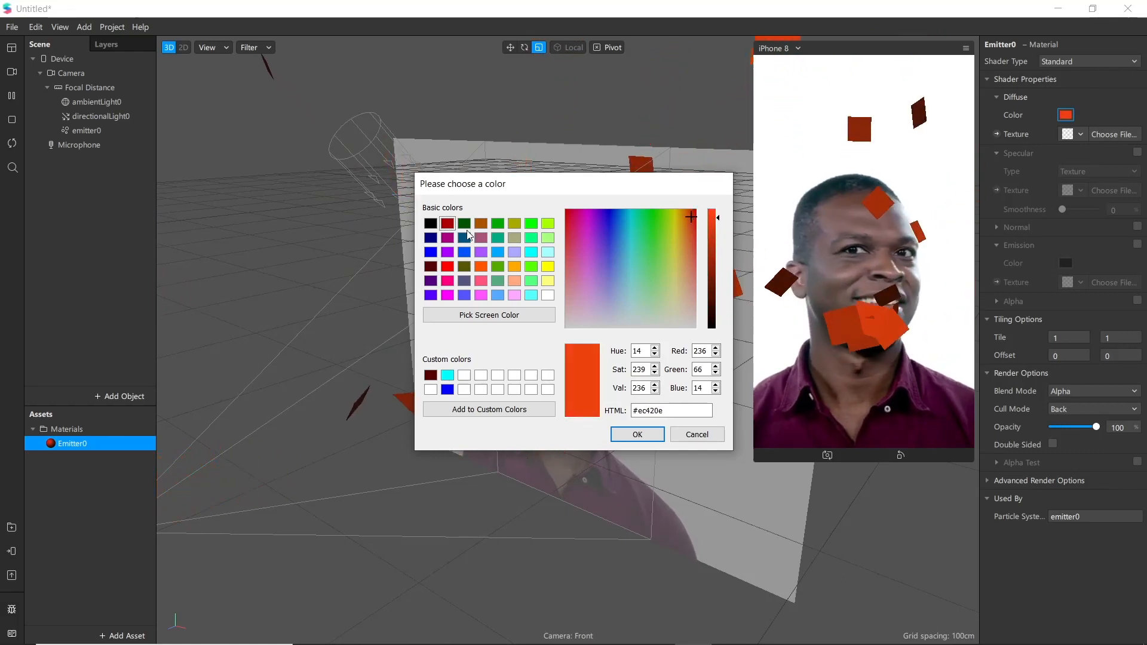
left_click(481, 224)
left_click_drag(713, 235, 712, 223)
left_click(691, 215)
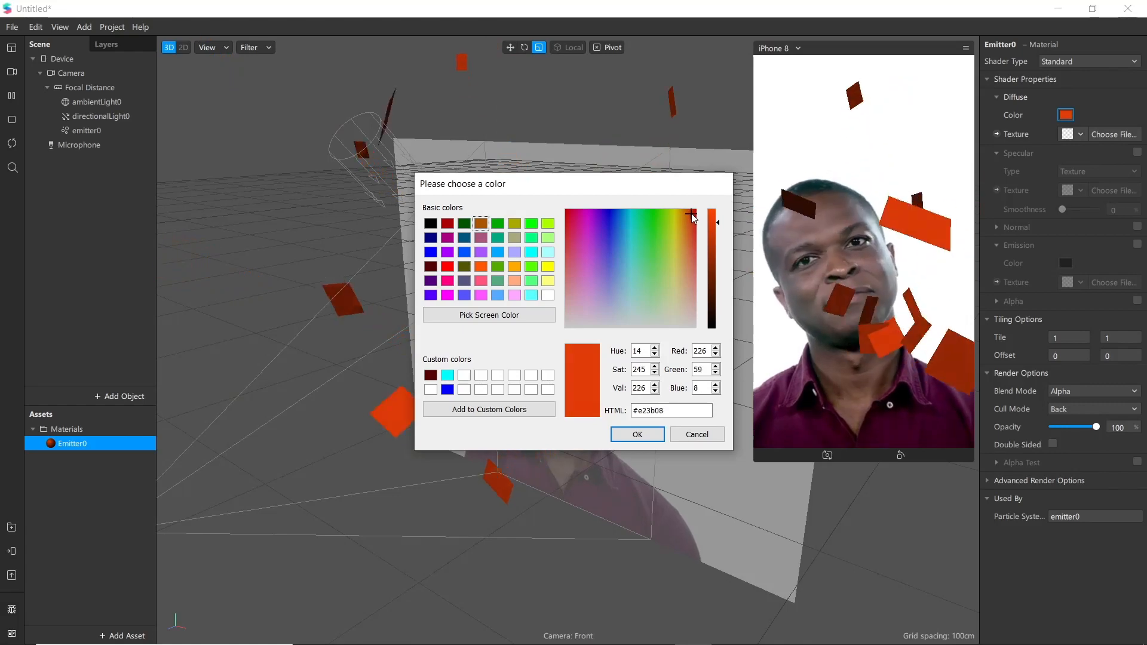
left_click(688, 211)
left_click(714, 219)
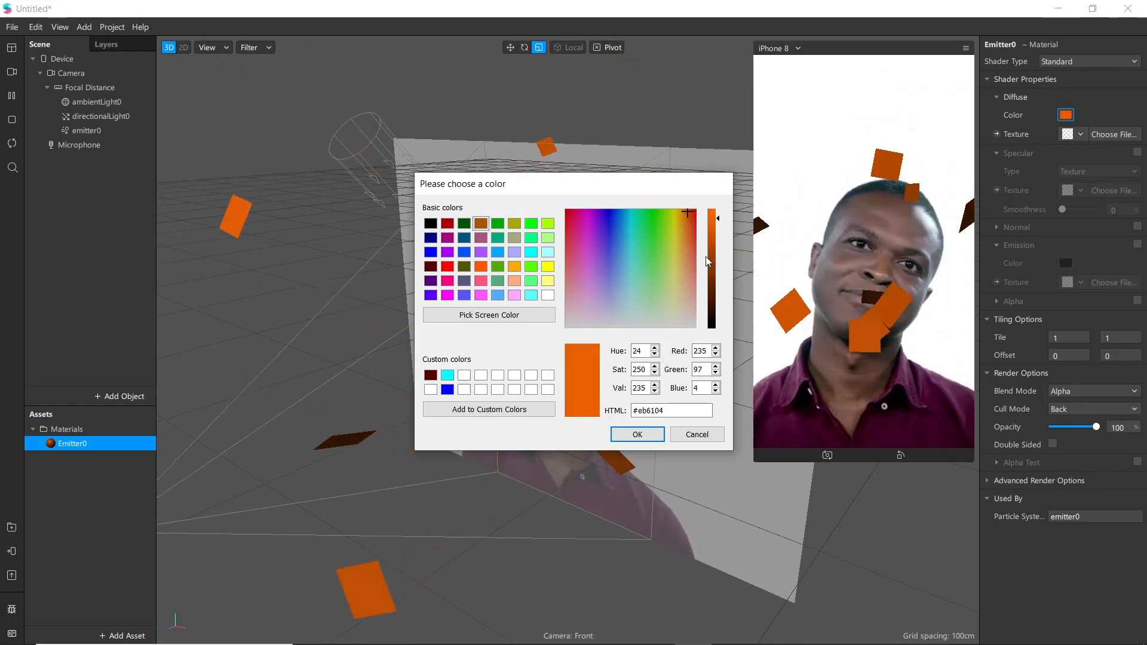
left_click(638, 434)
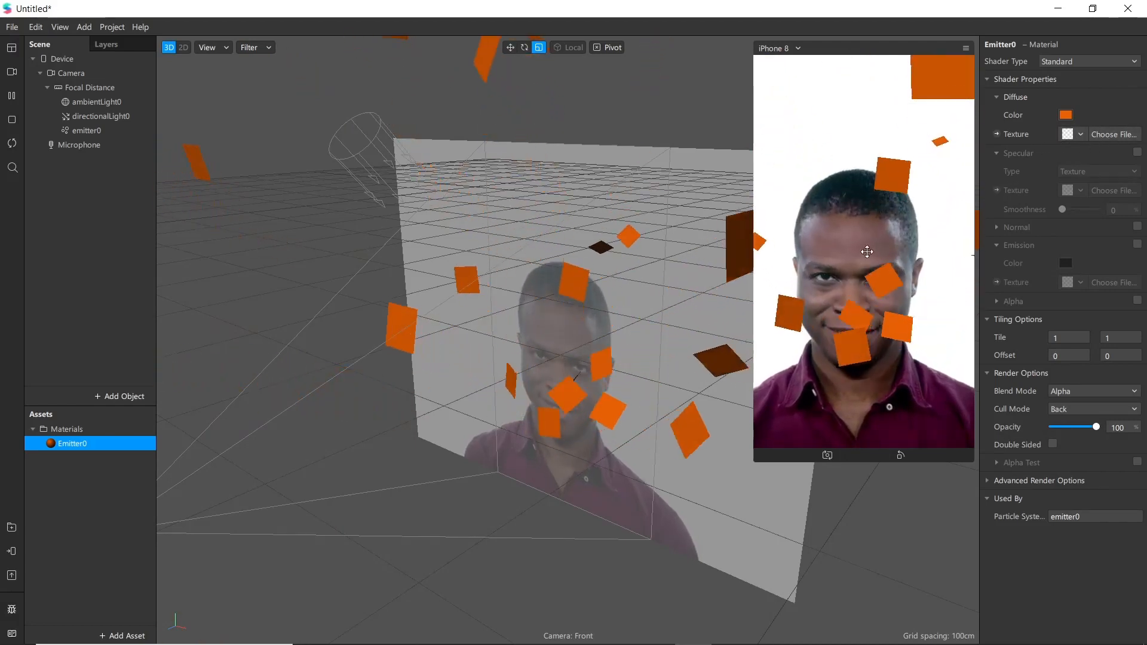
Try the Cube, Sphere and Cylinder particle shapes on emitter0, and switch the shape back to Plane
left_click(90, 130)
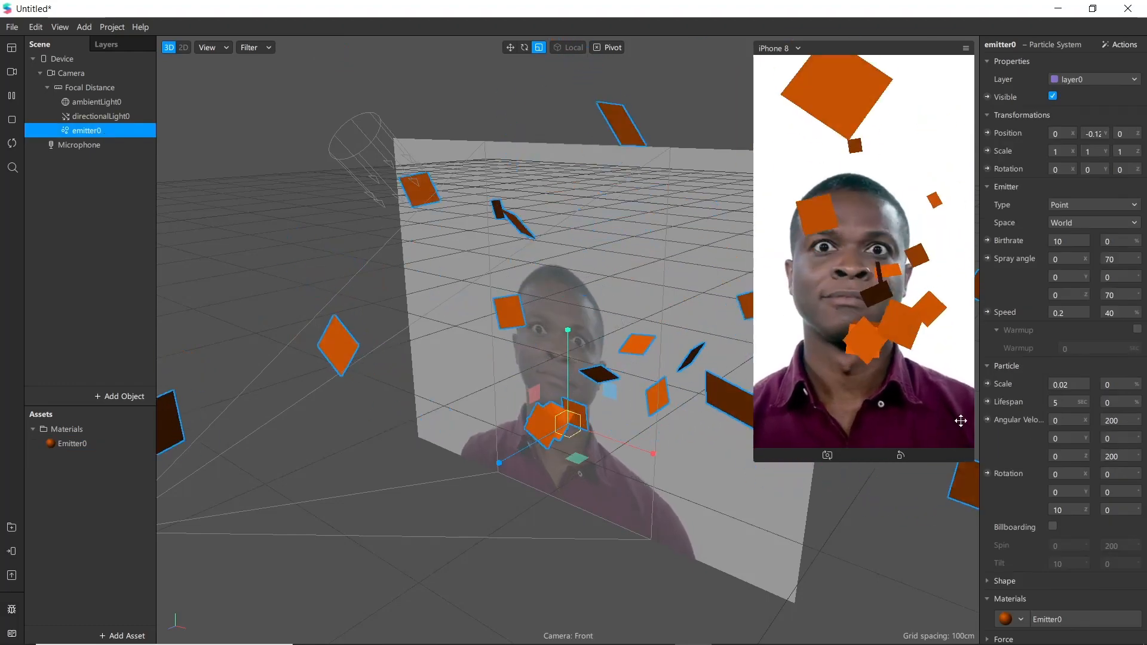
scroll(1030, 545, "down", 2)
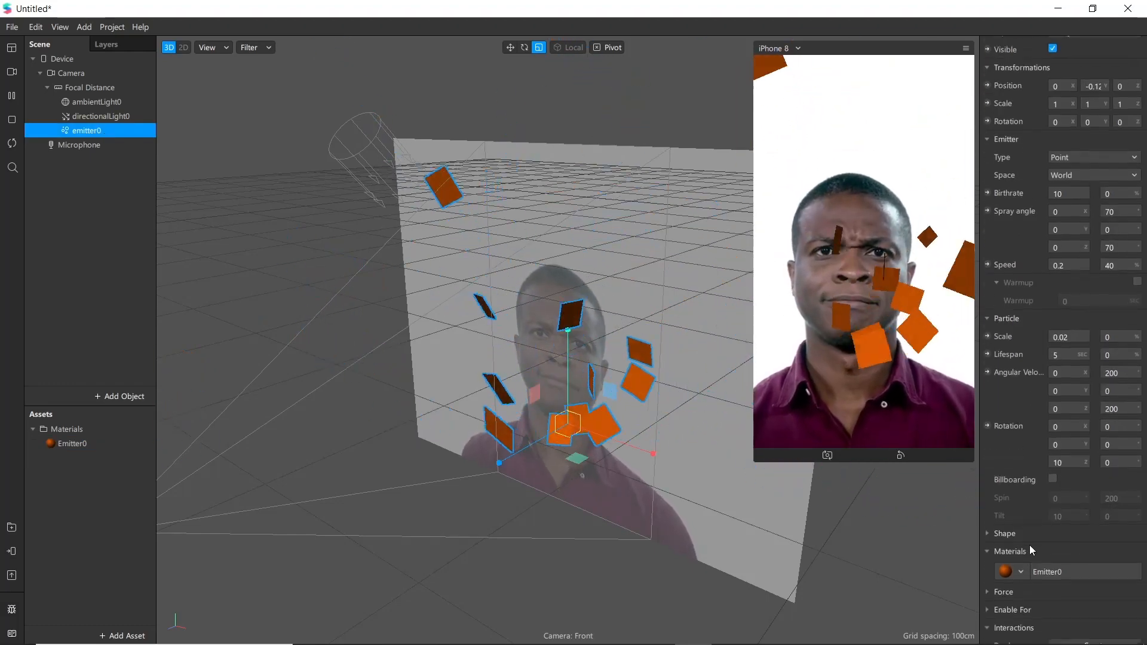
left_click(988, 524)
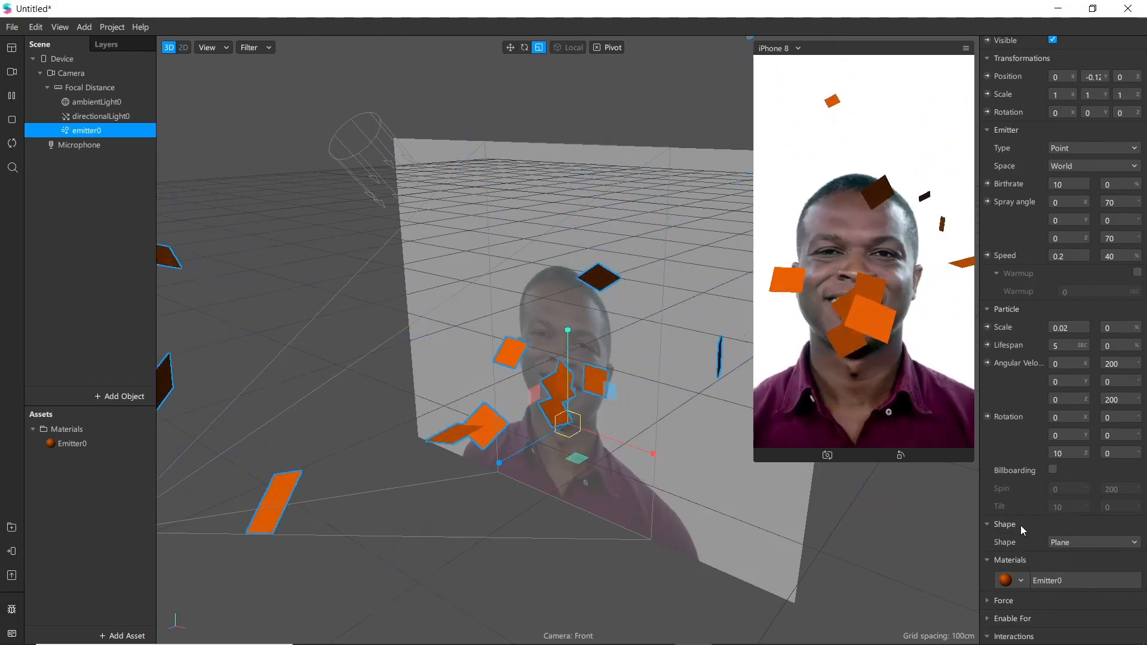
left_click(1065, 543)
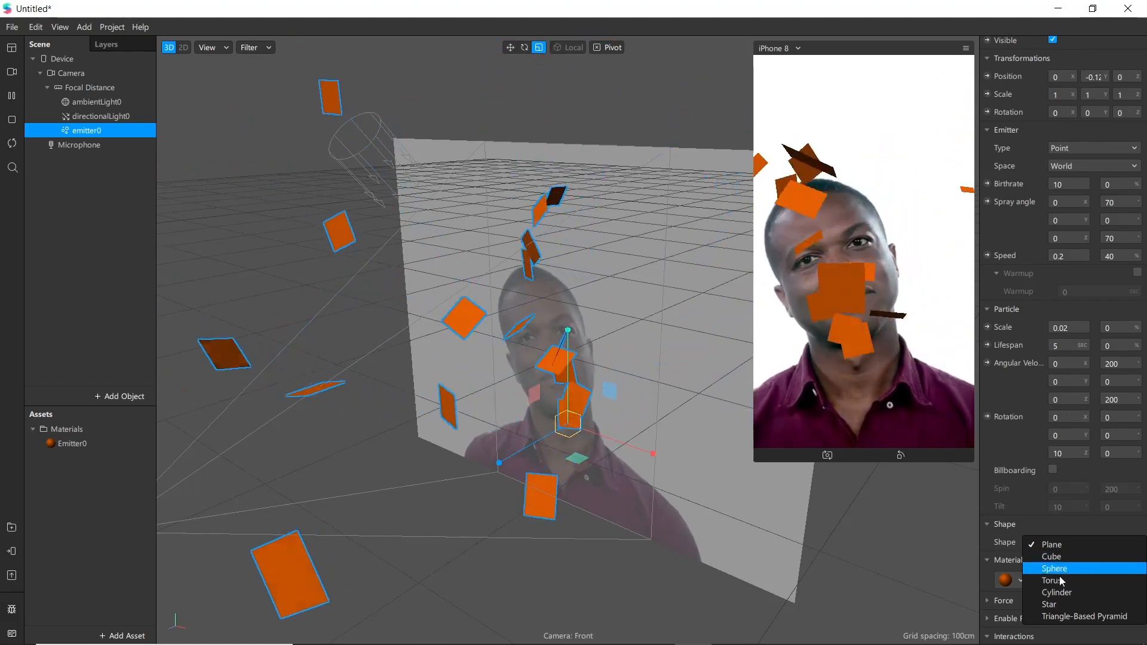
left_click(1055, 558)
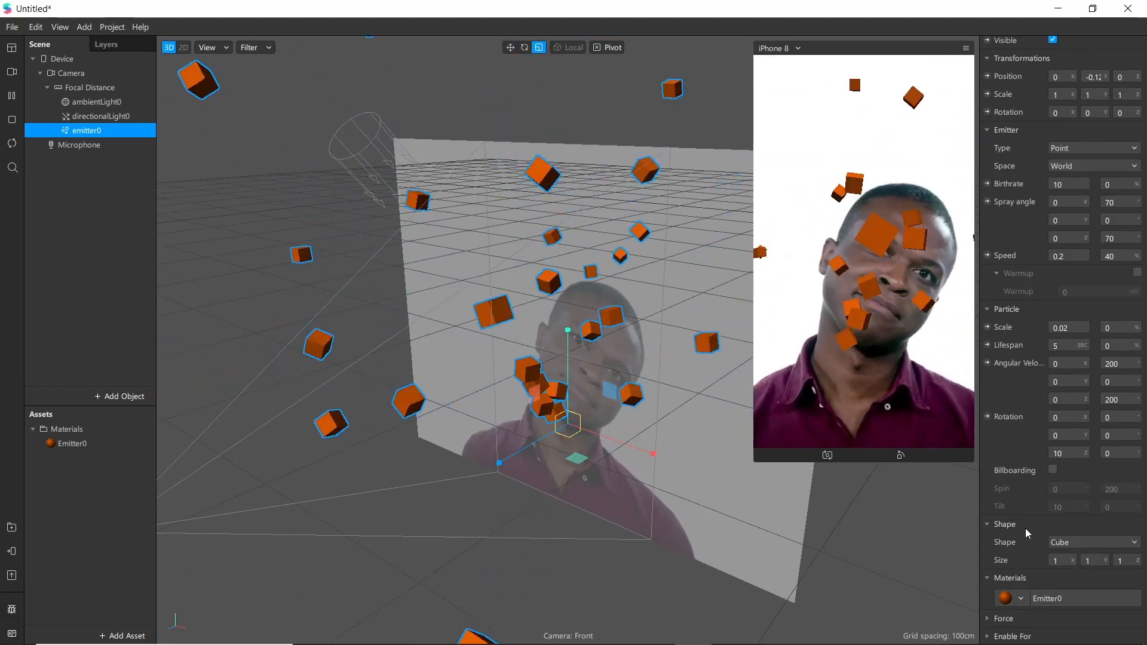
left_click(1065, 544)
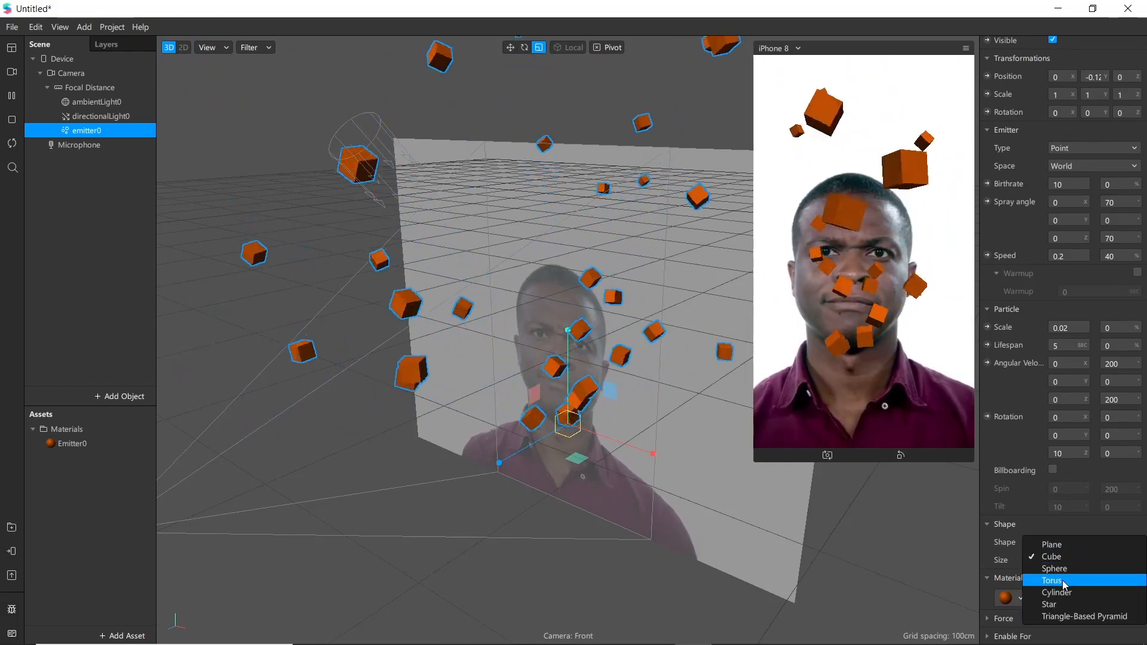
left_click(1058, 569)
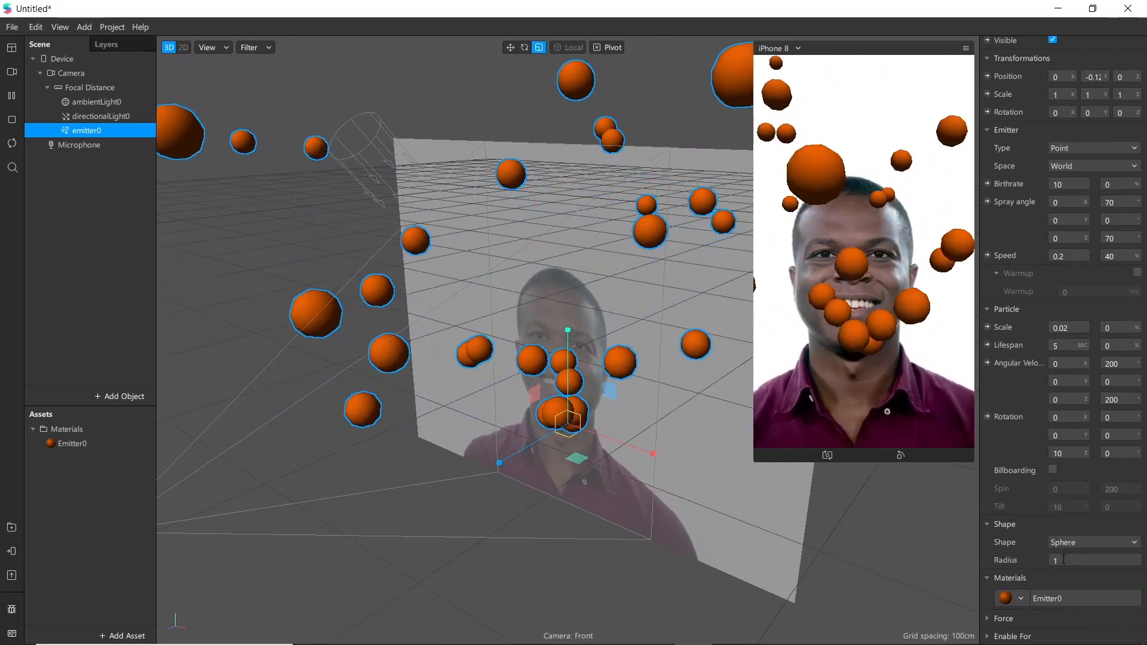
left_click(1064, 542)
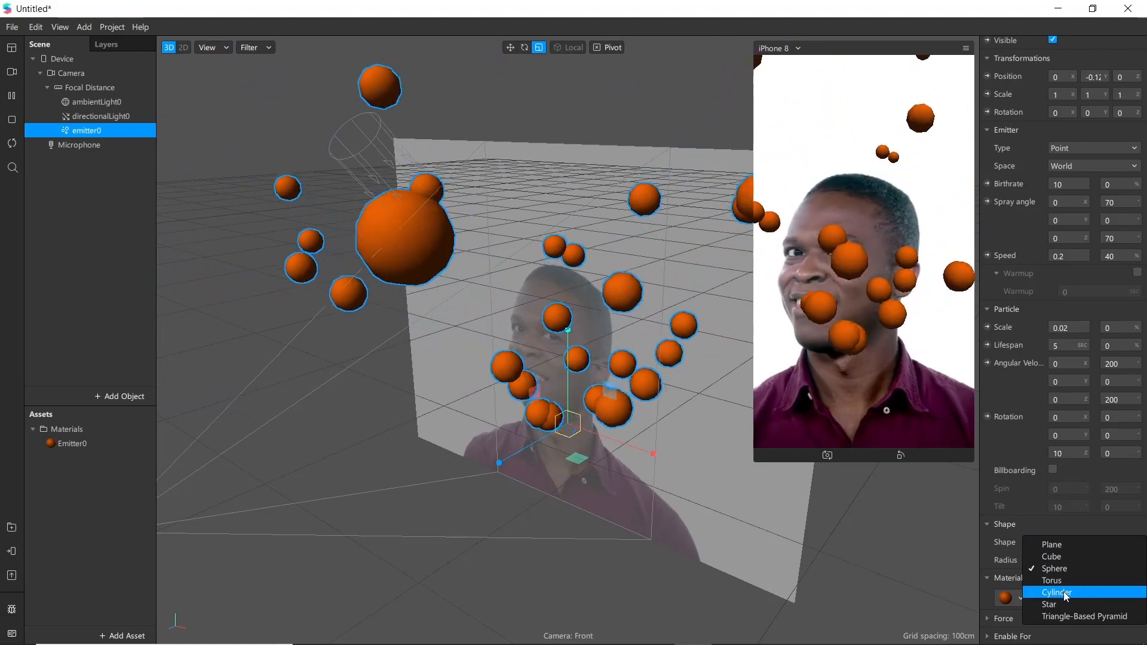
left_click(1067, 592)
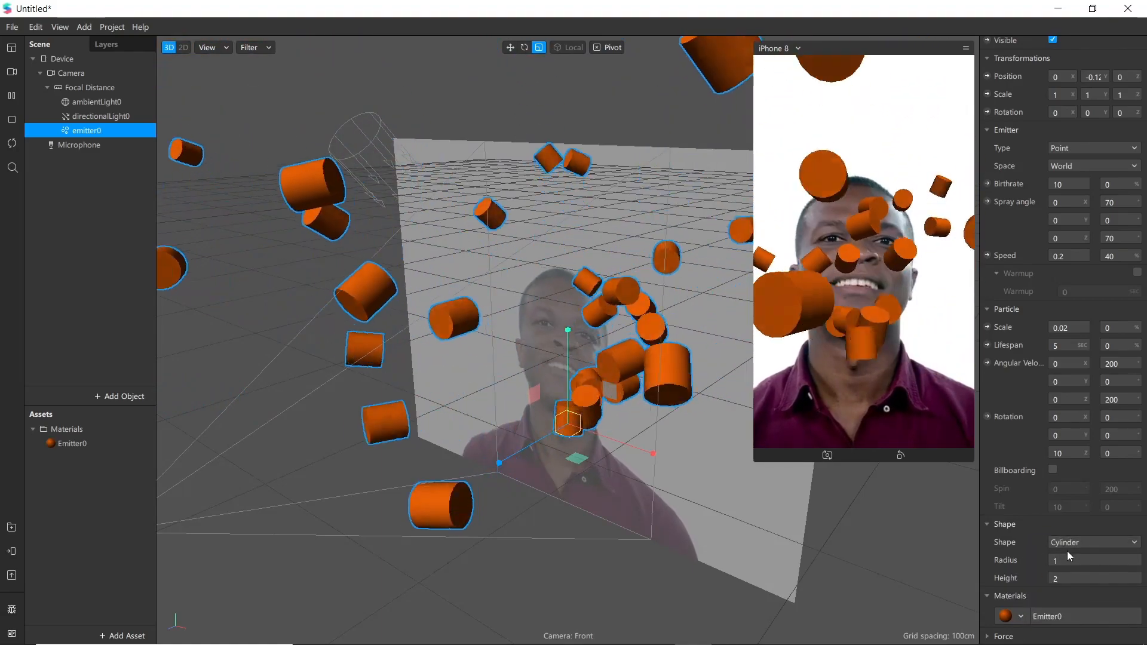
left_click(1065, 545)
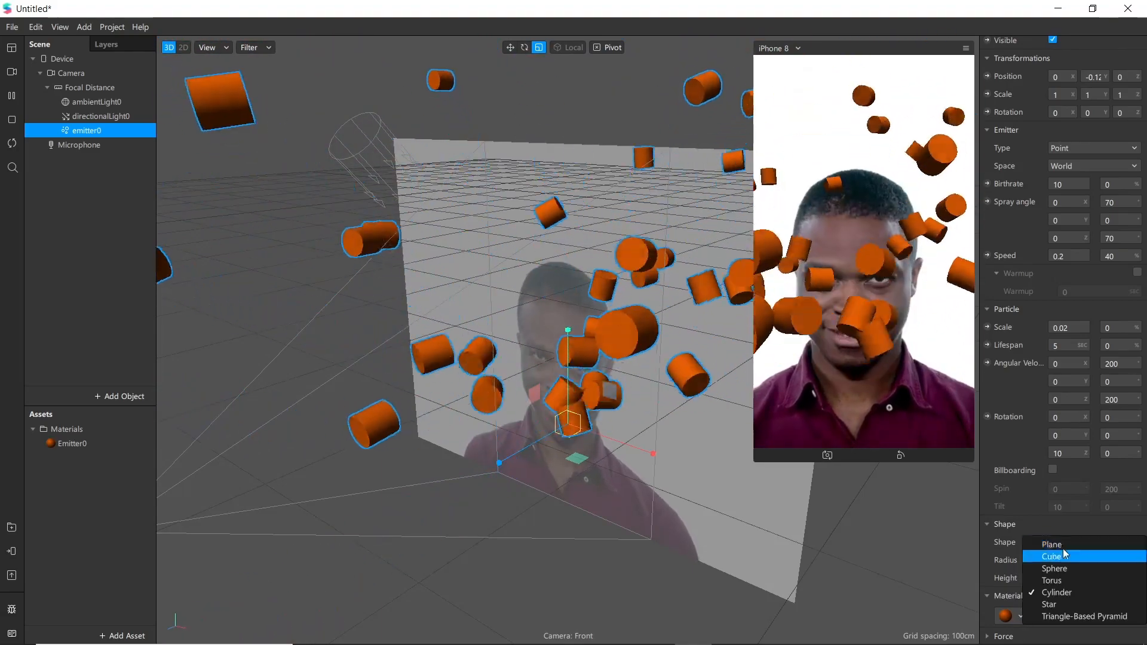
left_click(1056, 544)
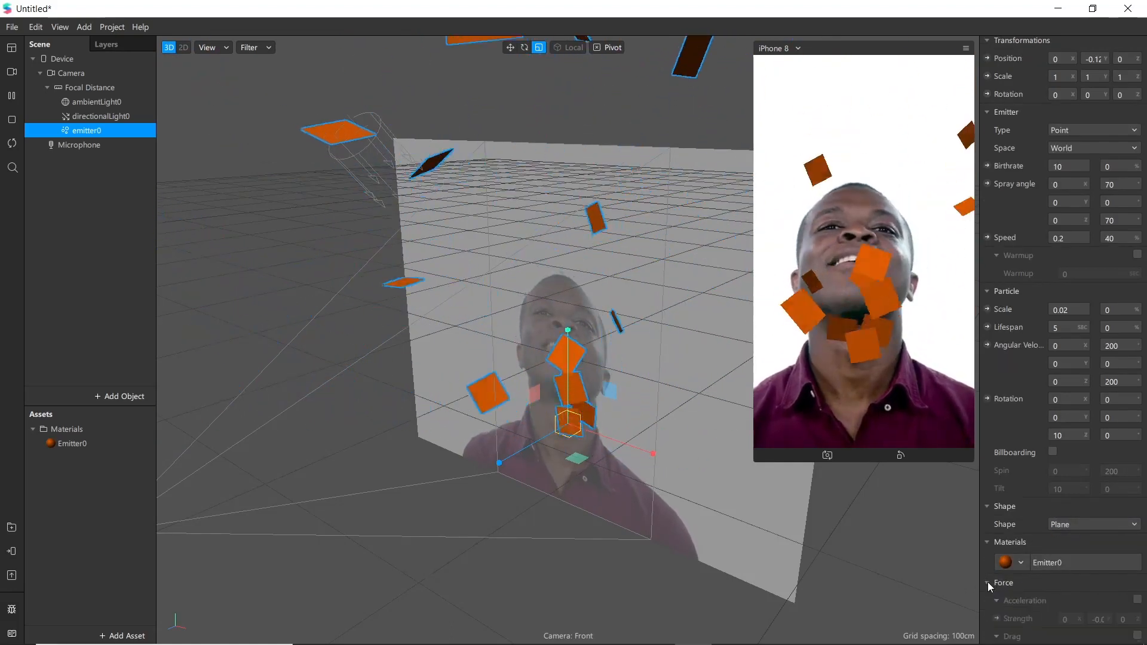
Enable Acceleration in the Force settings of the particle system
left_click(988, 583)
scroll(1024, 562, "down", 3)
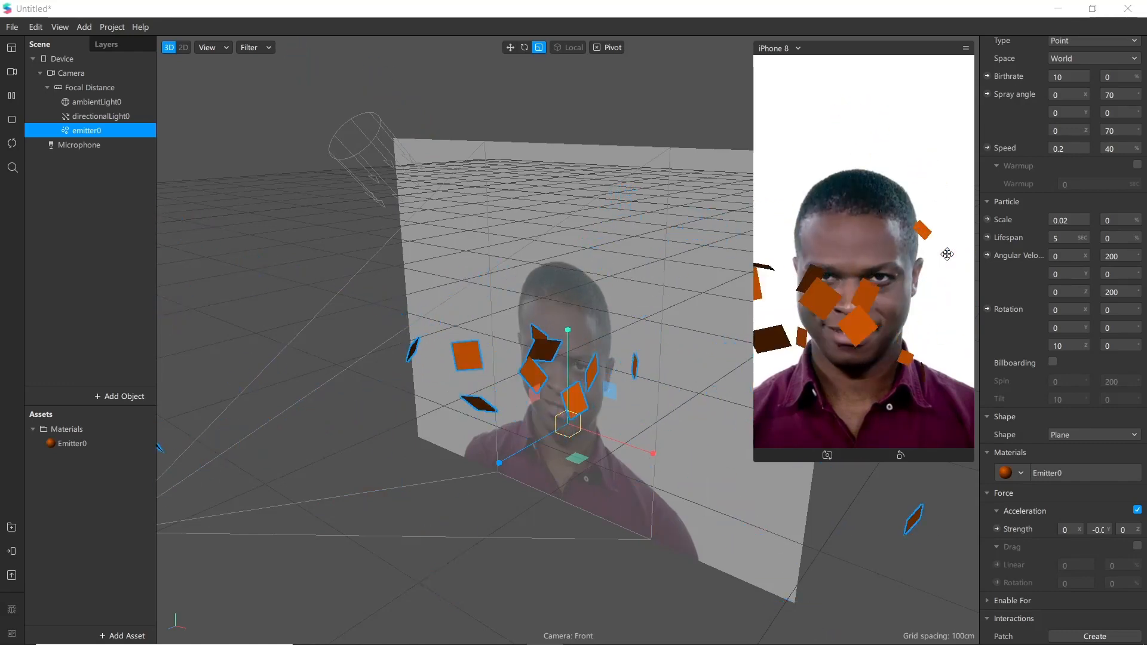
Show the Patch Editor and enlarge it to fill most of the space below the 3D scene
left_click(58, 27)
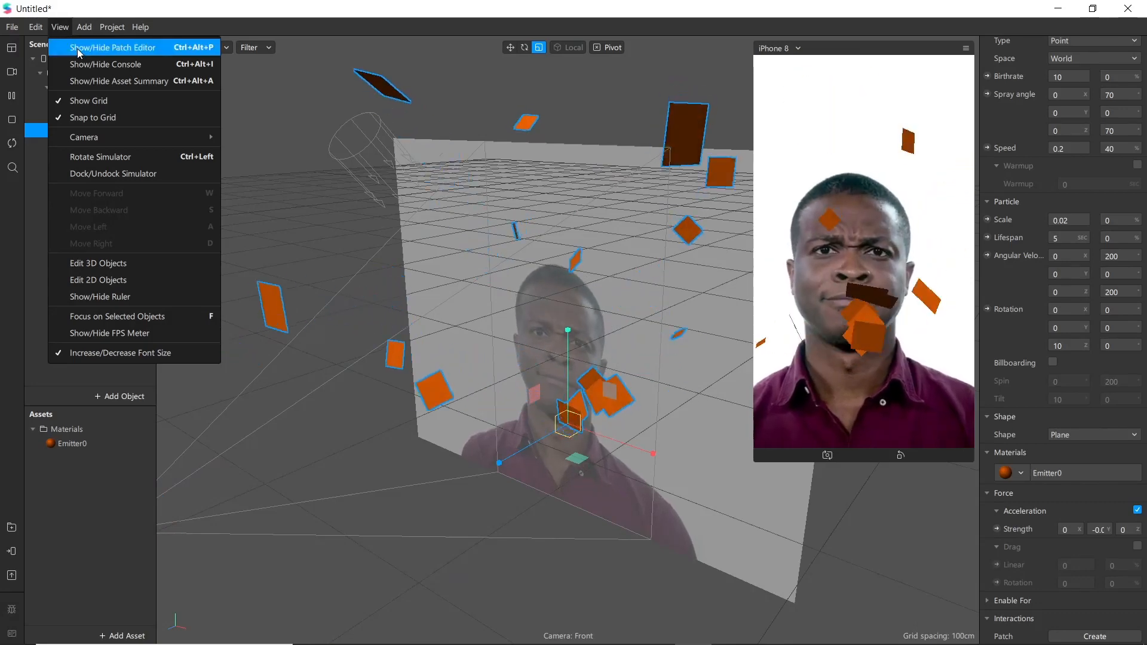
left_click(77, 48)
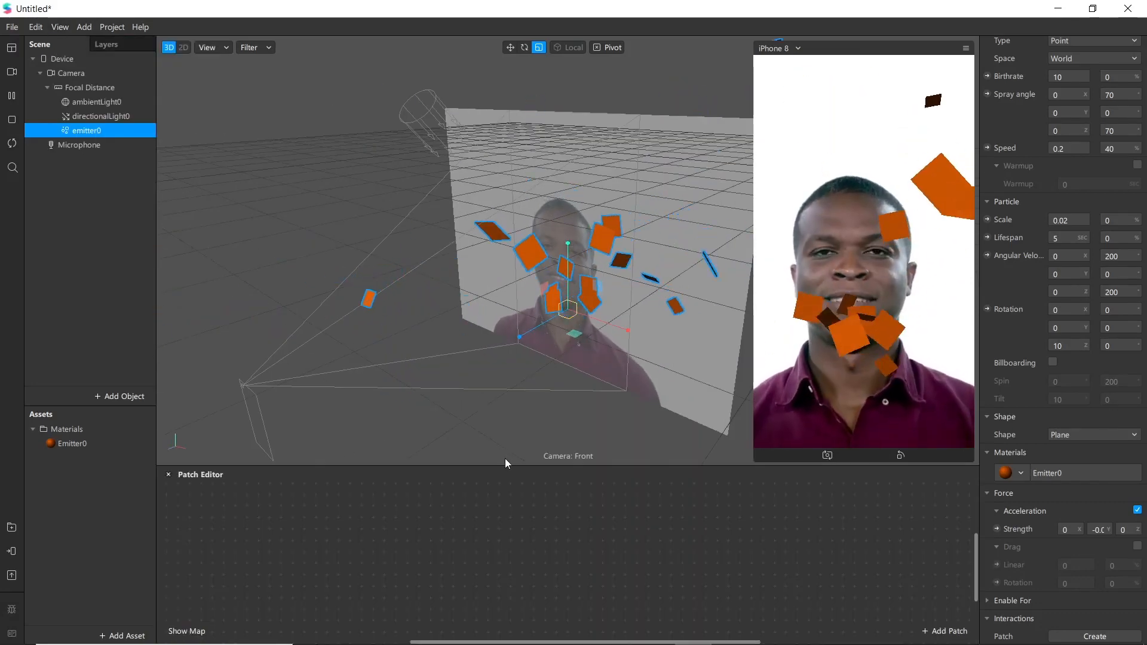
left_click_drag(505, 463, 472, 238)
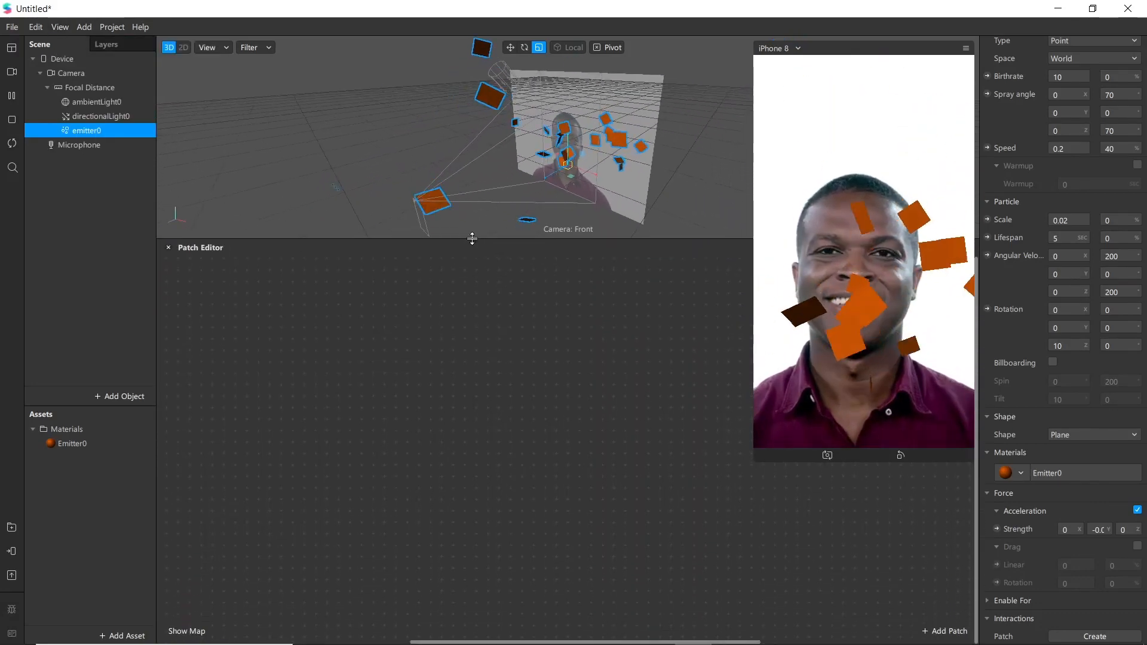
Add a Scene Render Pass patch to the empty Patch Editor
double_click(415, 341)
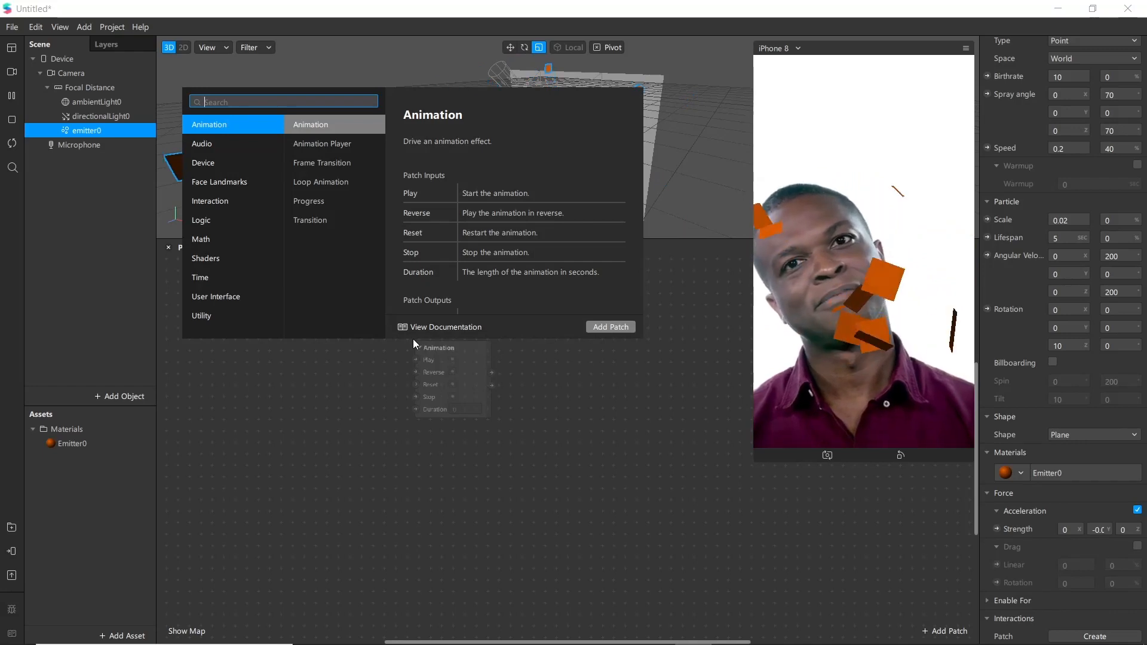
type("sc")
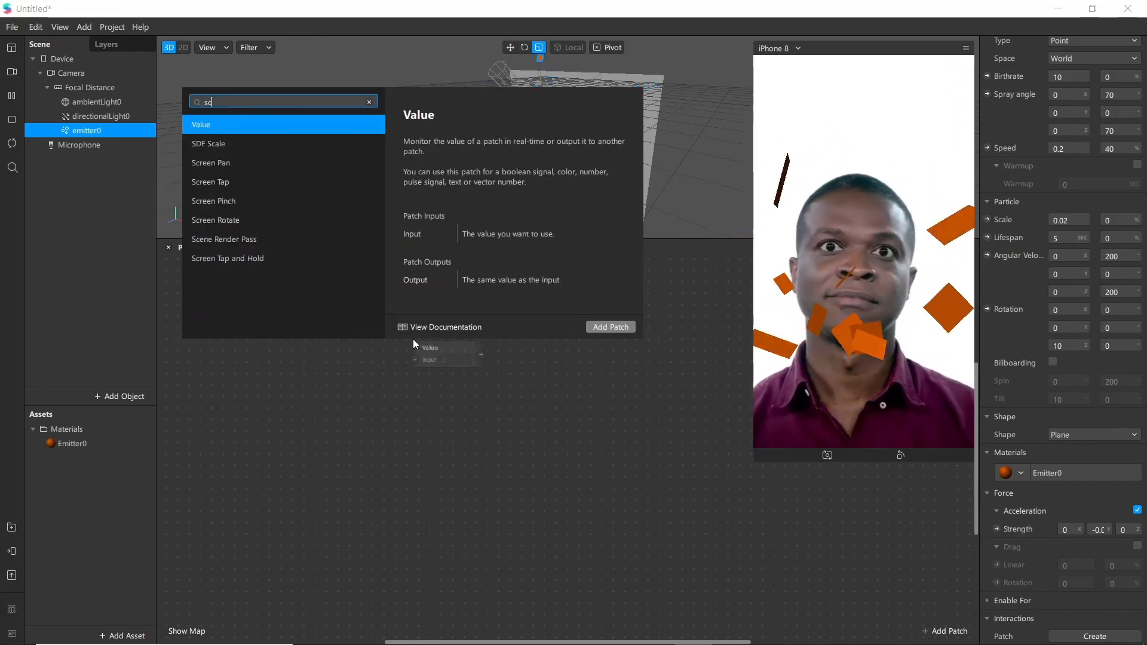
key("Down")
key("Down")
key("Down")
key("Down")
key("Down")
key("Down")
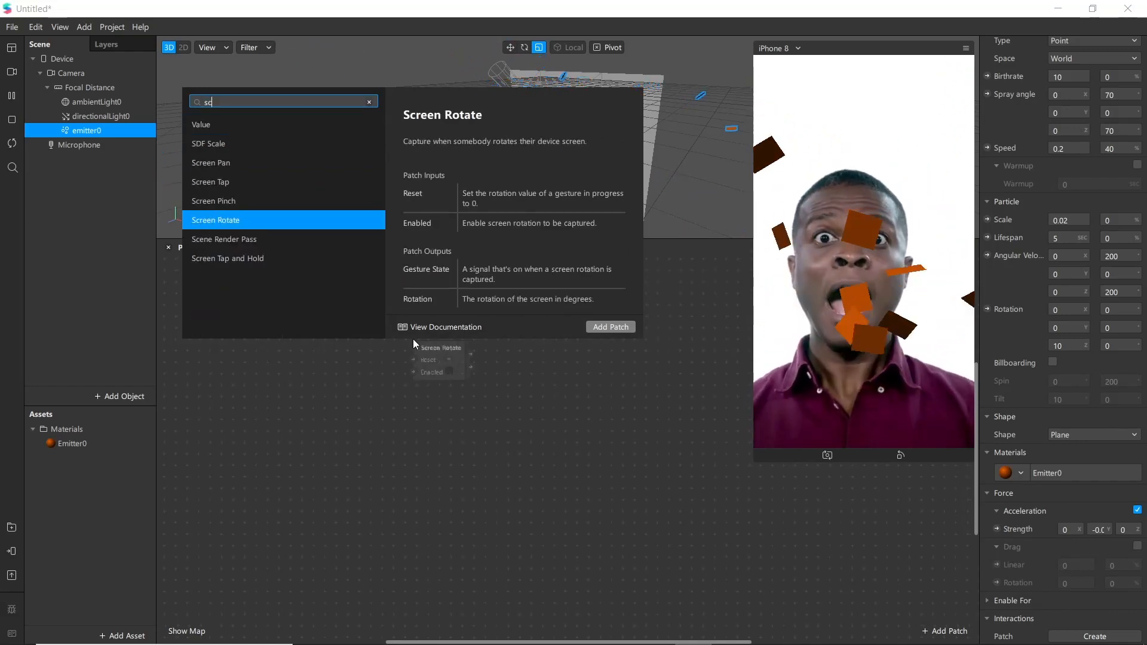
key("Return")
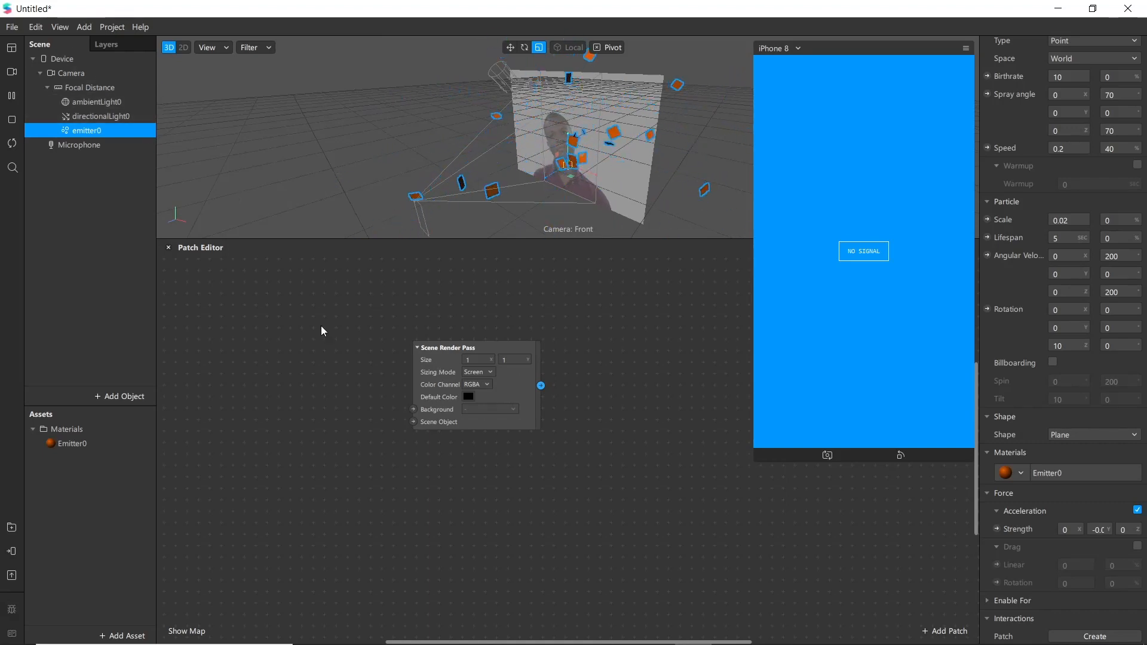
Create the default render pipeline for the Device, and delete the unconnected Scene Render Pass patch
left_click(60, 60)
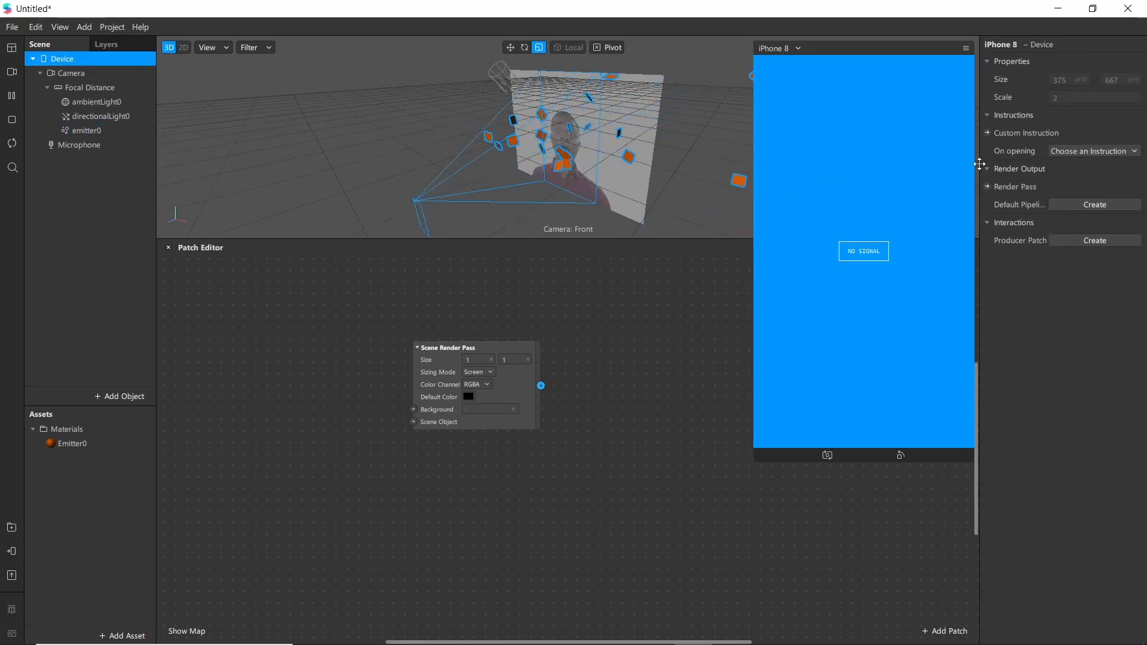
left_click(1070, 205)
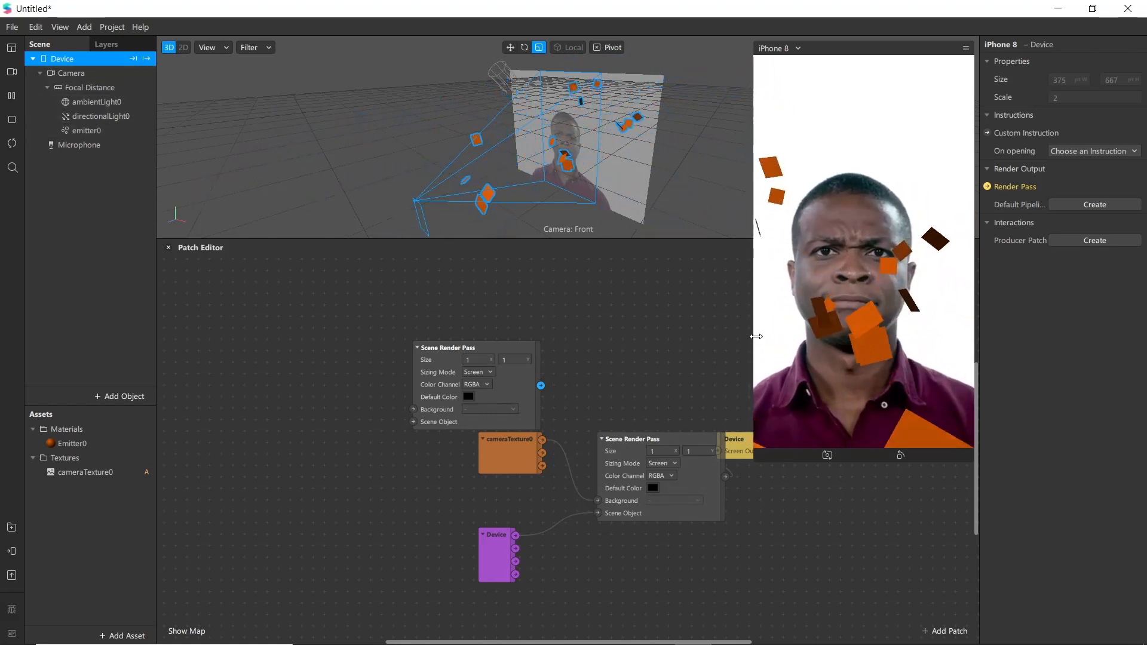
left_click_drag(757, 336, 785, 320)
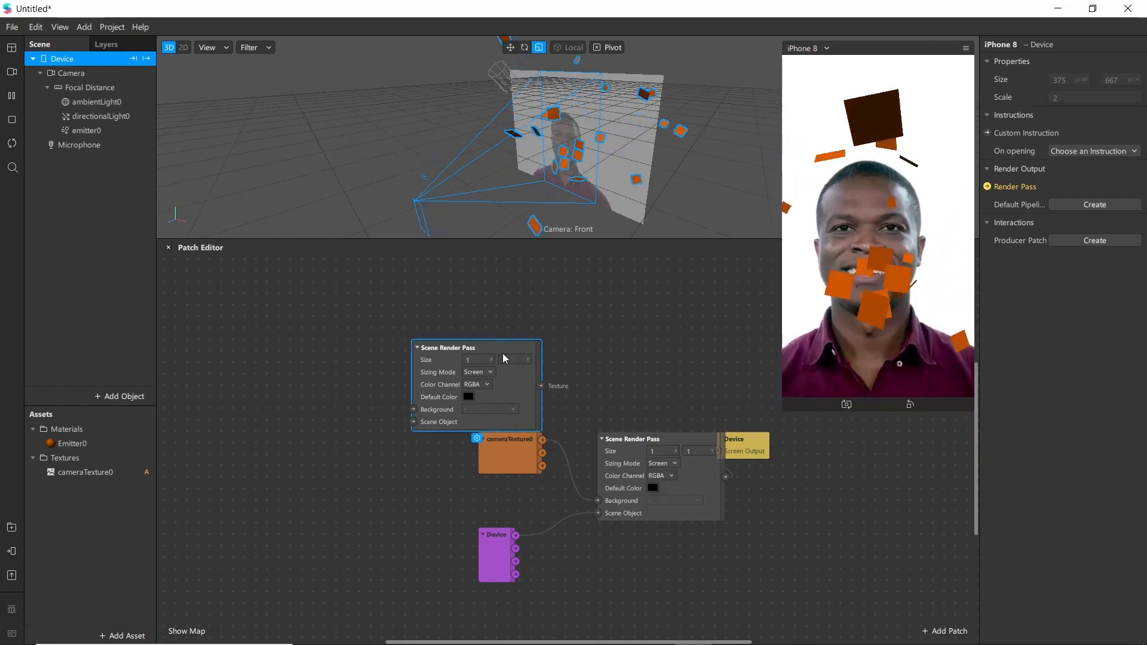
key("Delete")
Spread out the cameraTexture0, Device and Scene Render Pass patches so that they no longer crowd each other
left_click_drag(511, 438, 381, 368)
left_click(477, 541)
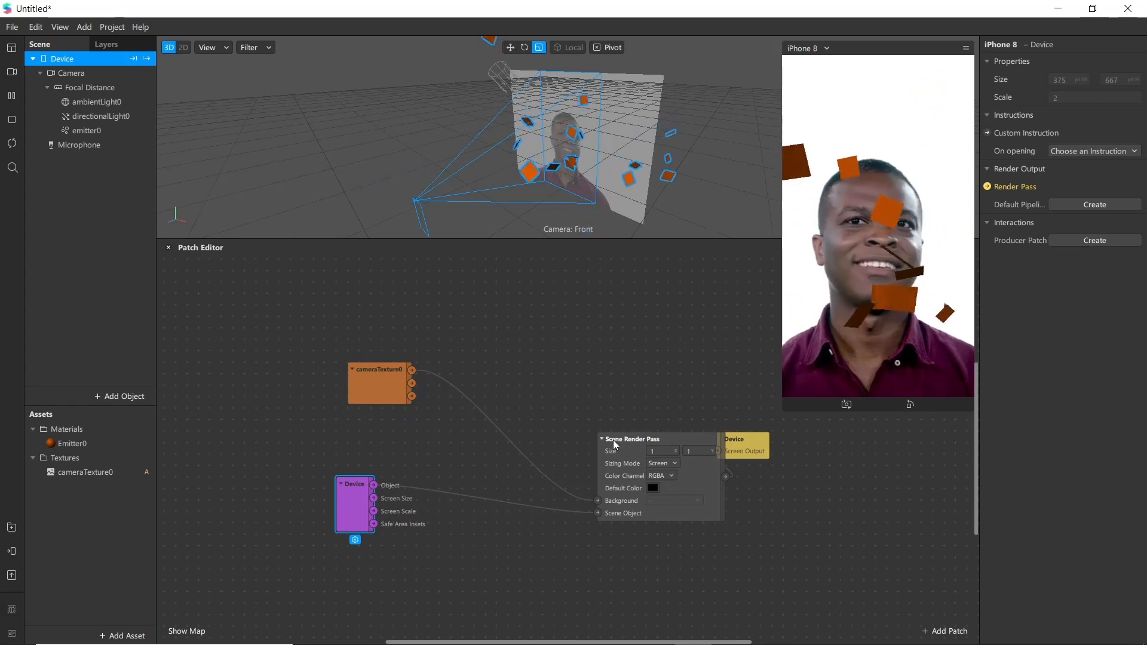
left_click_drag(614, 441, 511, 410)
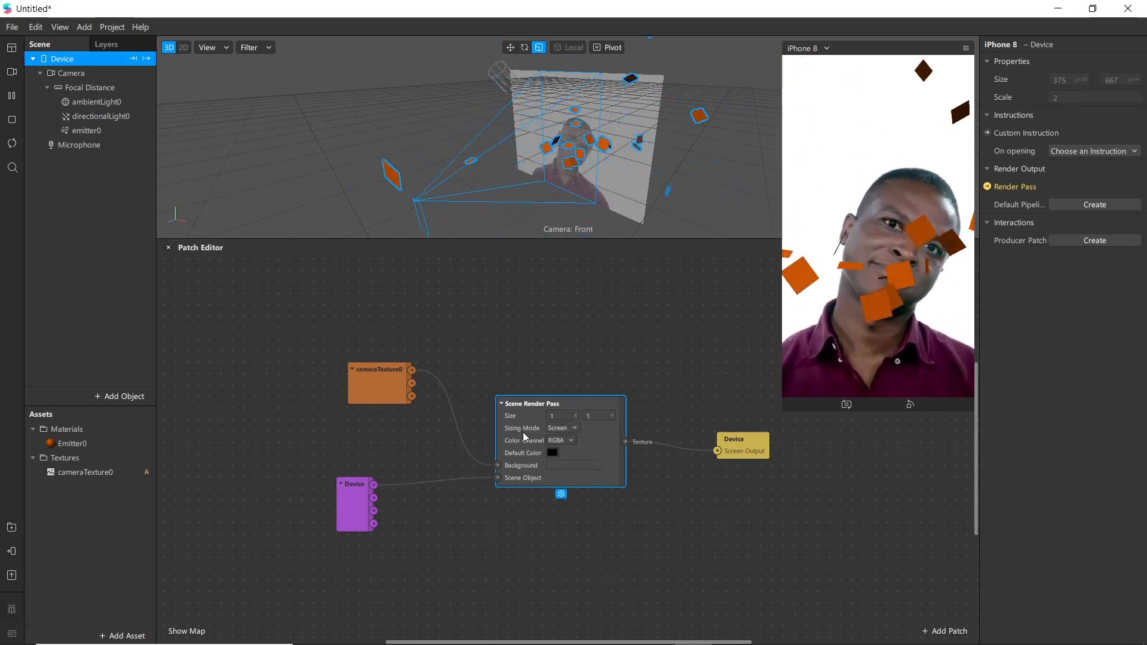
left_click(552, 428)
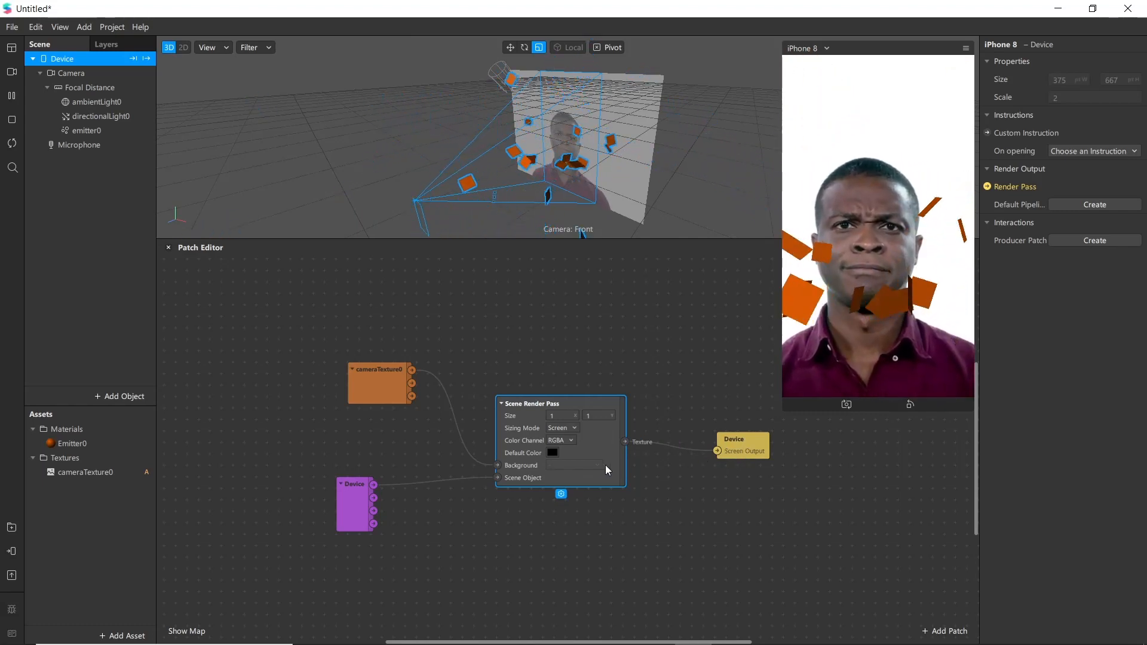
Add a Shader Render Pass patch below the pipeline and connect it between cameraTexture0's RGBA output and the Device's Screen Output
left_click_drag(537, 382, 539, 325)
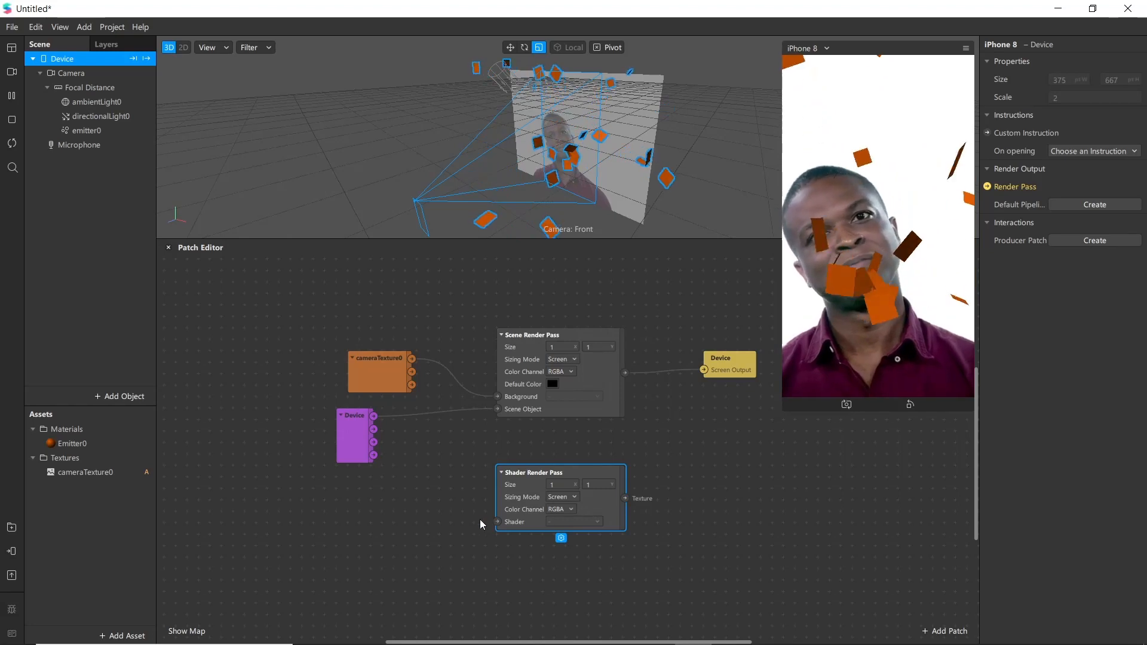
left_click(540, 534)
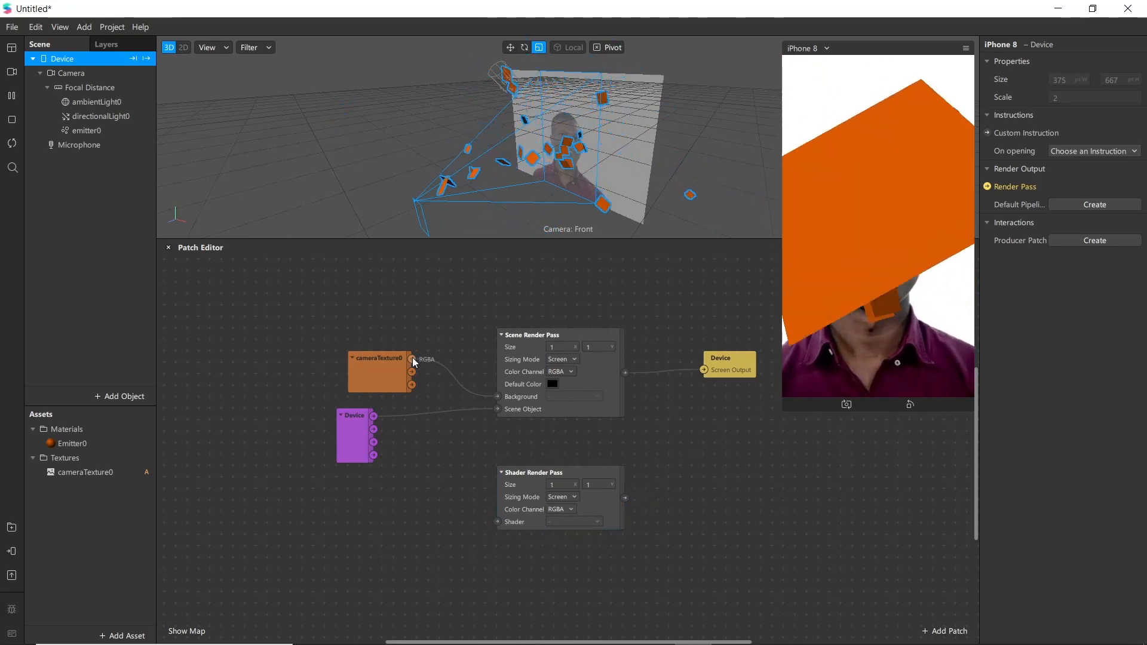
left_click_drag(413, 359, 499, 520)
left_click_drag(625, 497, 703, 371)
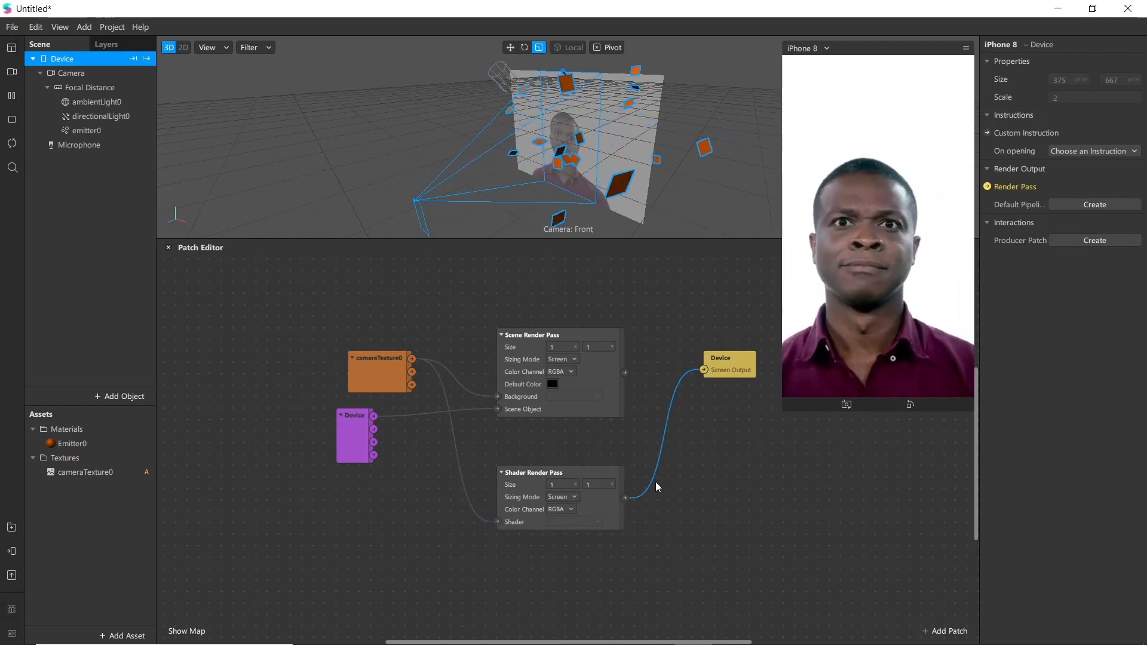
Set the Shader Render Pass patch's size to 0.1 by 0.05
double_click(557, 486)
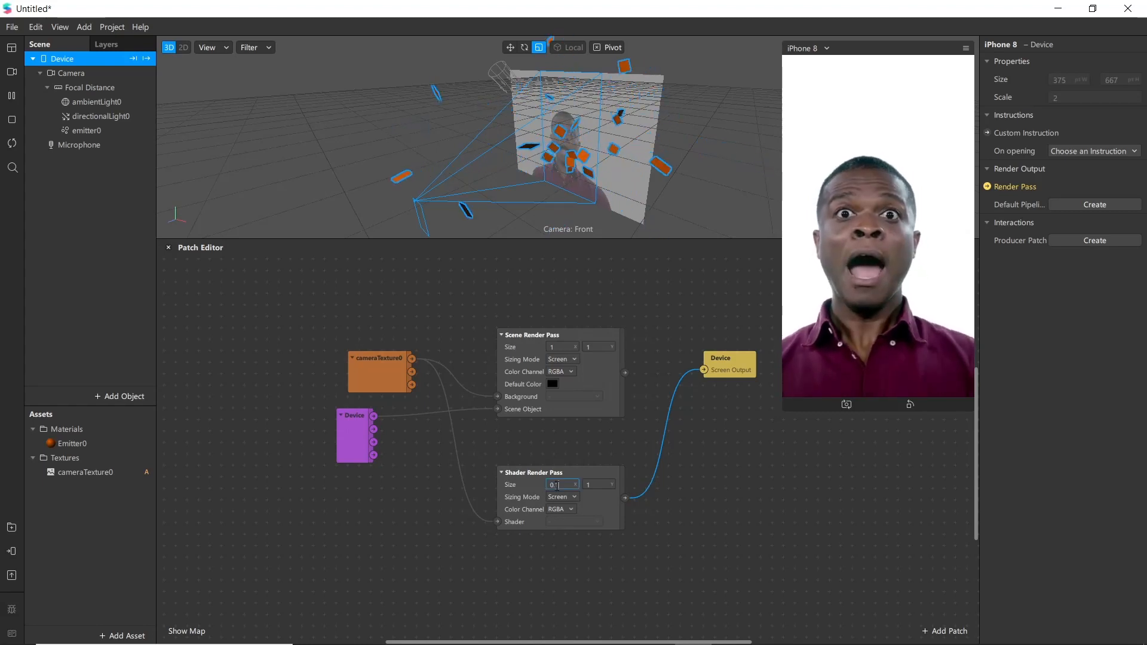
type("0.1")
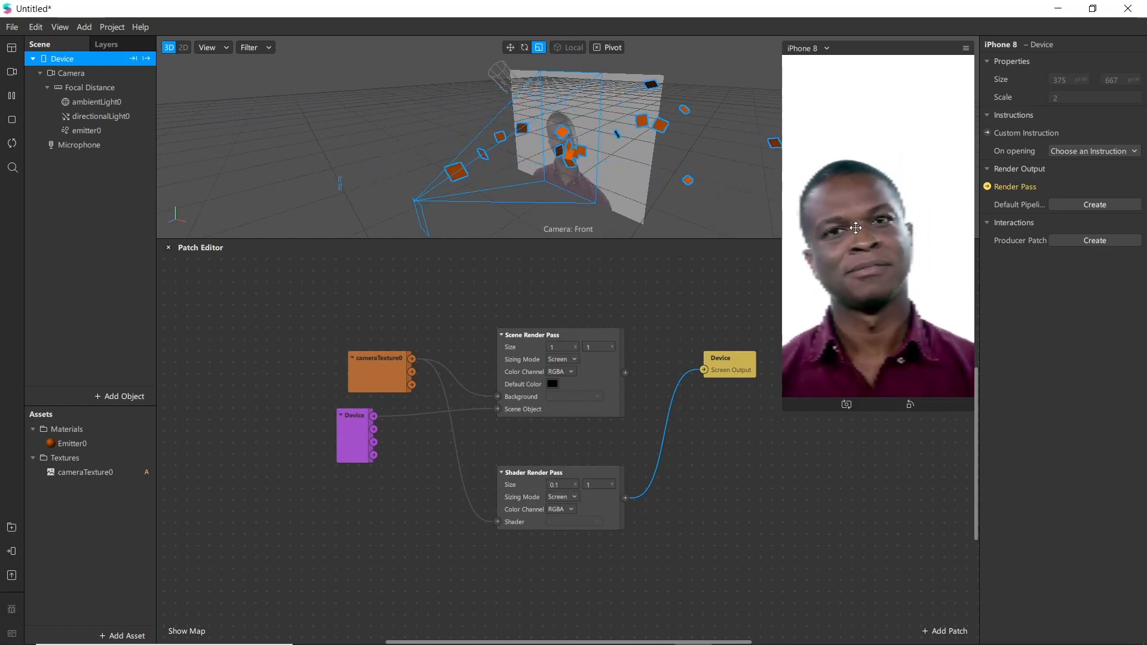
double_click(592, 485)
type("0.05")
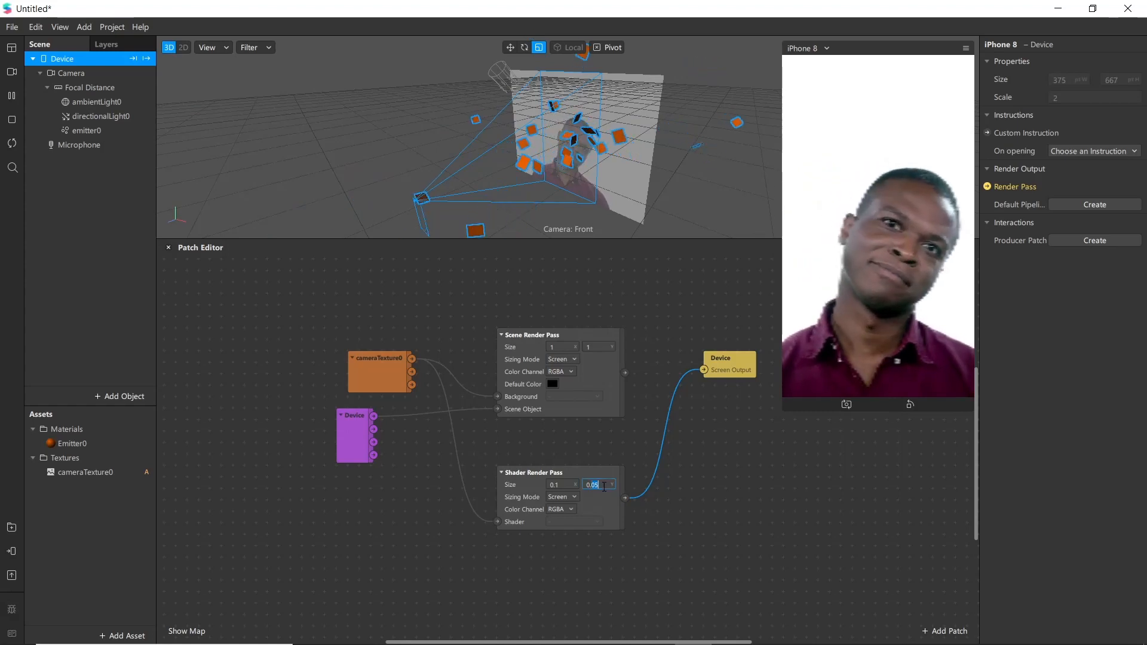
key("Return")
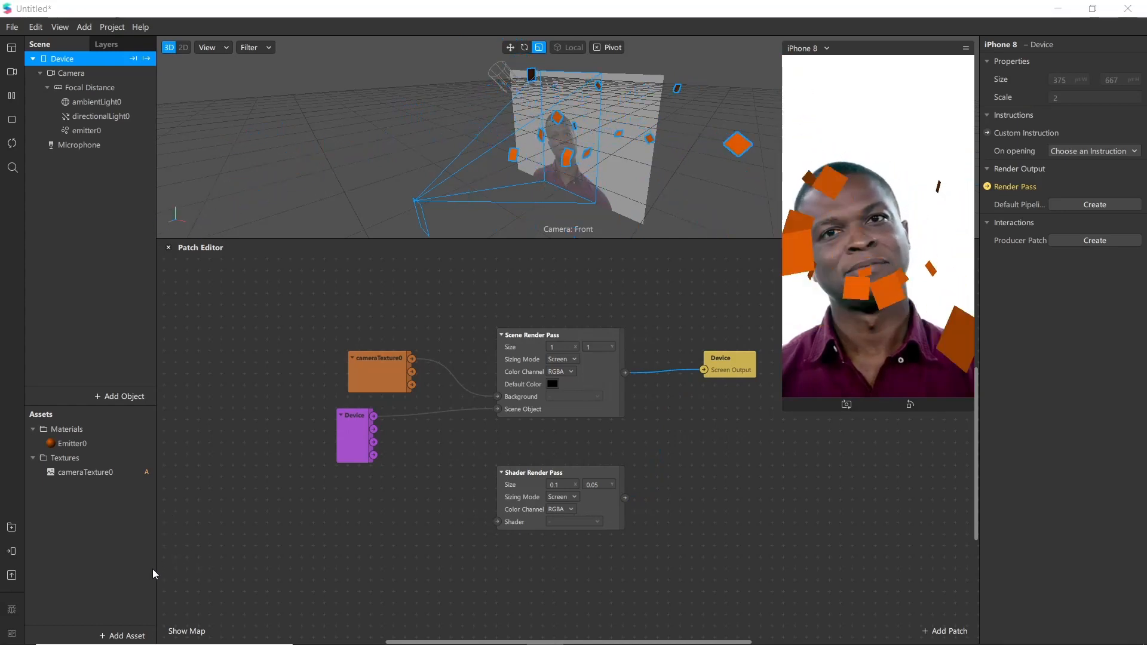
Import AddContrast.arp and Blur.arp from the patches folder in Desktop's Glow_renderPass, and shrink the iPhone 8 preview
left_click(123, 633)
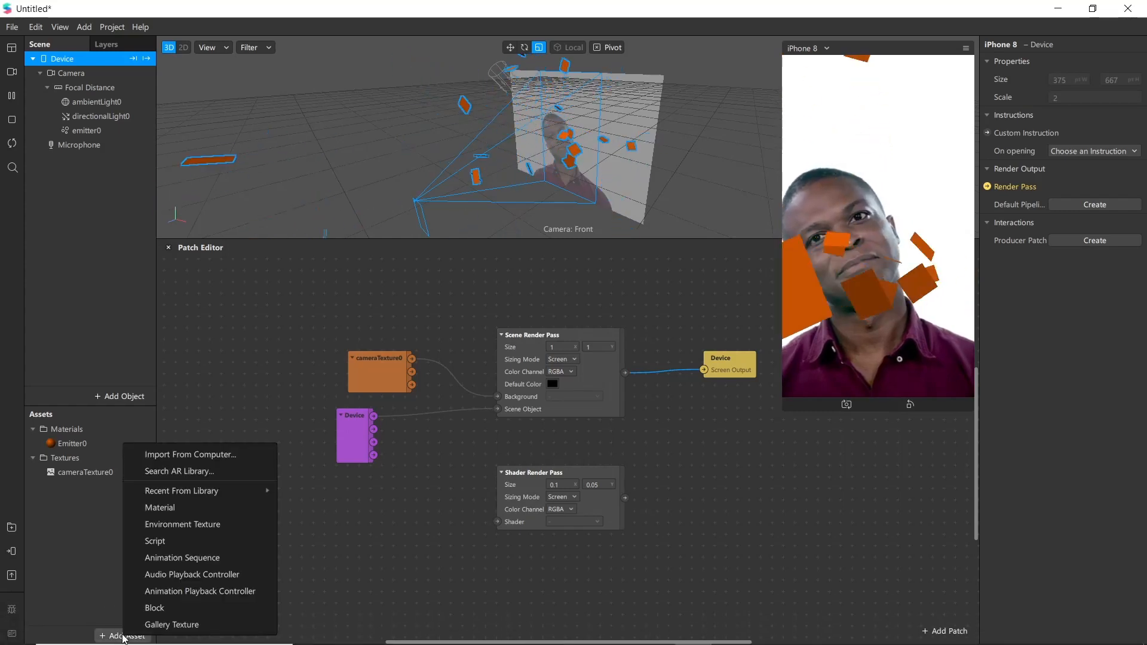
left_click(187, 460)
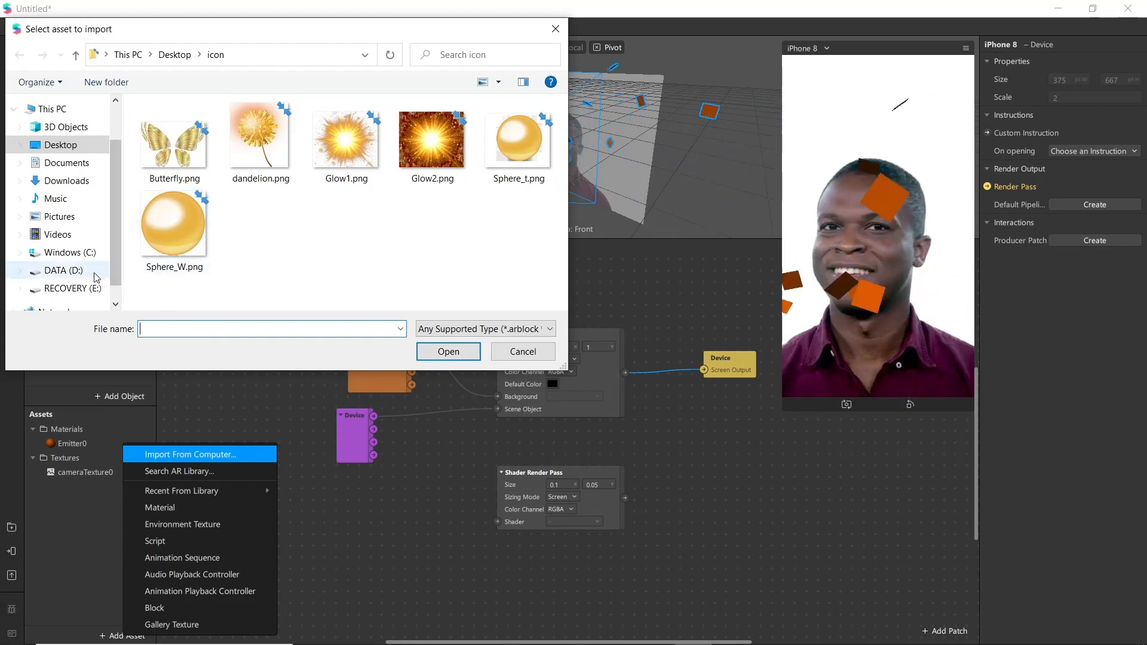
left_click(71, 146)
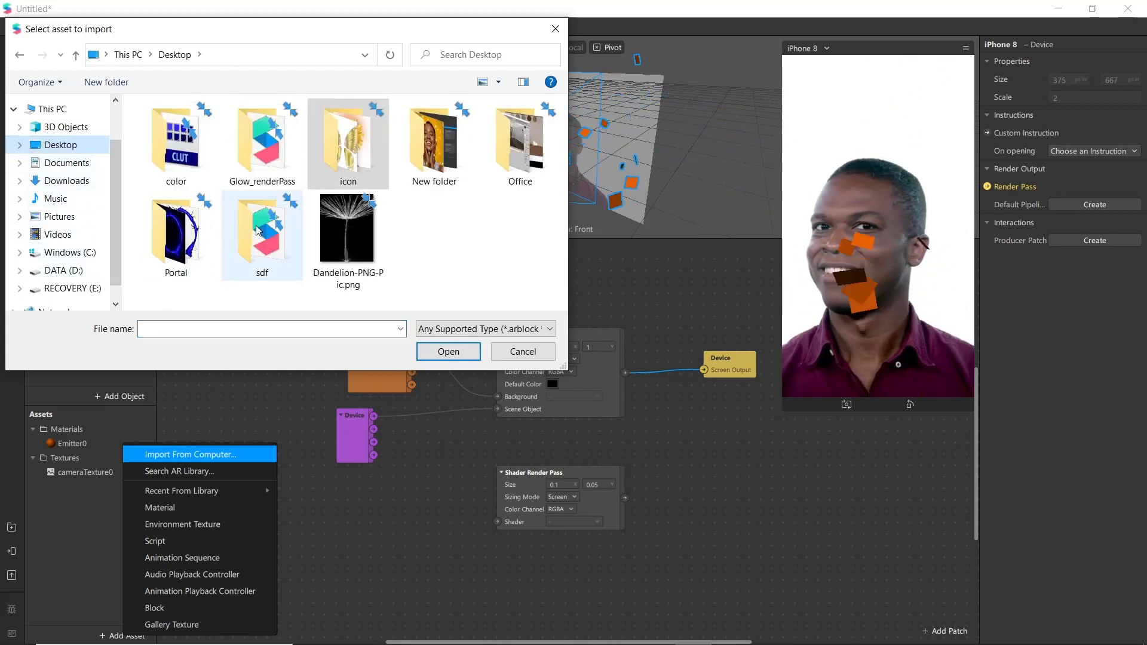
double_click(257, 143)
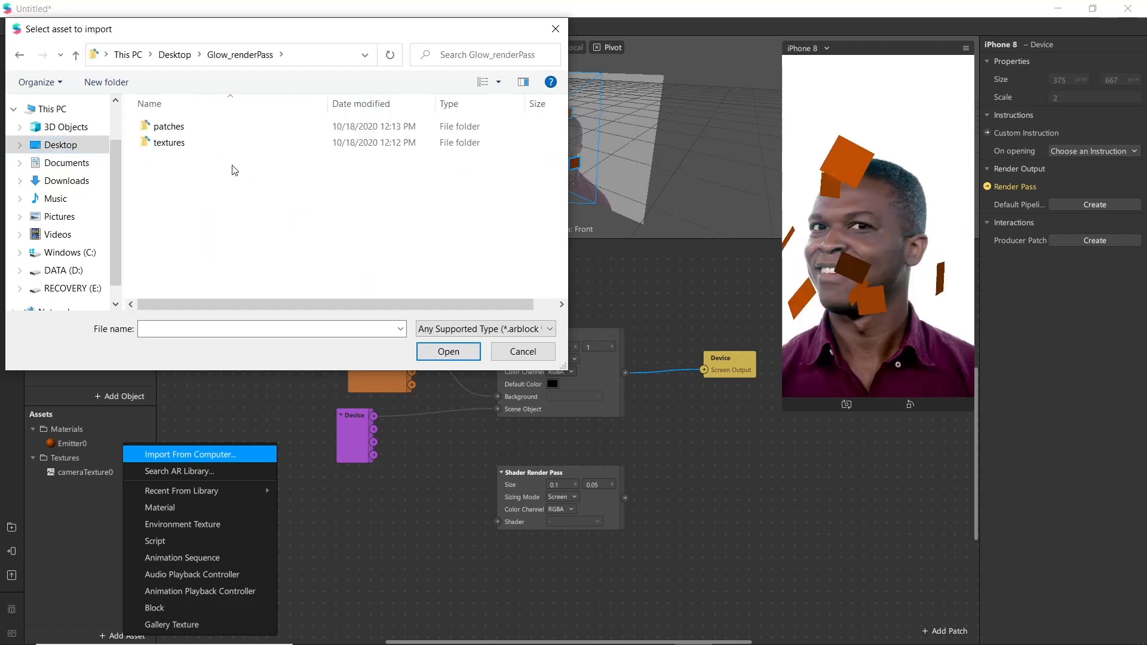
double_click(175, 126)
left_click_drag(211, 172, 190, 127)
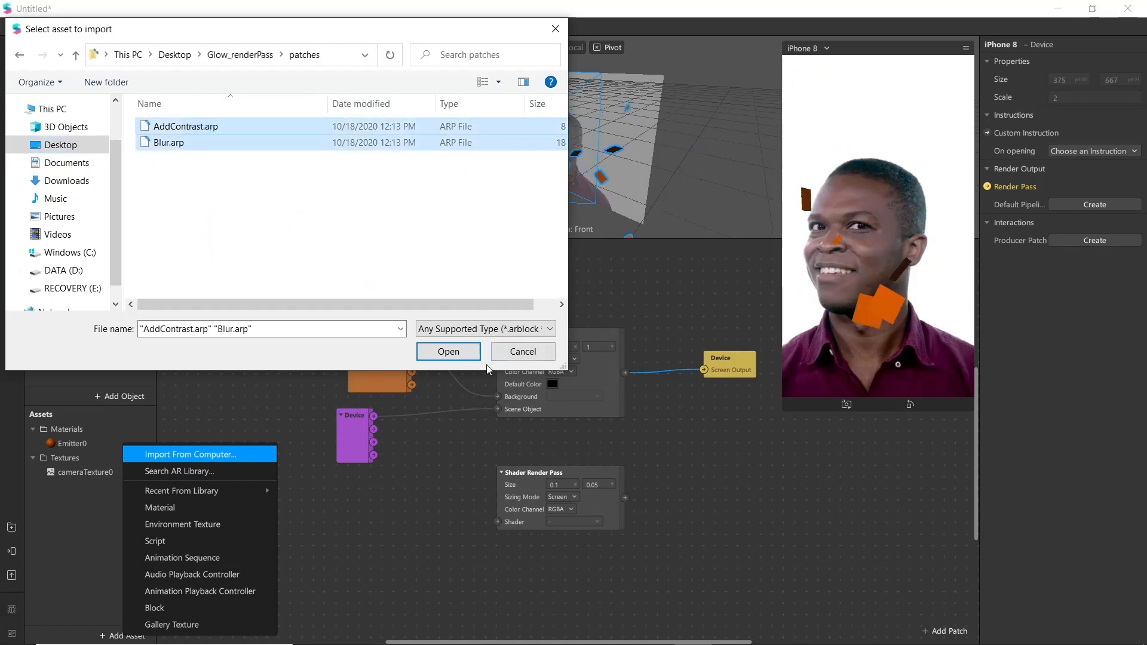
left_click(458, 352)
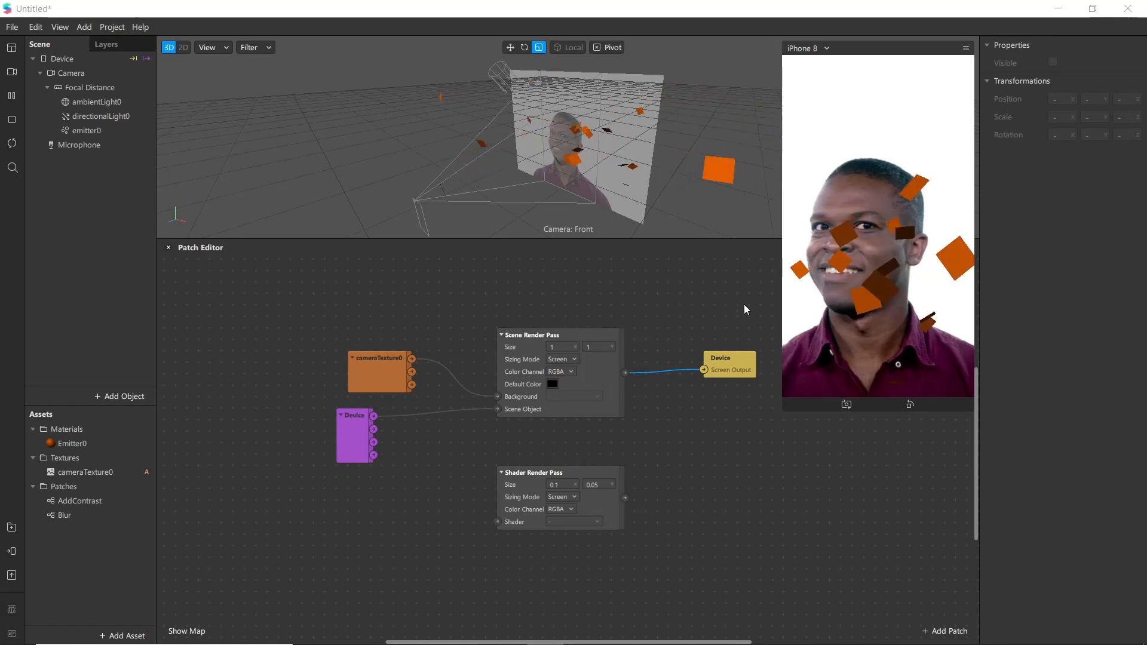
left_click_drag(783, 299, 818, 294)
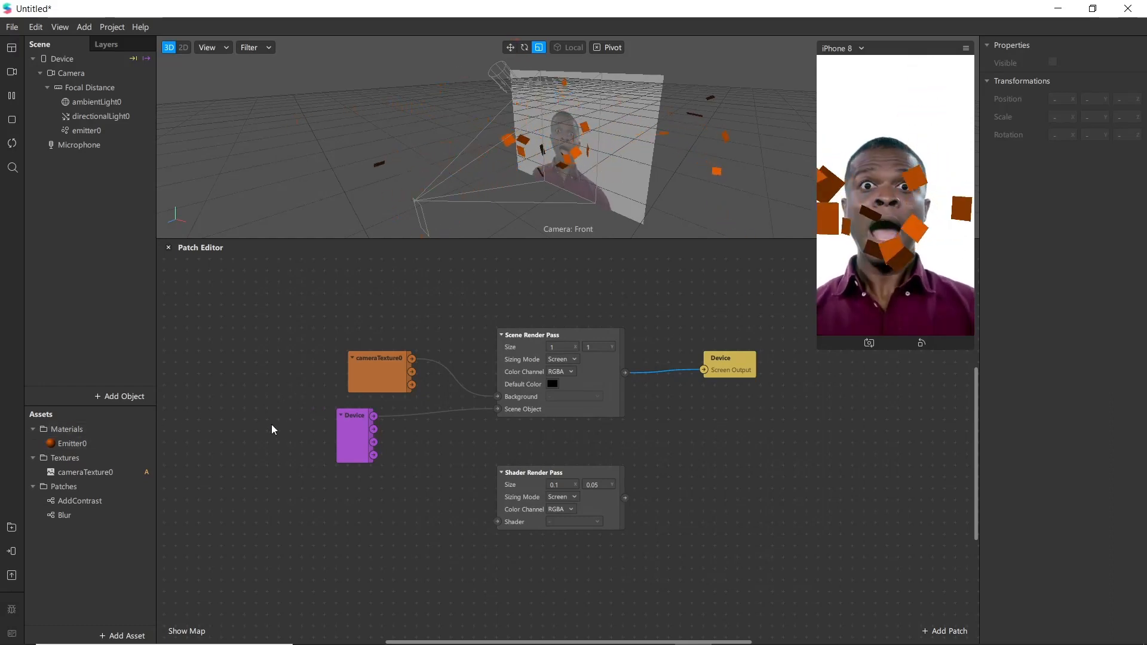
Change the Emitter0 material's shader type to Physically-Based and set its Metallic value to 100%
left_click(62, 444)
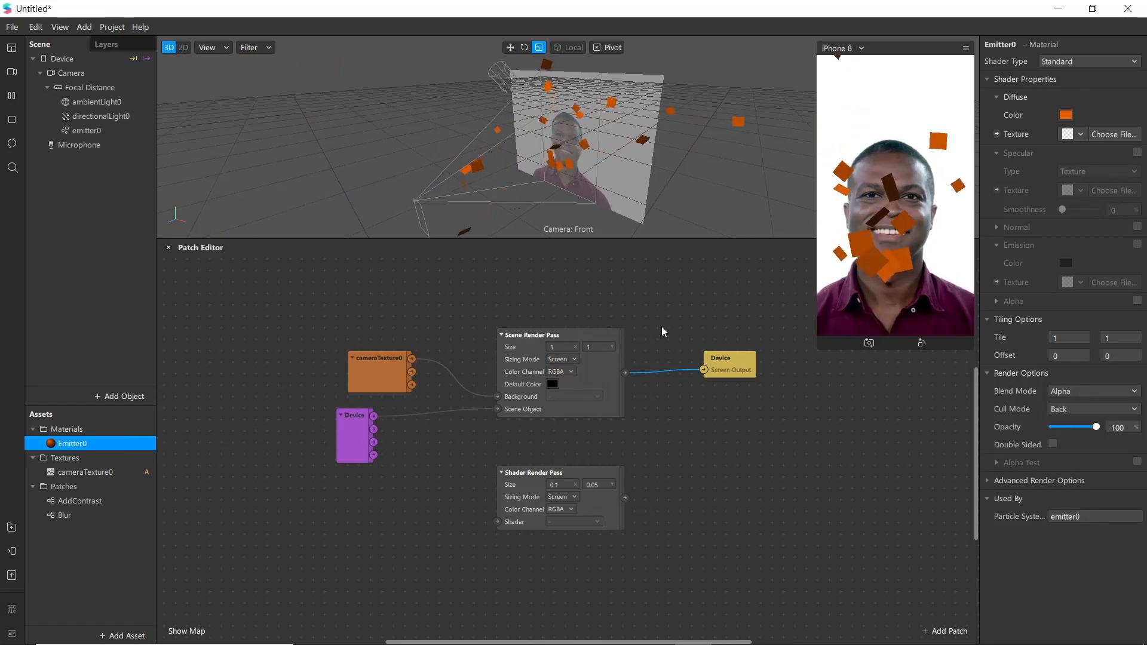
left_click(1064, 63)
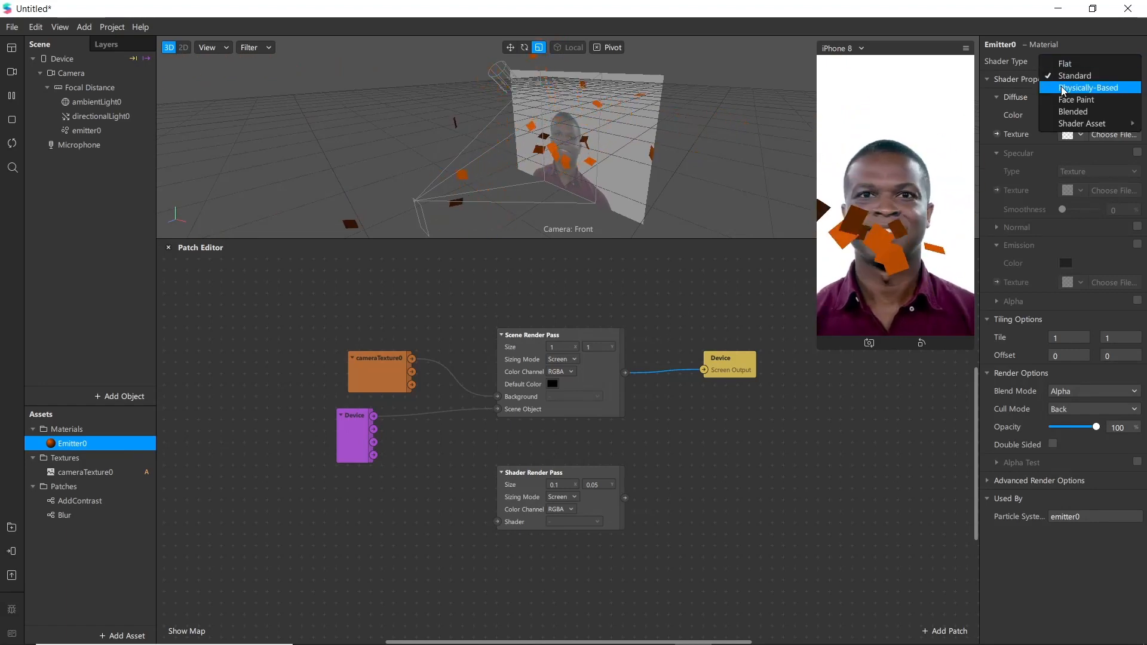
left_click(1064, 87)
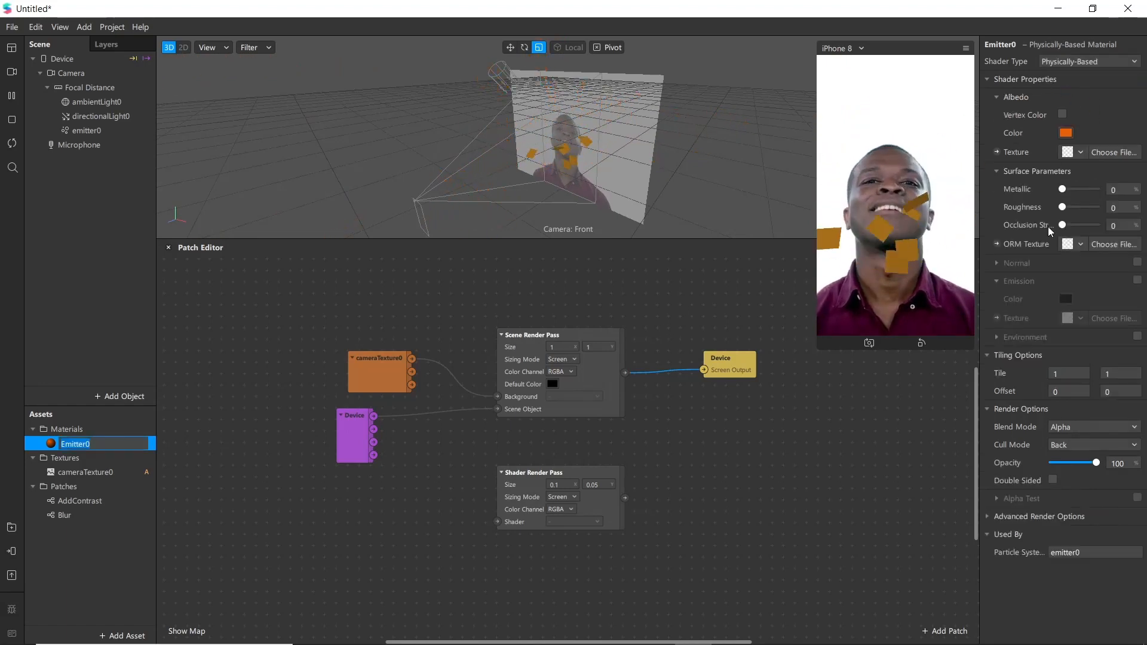
left_click_drag(1063, 190, 1097, 188)
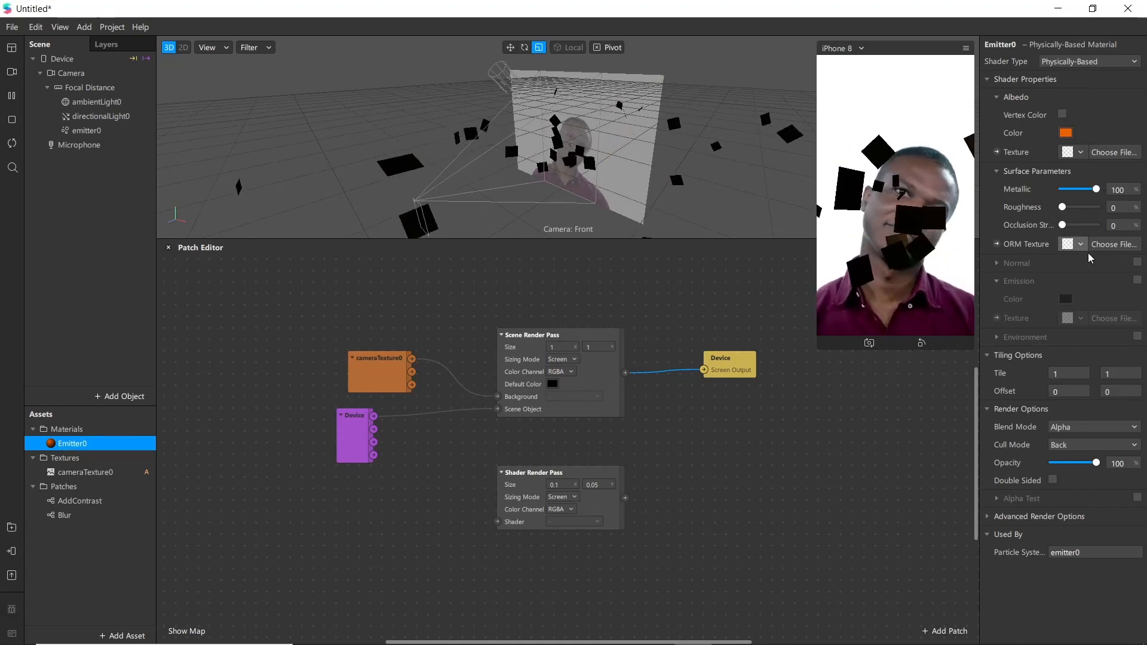
Enable Emission on the Emitter0 material and set the emission color to orange-brown, #aa5500
left_click(1137, 280)
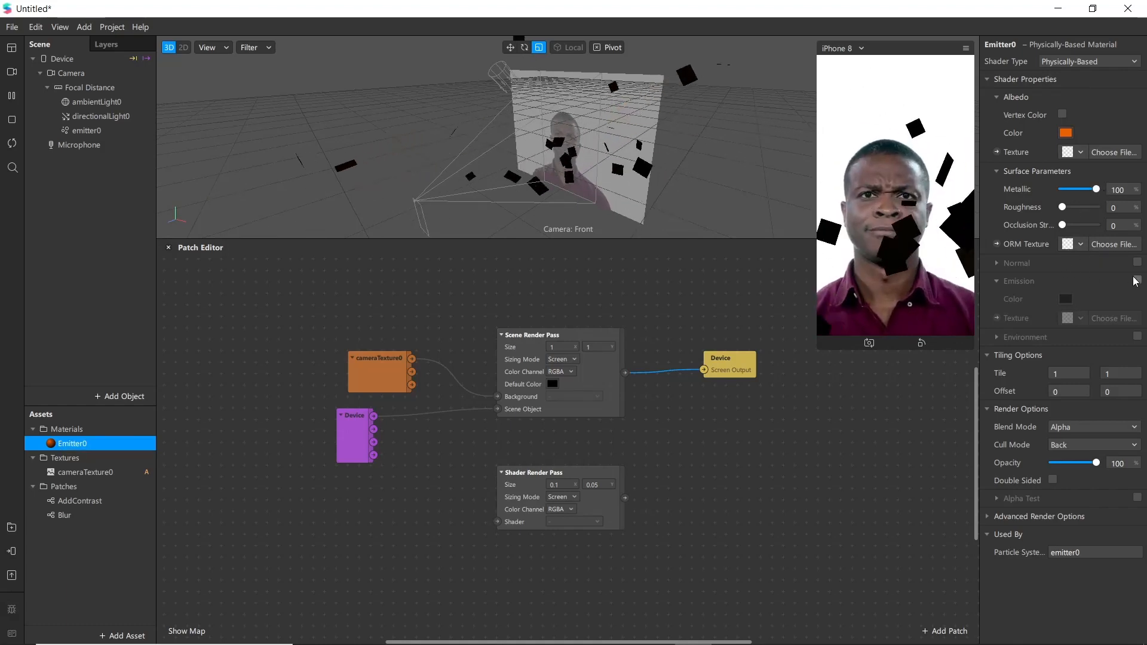
left_click(1066, 299)
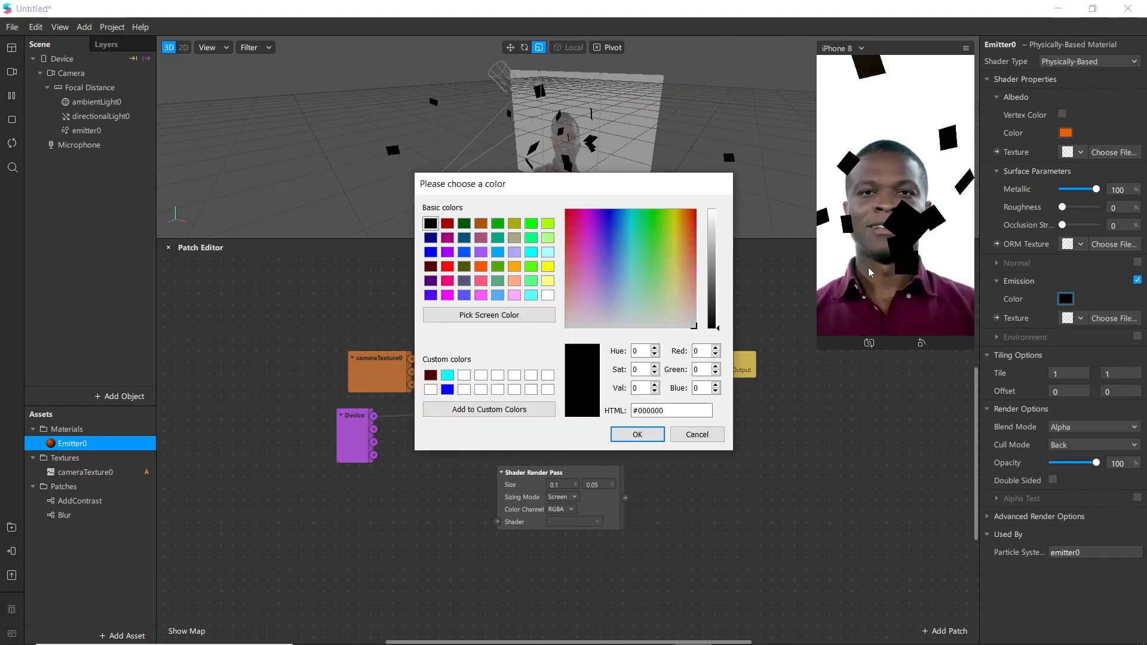
left_click(481, 224)
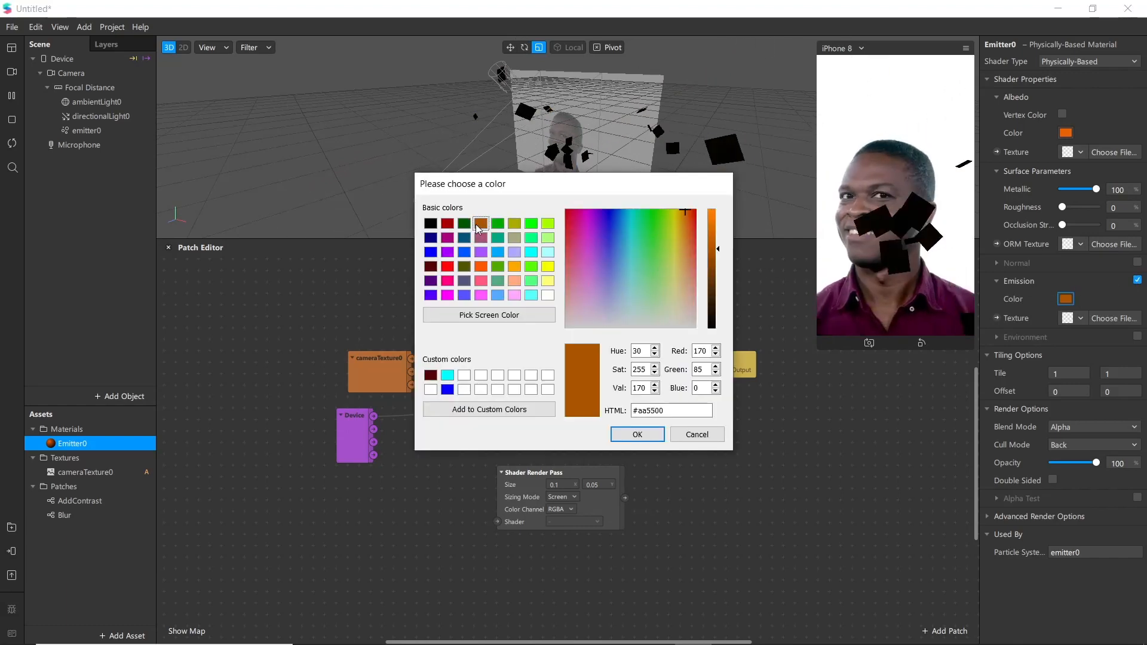
left_click(637, 434)
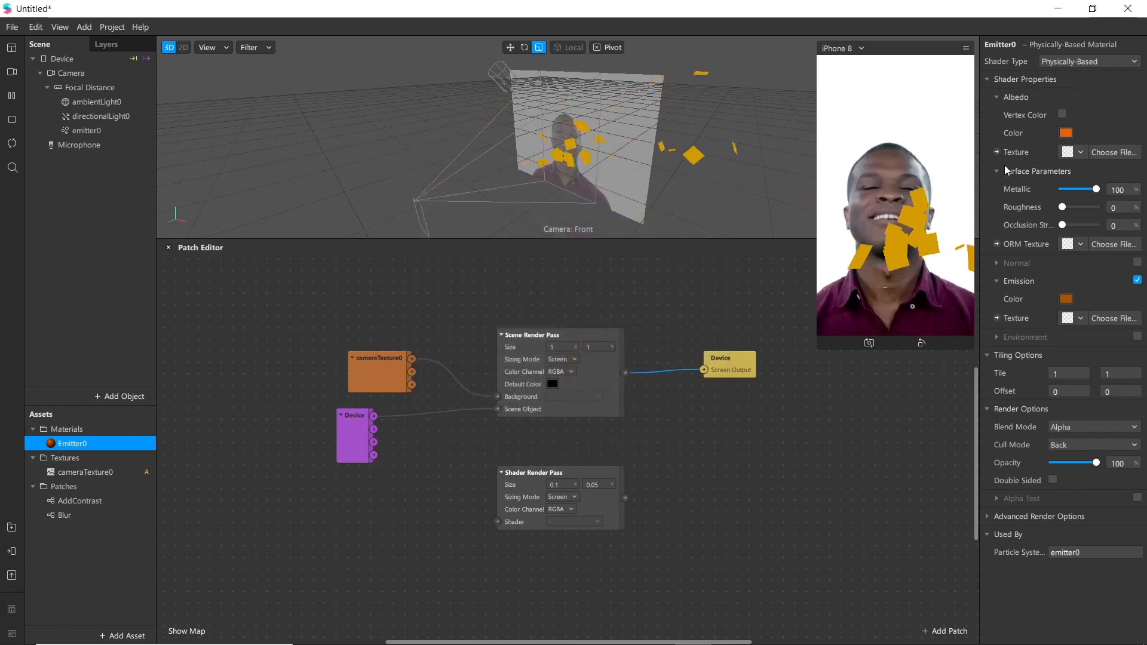
Set the Emitter0 material's albedo color to red, #eb2f16
left_click(1066, 133)
left_click(712, 212)
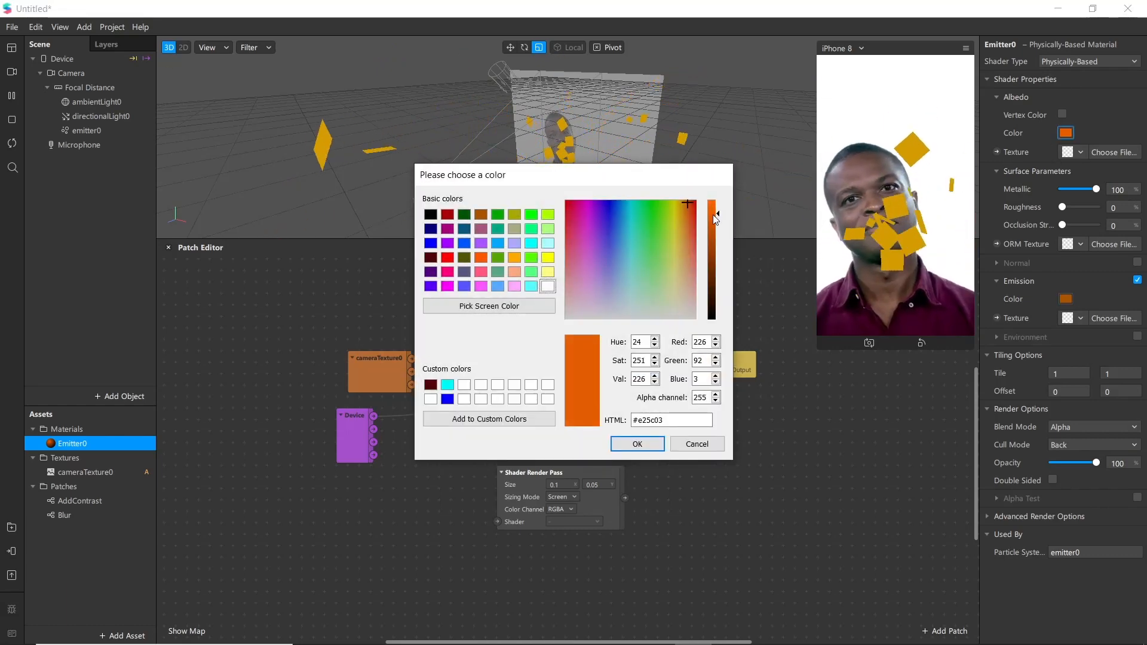
left_click(692, 211)
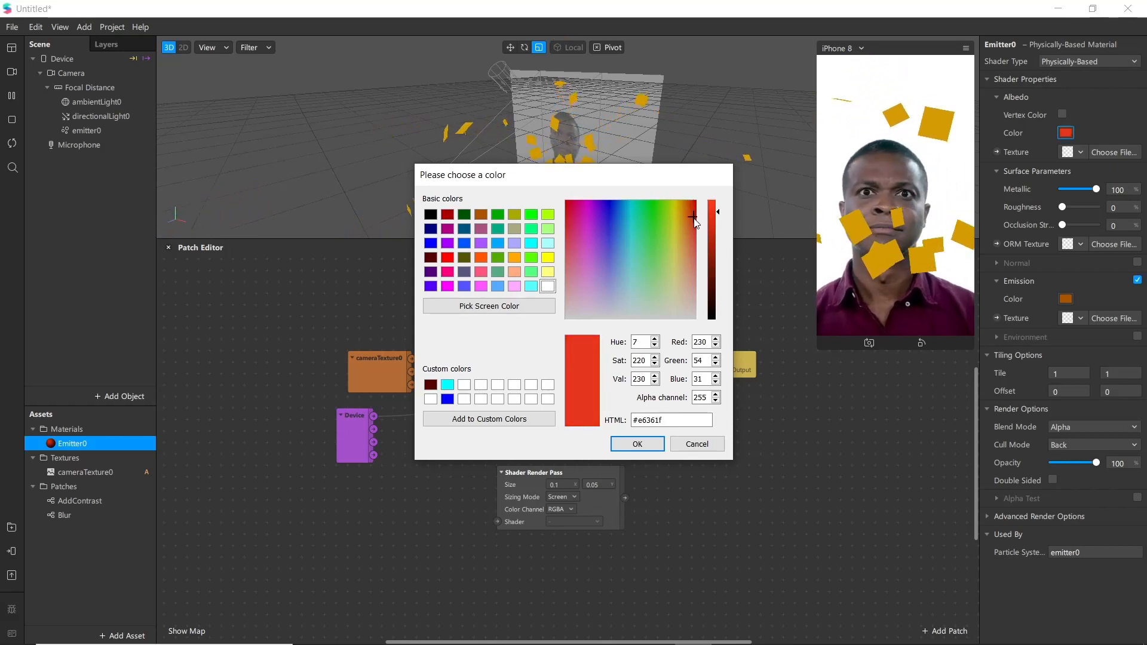
left_click(718, 210)
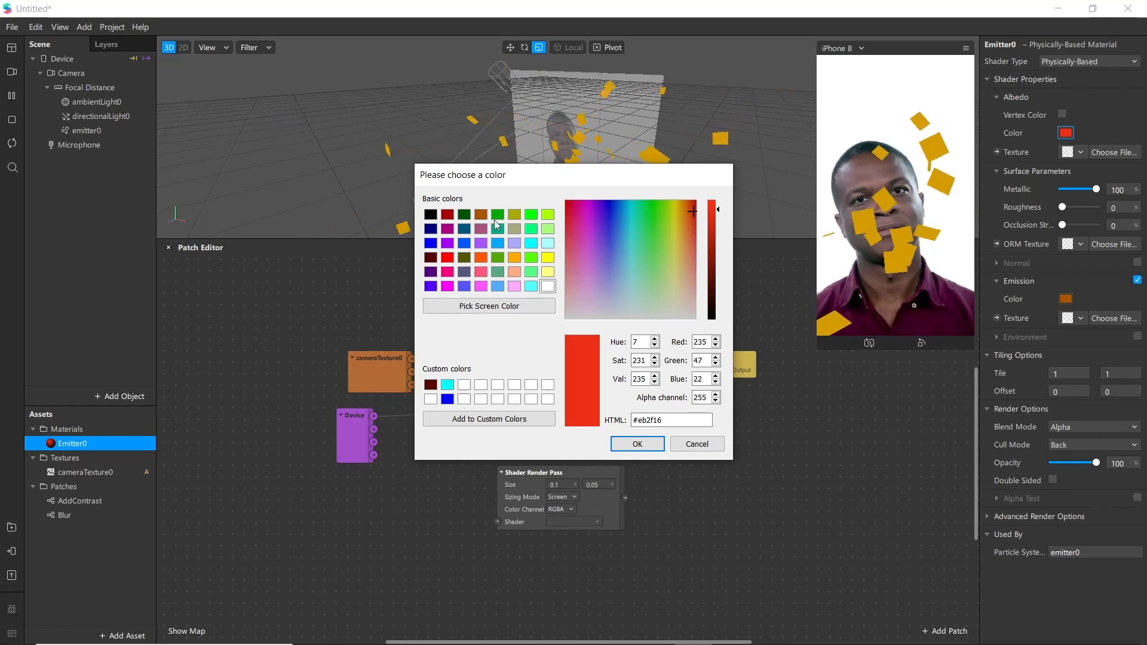
left_click(640, 442)
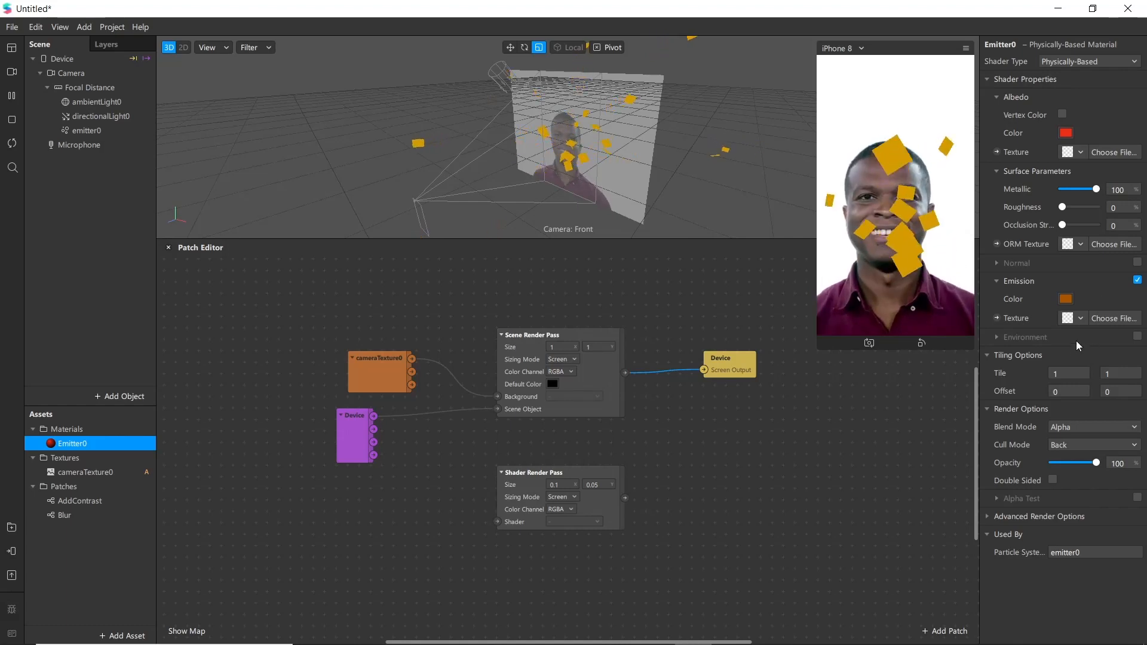
Enable Environment on the Emitter0 material and open the AR Library to find its environment texture
left_click(1138, 338)
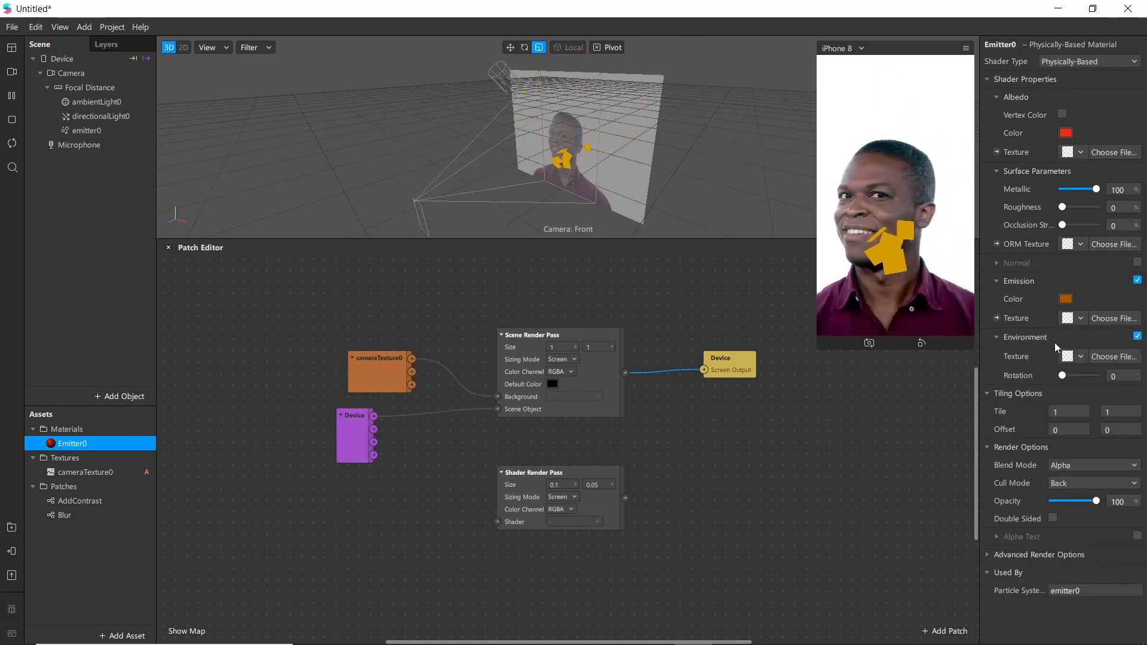
left_click(1081, 356)
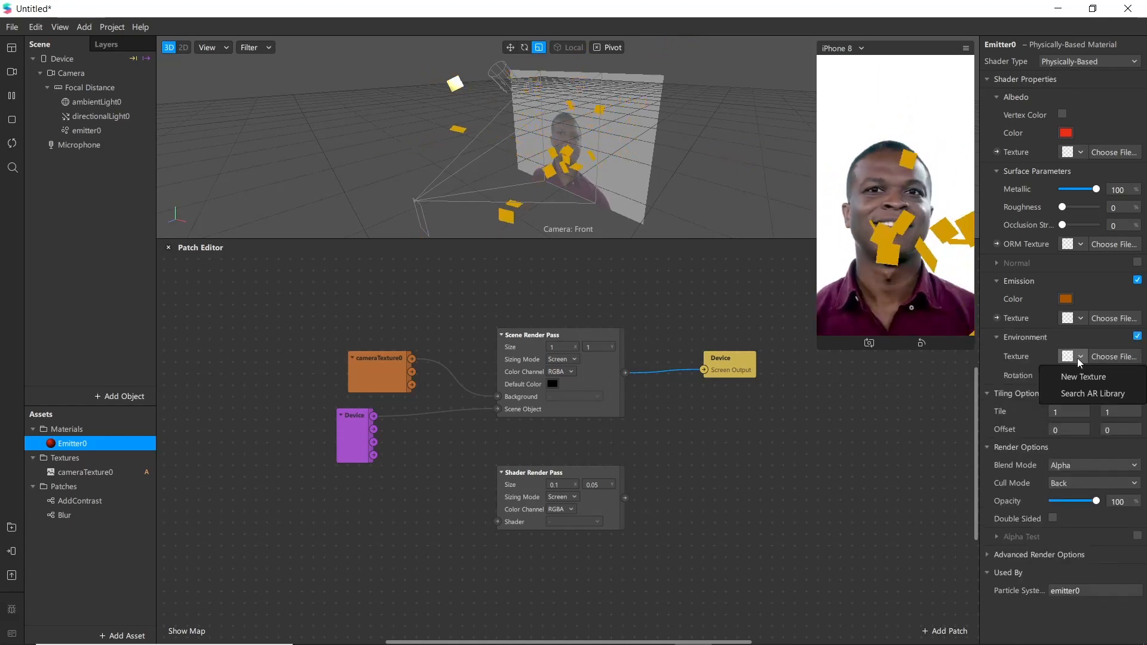
left_click(1031, 390)
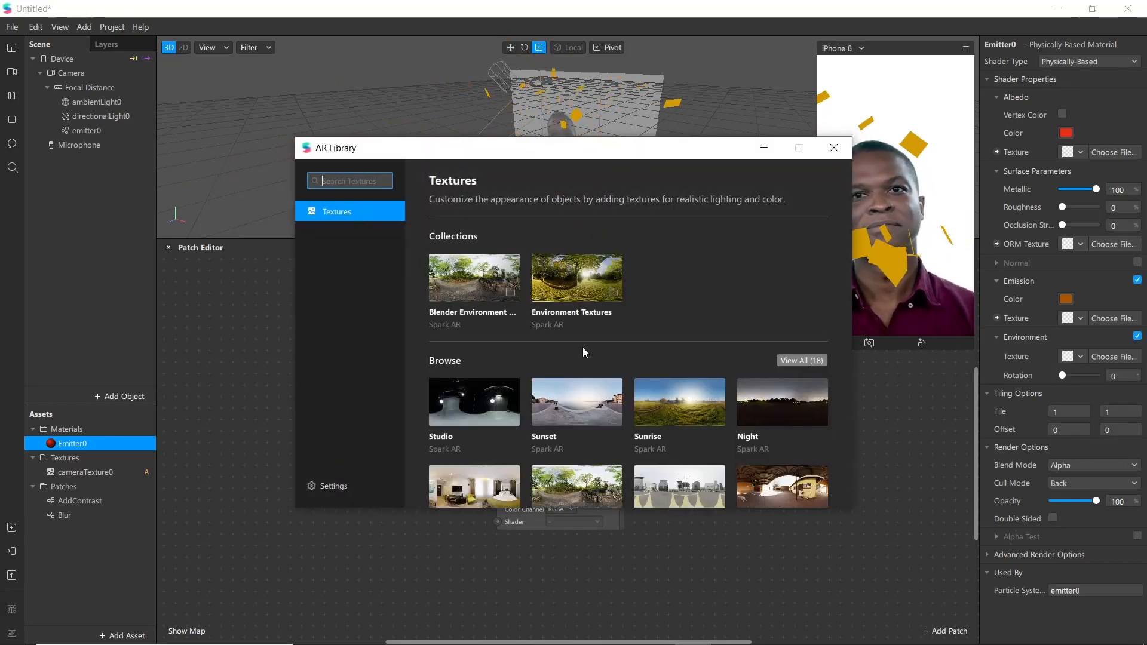
Browse all AR Library textures and import the free Machine Shop texture as the material's environment texture
scroll(622, 394, "down", 3)
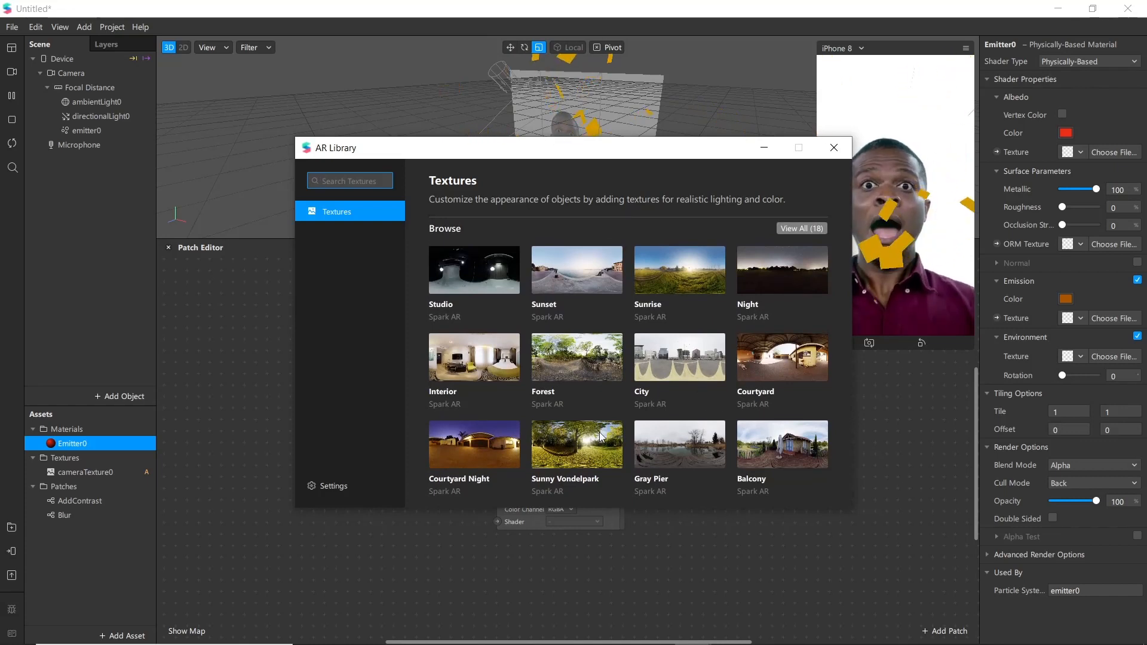
scroll(514, 427, "up", 3)
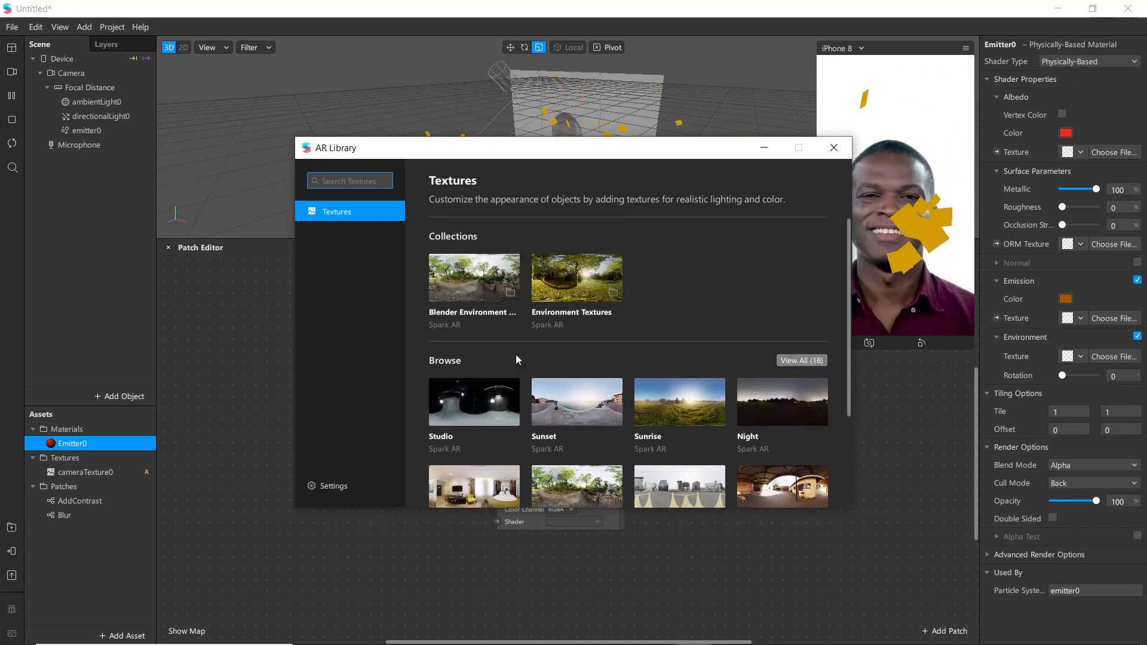
left_click(794, 360)
scroll(604, 367, "down", 2)
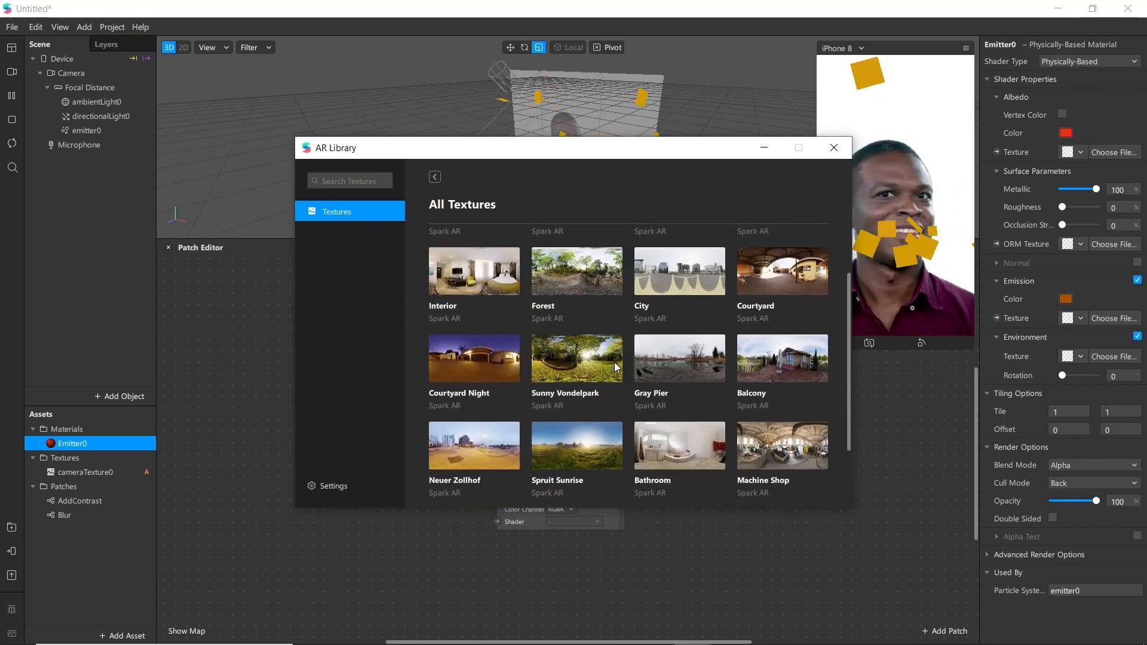
scroll(624, 421, "down", 2)
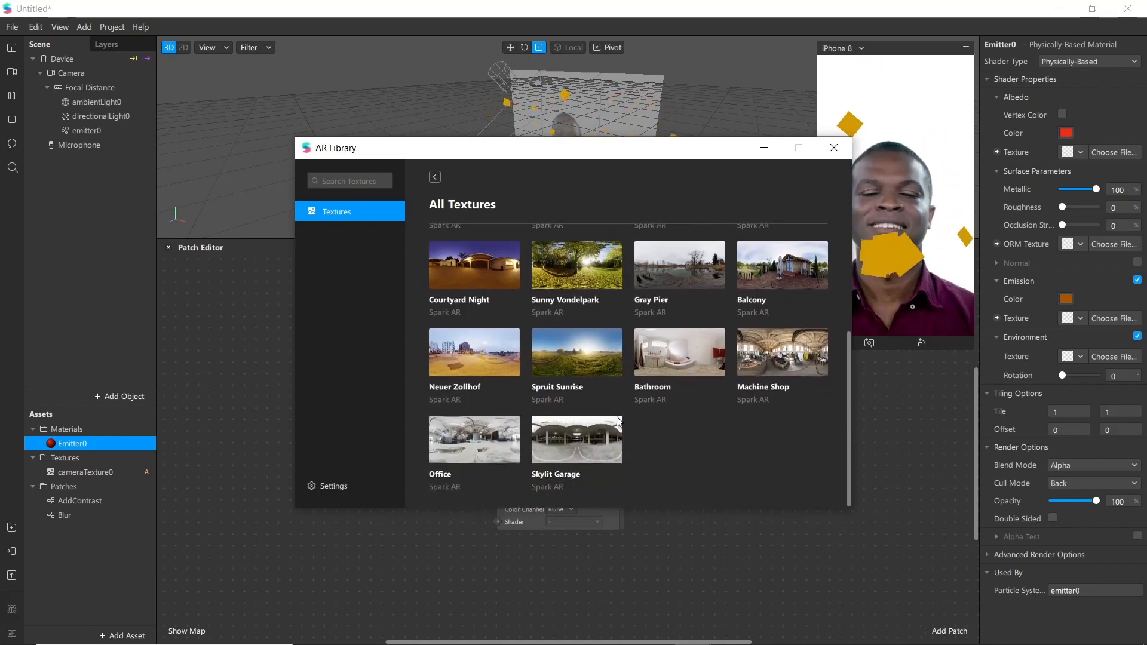
scroll(502, 433, "up", 1)
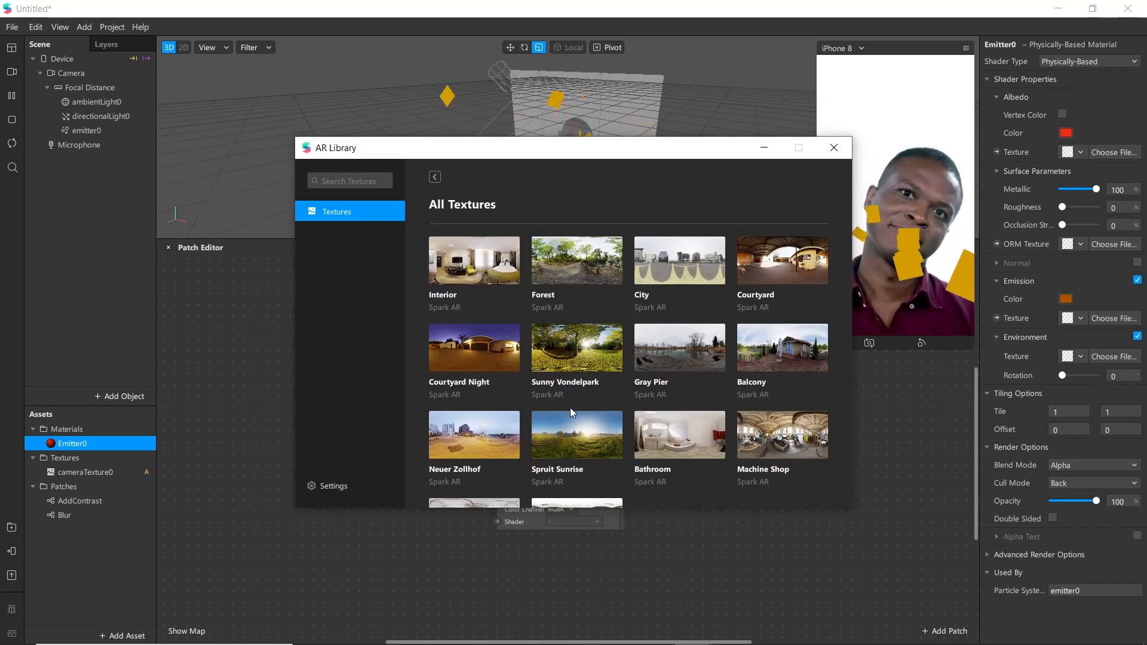
scroll(568, 407, "up", 1)
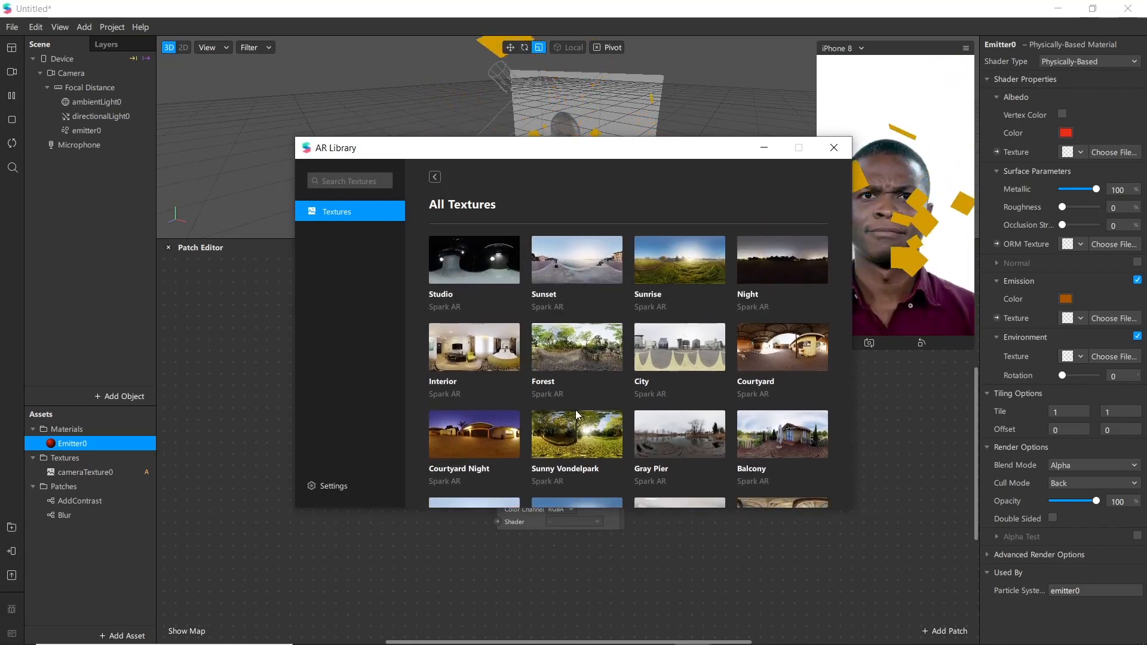
scroll(552, 376, "down", 1)
scroll(553, 375, "down", 2)
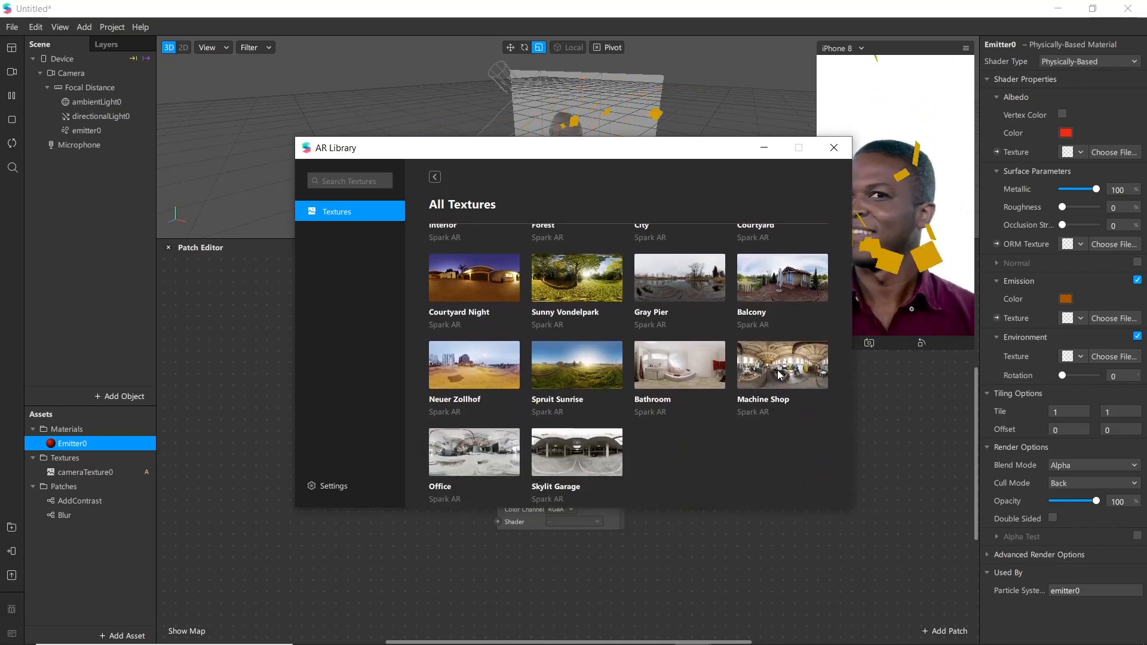
scroll(604, 453, "down", 1)
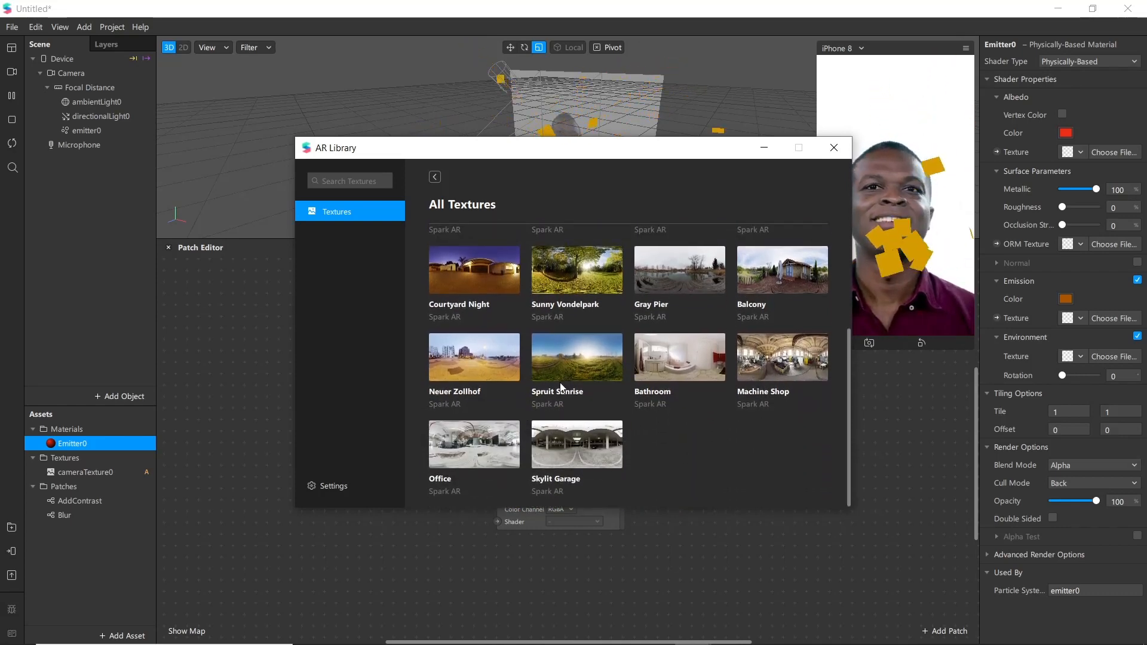
left_click(746, 366)
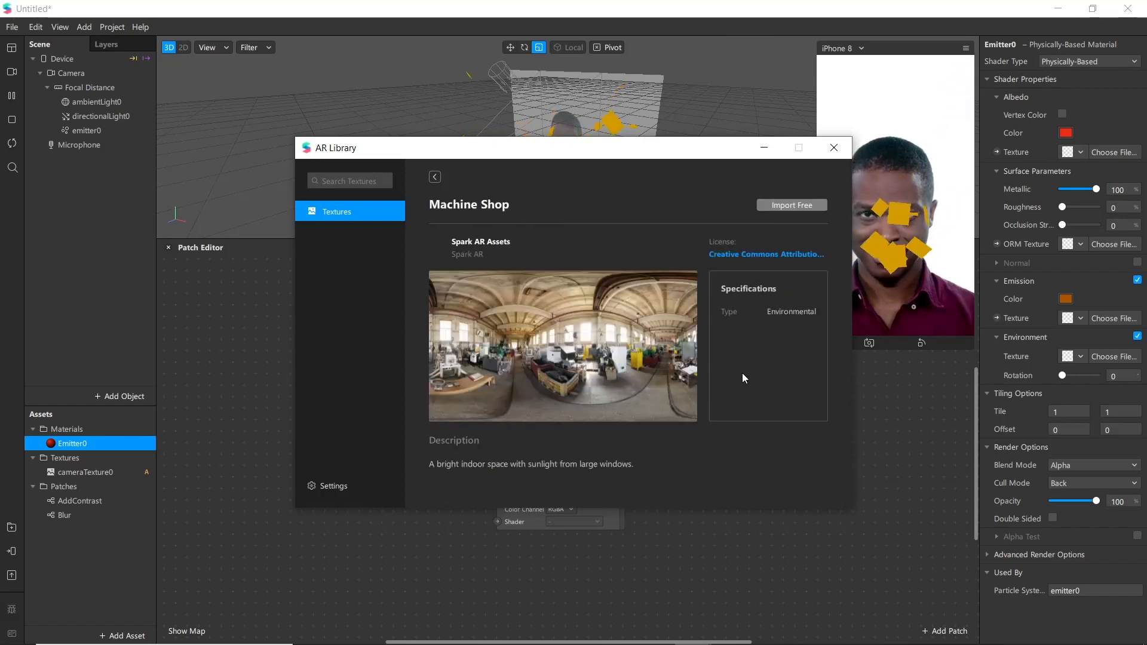
left_click(785, 206)
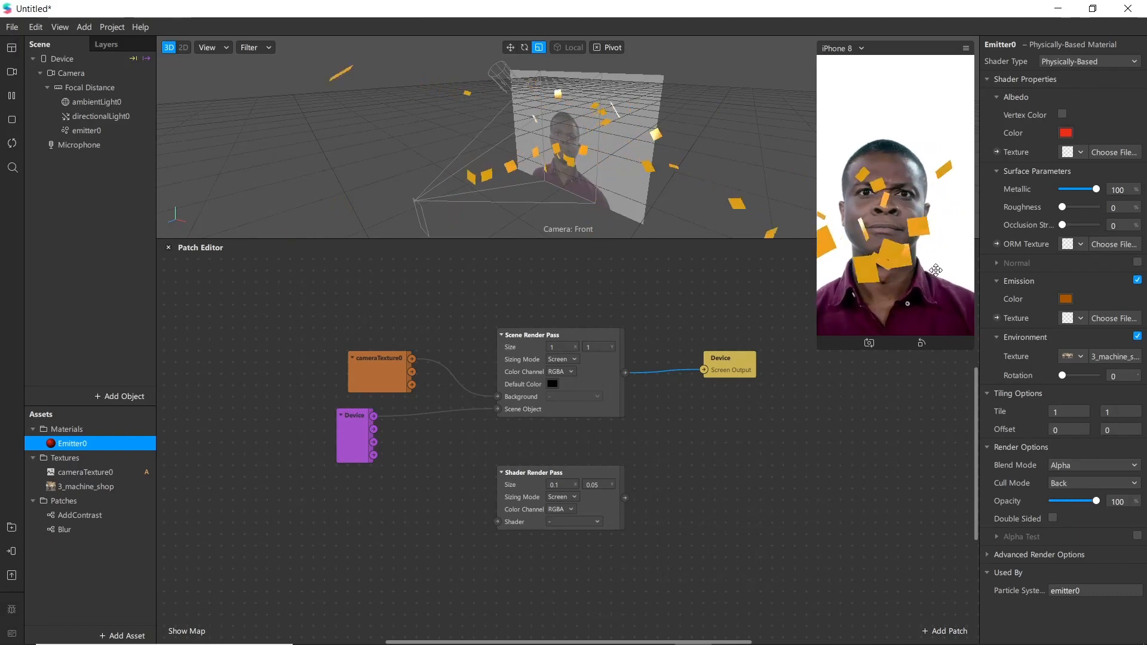
Set the Emitter0 material's albedo color to golden yellow, #daa724
left_click(1064, 134)
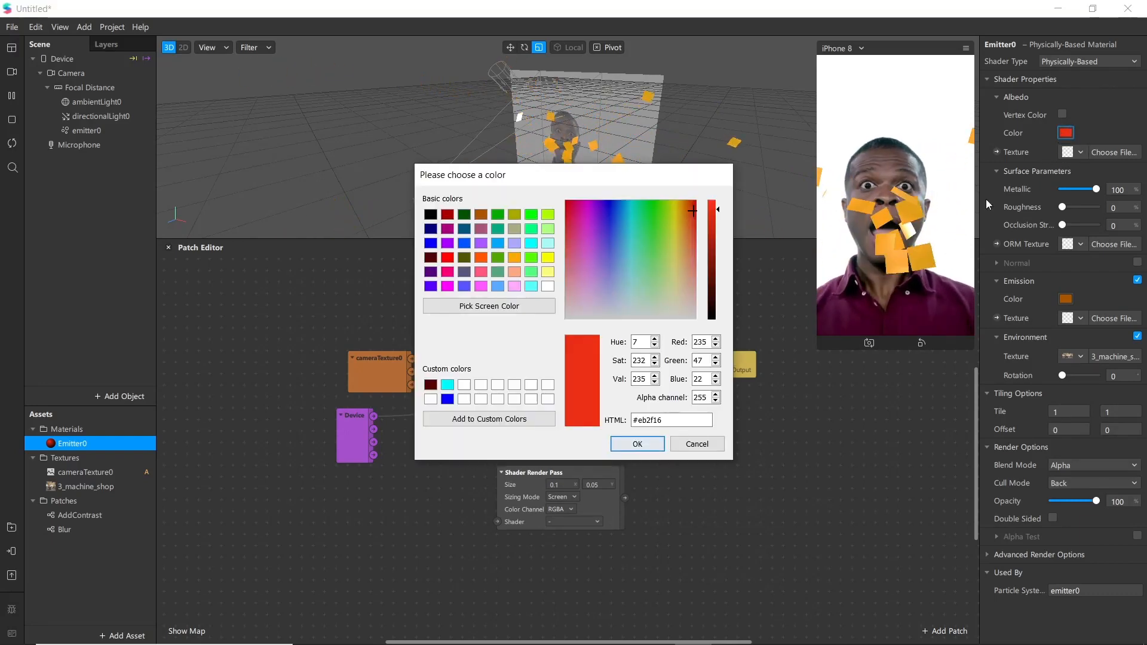
left_click(685, 215)
left_click(686, 224)
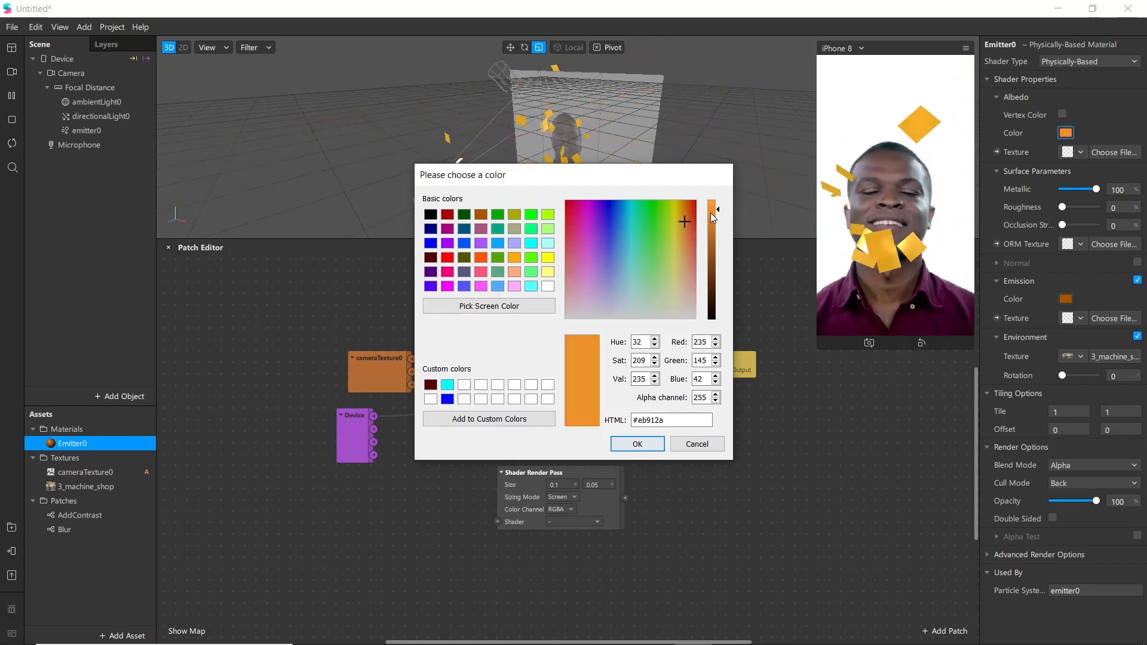
left_click(714, 217)
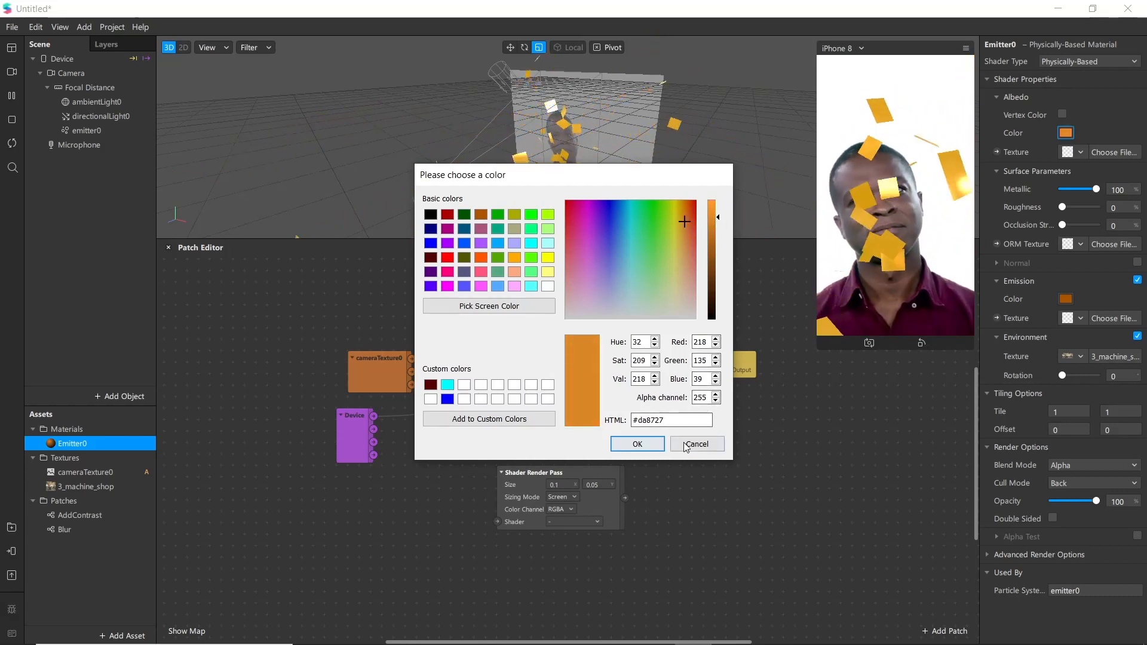
left_click_drag(649, 255, 681, 220)
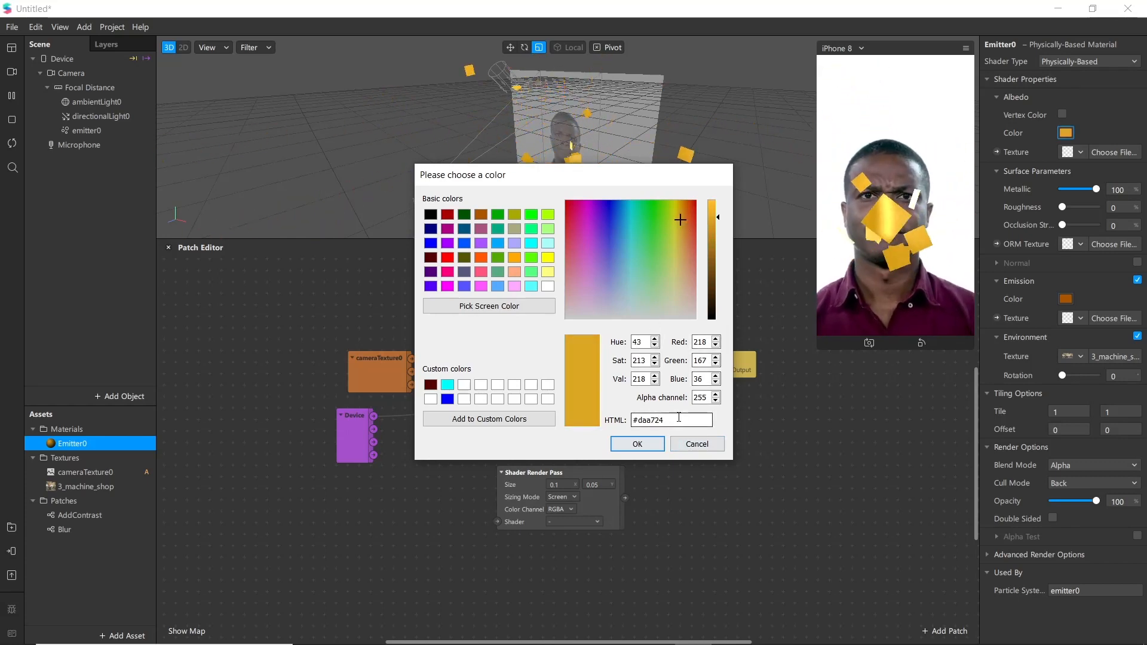
left_click(638, 445)
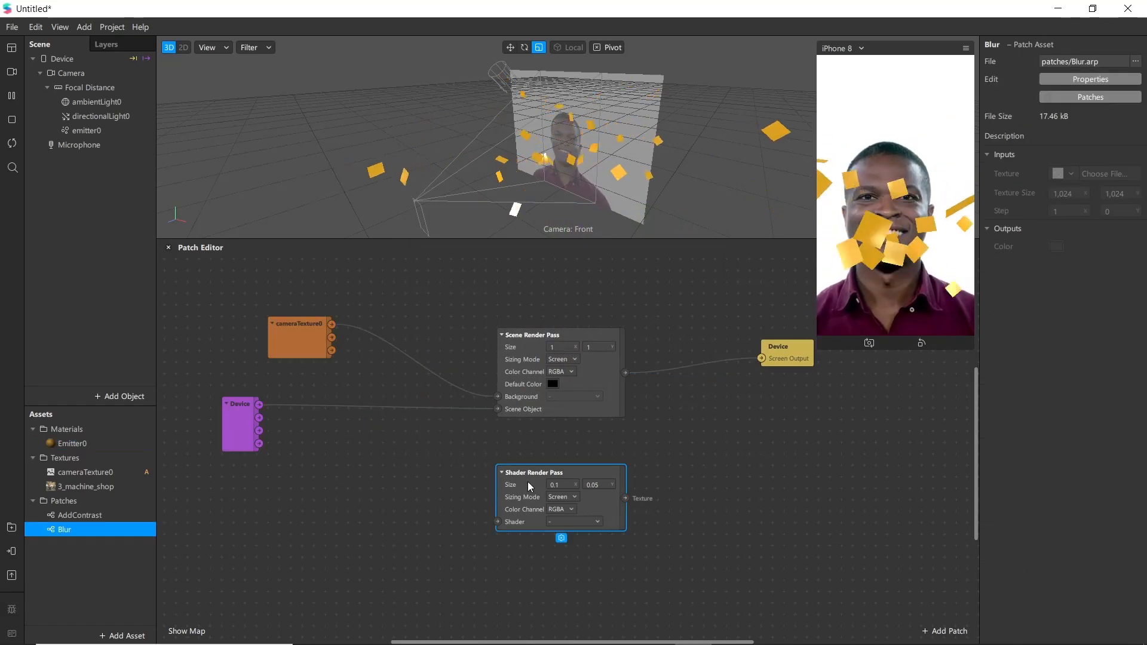
Delete the Shader Render Pass patch and add the emitter0 object to the patch graph below the Device patch
key("Delete")
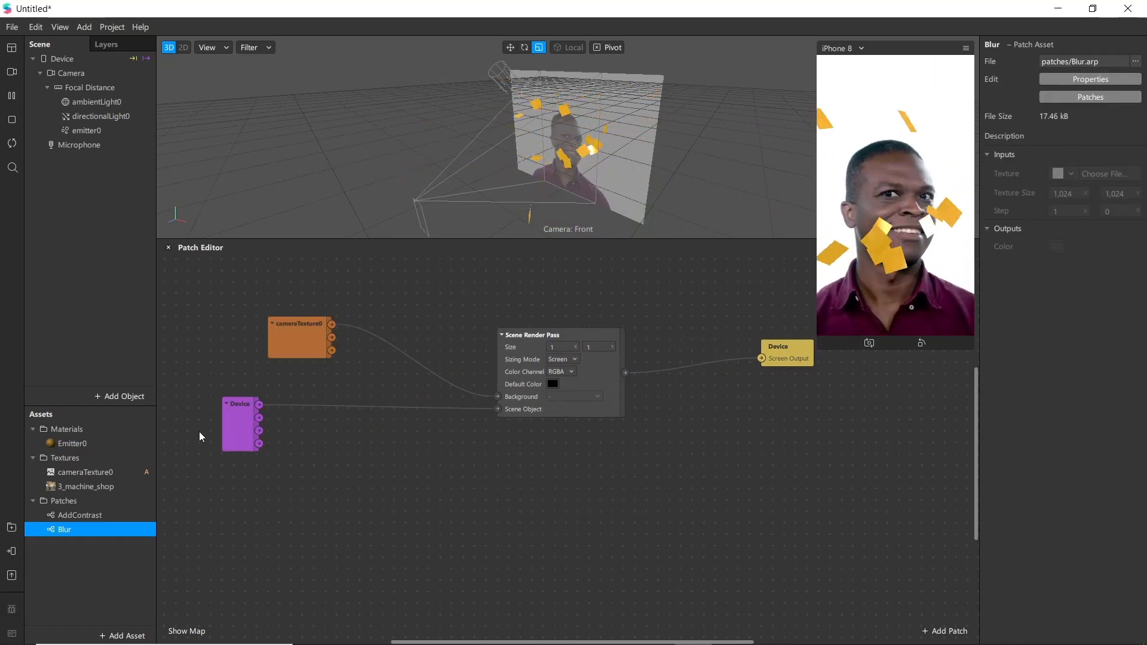
left_click(109, 130)
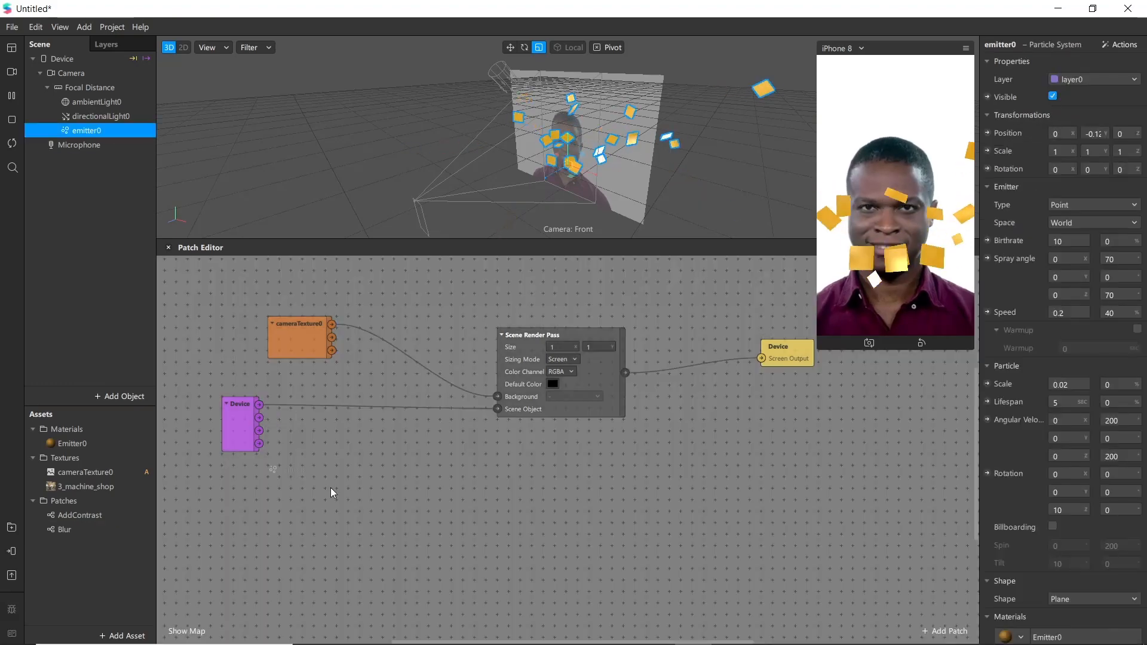
left_click_drag(332, 543, 335, 537)
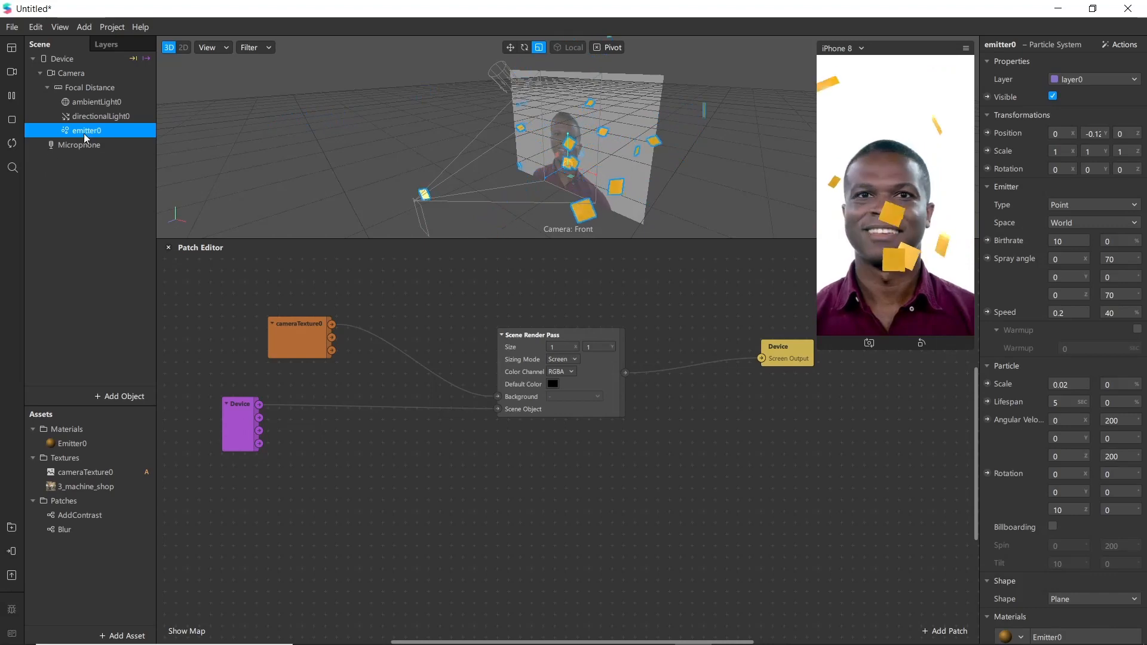
left_click_drag(83, 131, 331, 530)
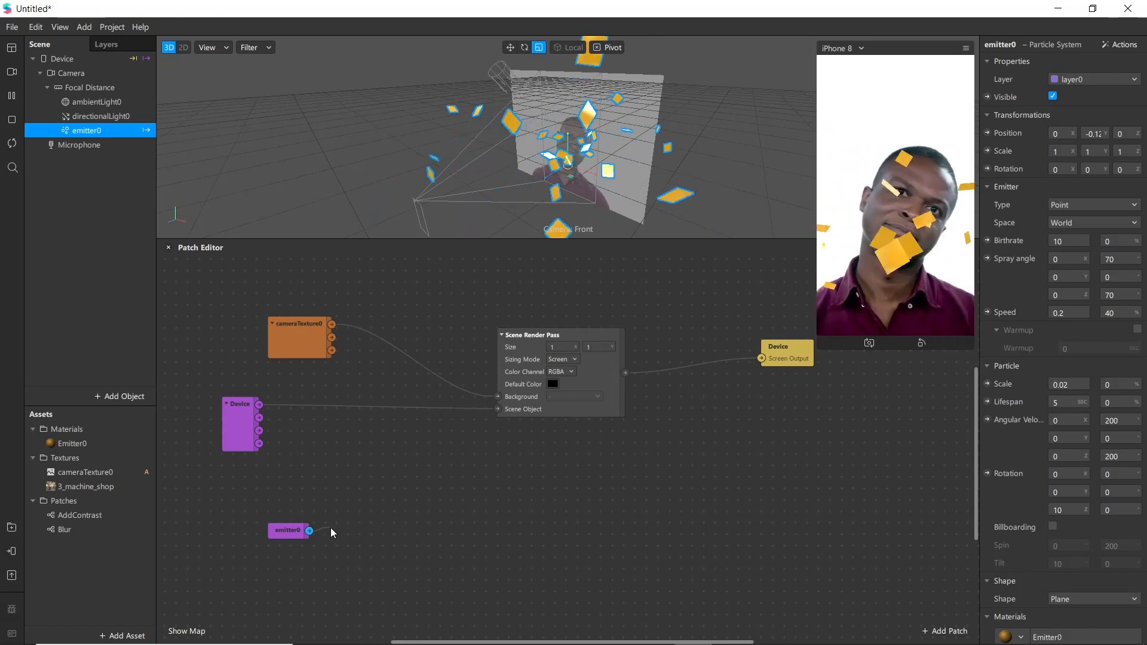
Add a second Scene Render Pass patch and connect emitter0 to its Scene Object input
left_click(476, 487)
right_click(477, 486)
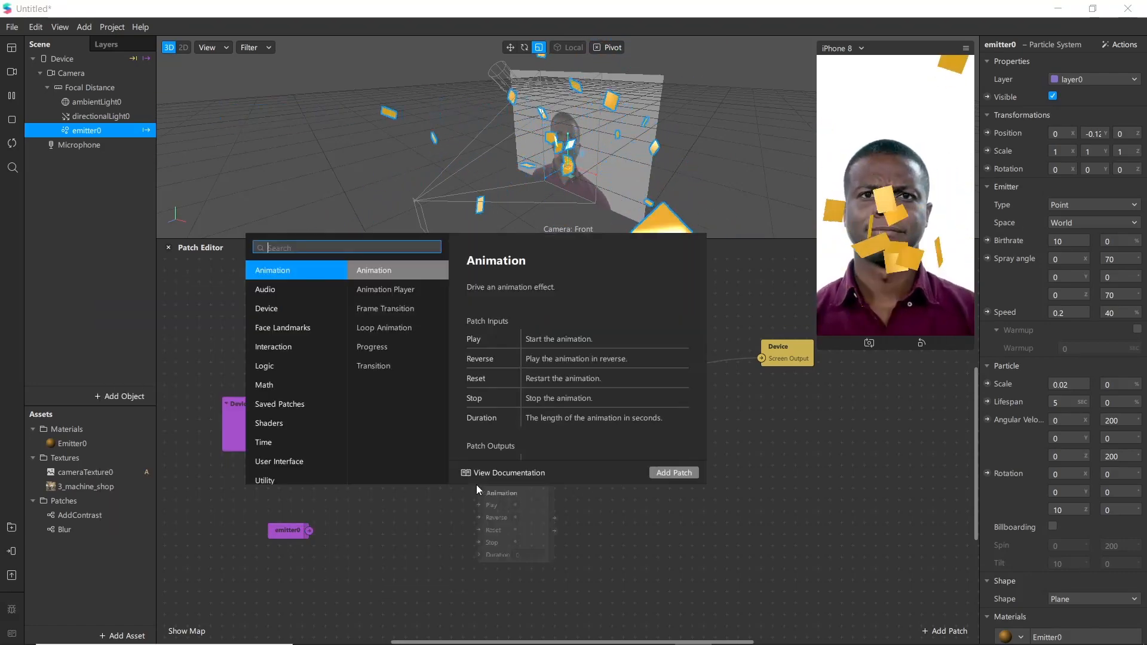
type("sc")
key("Down")
key("Down")
key("Down")
key("Down")
key("Down")
key("Down")
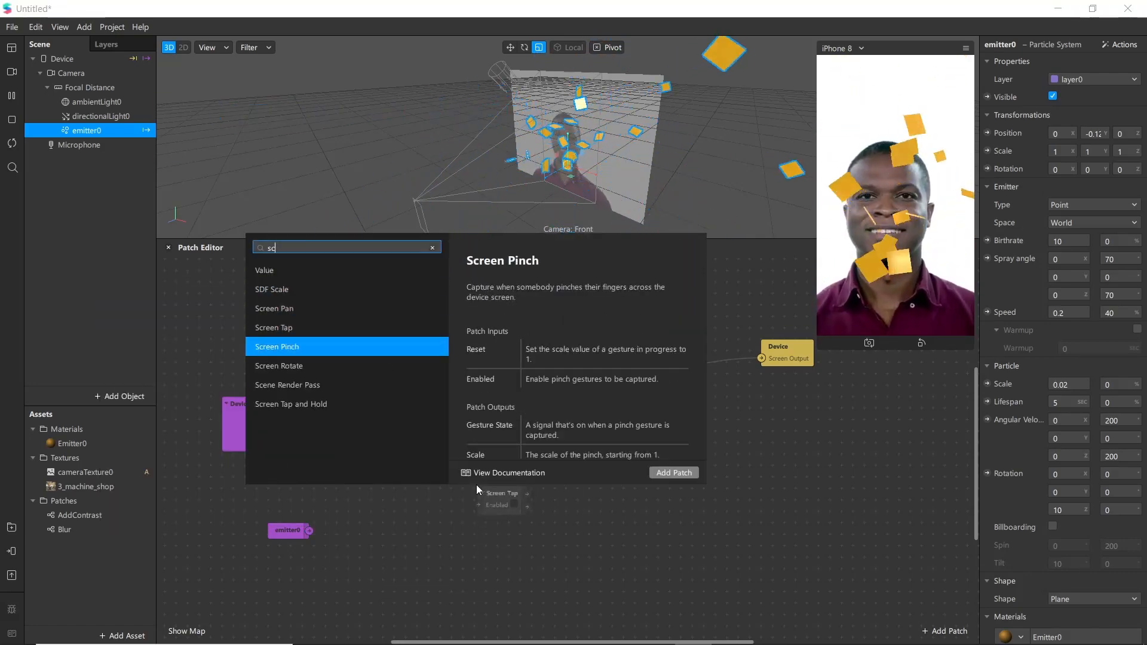
key("Return")
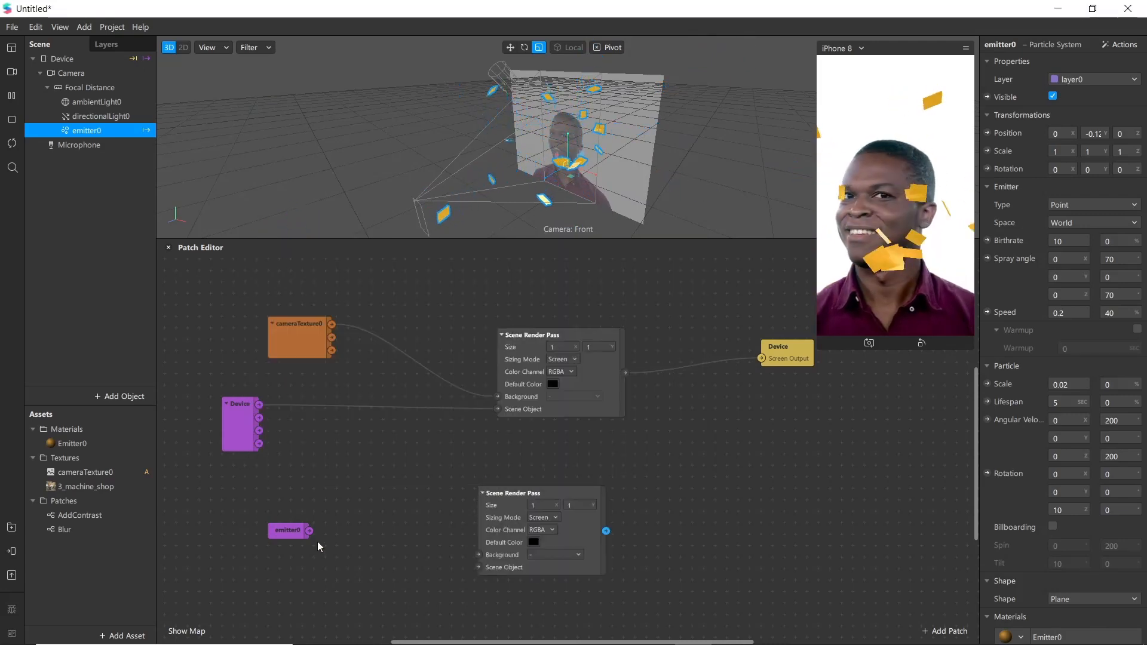
left_click_drag(308, 531, 476, 568)
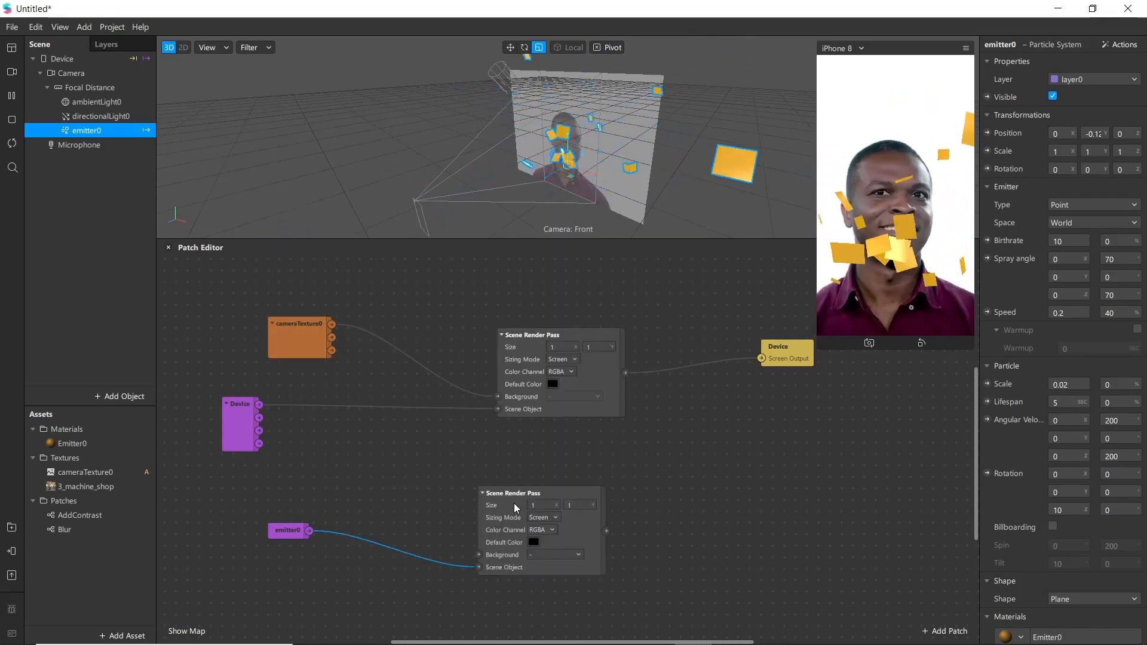
Move the new Scene Render Pass closer to emitter0, add the AddContrast patch, and connect the pass's Texture output to AddContrast's first input
left_click_drag(500, 500, 427, 491)
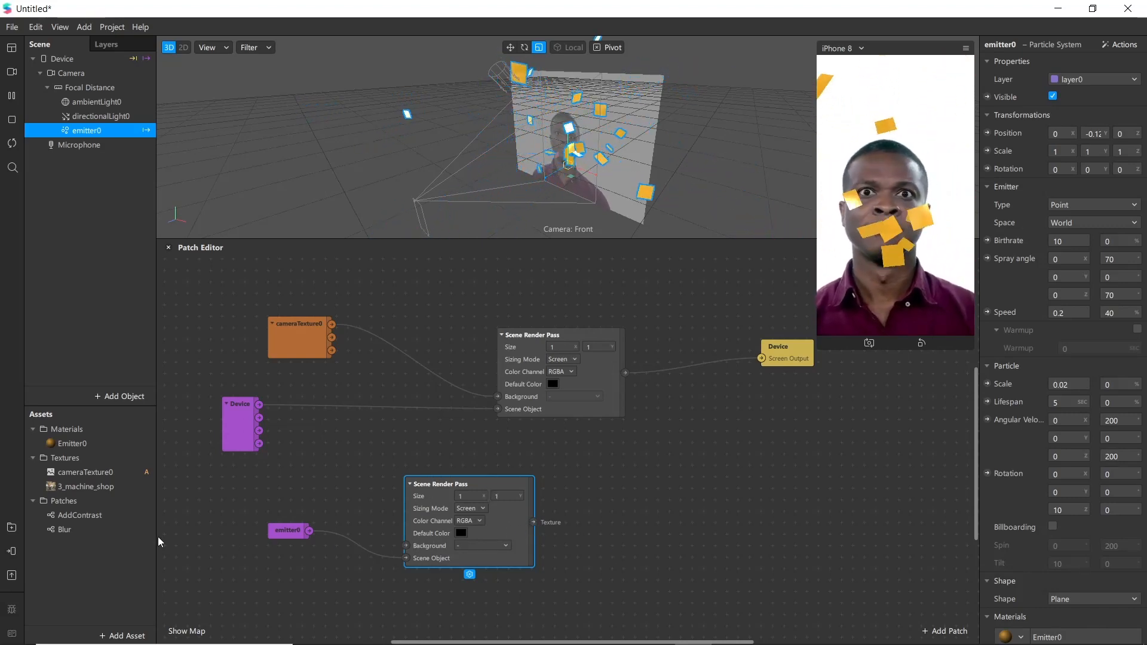
left_click_drag(81, 515, 662, 492)
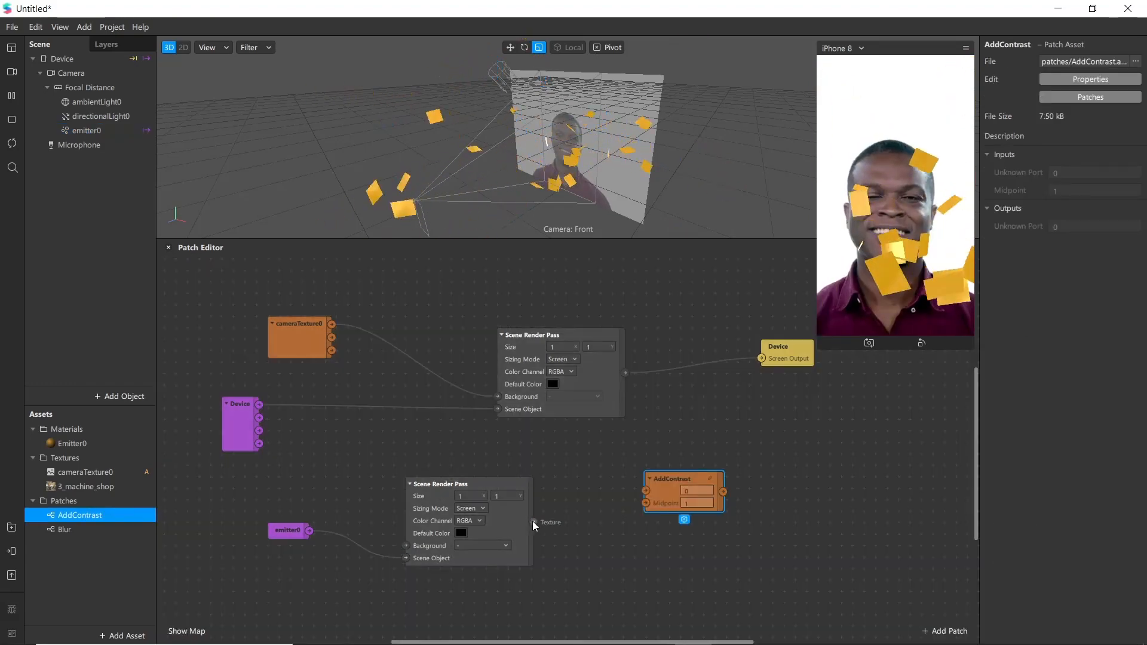
left_click_drag(533, 521, 609, 479)
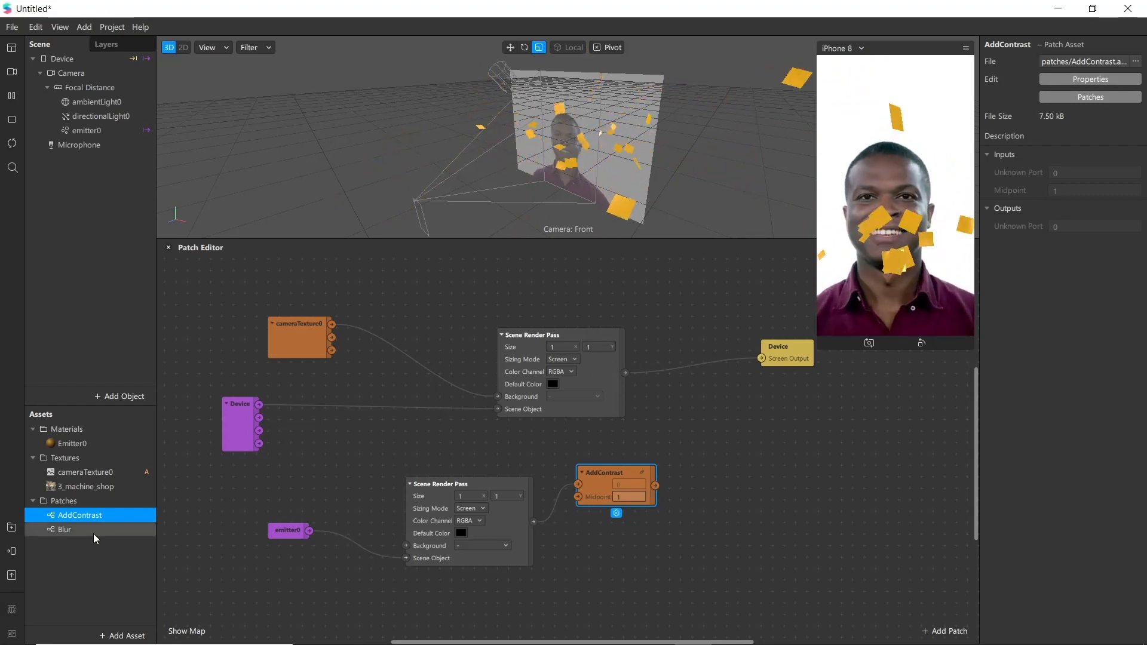
Add the Blur patch to the graph, duplicate it, and stack the two Blur patches beside AddContrast
left_click_drag(150, 530, 588, 459)
left_click_drag(751, 448, 730, 447)
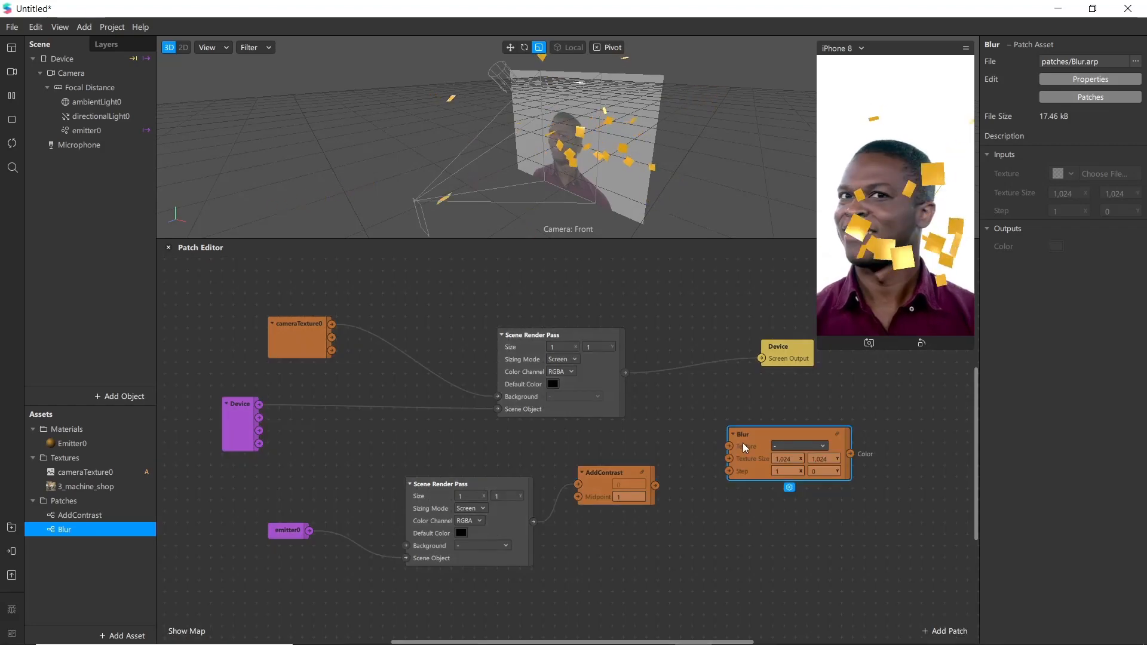
key("ctrl+d")
left_click_drag(760, 484, 729, 541)
left_click_drag(746, 459, 725, 459)
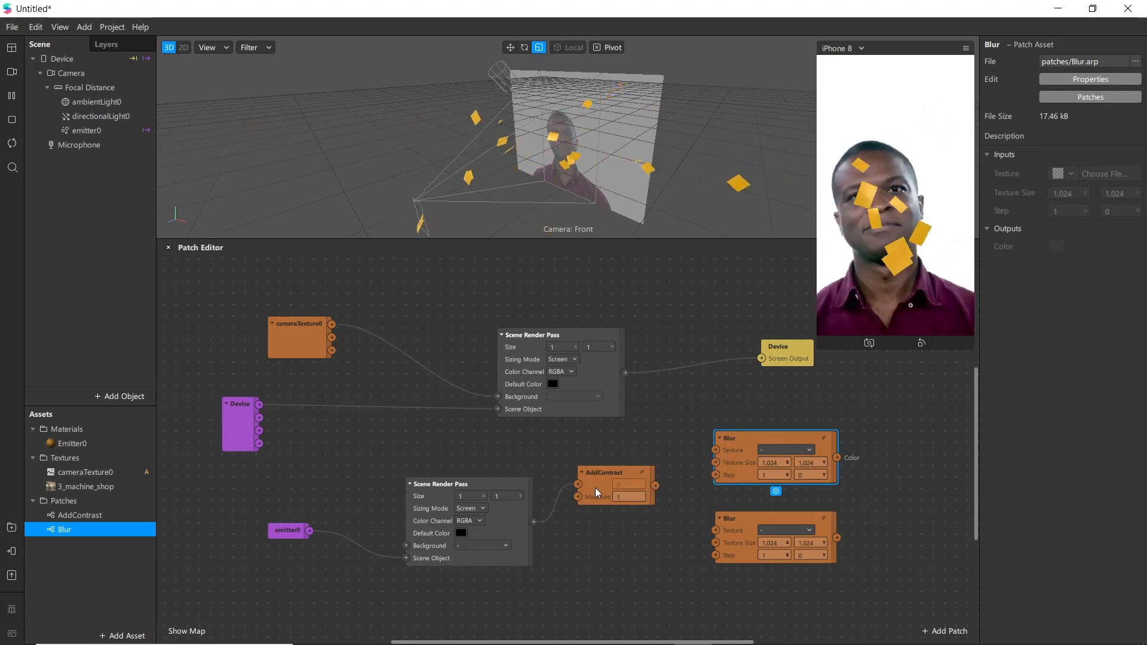
Connect AddContrast's output to the Texture input of both Blur patches and arrange the three patches closer together
left_click_drag(656, 486, 723, 556)
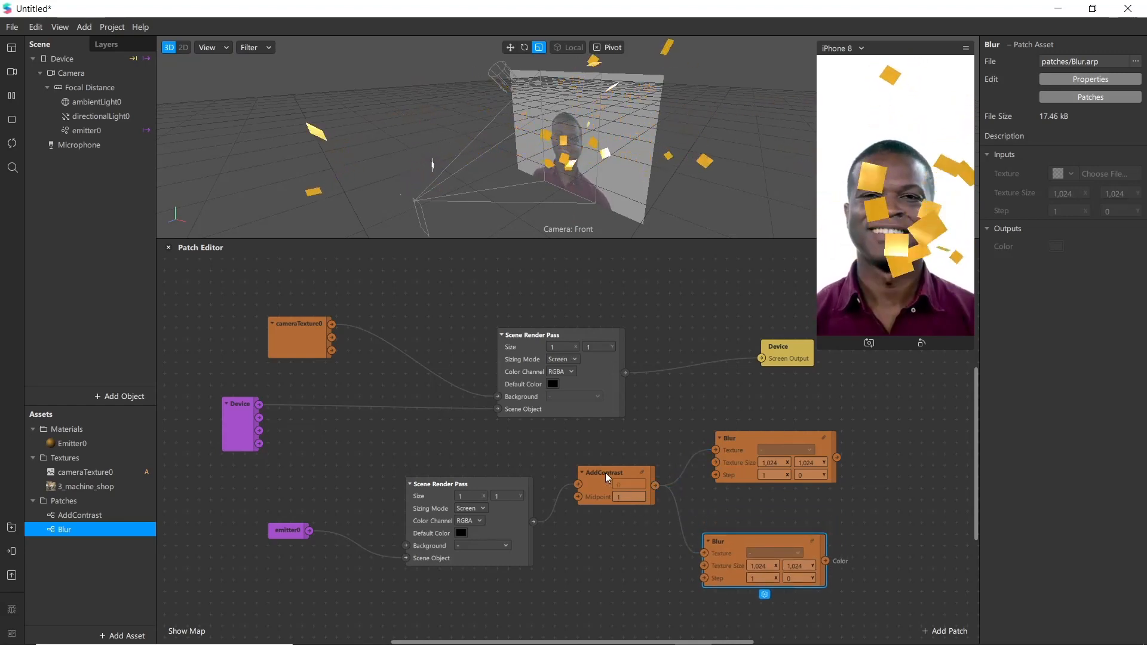
left_click_drag(607, 478, 585, 467)
left_click_drag(730, 441, 682, 440)
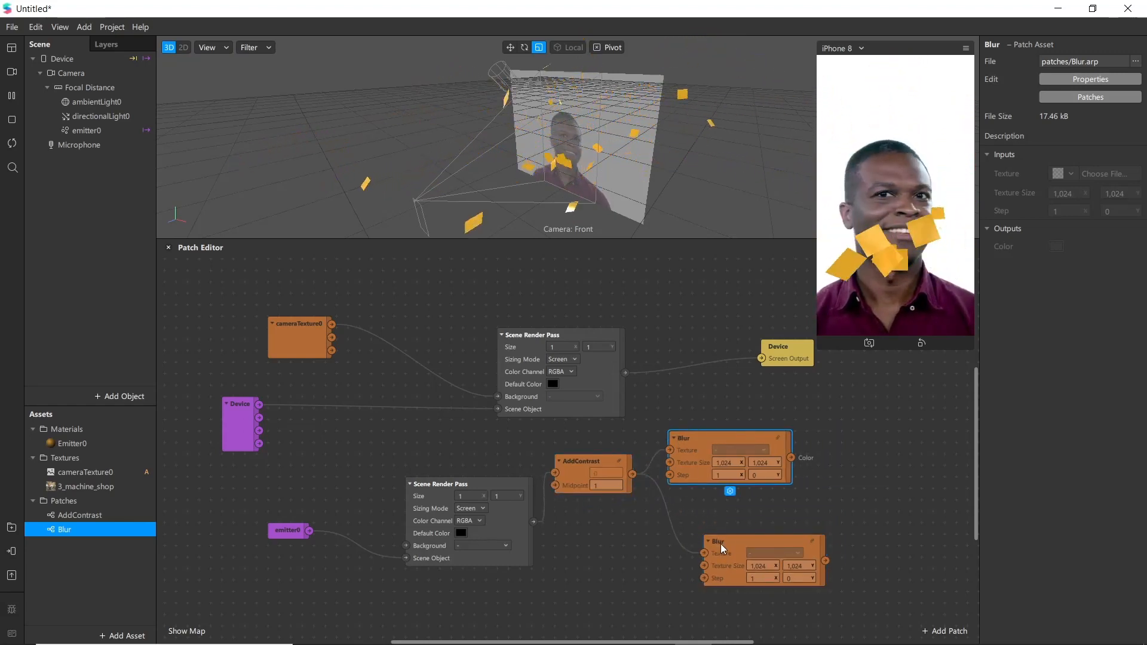
left_click_drag(724, 548, 689, 537)
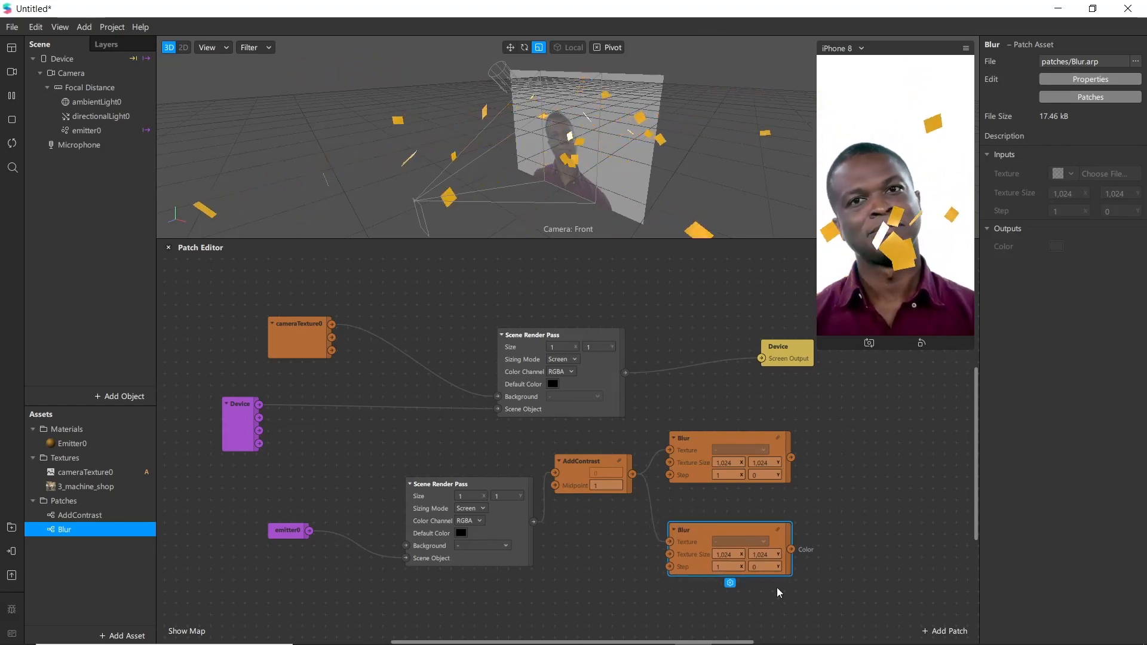
Add a Shader Render Pass patch, duplicate it, and place one copy beside each Blur patch
scroll(754, 583, "right", 5)
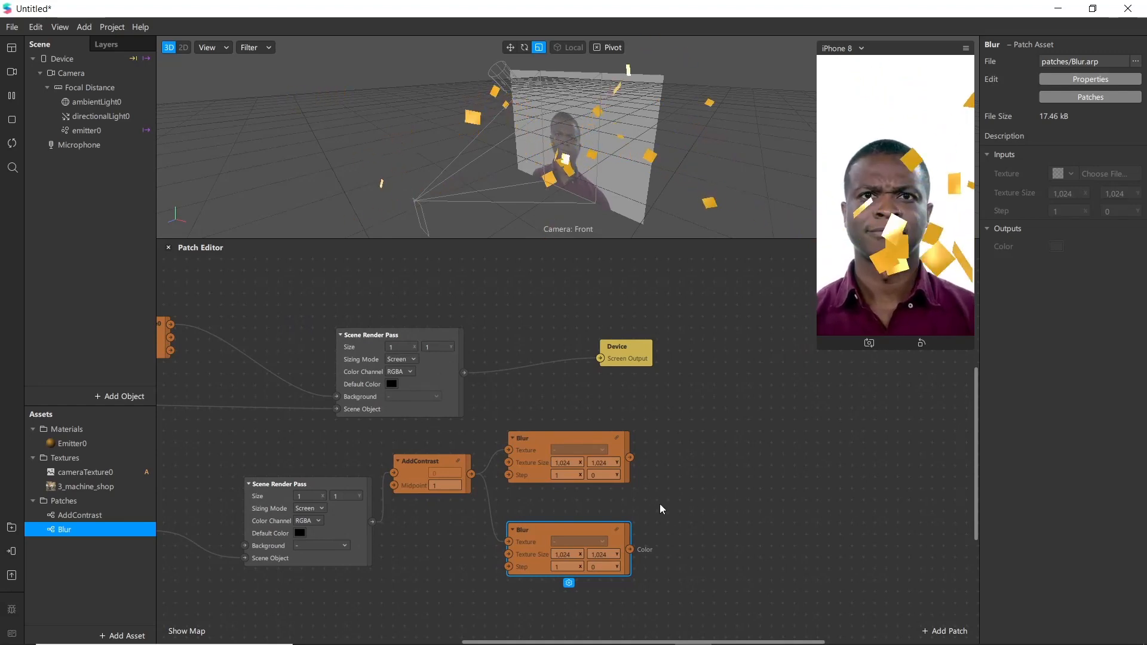
double_click(716, 430)
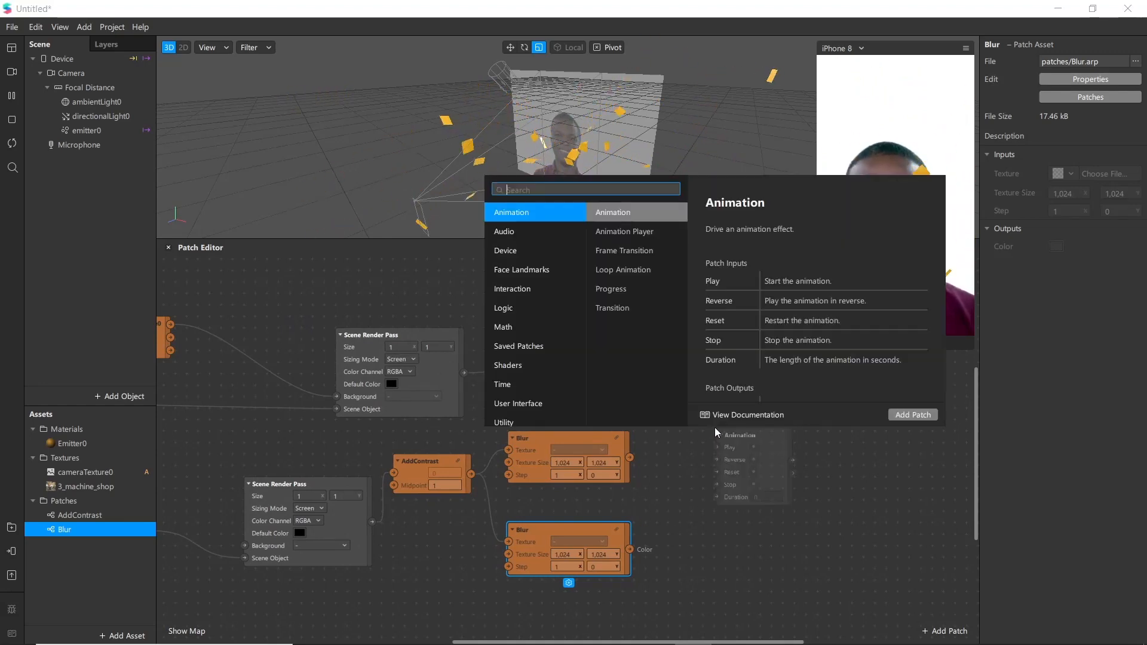
type("sha")
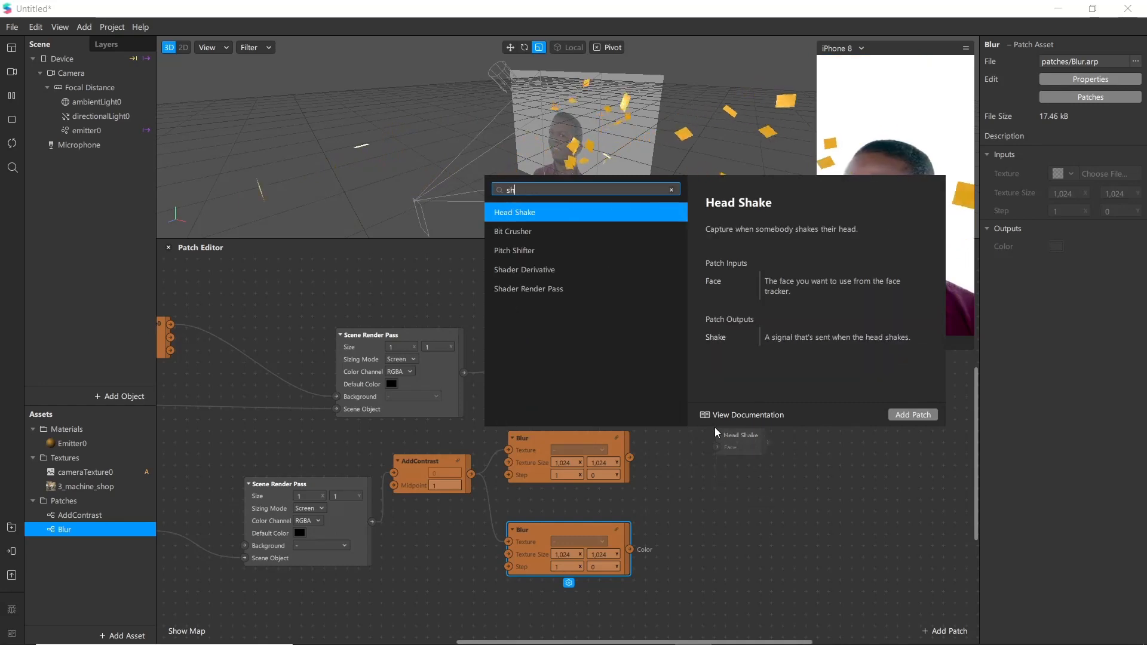
key("Down")
key("Down")
key("Return")
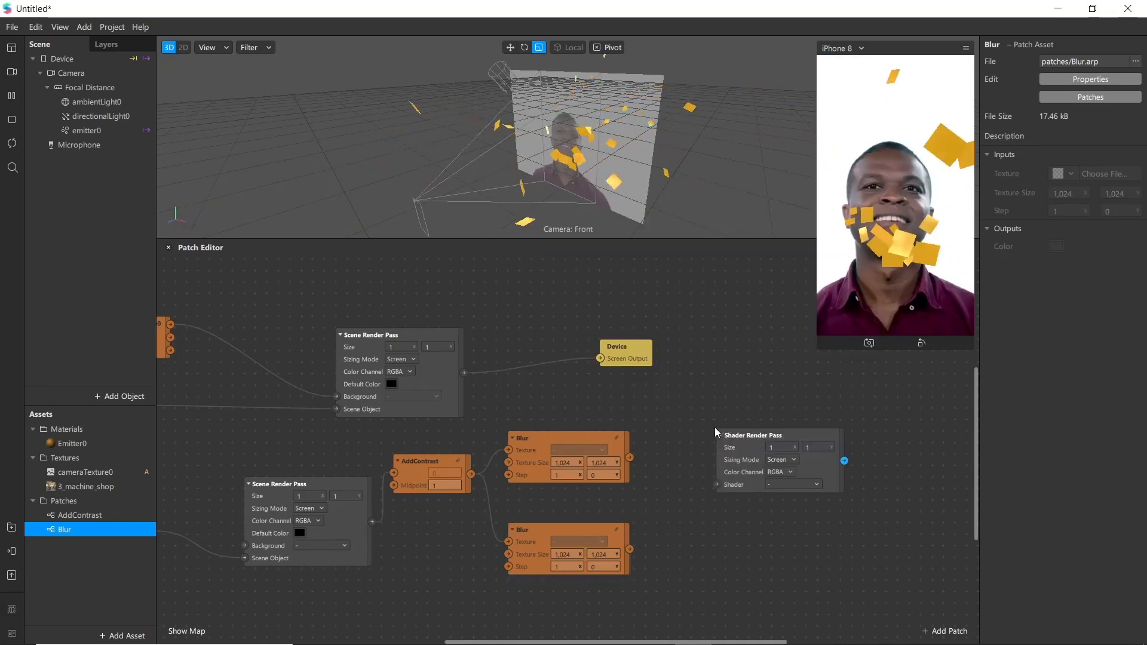
left_click(730, 444)
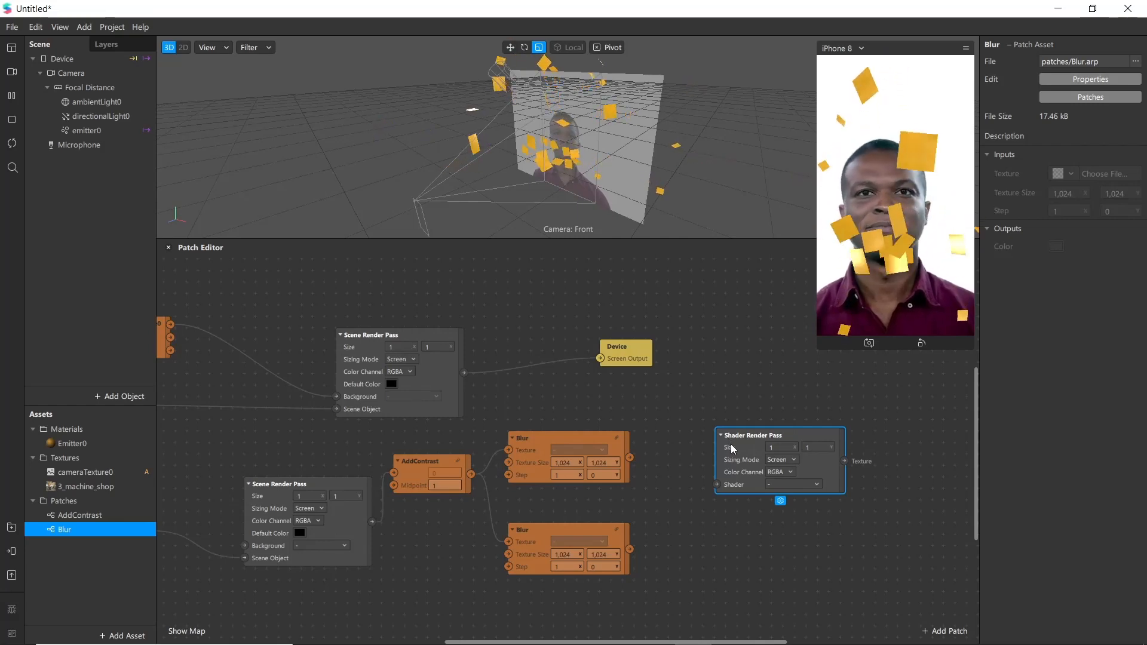
key("ctrl+d")
left_click_drag(734, 449, 698, 418)
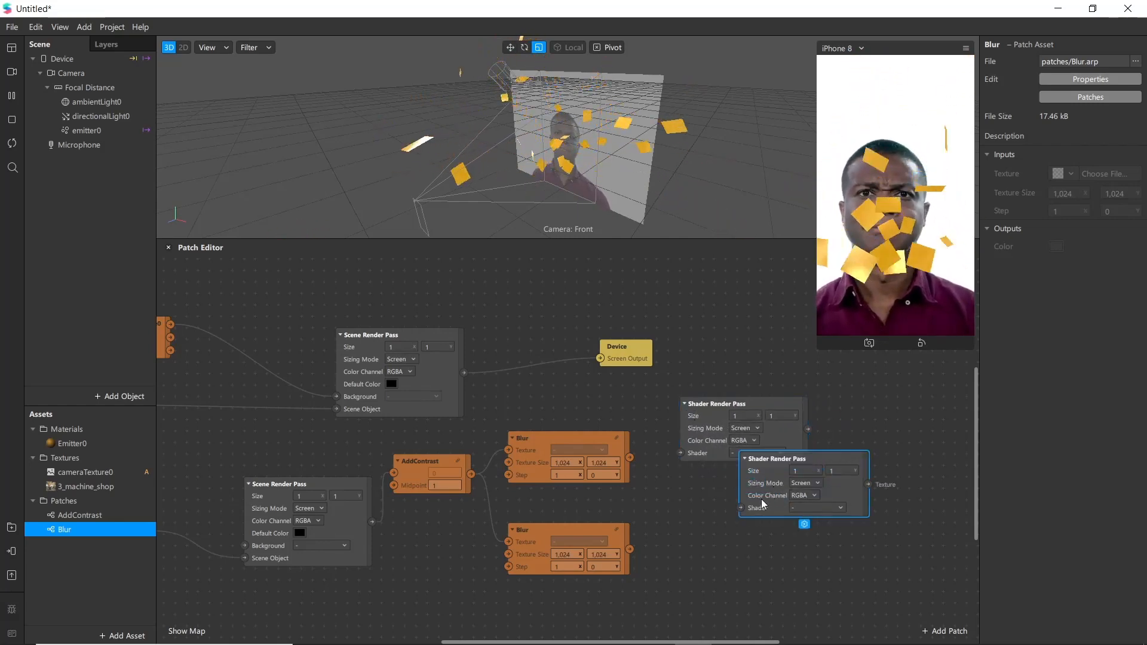
left_click_drag(766, 500, 717, 572)
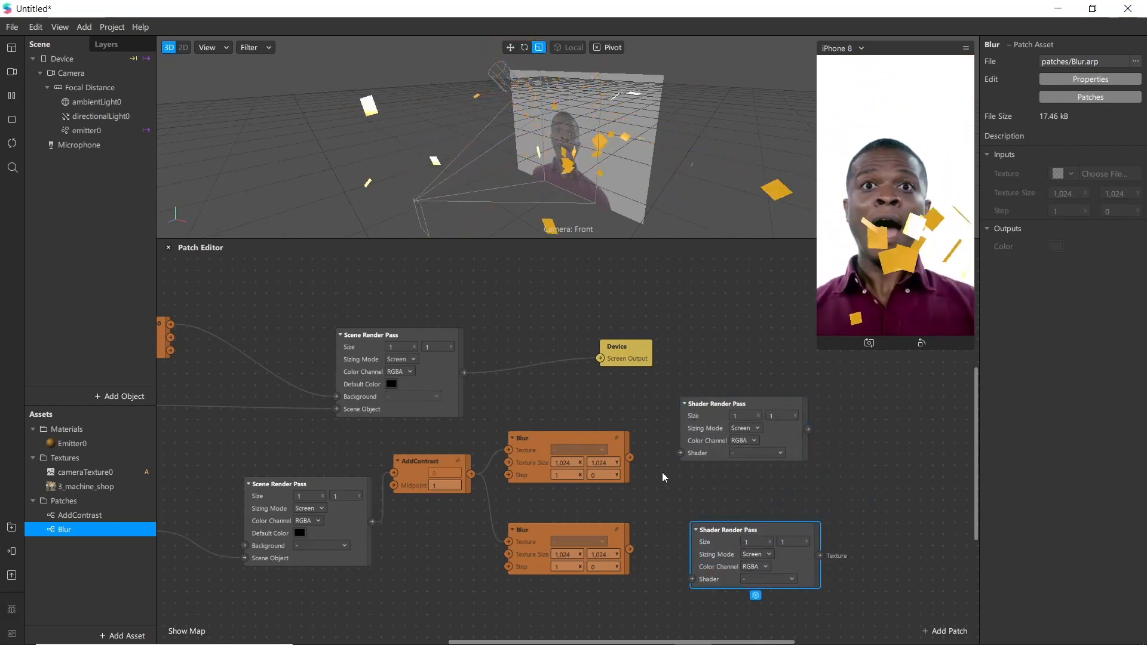
Connect each Blur patch's Color output to its neighbouring Shader Render Pass's Shader input and move both passes closer to the Blurs
left_click_drag(630, 457, 680, 453)
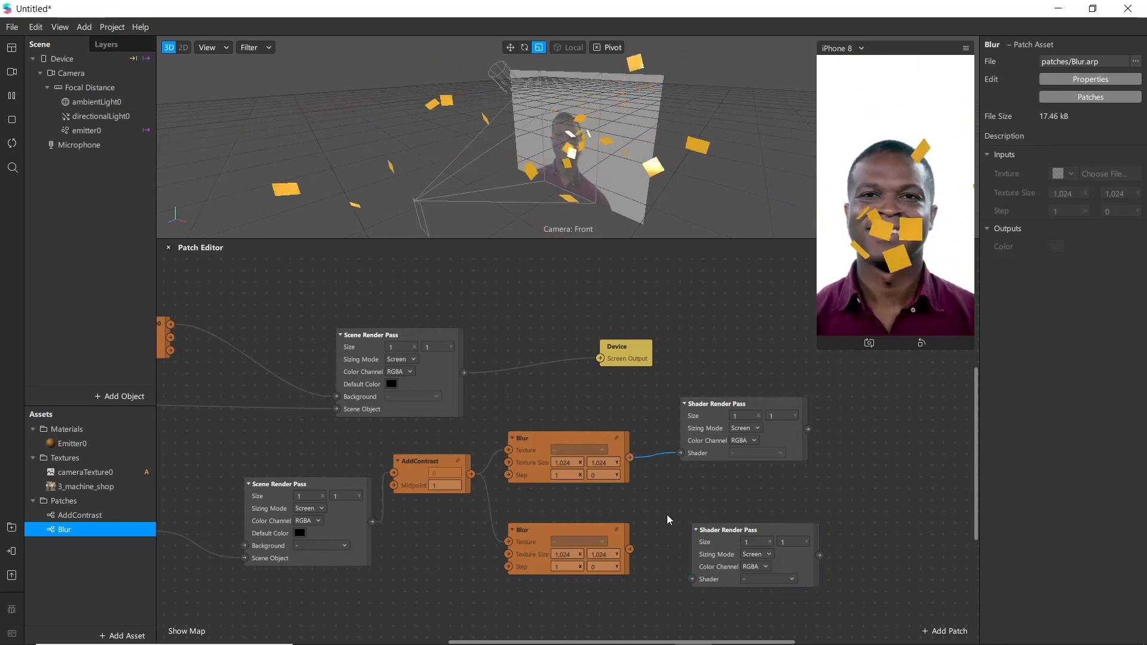
left_click_drag(630, 550, 691, 579)
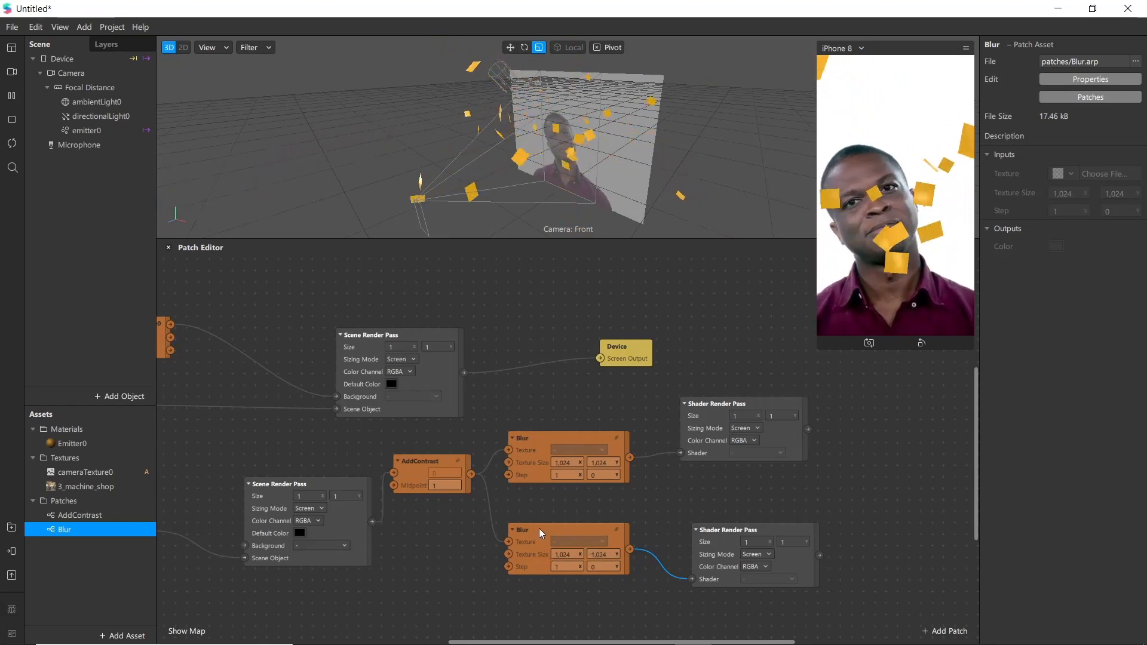
left_click_drag(697, 459, 675, 470)
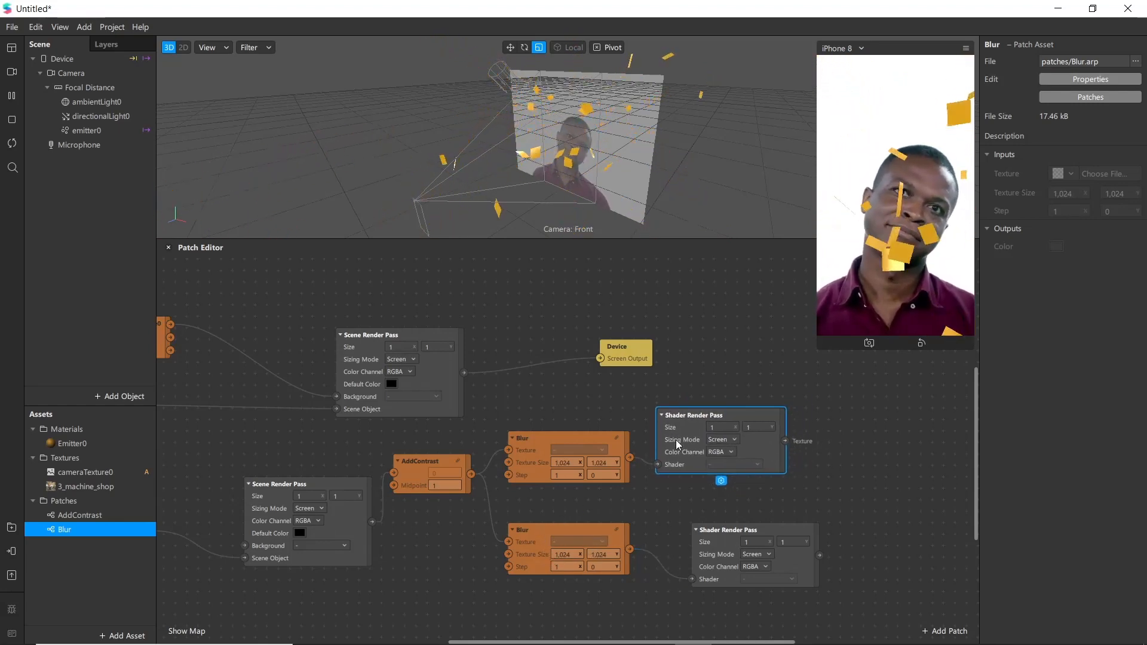
left_click_drag(707, 535, 684, 523)
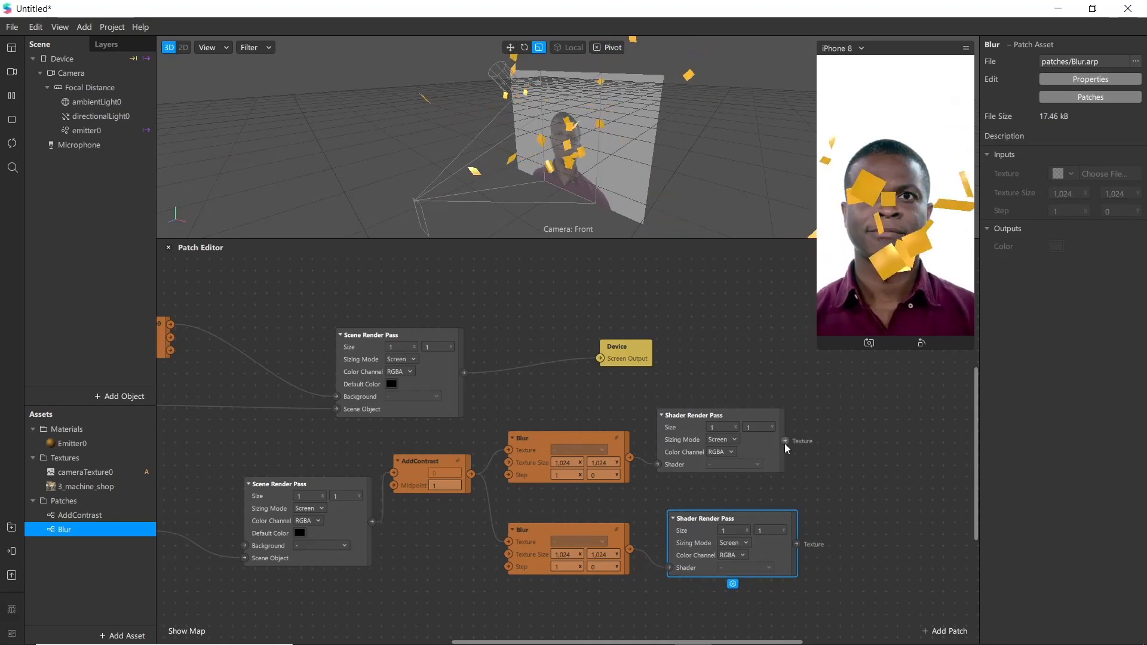
Insert an Add patch and connect the upper and lower Shader Render Pass textures to its First Value and Second Value
left_click_drag(785, 442, 841, 490)
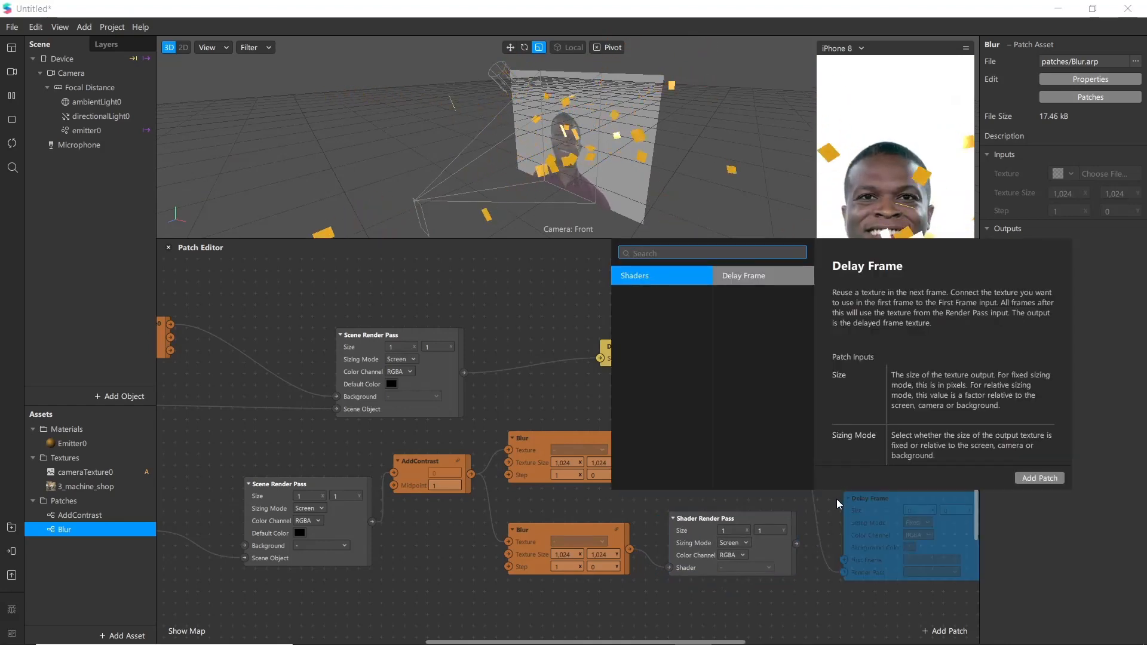
type("add")
key("Return")
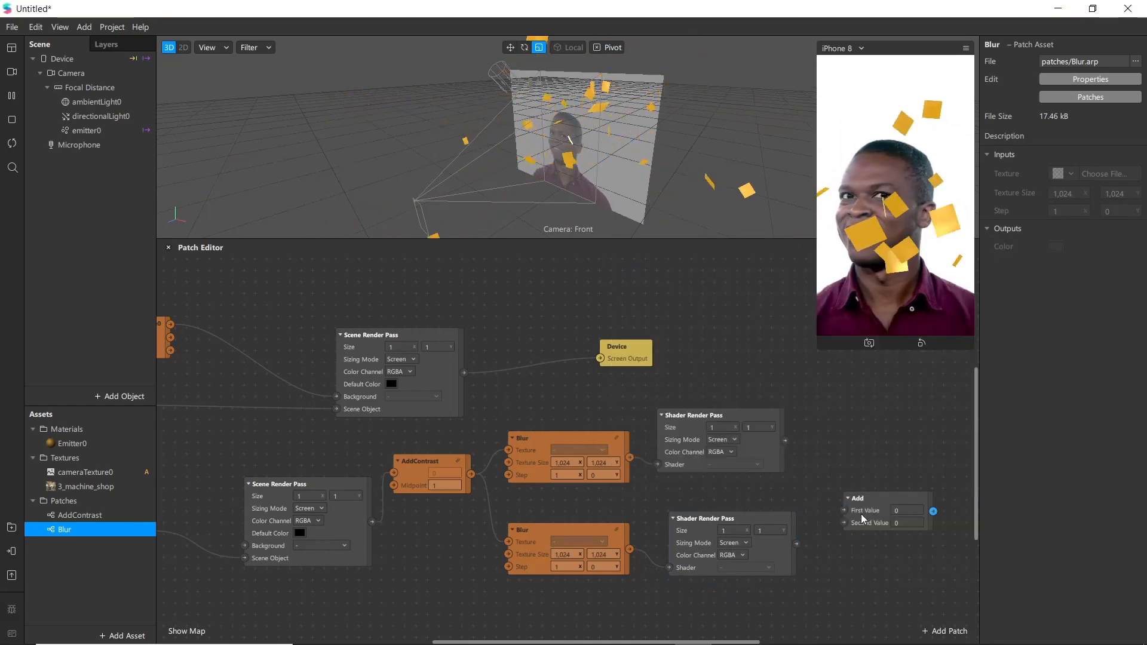
left_click_drag(856, 502, 831, 476)
left_click_drag(785, 441, 812, 475)
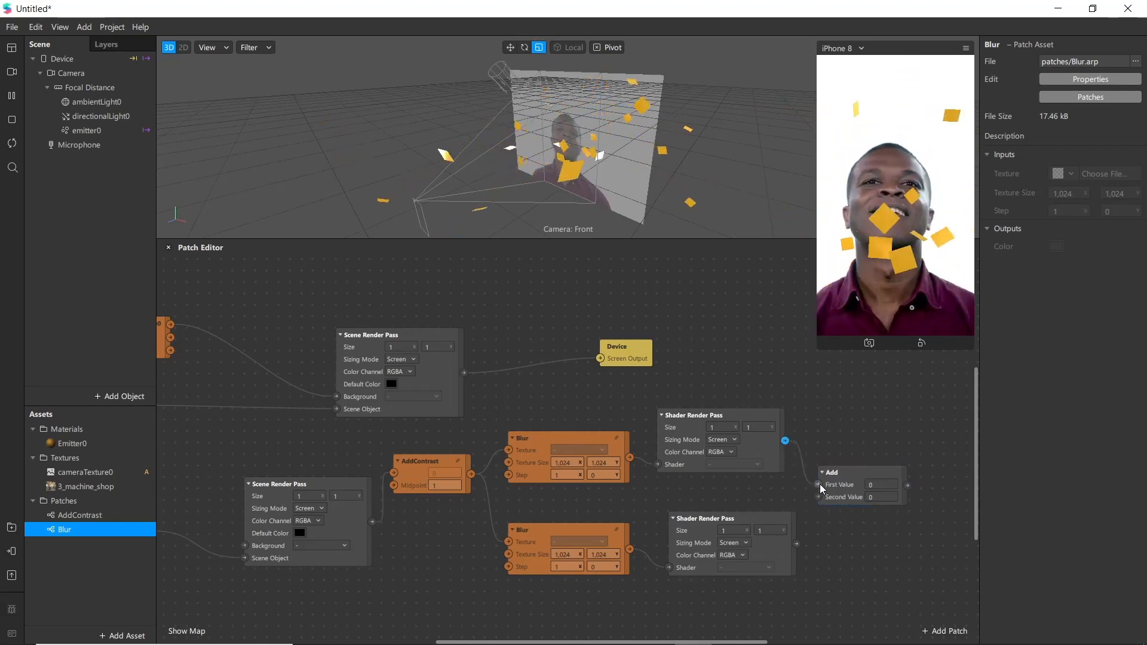
left_click_drag(797, 544, 818, 498)
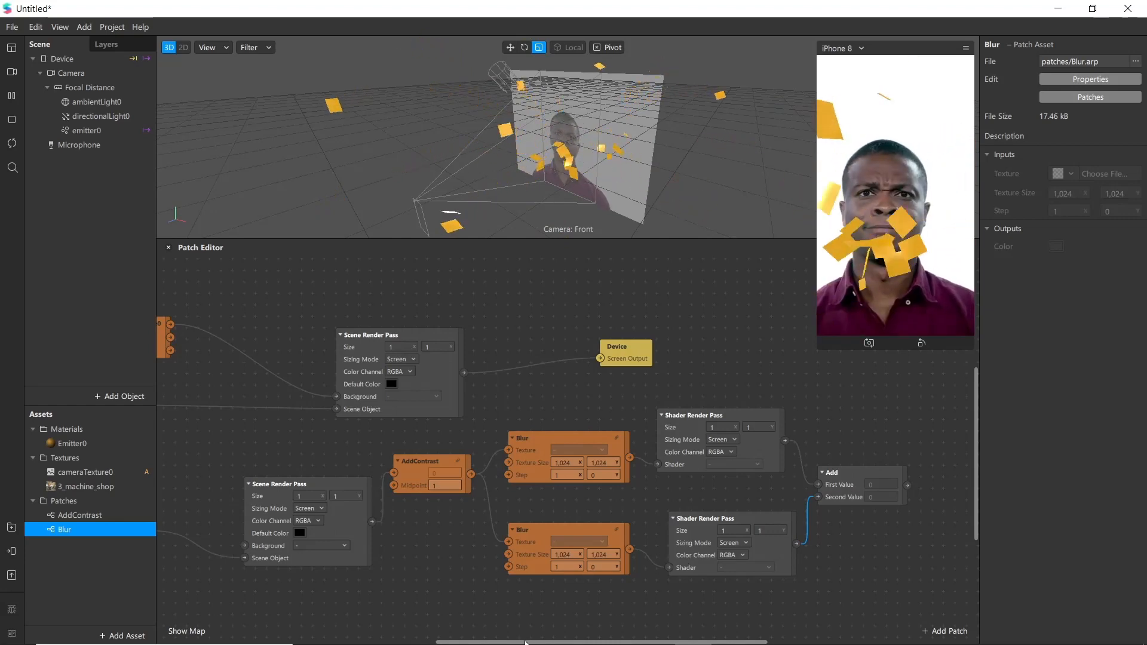
Add a Multiply patch below the emitter0 render pass, fed by the purple Device patch's second output
left_click_drag(527, 642, 463, 642)
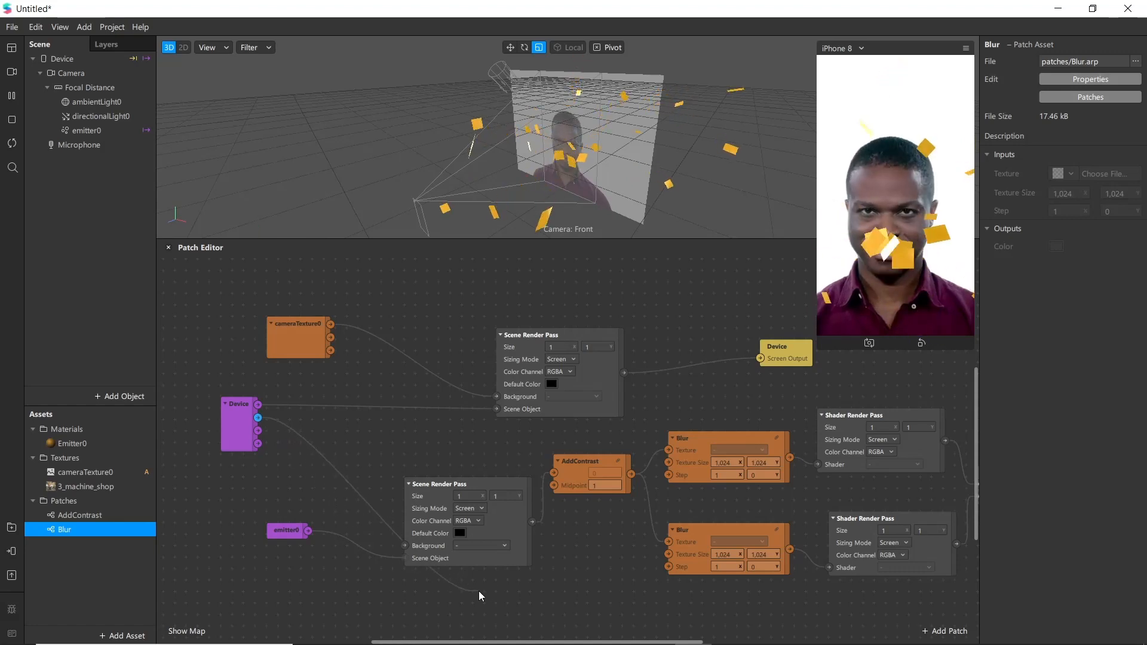
left_click_drag(482, 592, 482, 593)
type("mu")
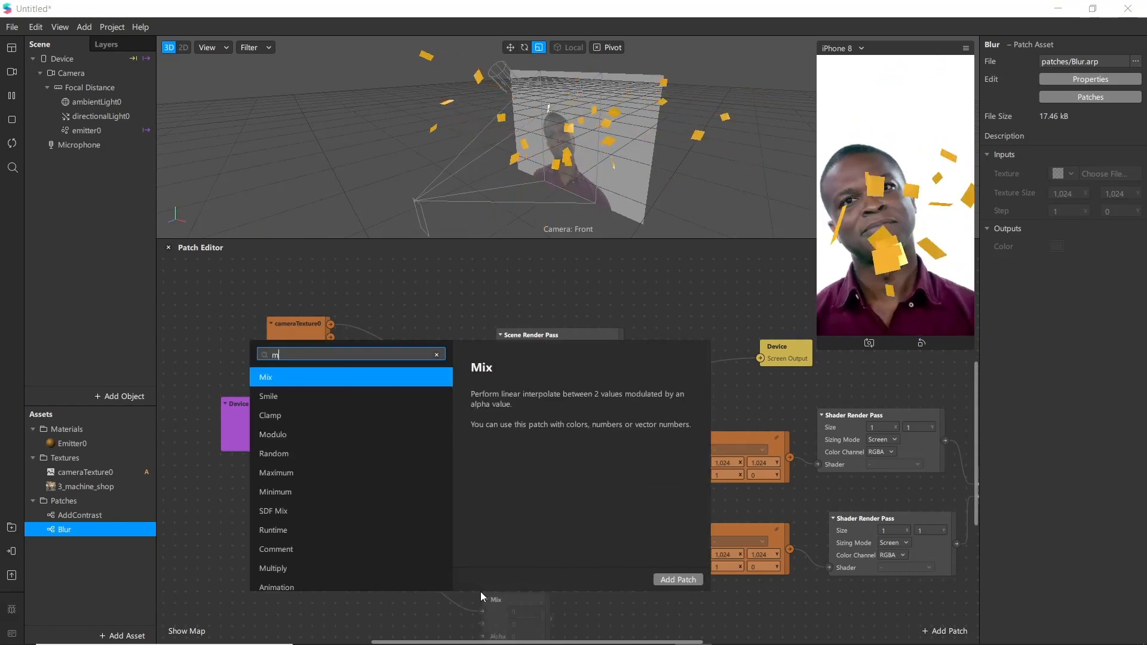
key("Down")
key("Down")
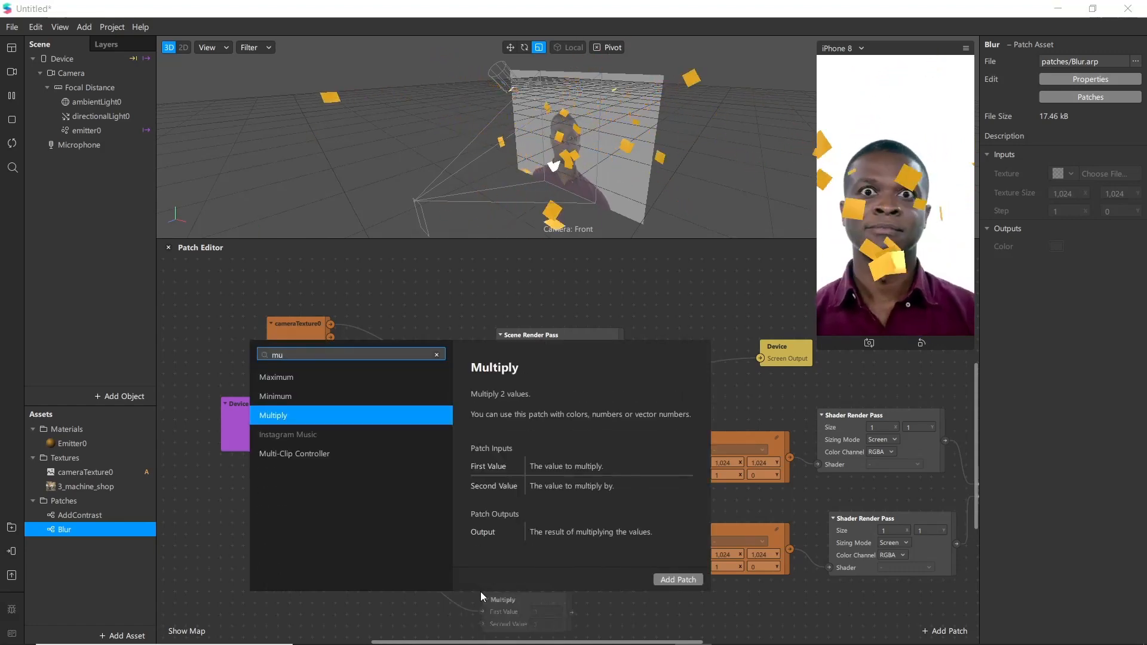
key("Return")
Set Multiply to Vector 2 with a Second Value of 0.25, 0.25, and connect its output to both Blur patches' Texture Size inputs
left_click(495, 603)
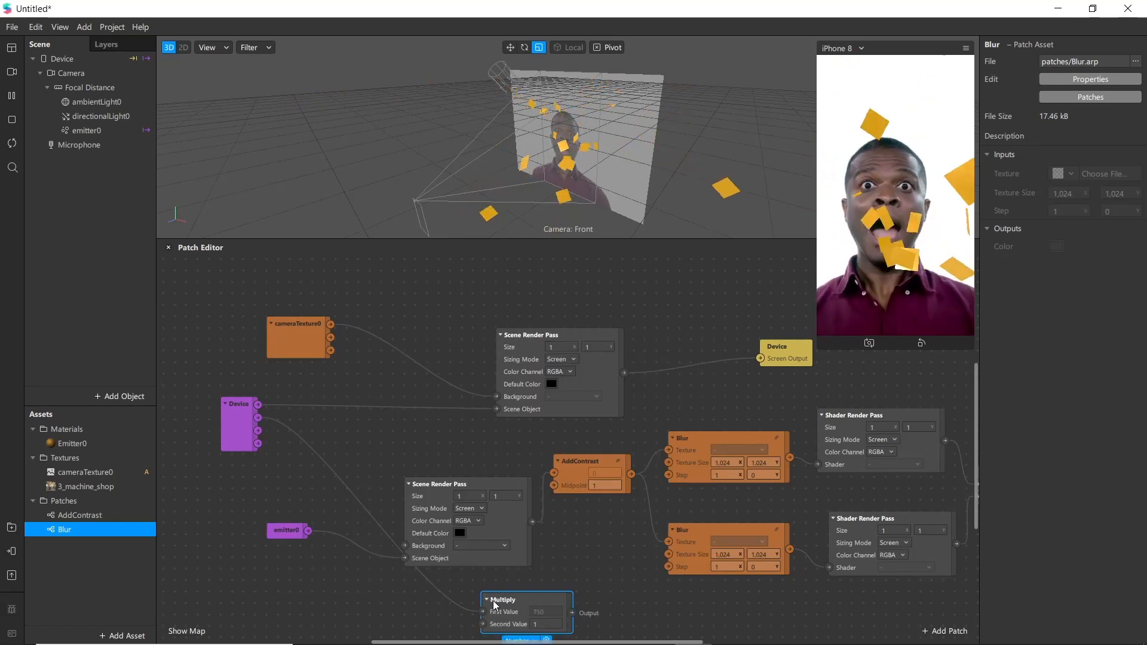
scroll(518, 619, "down", 1)
left_click(518, 600)
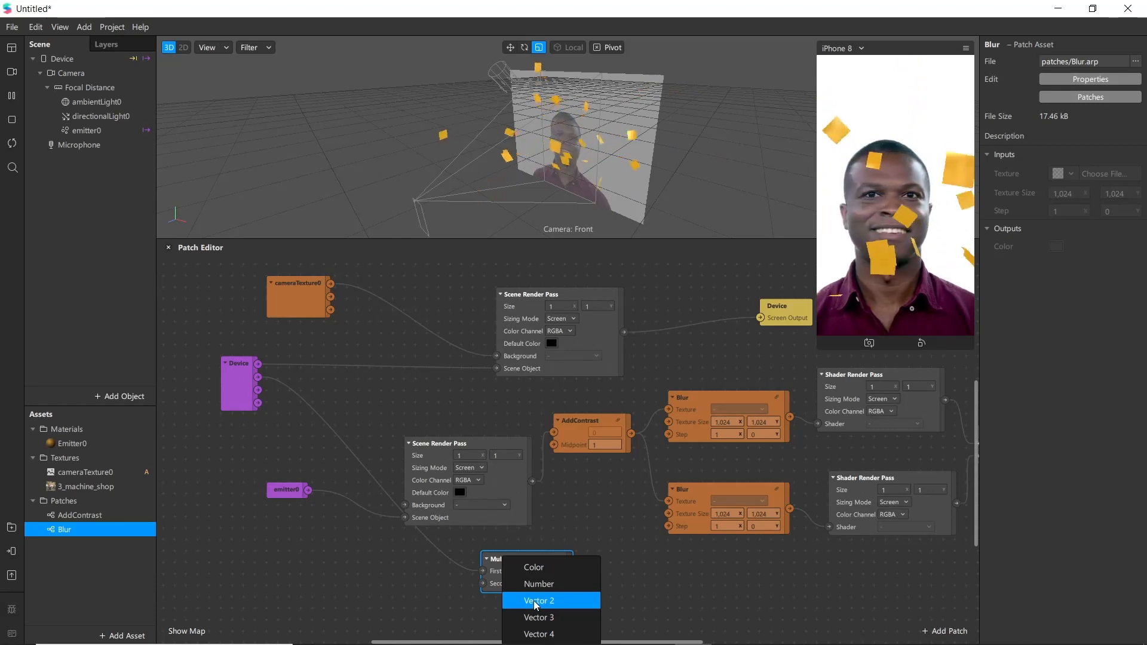
left_click(536, 602)
left_click(540, 585)
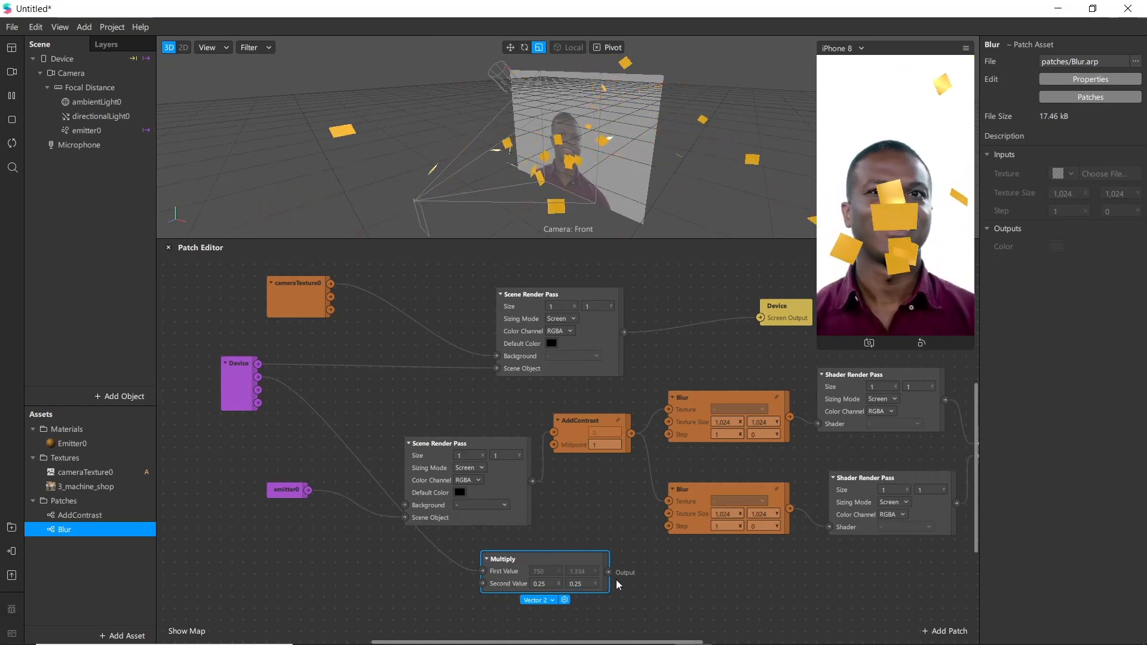
left_click_drag(608, 572, 669, 422)
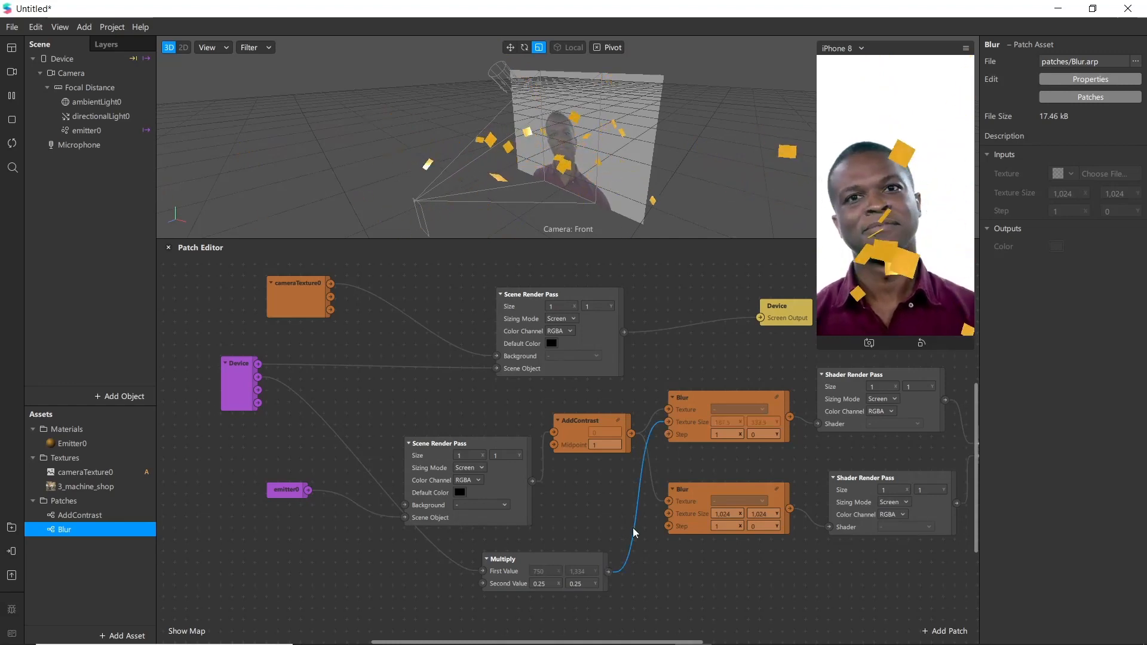
left_click_drag(610, 572, 670, 513)
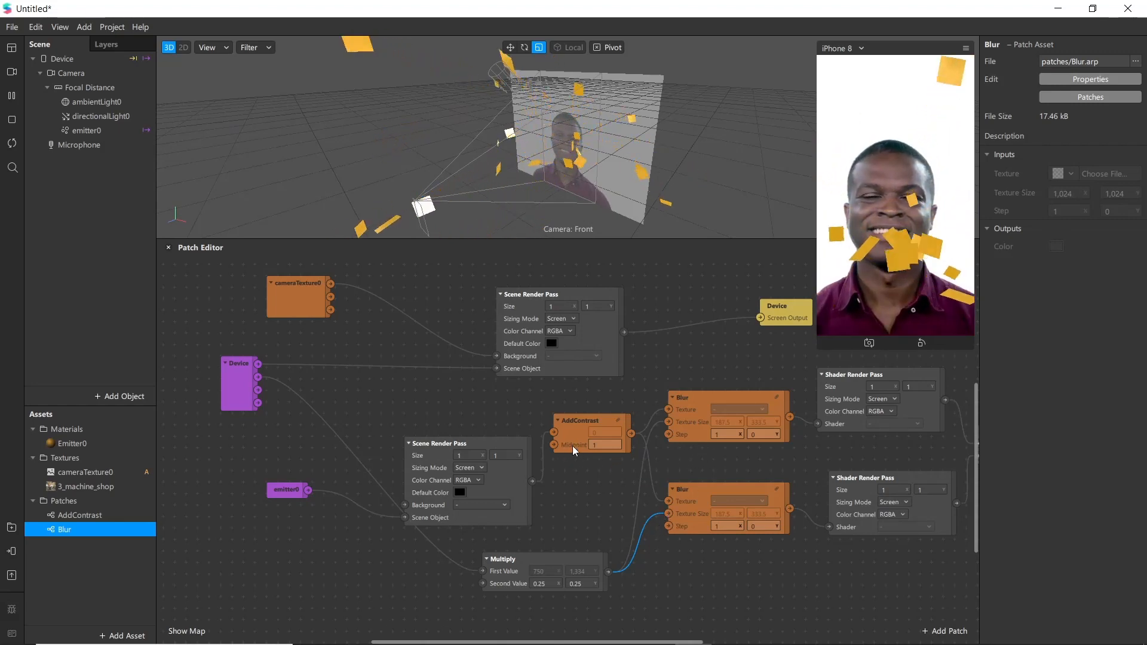
Set AddContrast's Midpoint to 0.7, the upper Blur's Step to -2, 0 and the lower Blur's Step to 0, 2
left_click(604, 445)
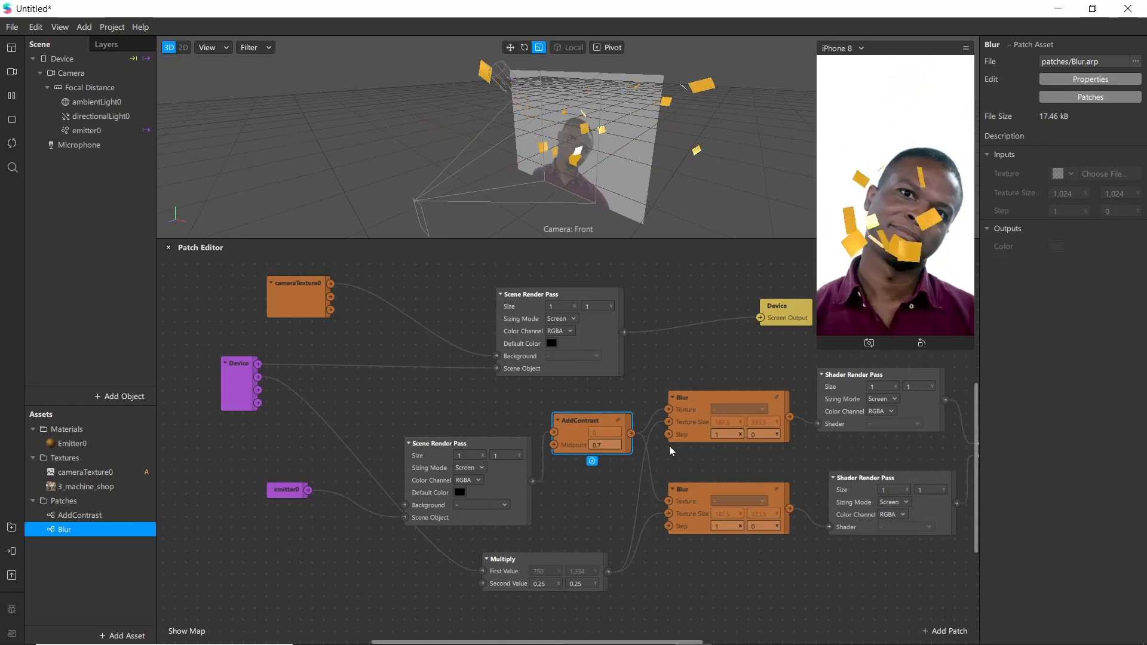
left_click(724, 435)
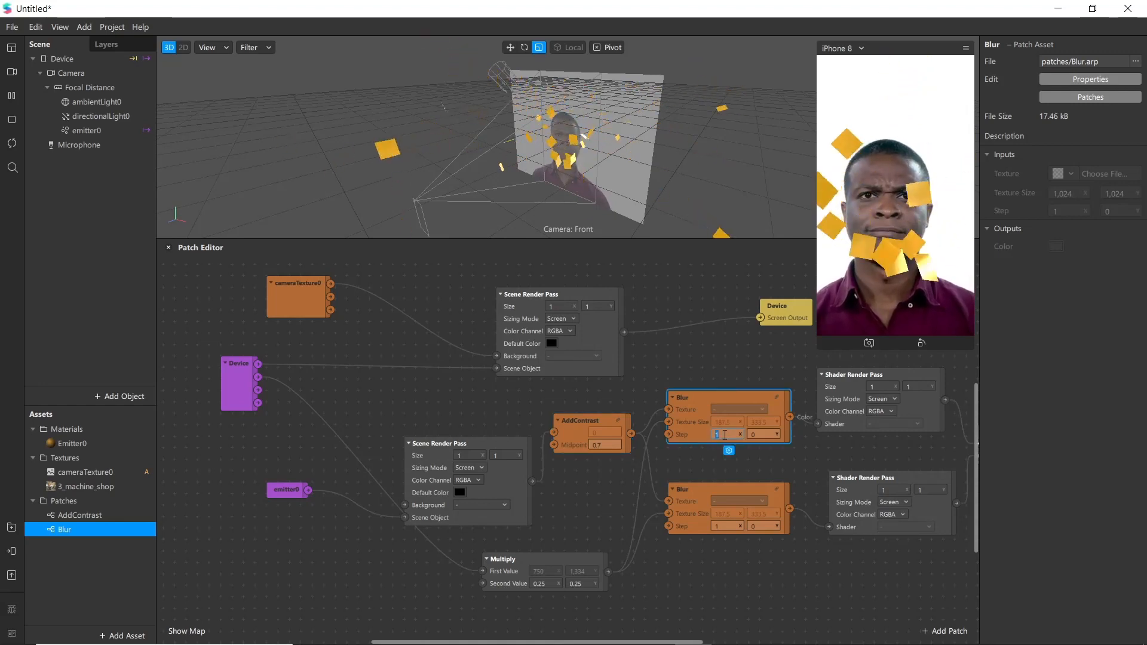
type("-2")
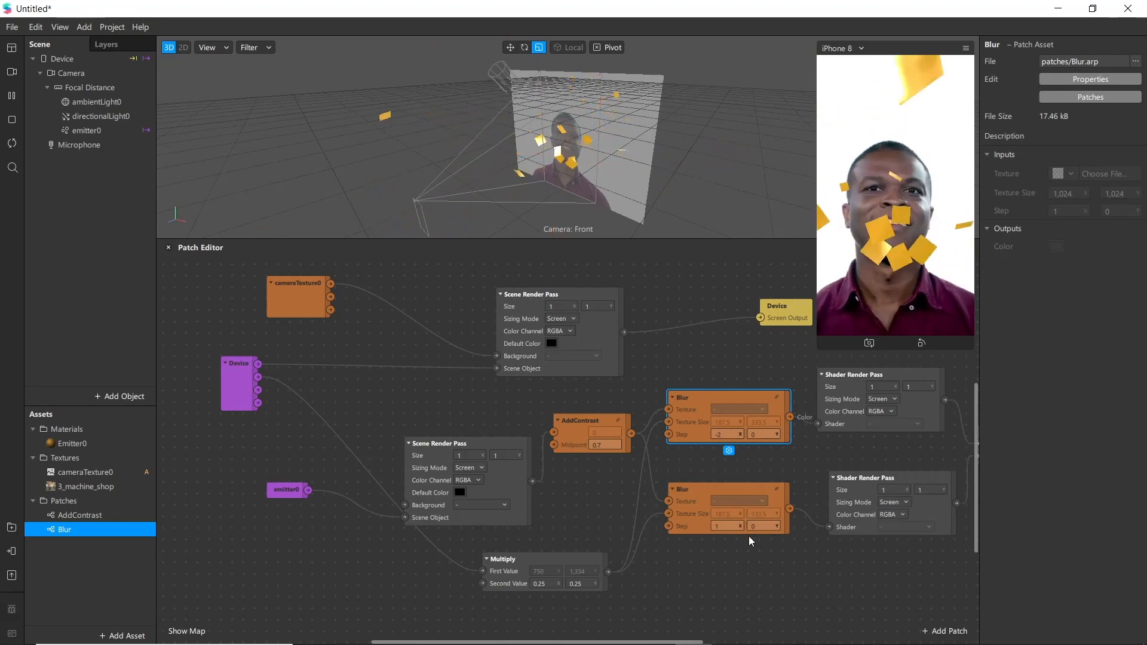
left_click(721, 527)
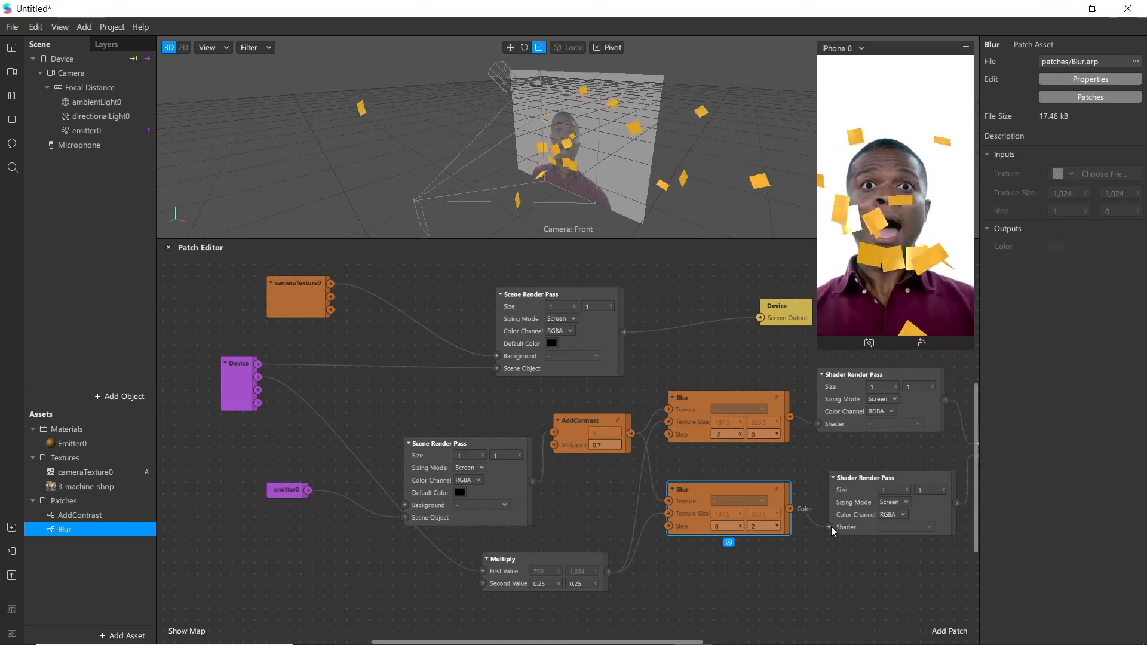
Set the Size of both Shader Render Pass patches to 0.125 by 0.125
left_click_drag(698, 642, 802, 631)
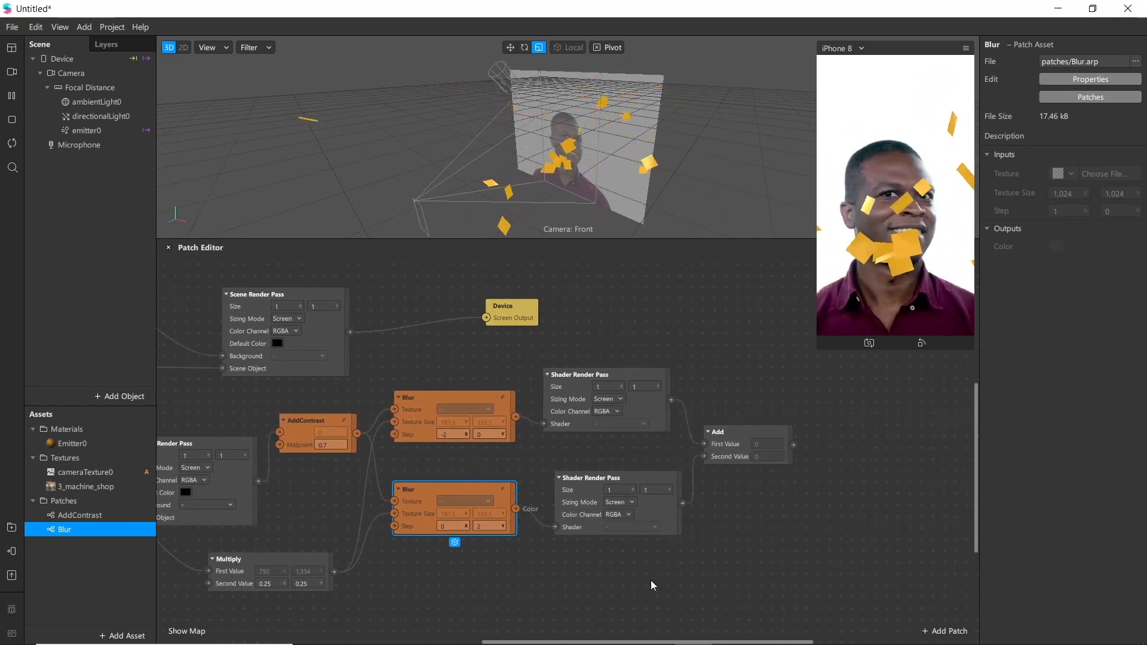
left_click(607, 387)
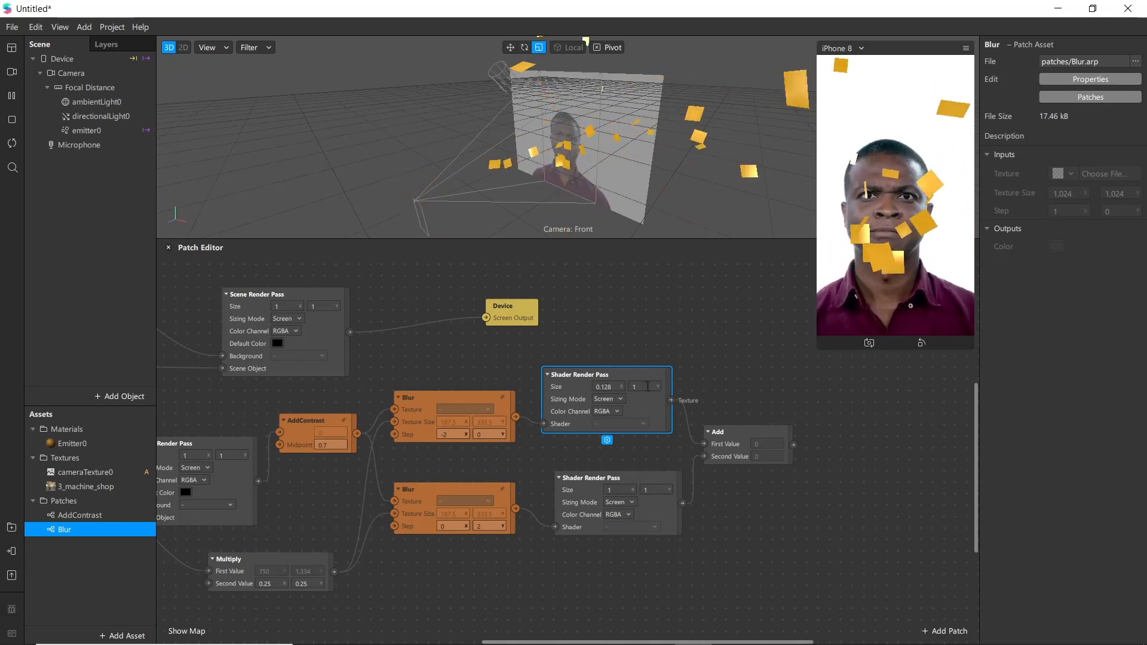
left_click(648, 387)
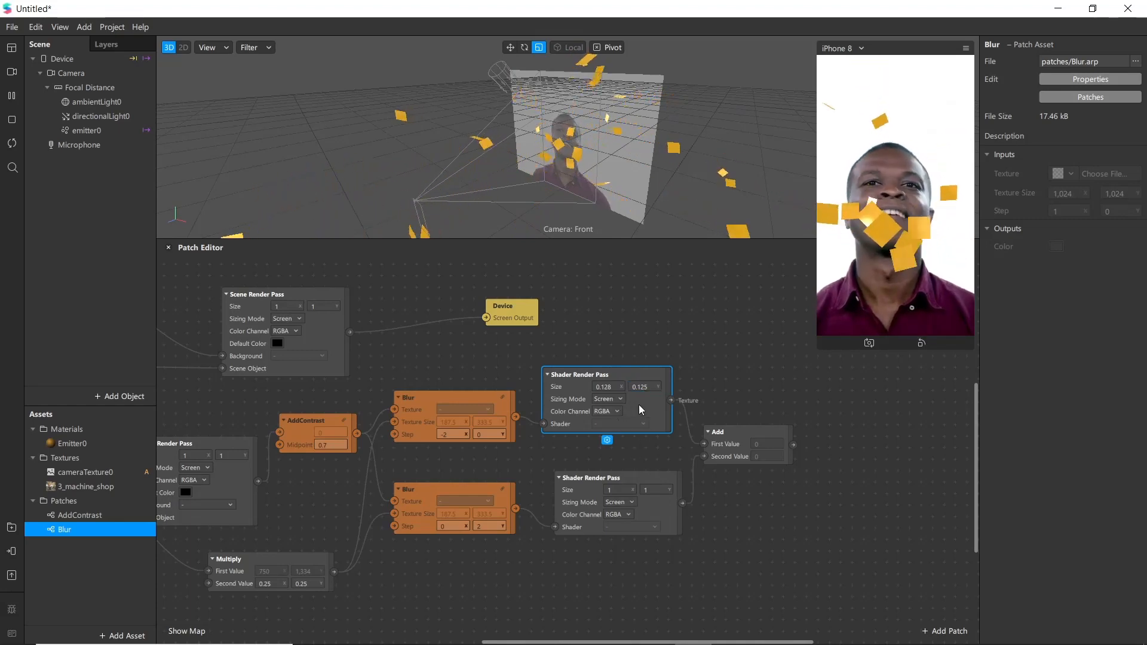
left_click(623, 490)
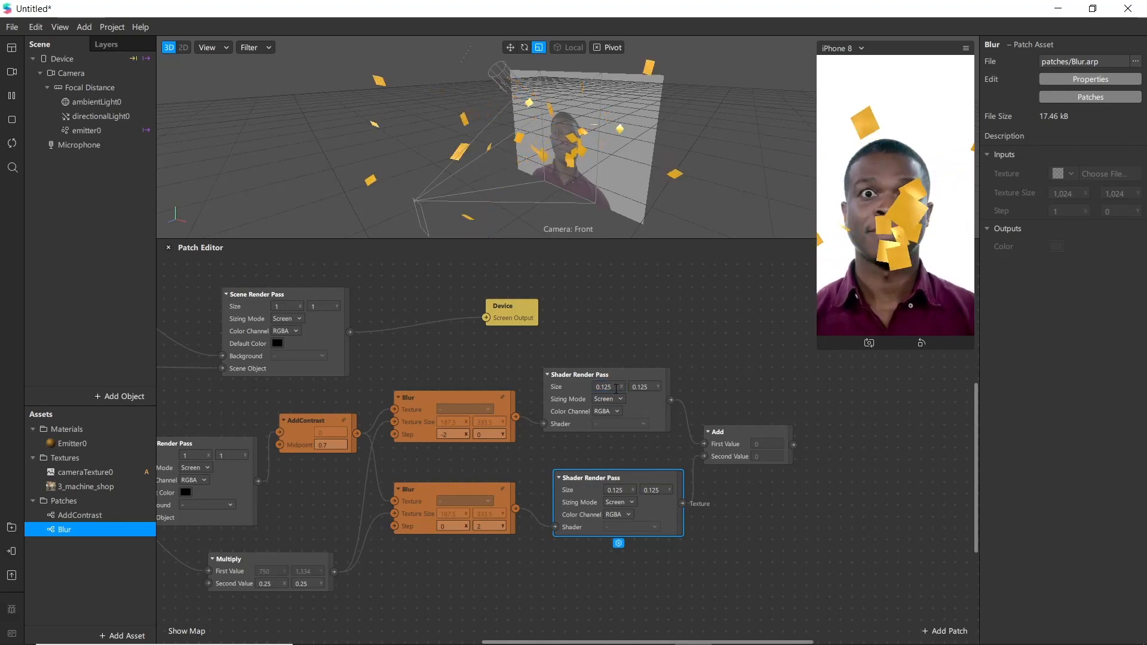
scroll(728, 412, "up", 1)
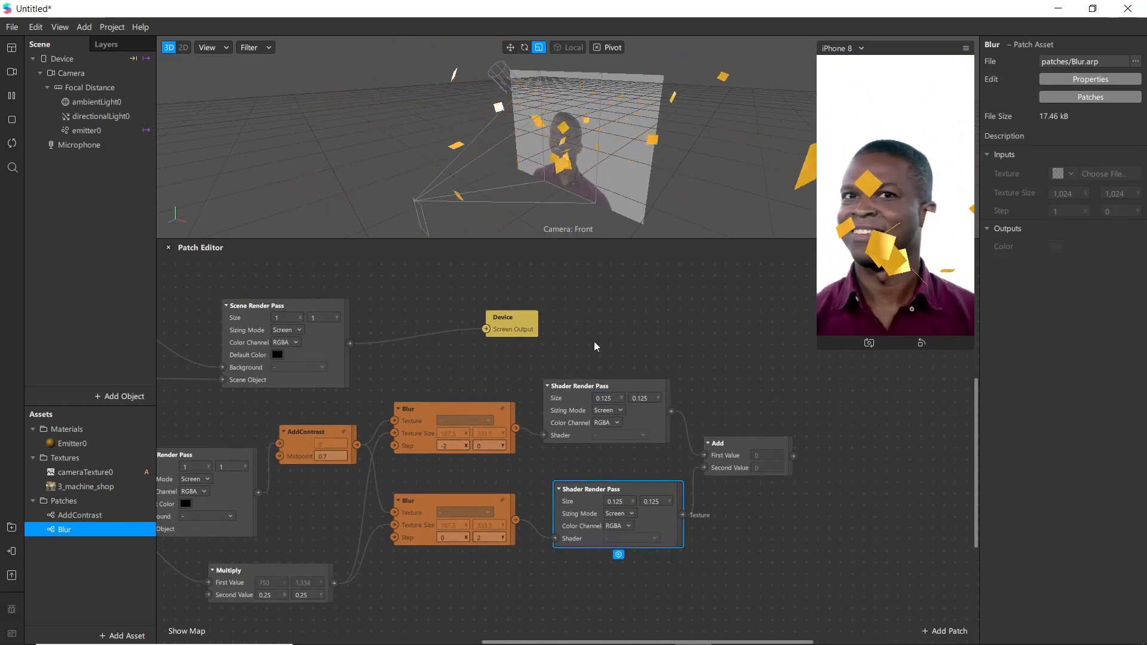
Add a Multiply patch fed by the Add patch's output and set its type to Vector 4
left_click_drag(556, 327, 796, 316)
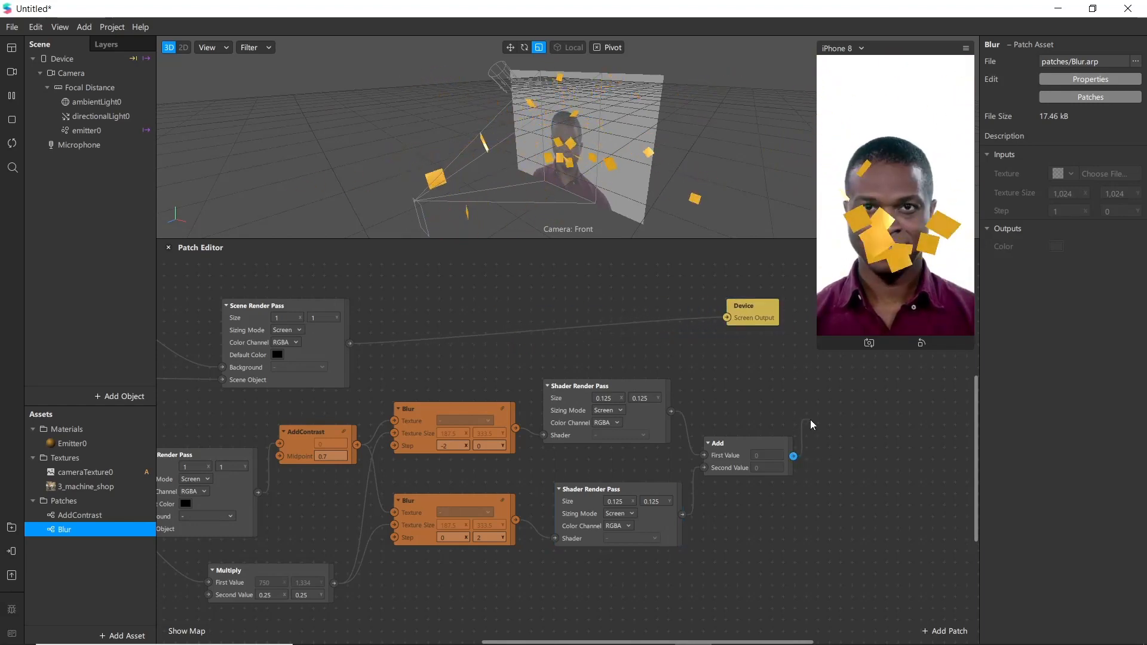
double_click(812, 425)
type("m")
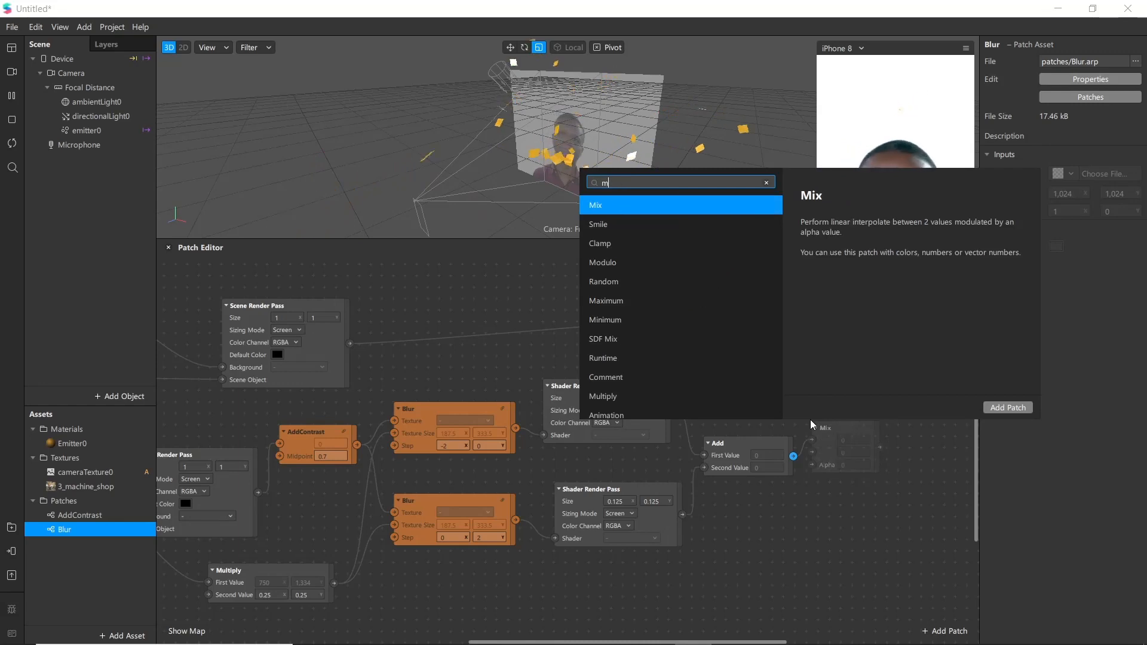
type("ul")
key("Down")
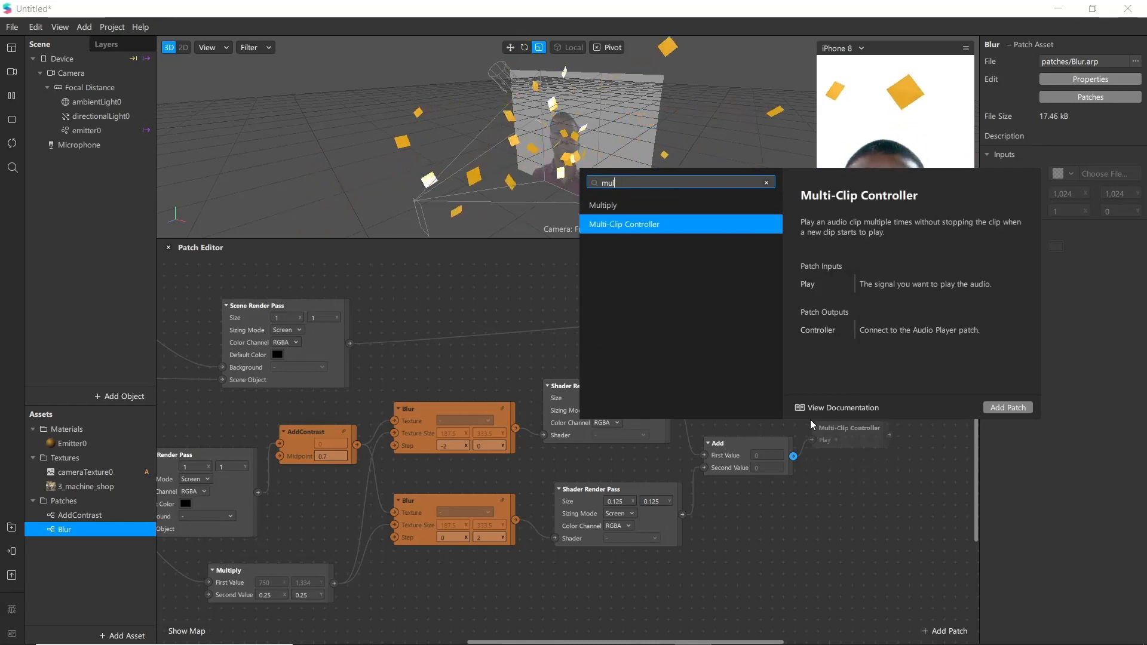
key("Up")
key("Return")
left_click(836, 442)
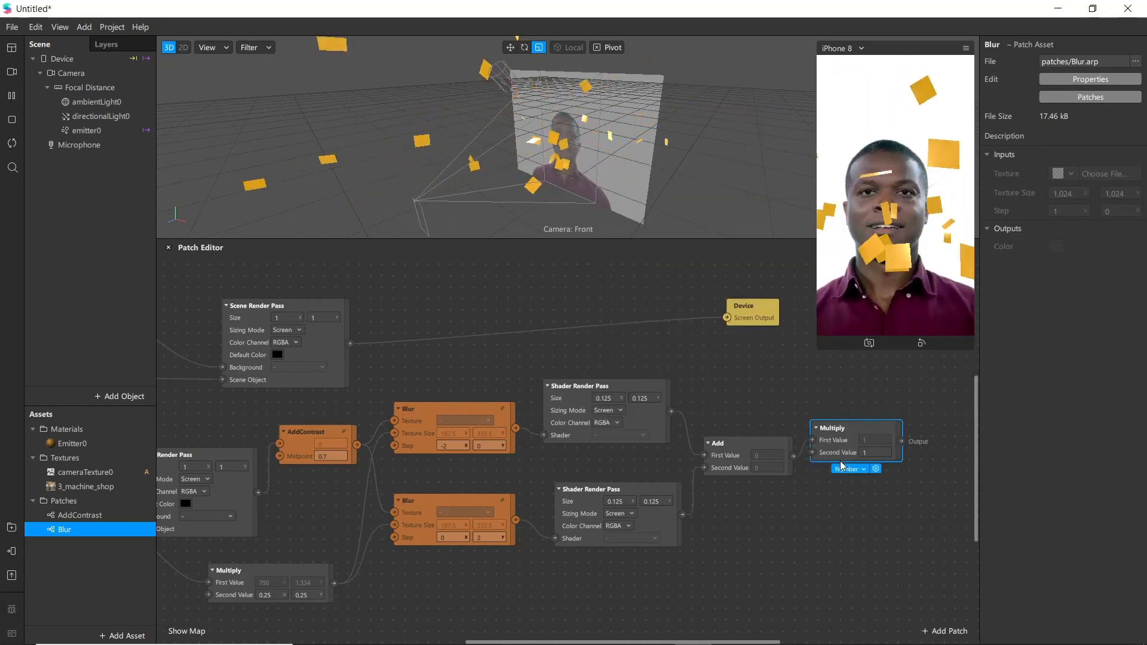
left_click(846, 470)
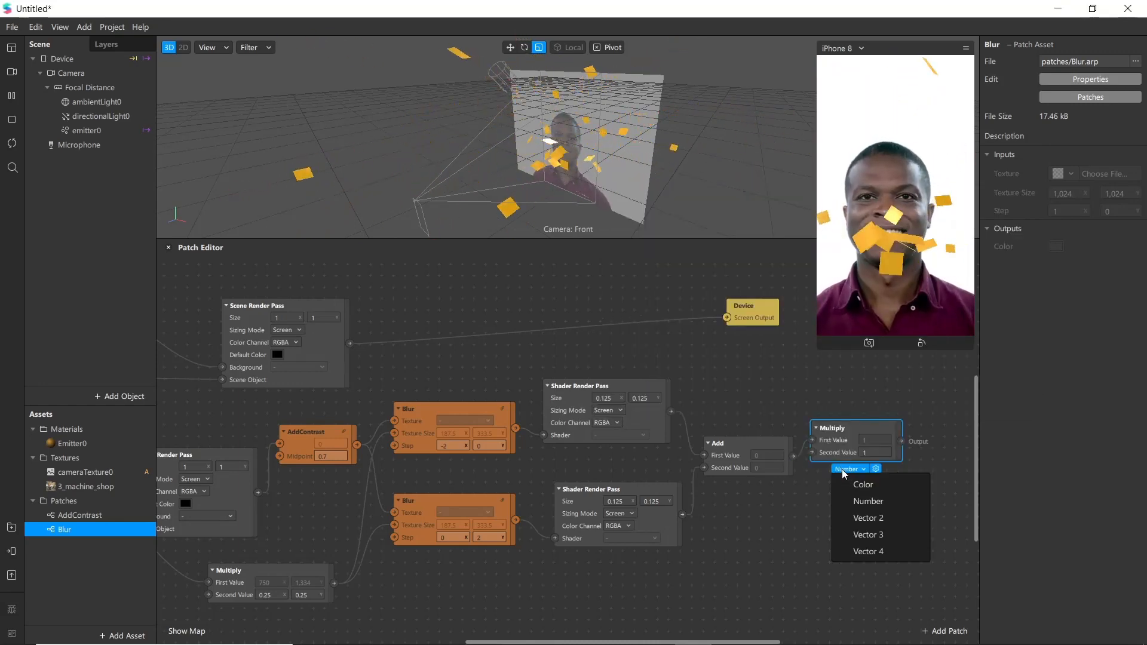
left_click(866, 551)
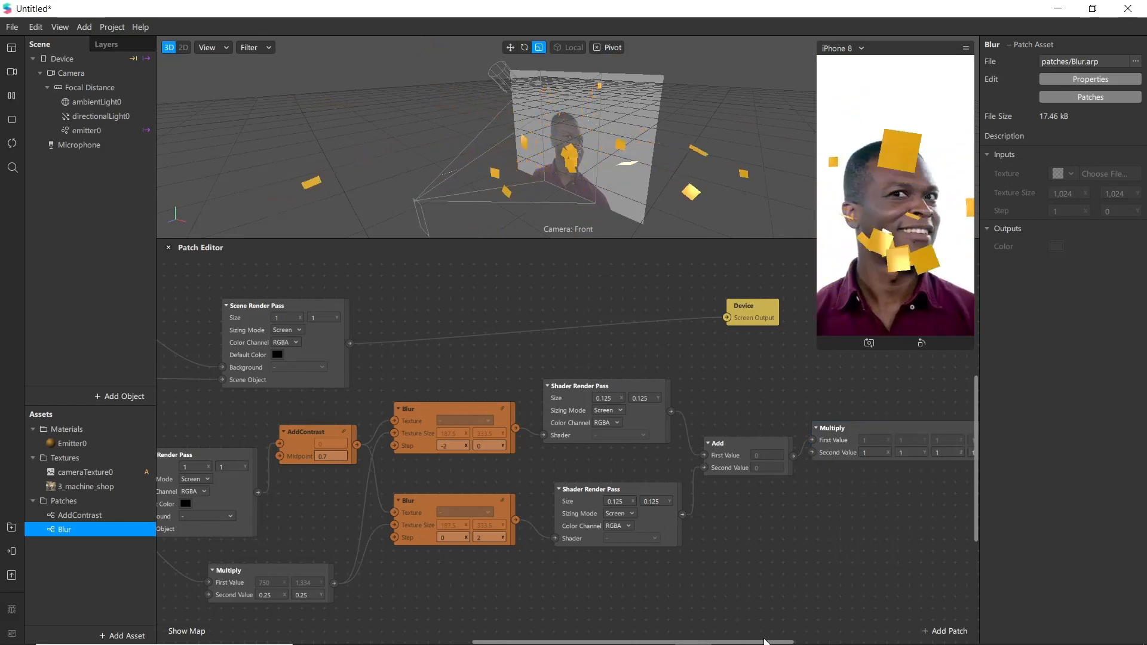
Add a second Add patch from the Vector 4 Multiply's output and place it just below the Device screen output patch
left_click_drag(765, 642, 905, 632)
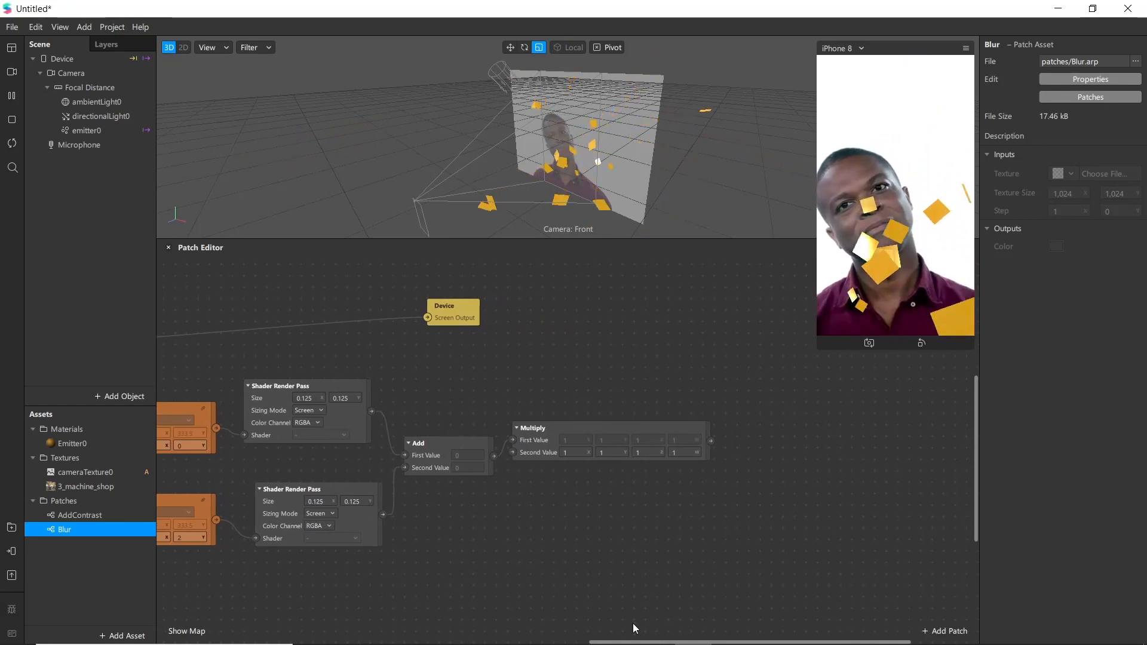
left_click_drag(644, 642, 610, 641)
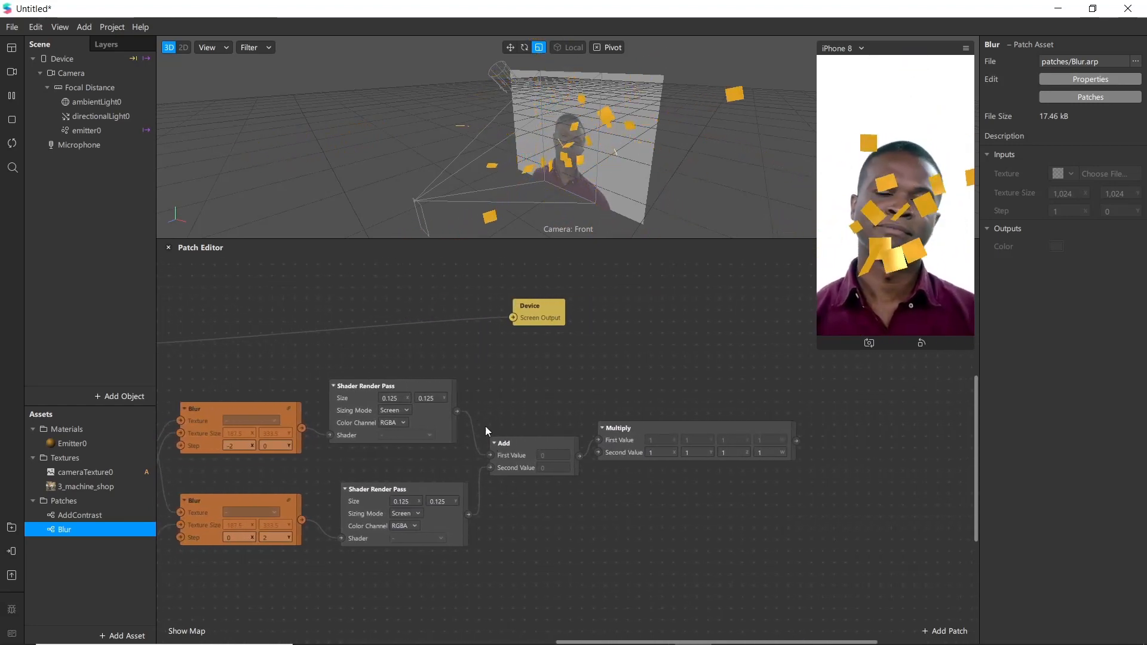
left_click_drag(540, 313, 643, 325)
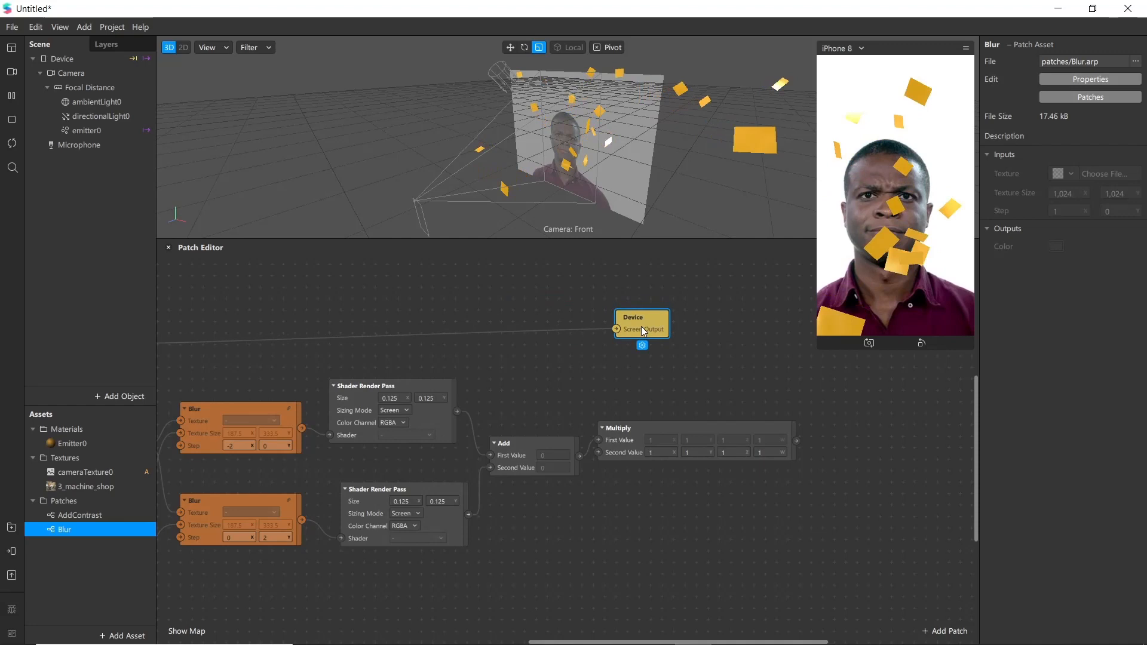
left_click(572, 330)
left_click_drag(797, 443, 624, 378)
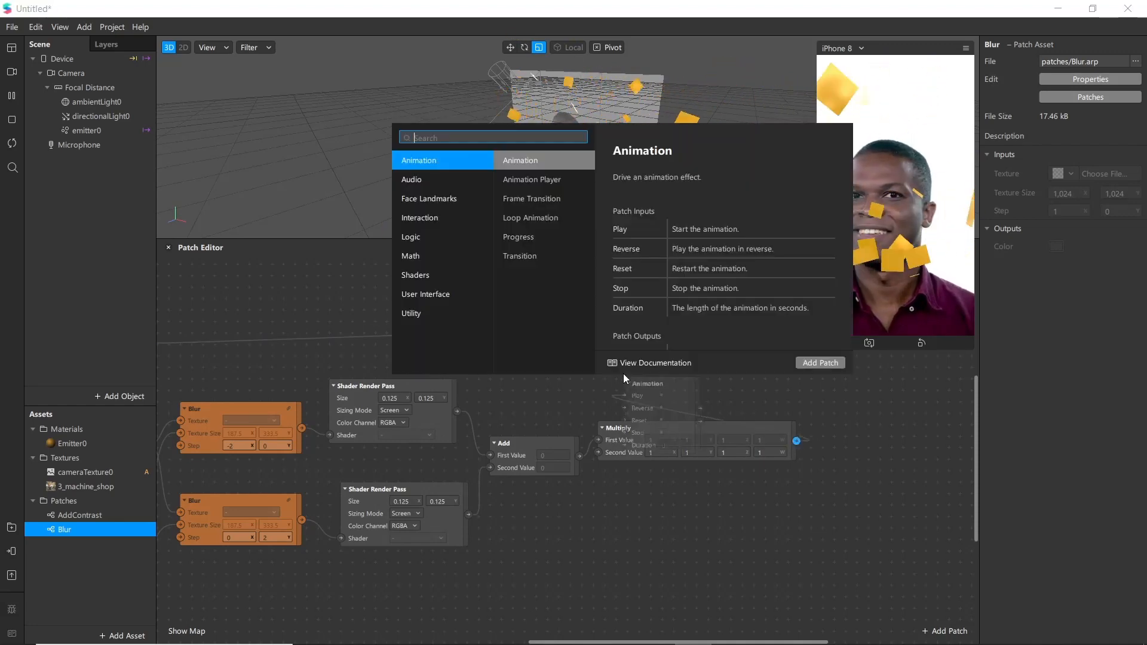
type("add")
key("Return")
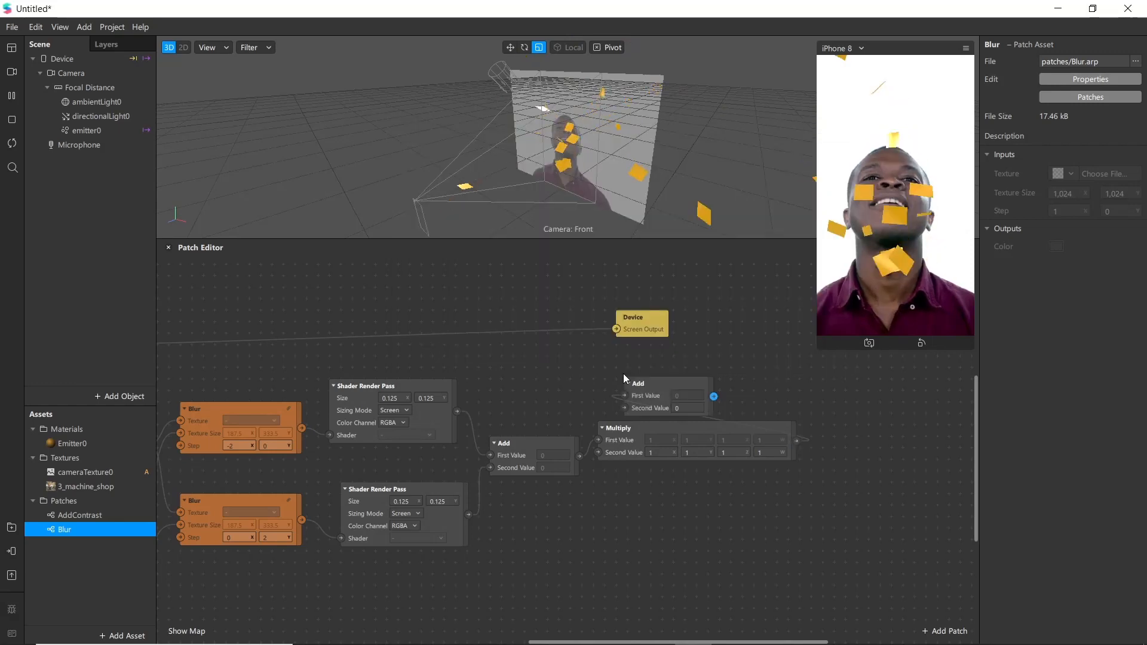
left_click_drag(632, 385, 628, 371)
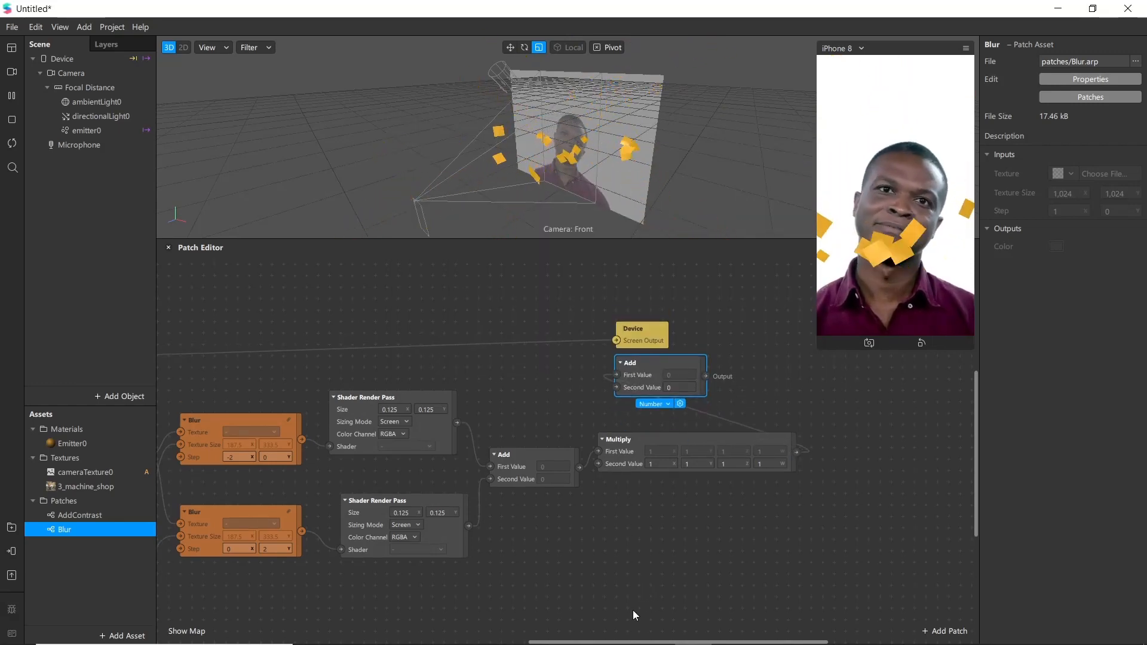
Connect the upper Scene Render Pass and Multiply to the new Add's First and Second Value, and its output to Device's Screen Output
left_click_drag(636, 641, 563, 642)
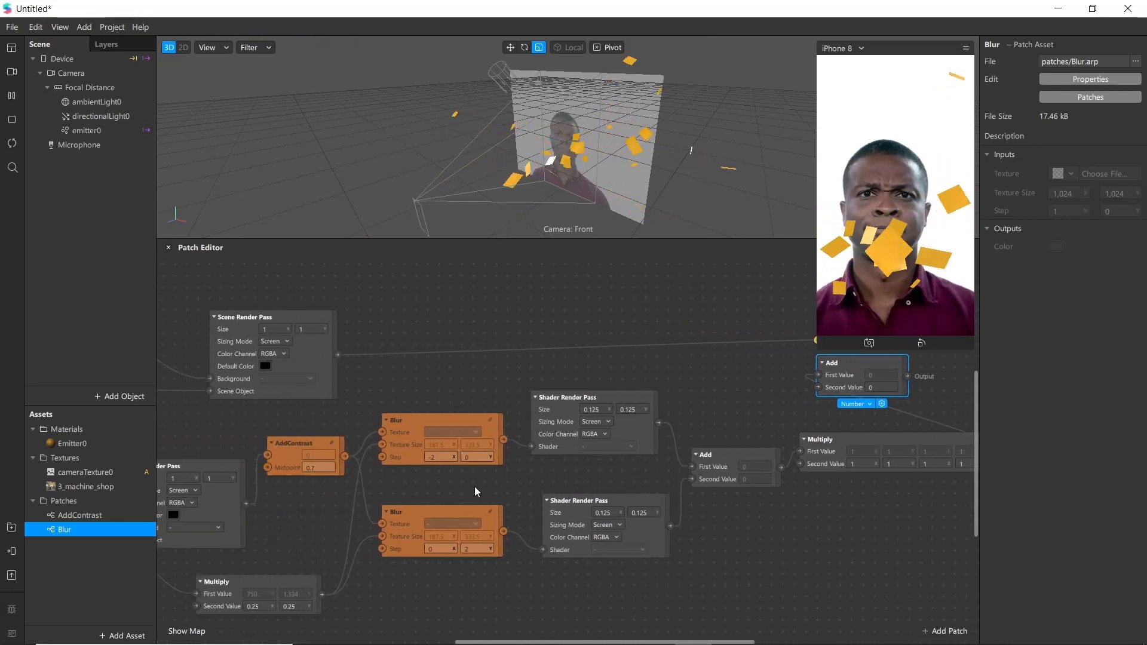
left_click_drag(338, 355, 819, 375)
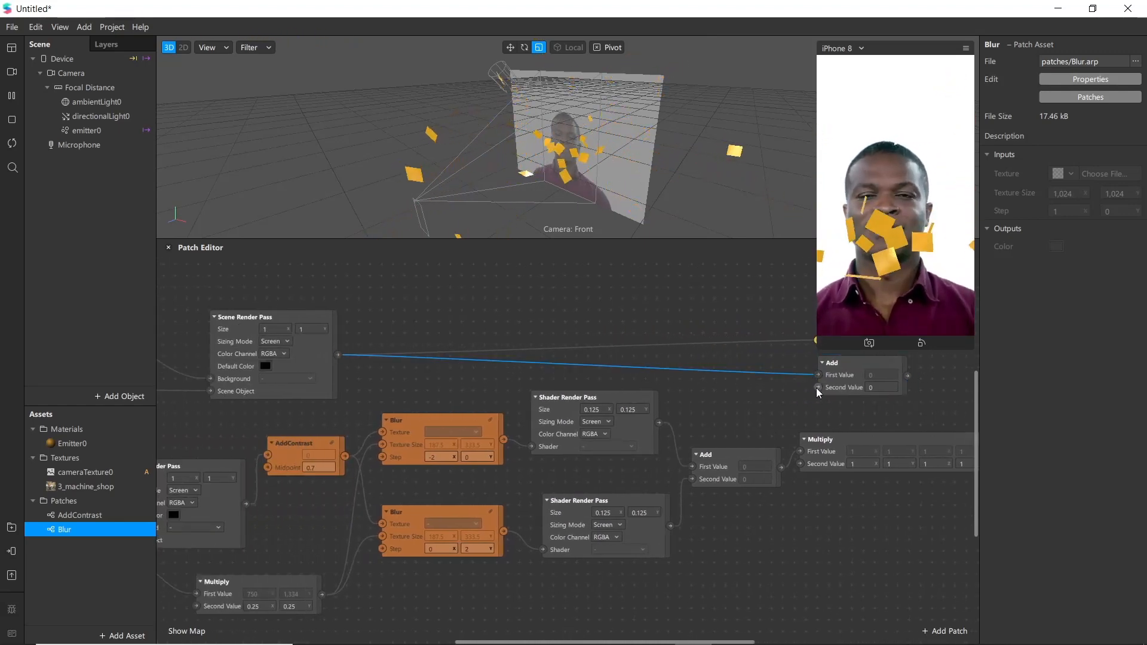
left_click_drag(728, 642, 805, 642)
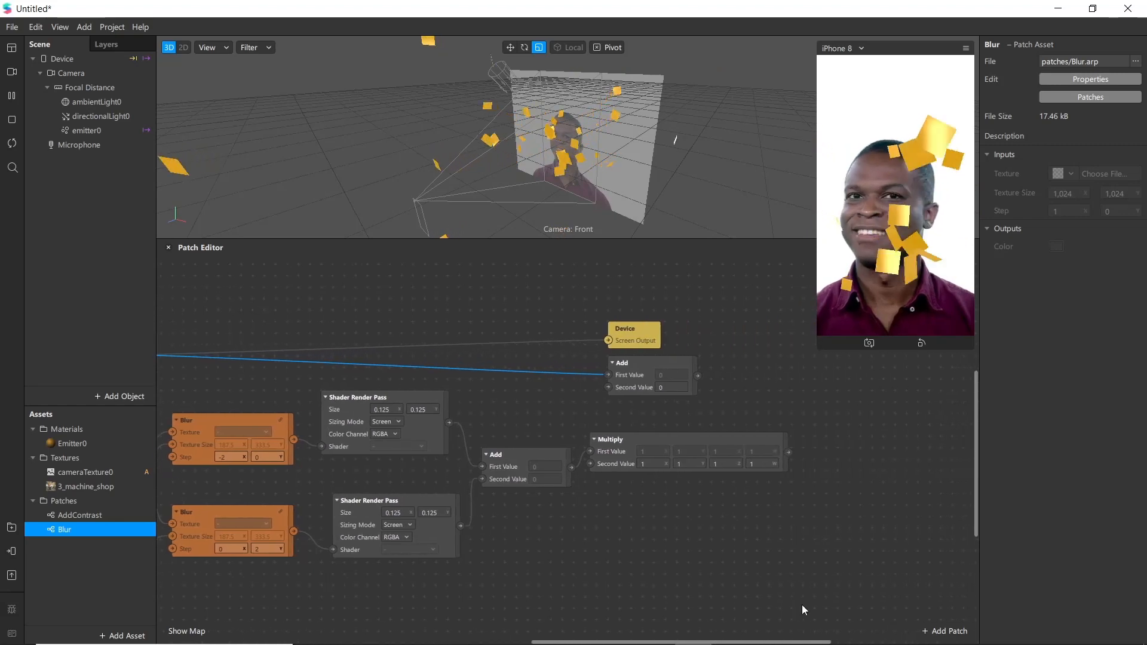
left_click_drag(789, 453, 609, 388)
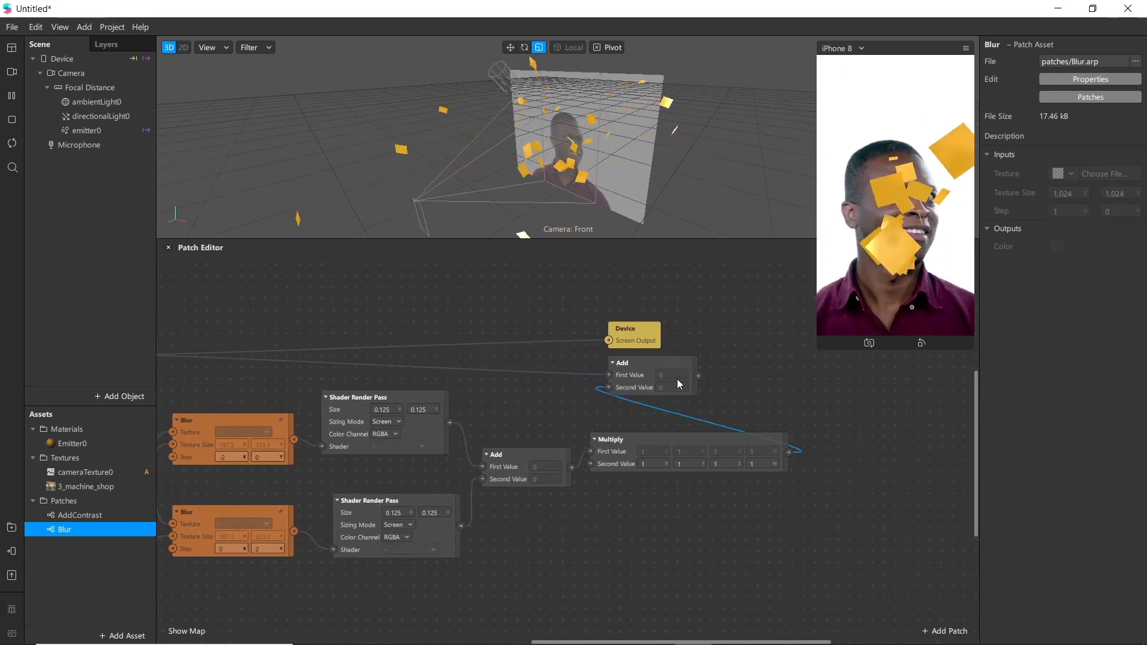
left_click_drag(696, 376, 606, 339)
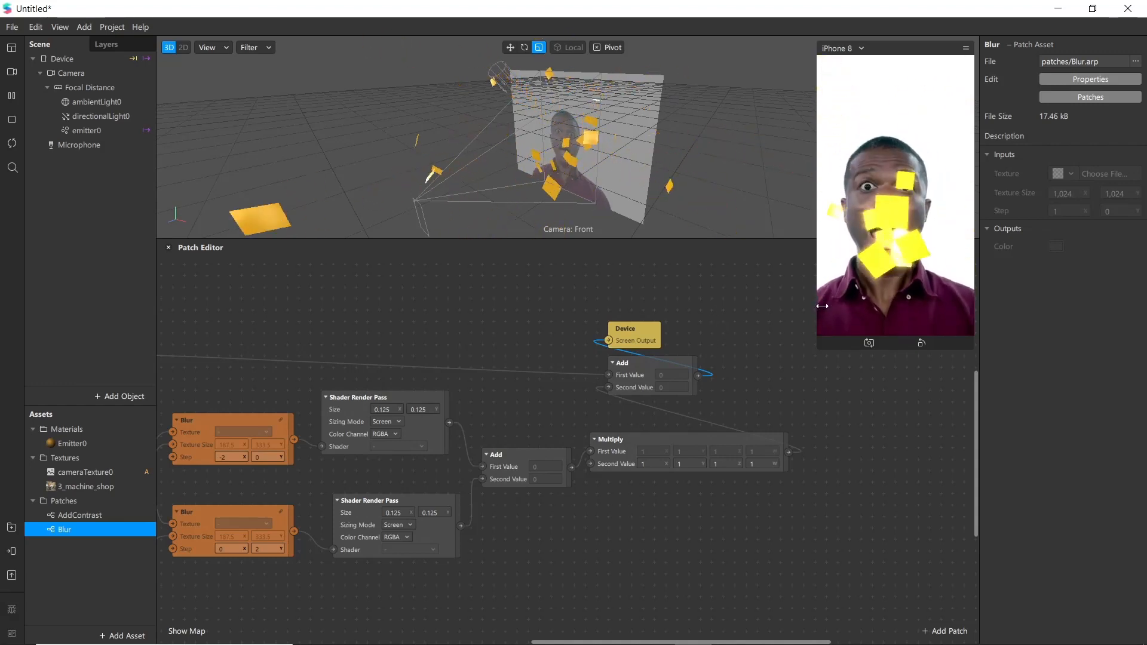
Enlarge the simulator preview slightly and move the Device screen output patch up, away from the Add patch
left_click_drag(817, 311, 714, 400)
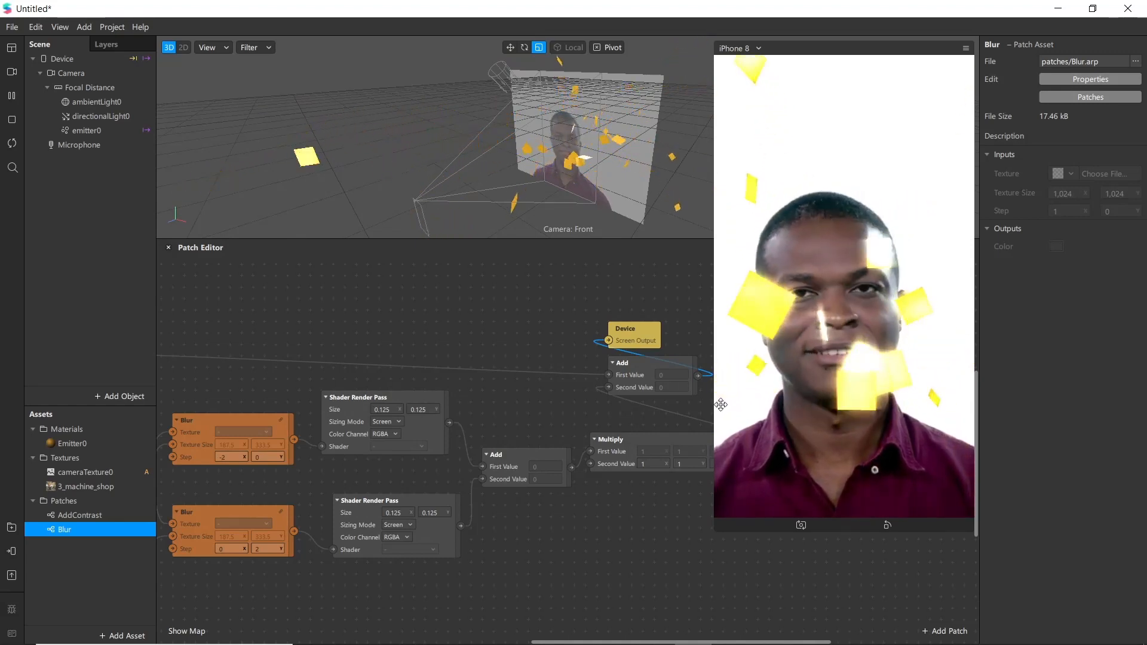
left_click_drag(714, 404, 793, 402)
left_click_drag(656, 338, 737, 315)
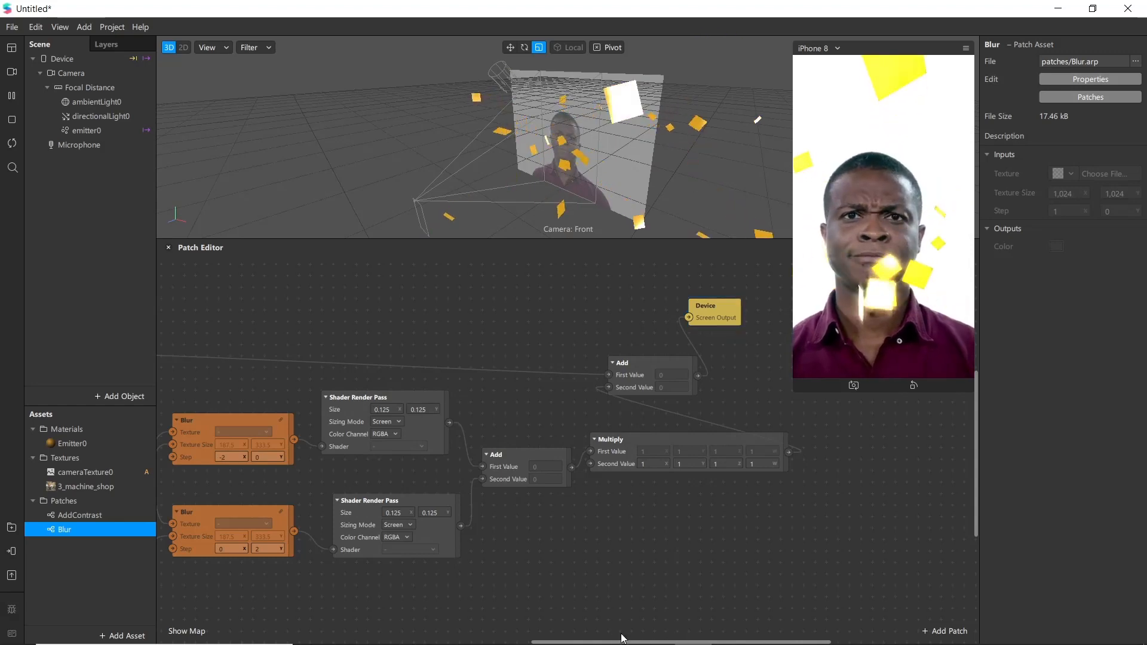
Move emitter0 down in the 3D scene to a Y position of about -0.28
left_click_drag(628, 641, 473, 619)
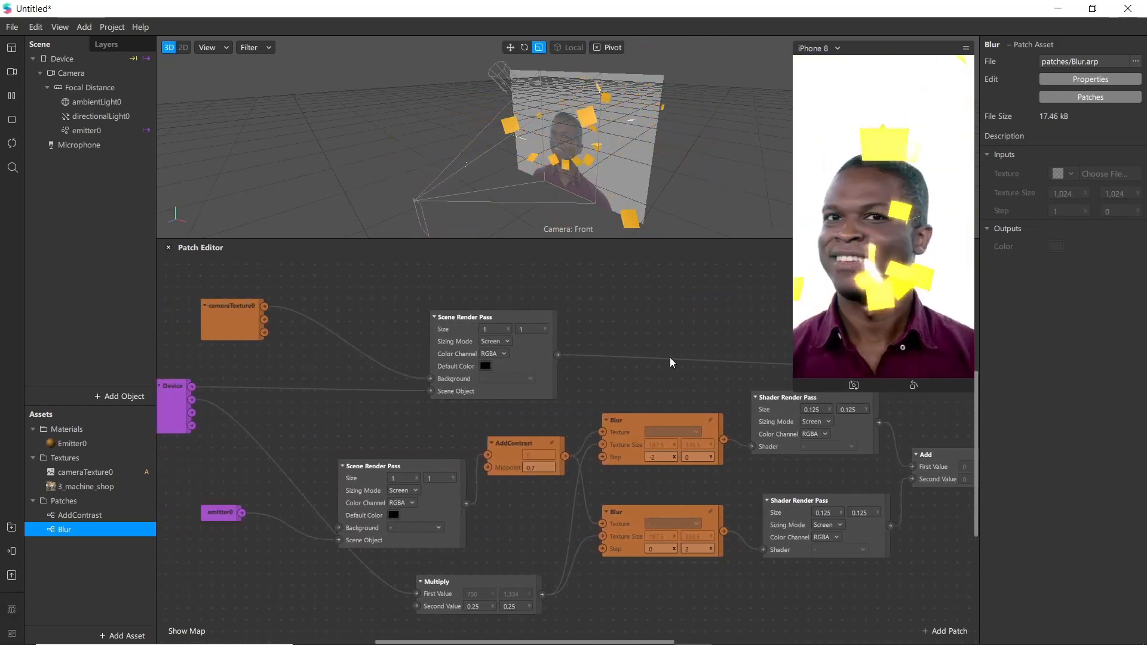
left_click(119, 130)
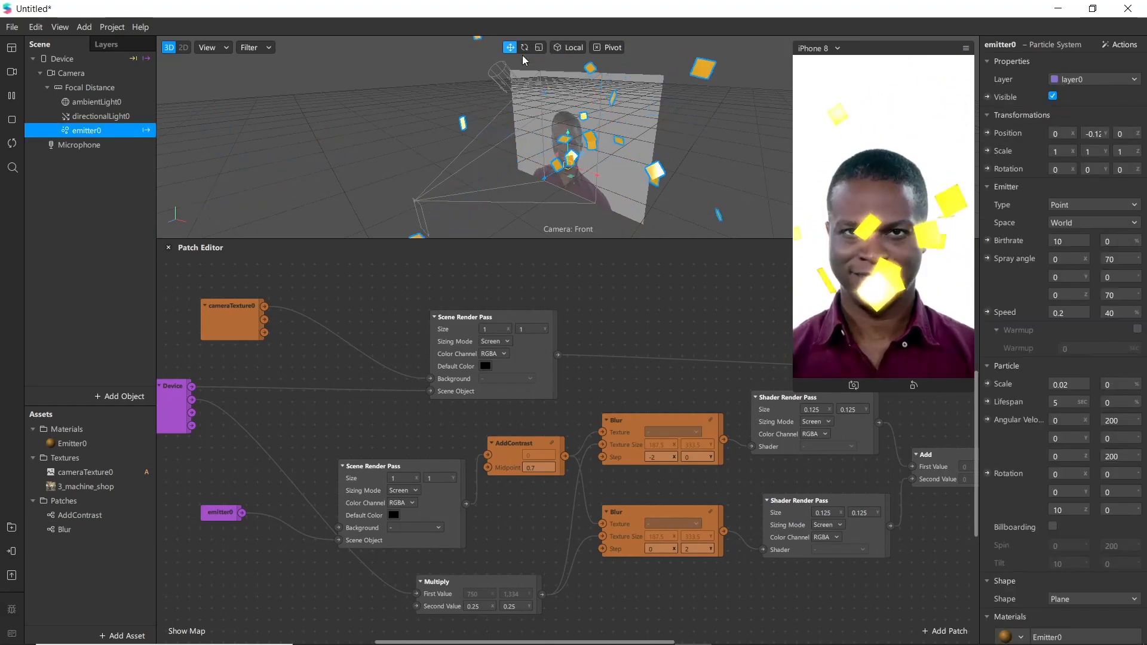
left_click_drag(568, 144, 565, 168)
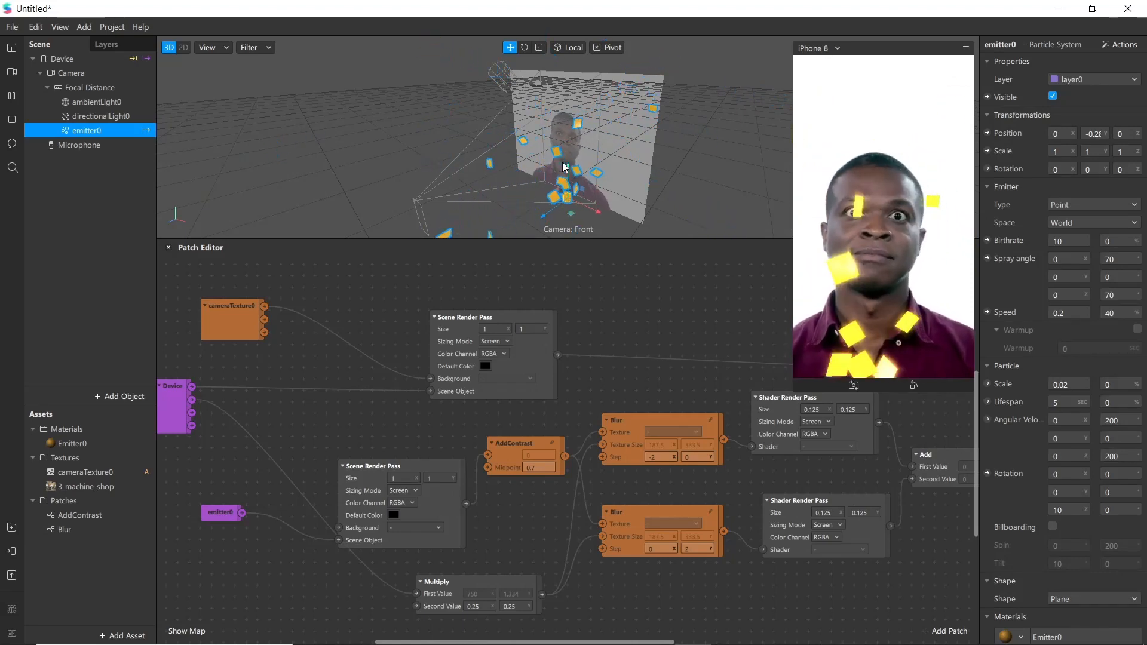
Duplicate emitter0 once and duplicate that copy twice, giving three additional emitters under Focal Distance
scroll(554, 424, "down", 8)
scroll(554, 425, "right", 4)
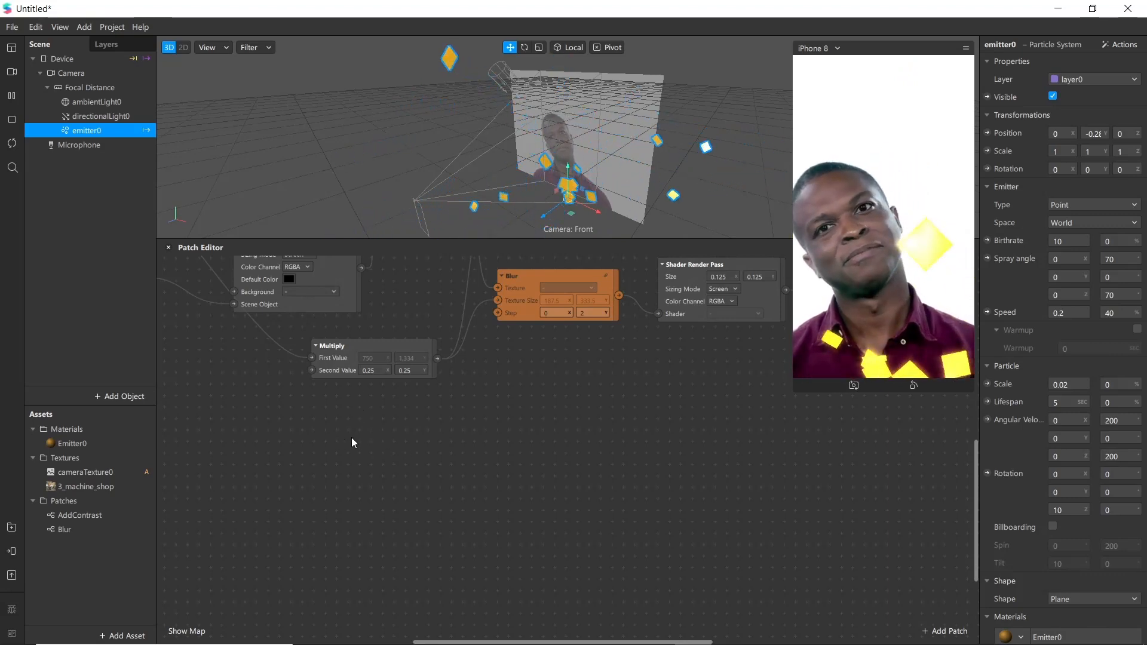
scroll(359, 467, "up", 2)
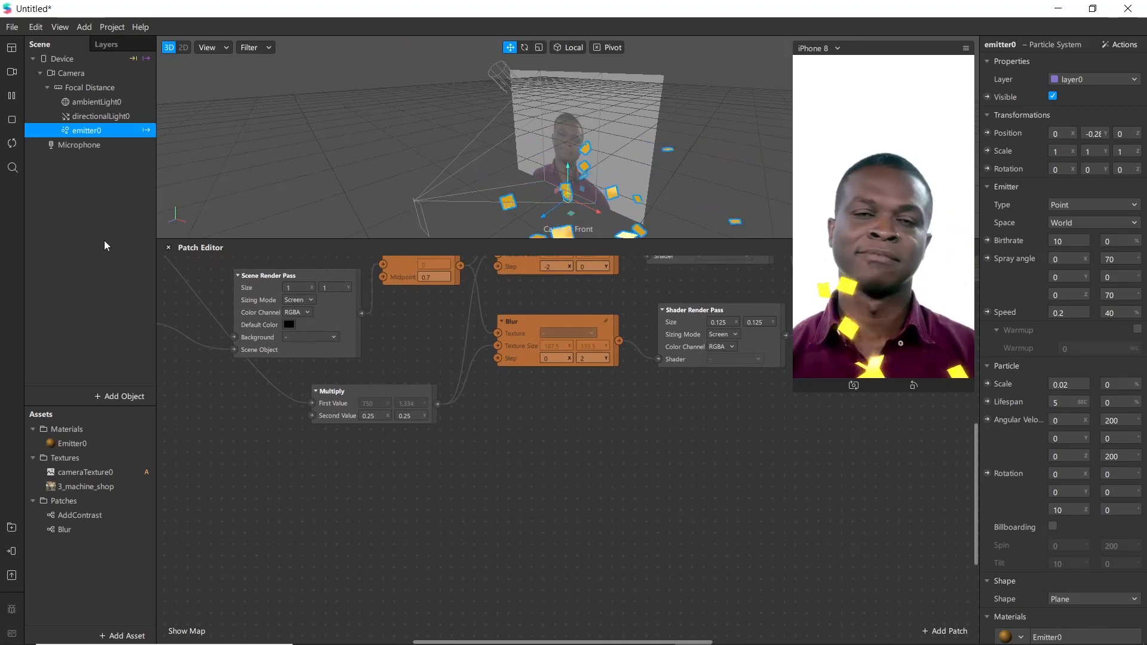
key("ctrl+d")
left_click(101, 146)
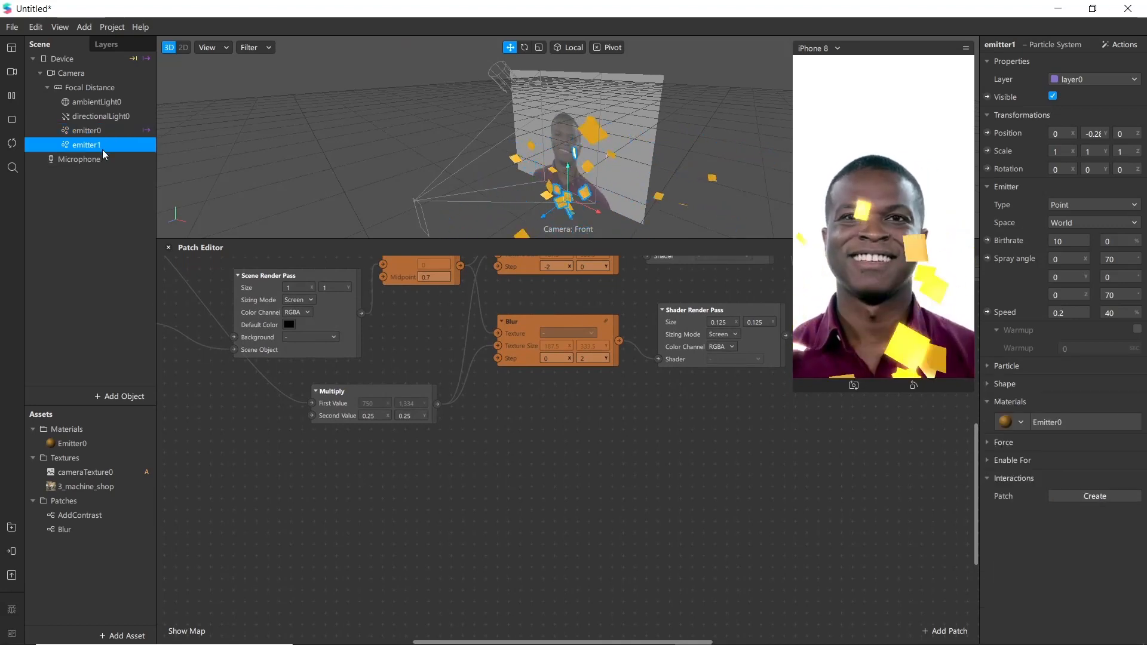
key("ctrl+d")
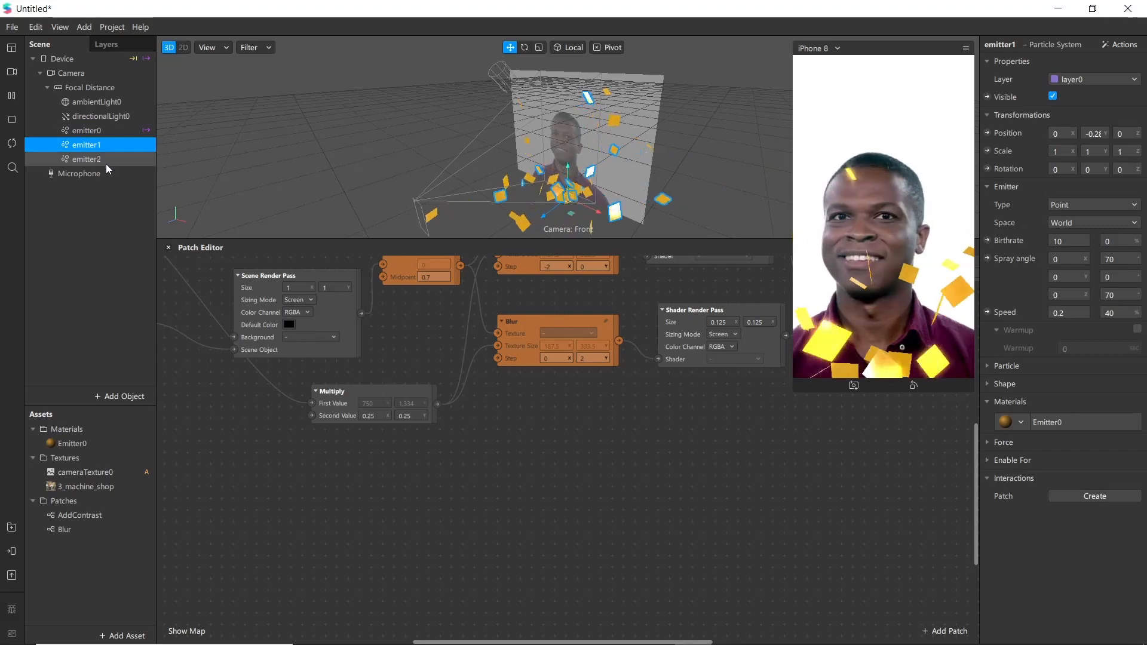
key("ctrl+d")
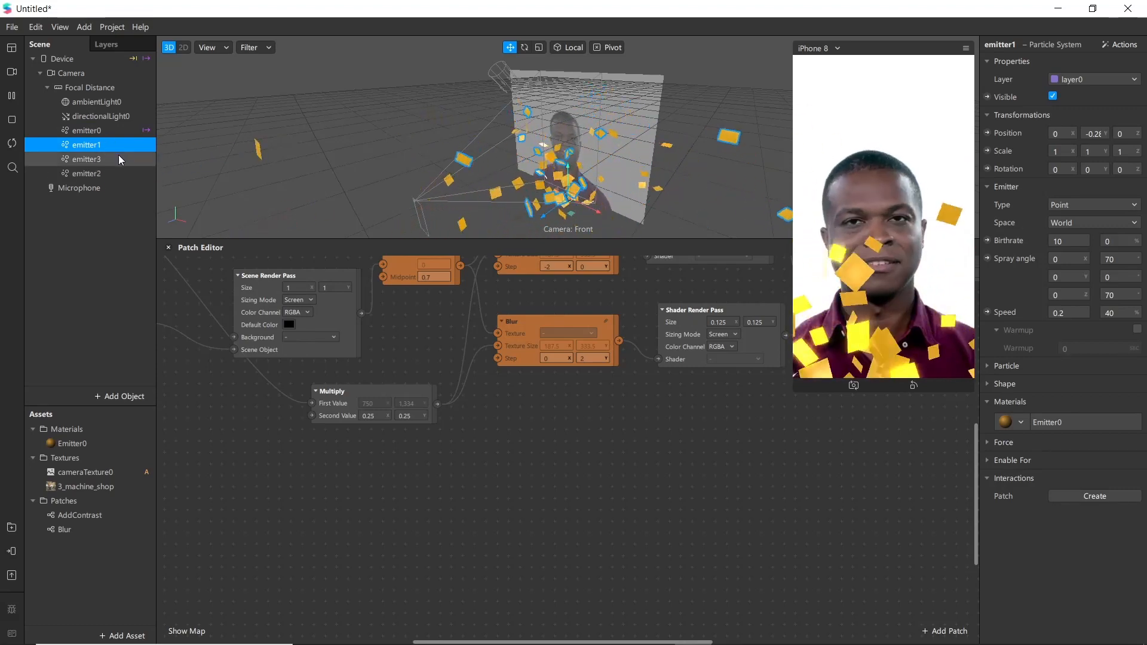
left_click(123, 129)
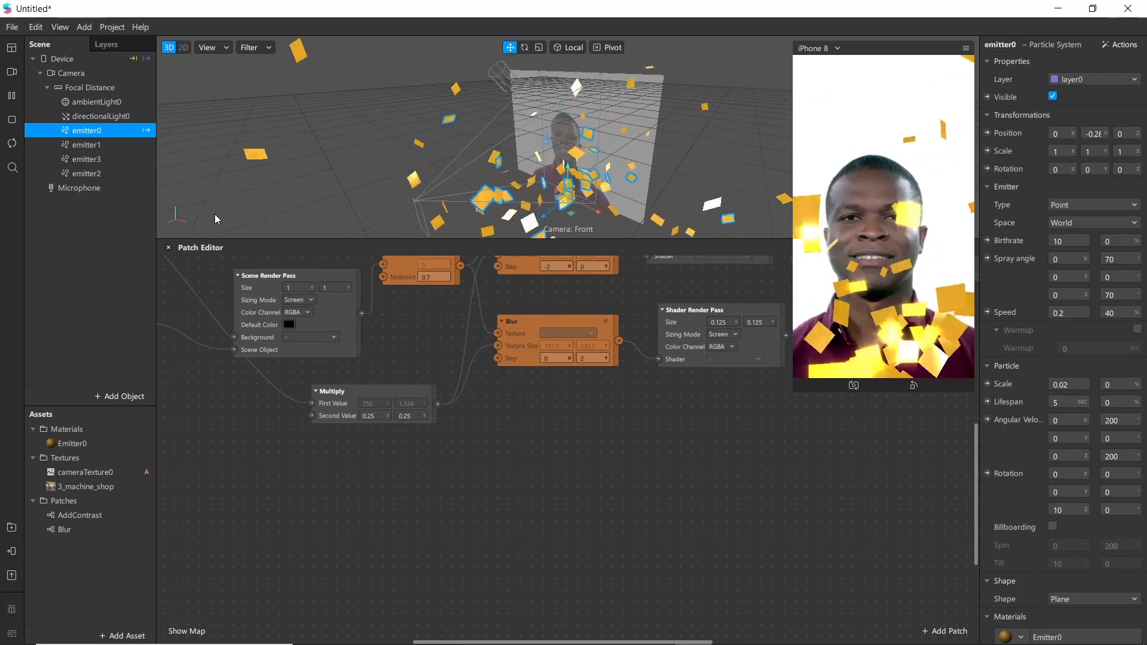
left_click(80, 175)
left_click(89, 146)
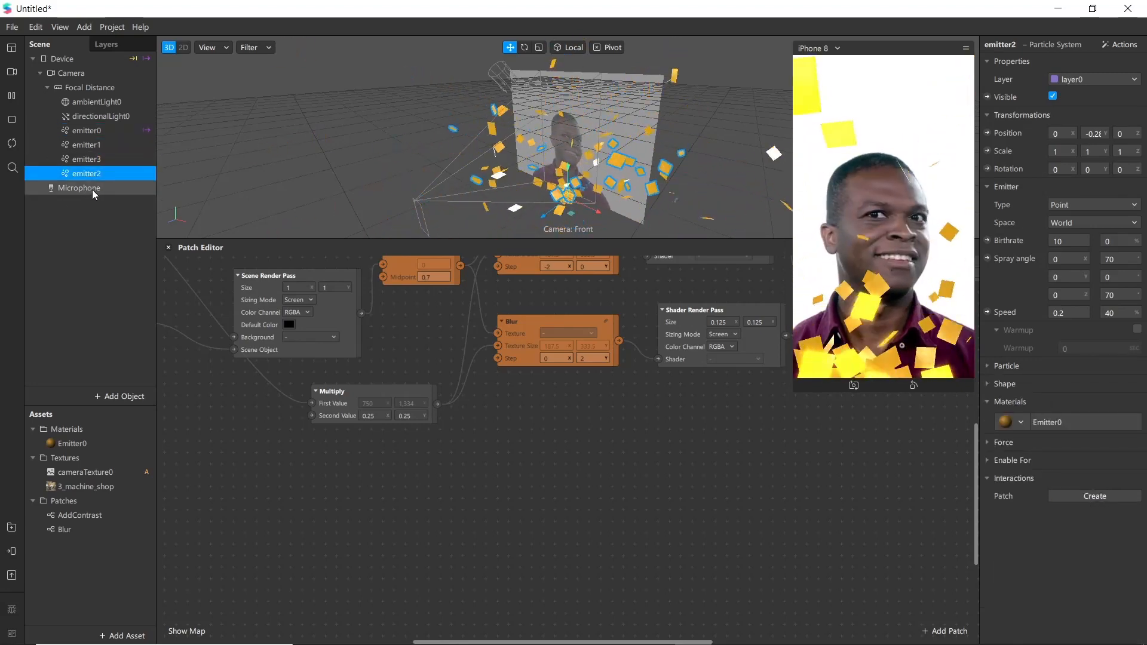
left_click(95, 189)
left_click(96, 174)
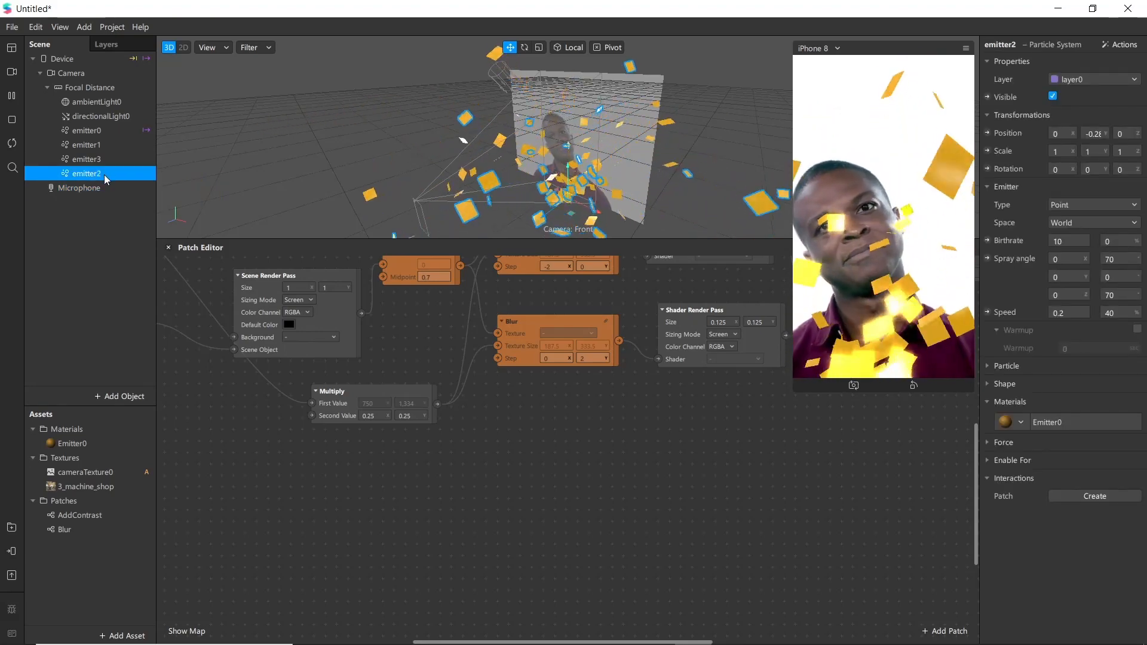
left_click(93, 130)
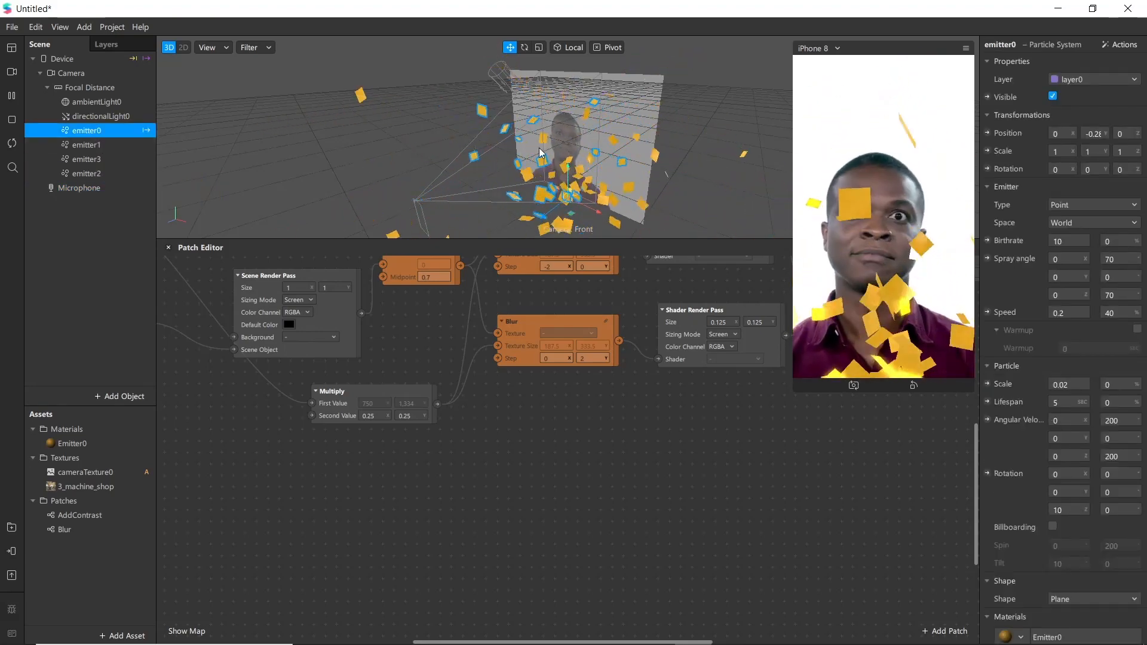
Turn off visibility for emitter1, emitter3 and emitter2, leaving only emitter0 shown
left_click(105, 144)
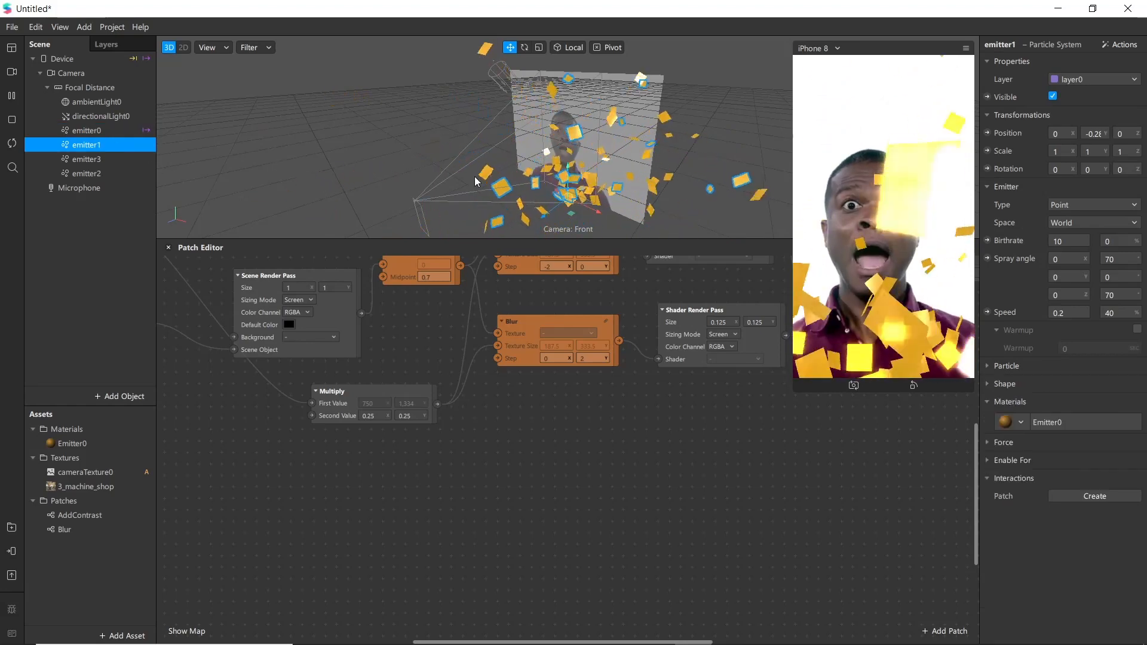
left_click(1053, 96)
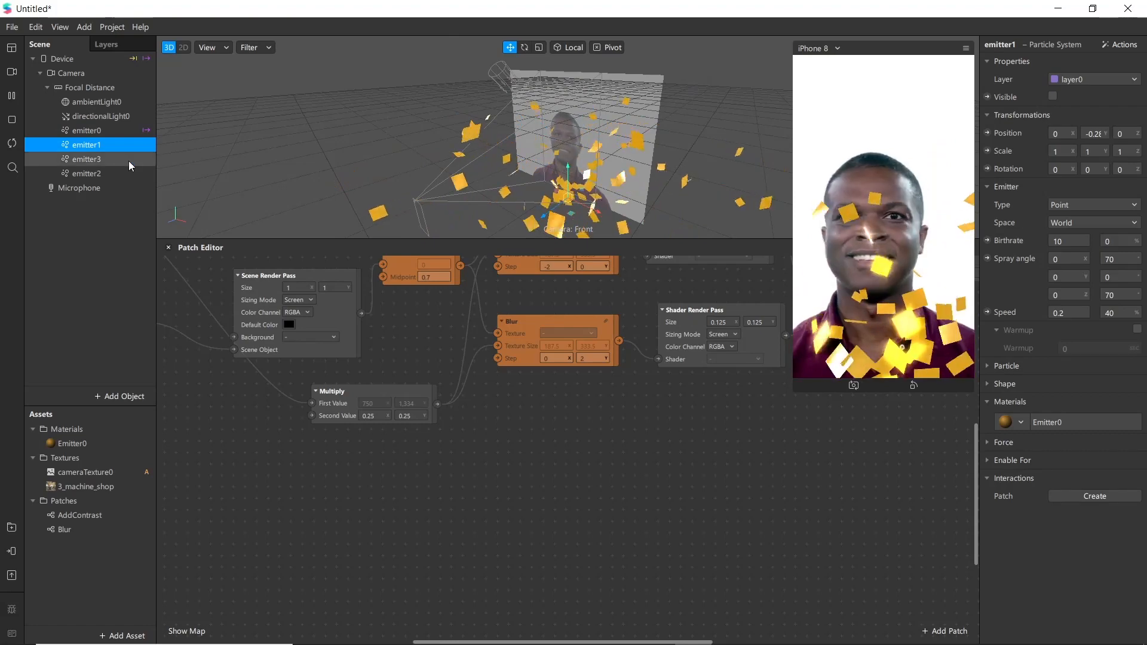
left_click(126, 159)
left_click(1053, 97)
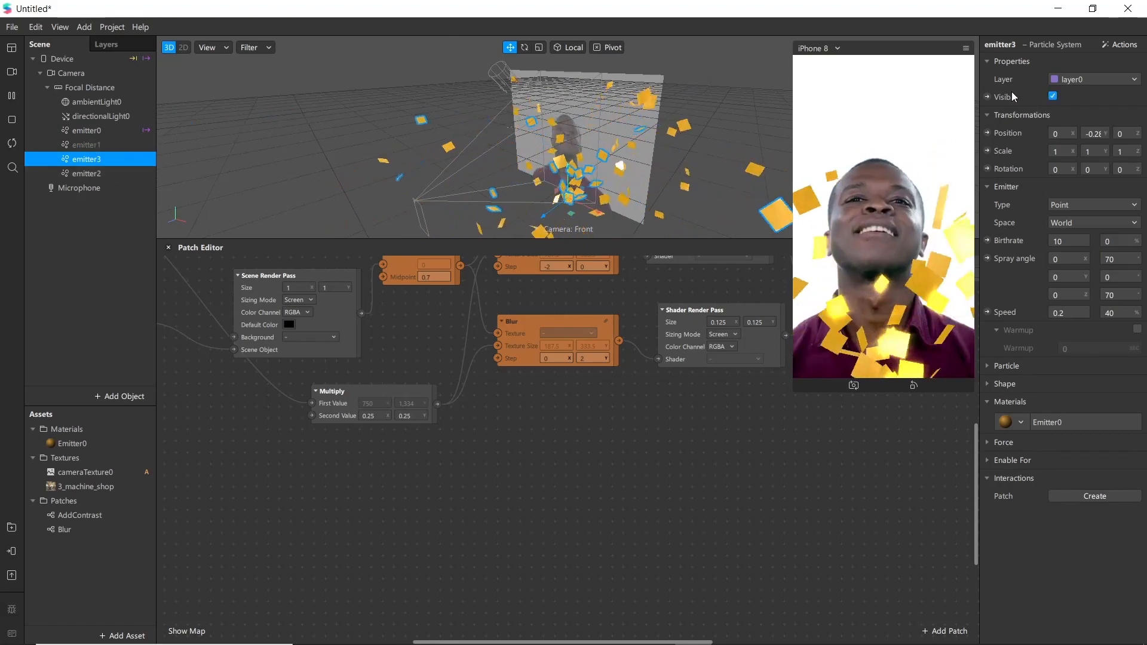
left_click(104, 173)
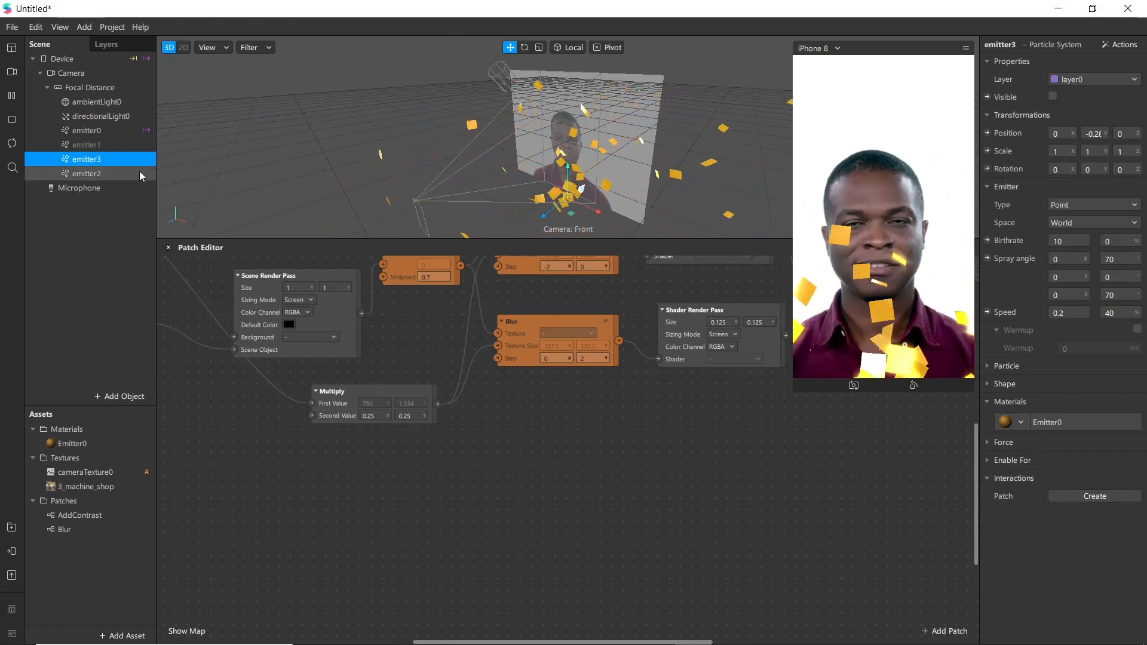
left_click(1053, 96)
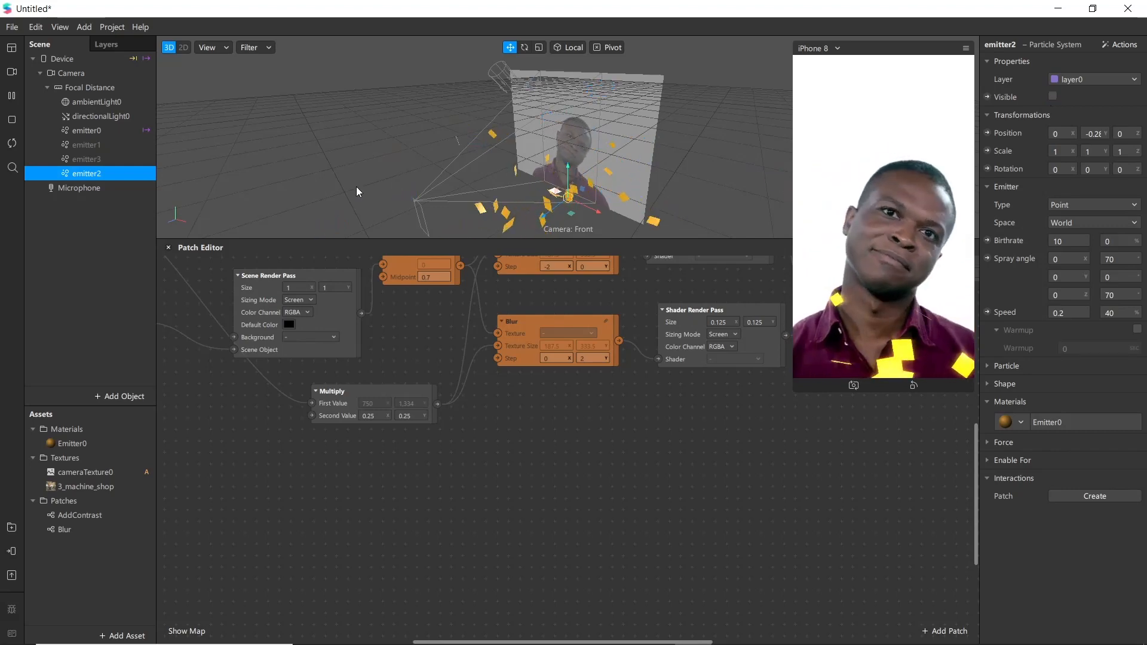
left_click(105, 132)
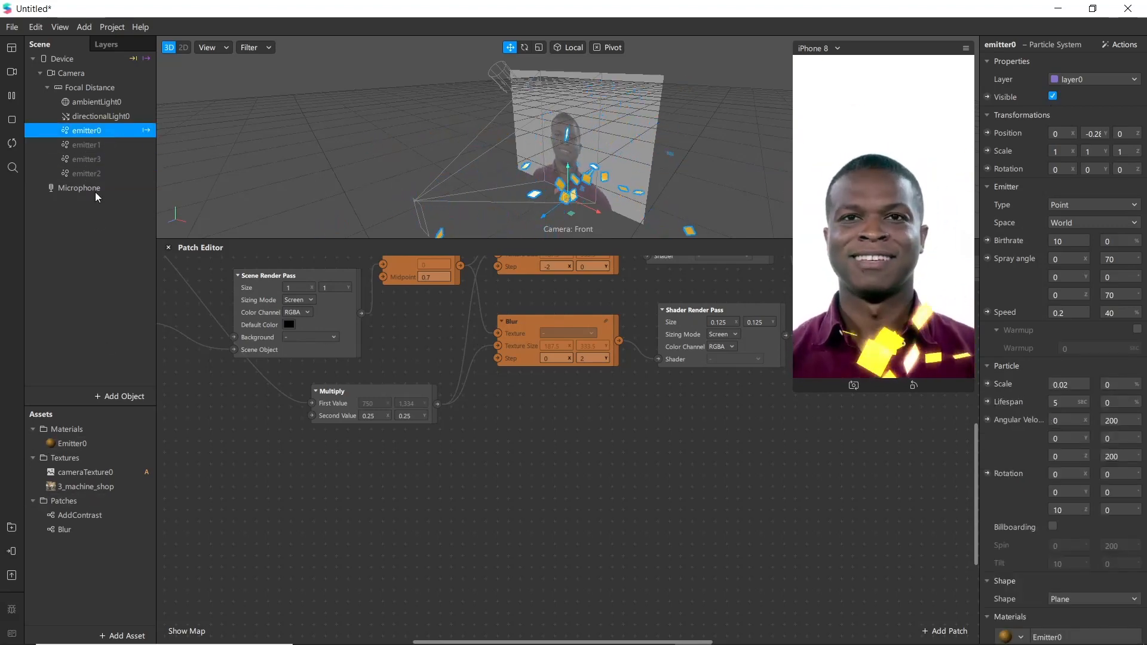
Create a new material for emitter1 and rename it Emitter1
left_click(91, 145)
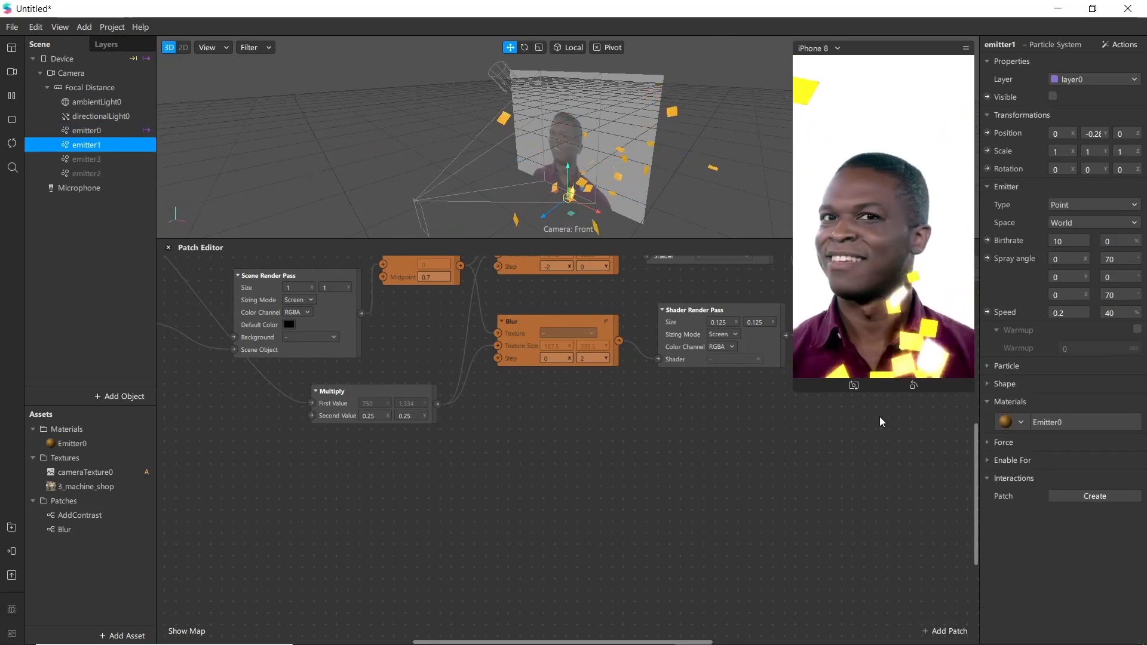
left_click(1023, 422)
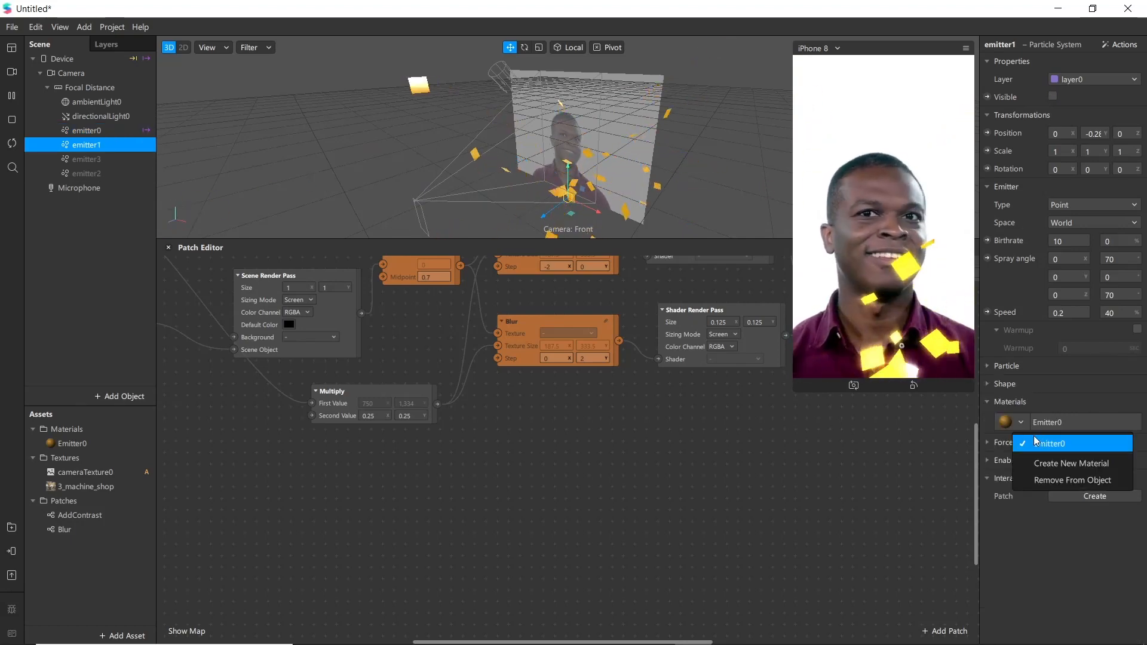
left_click(1051, 465)
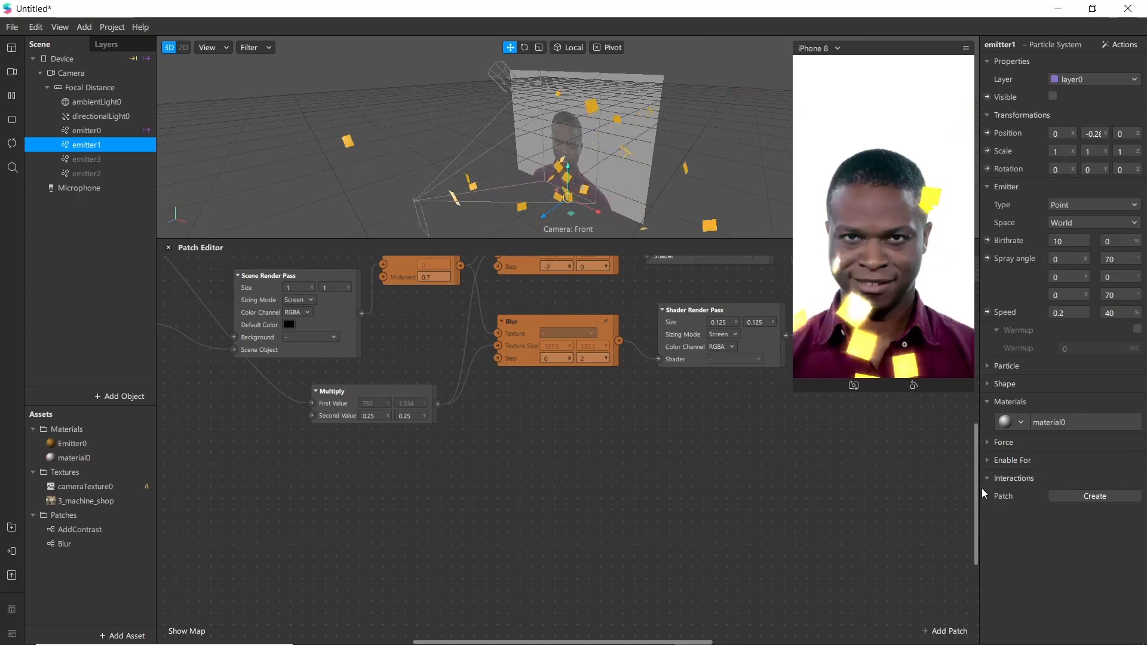
double_click(91, 457)
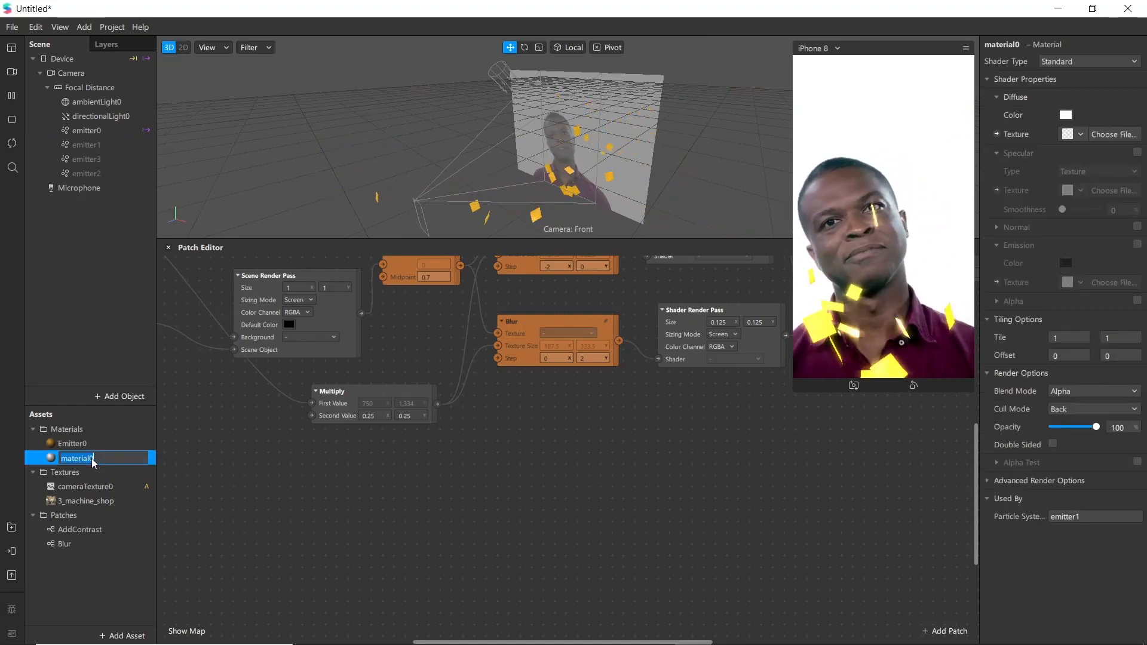
type("E")
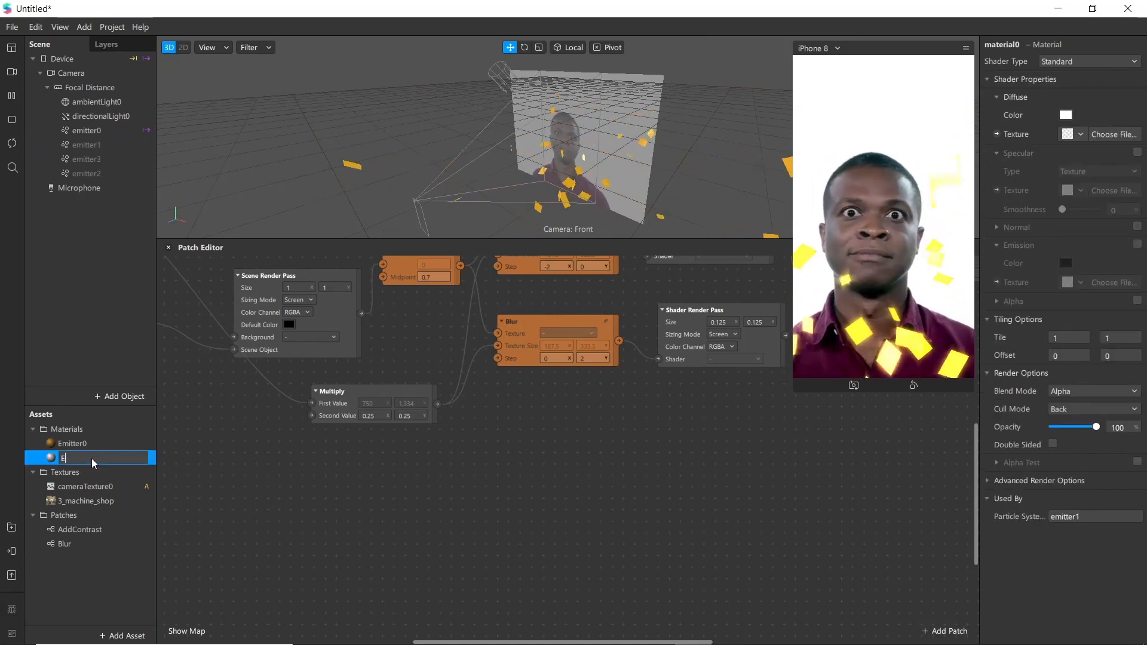
type("mitter1")
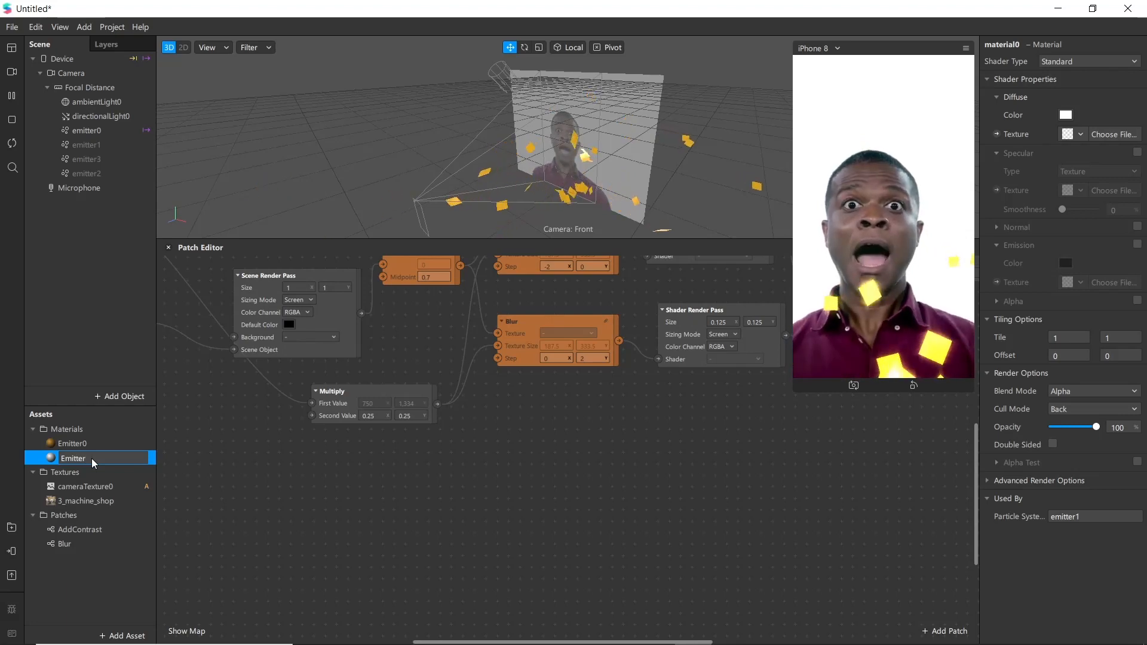
key("Return")
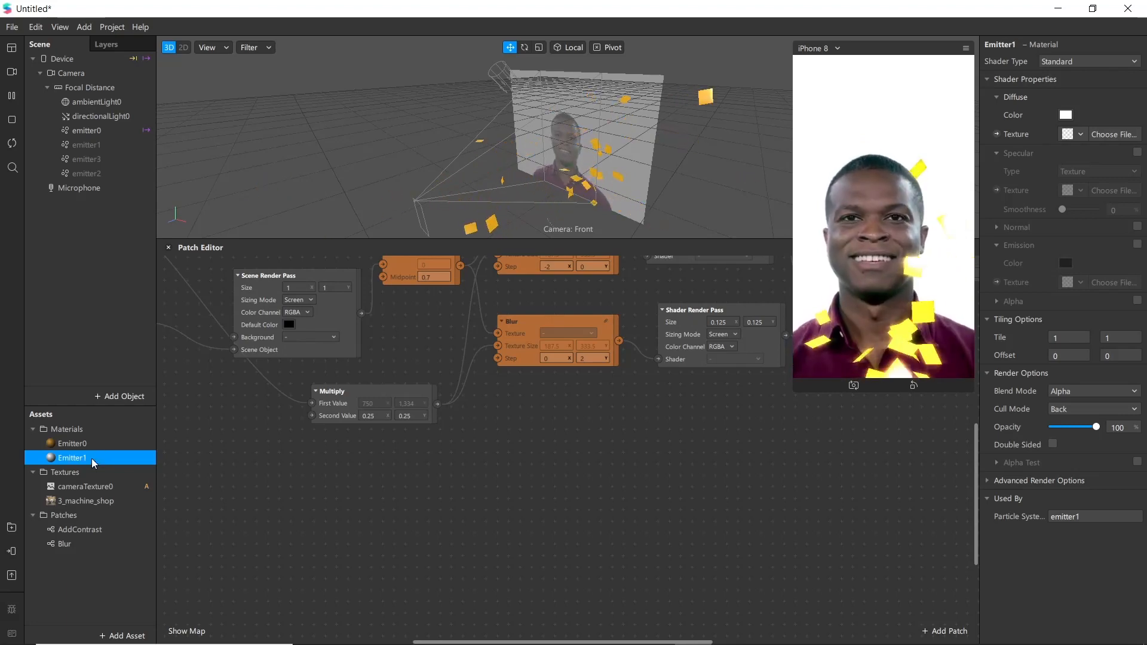
Create a new material for emitter3 and rename it Emitter3
left_click(102, 157)
left_click(1021, 422)
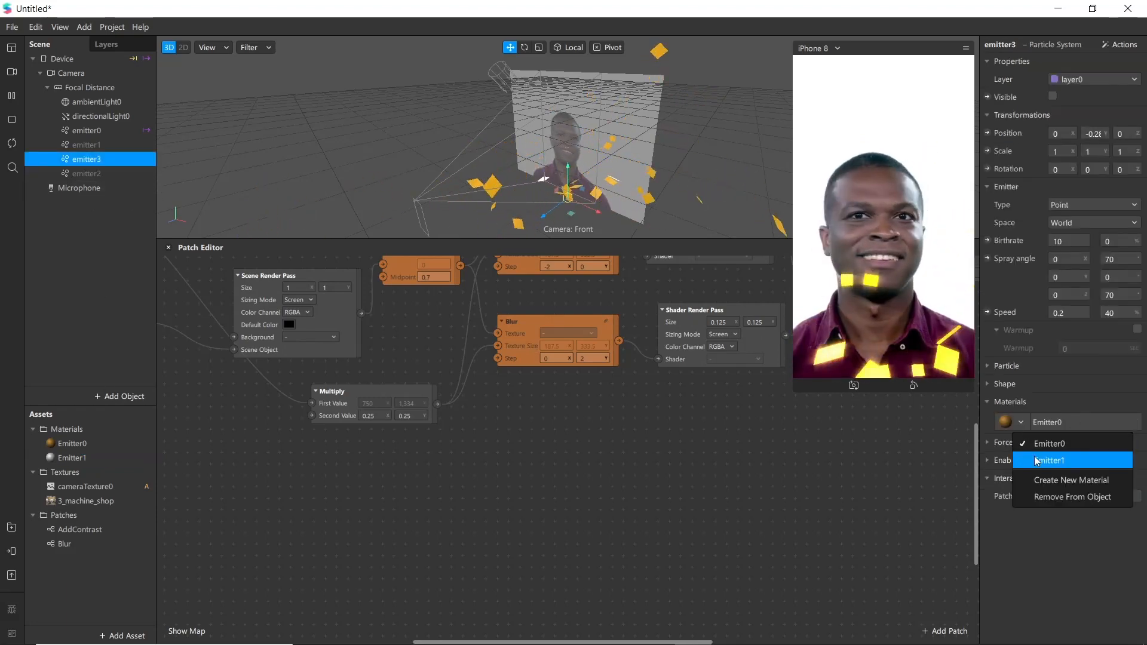
left_click(1053, 481)
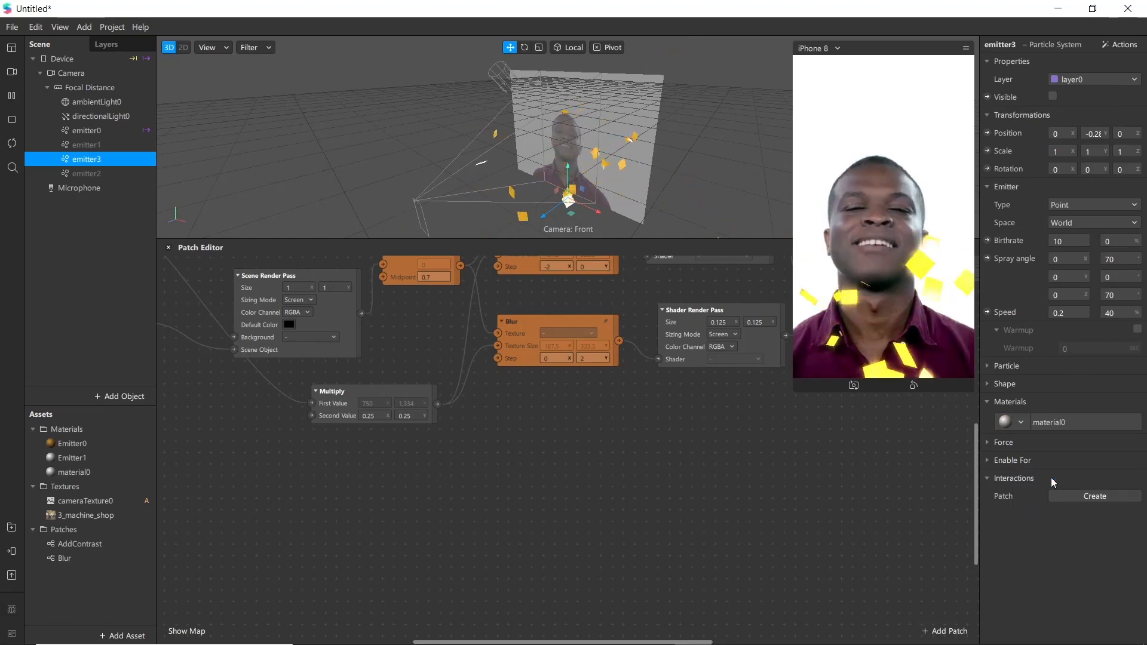
double_click(109, 473)
type("Em")
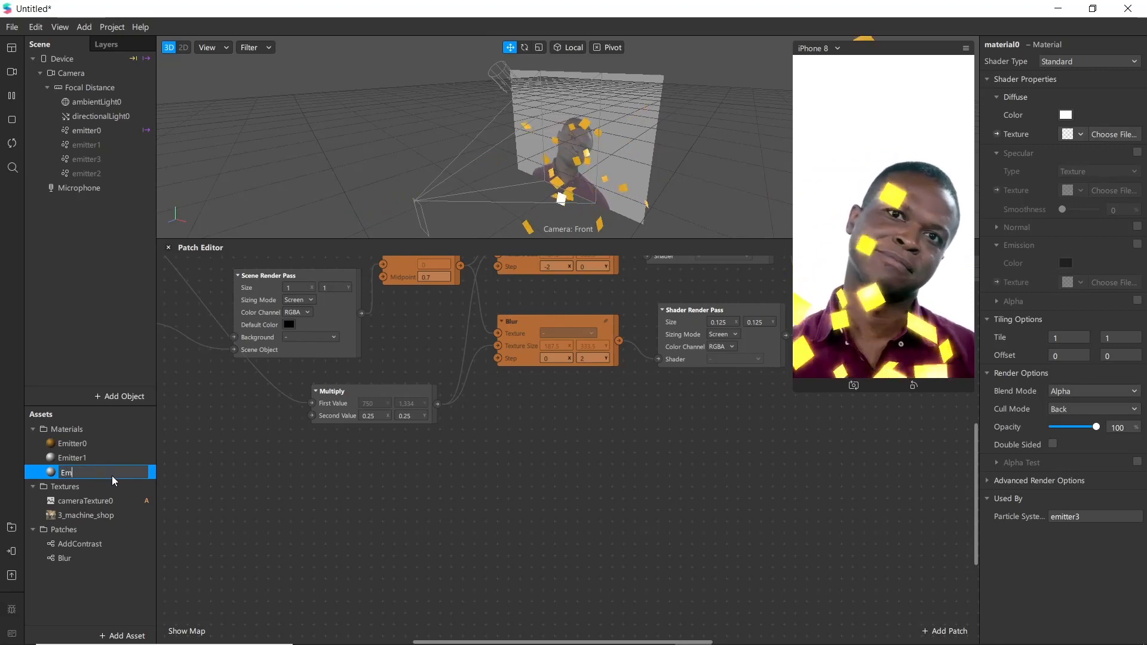
type("itter")
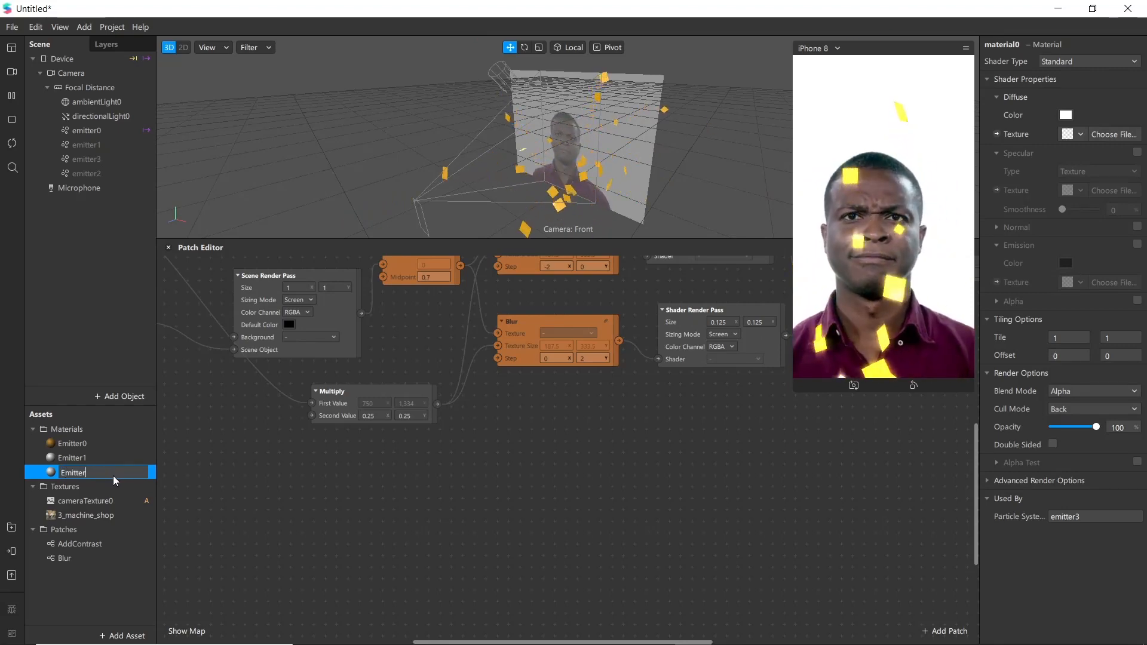
type("2")
key("Return")
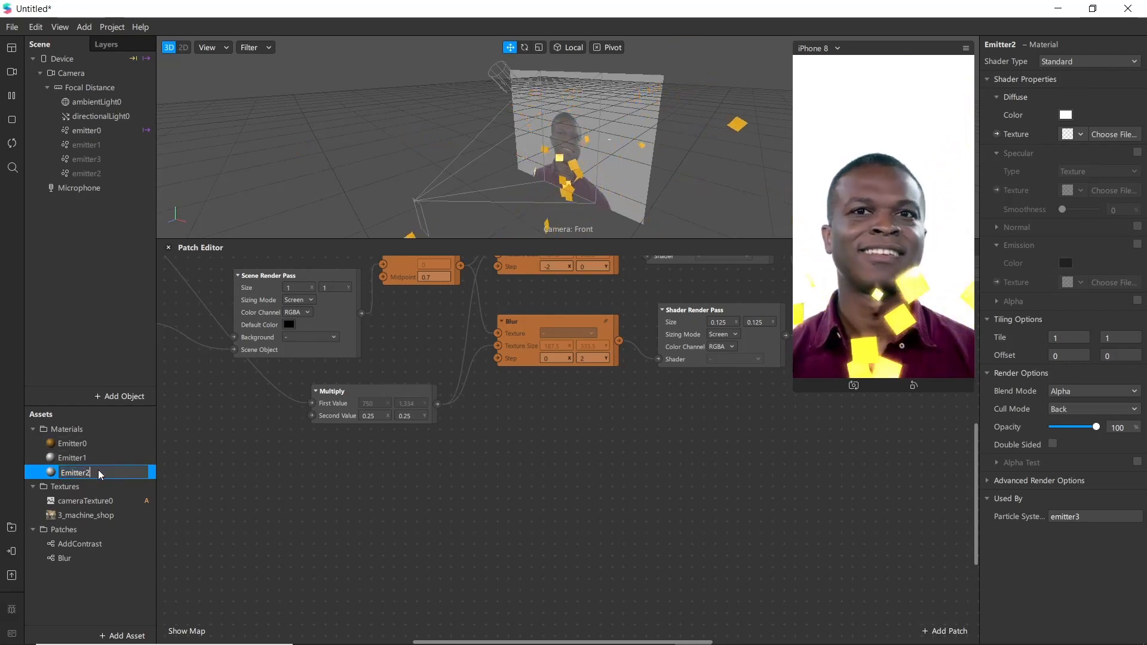
key("BackSpace")
type("3")
key("Return")
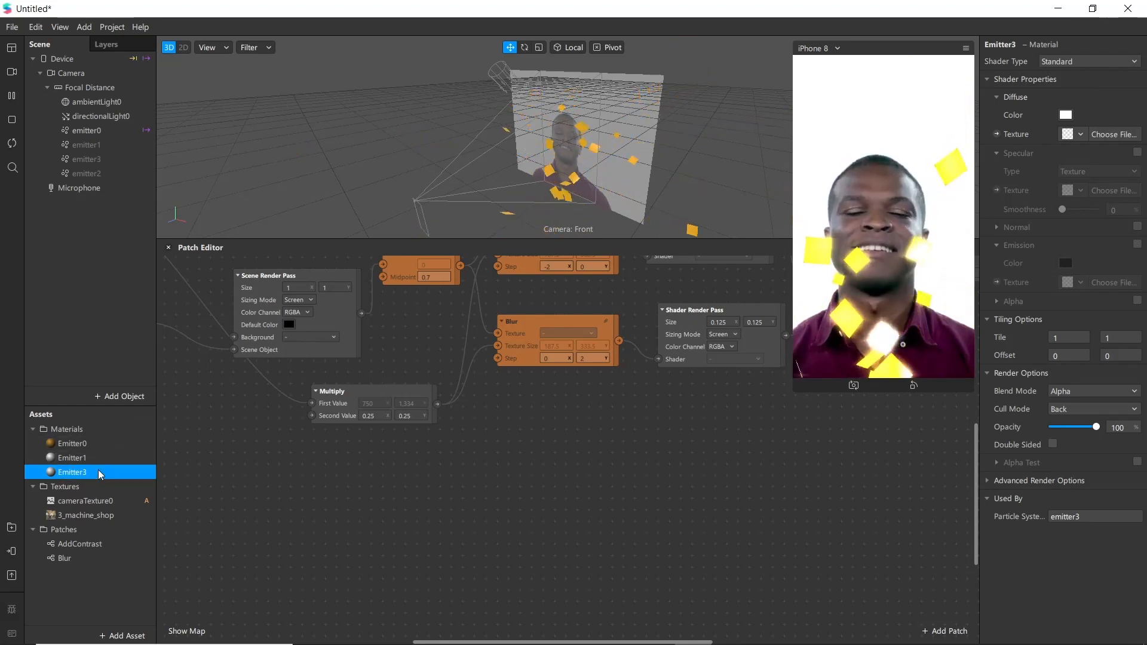
Create a new material for emitter2 and rename it Emitter2
left_click(108, 173)
left_click(1021, 422)
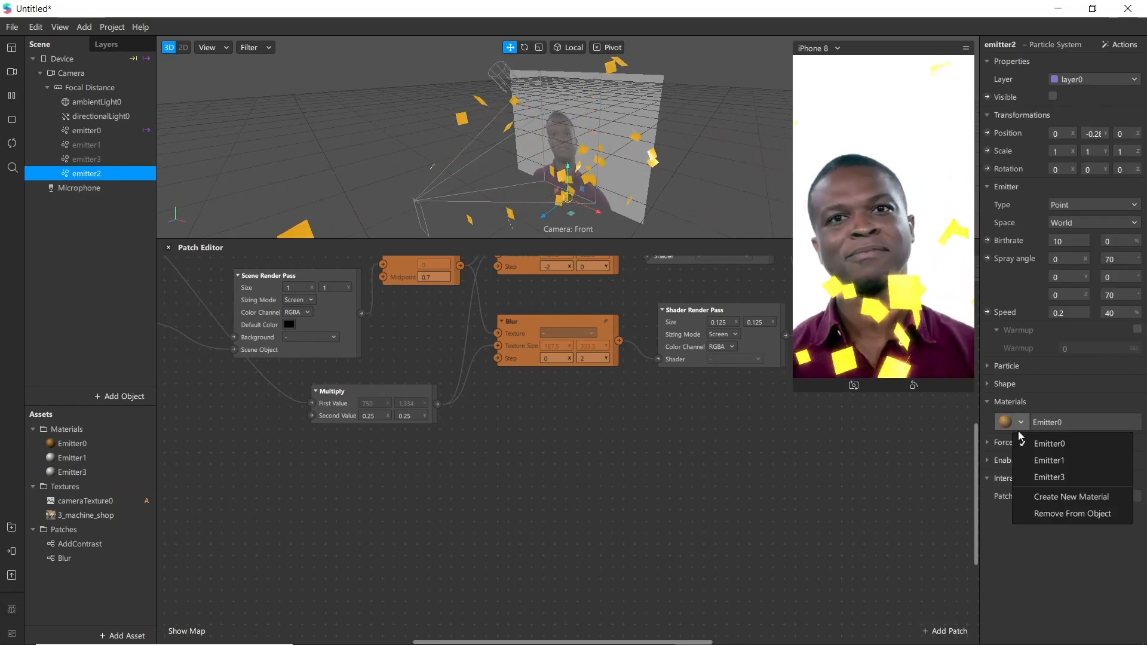
left_click(1056, 503)
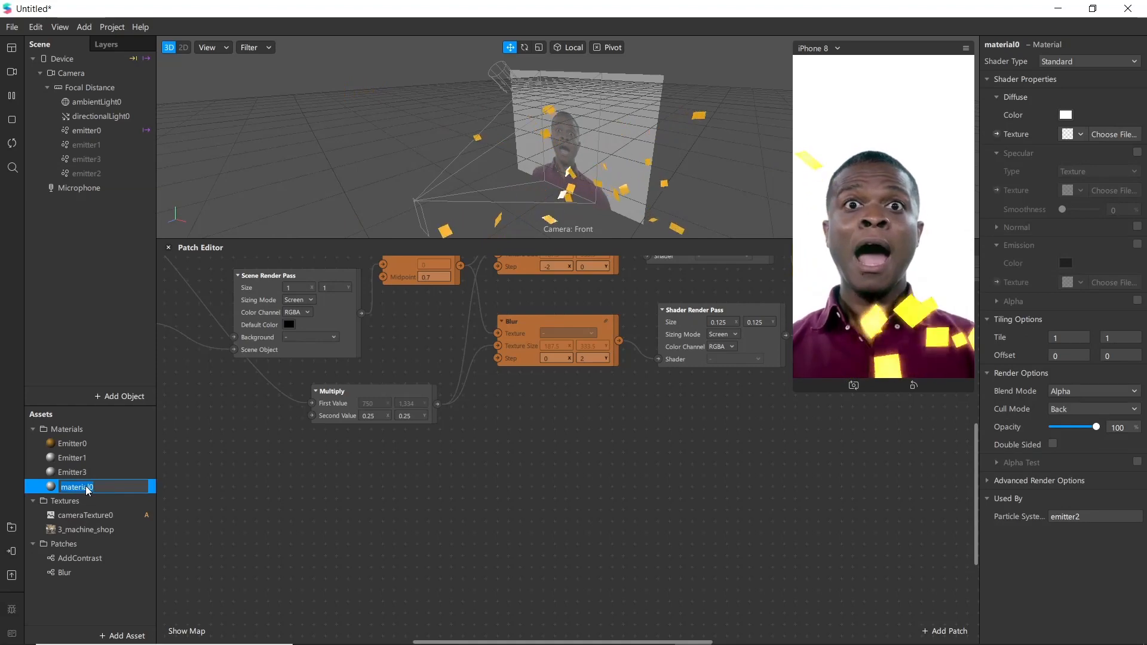
key("BackSpace")
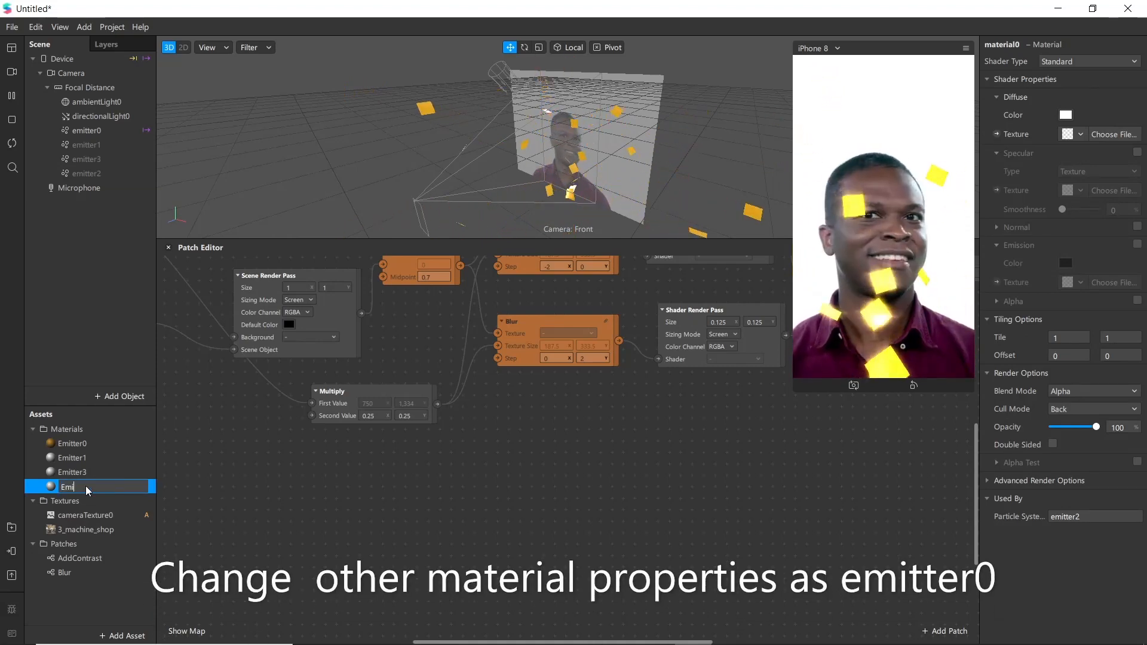
type("mitter2")
key("Return")
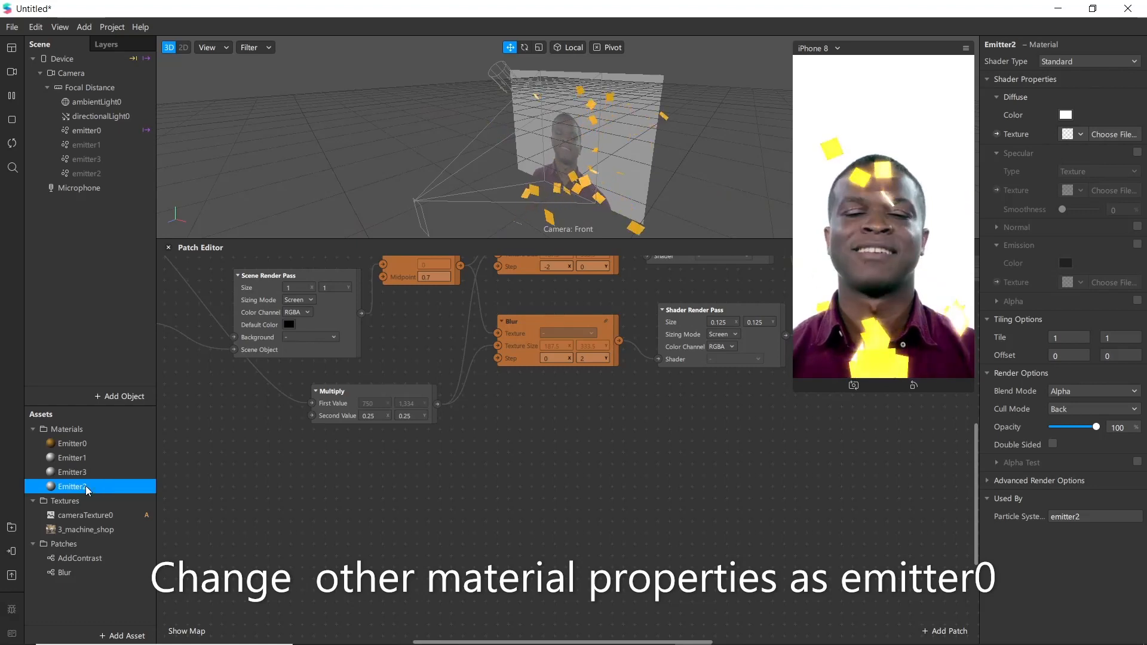
Set the Emitter1 material's shader type to Physically-Based
left_click(80, 459)
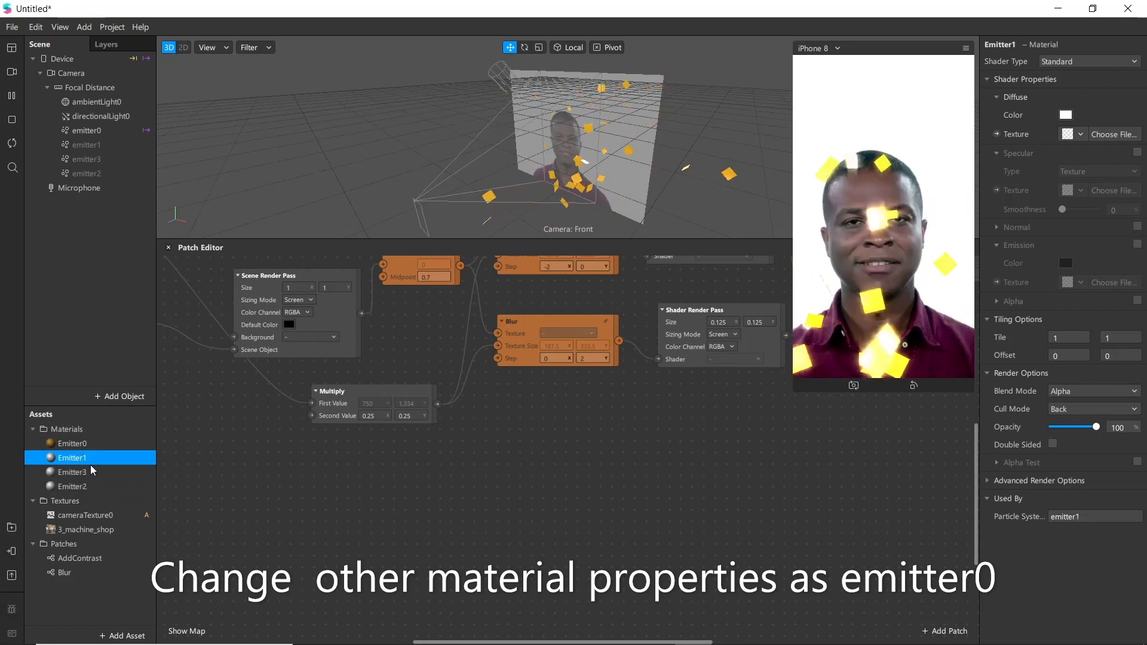
left_click(1064, 62)
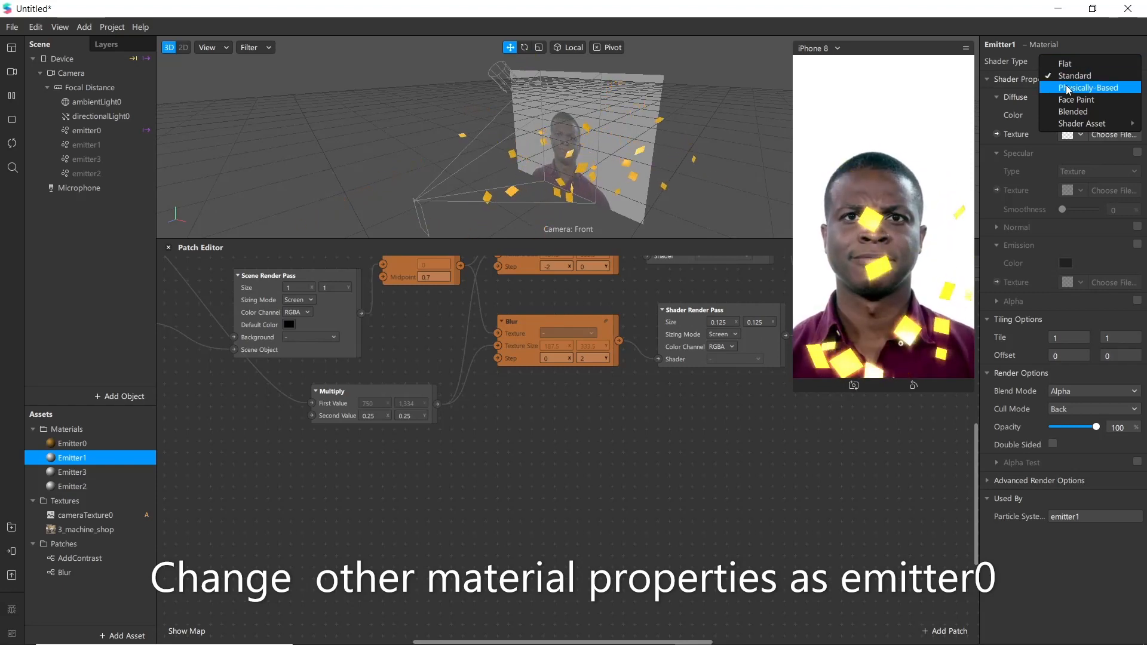
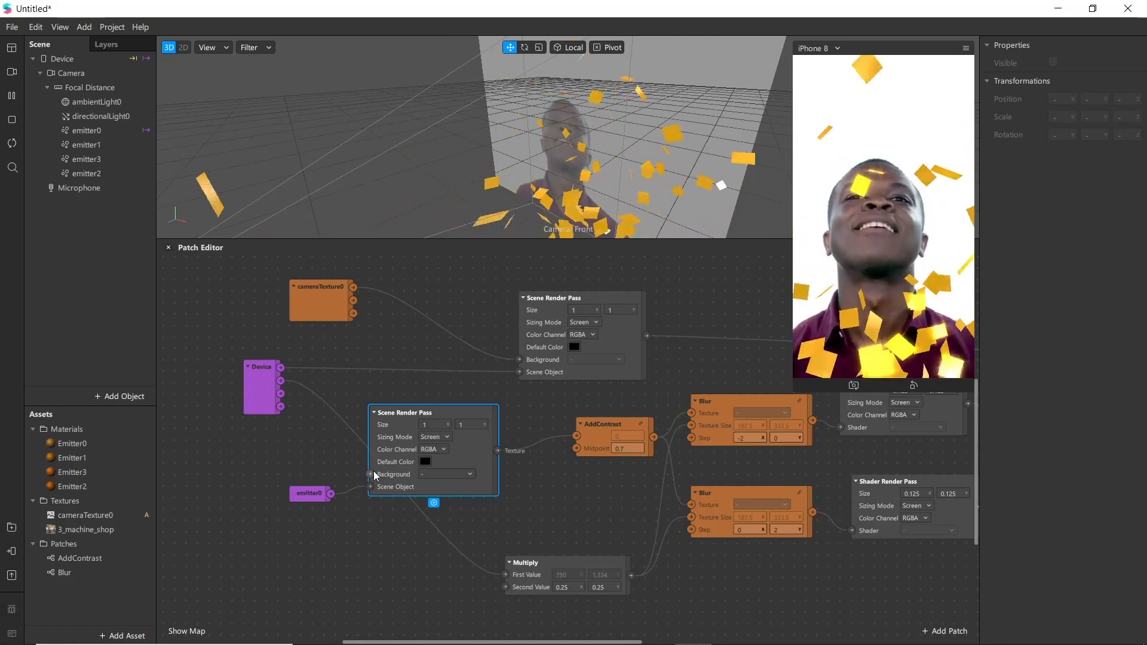
Add emitter1, emitter3 and emitter2 as object patches, stacked below the emitter0 patch
scroll(287, 418, "down", 2)
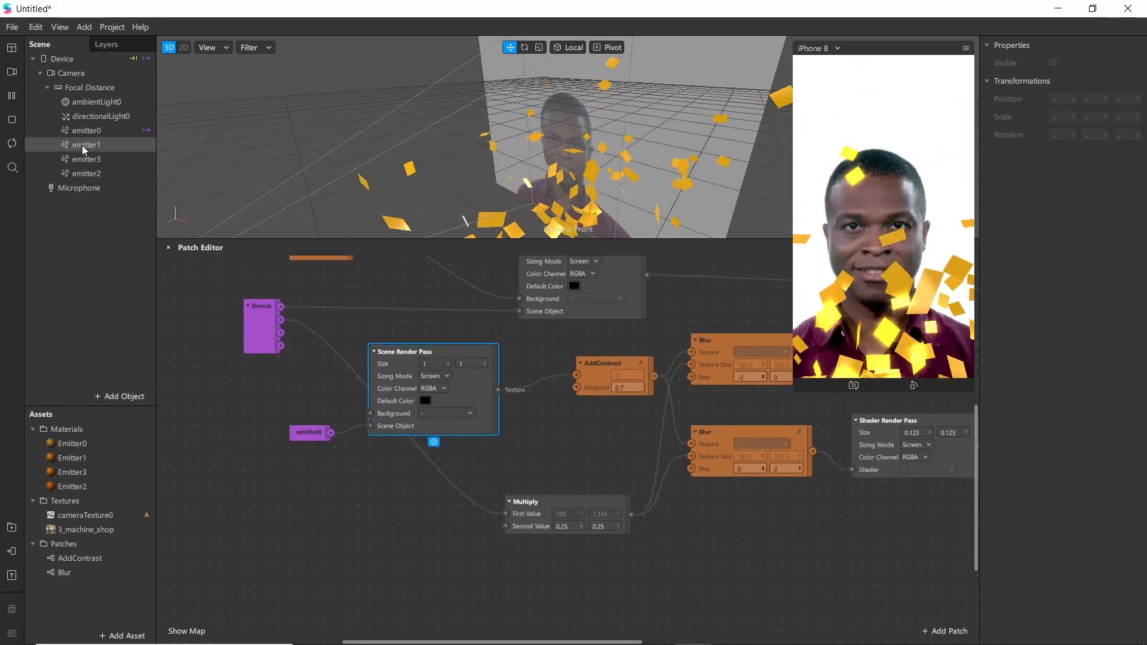
left_click_drag(81, 146, 299, 470)
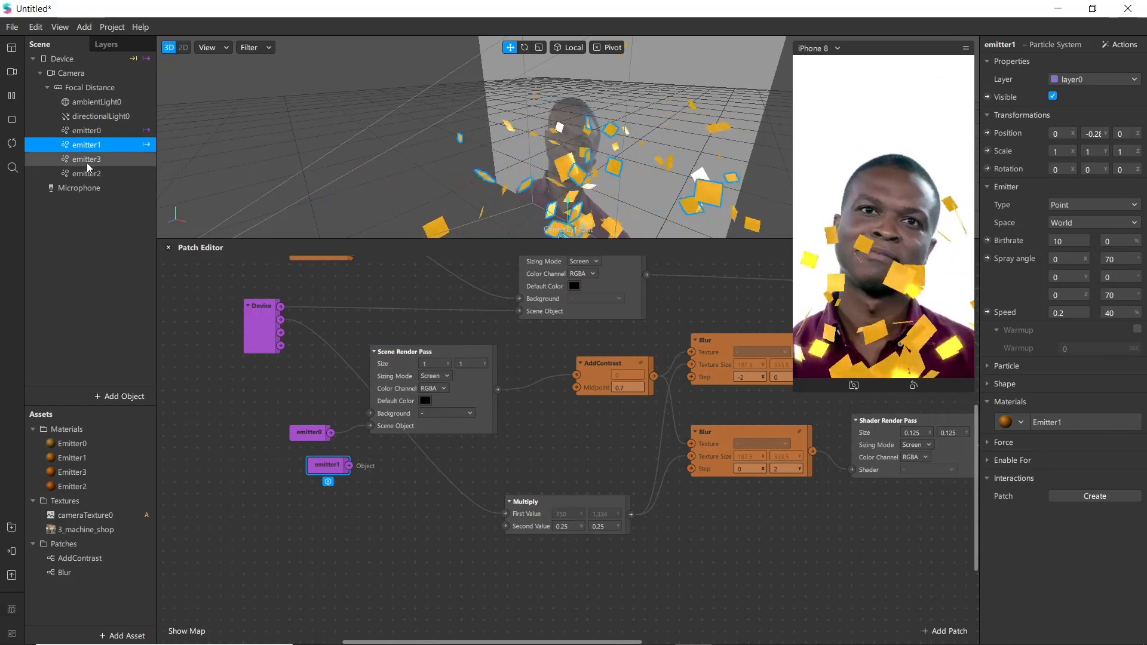
left_click_drag(87, 162, 332, 508)
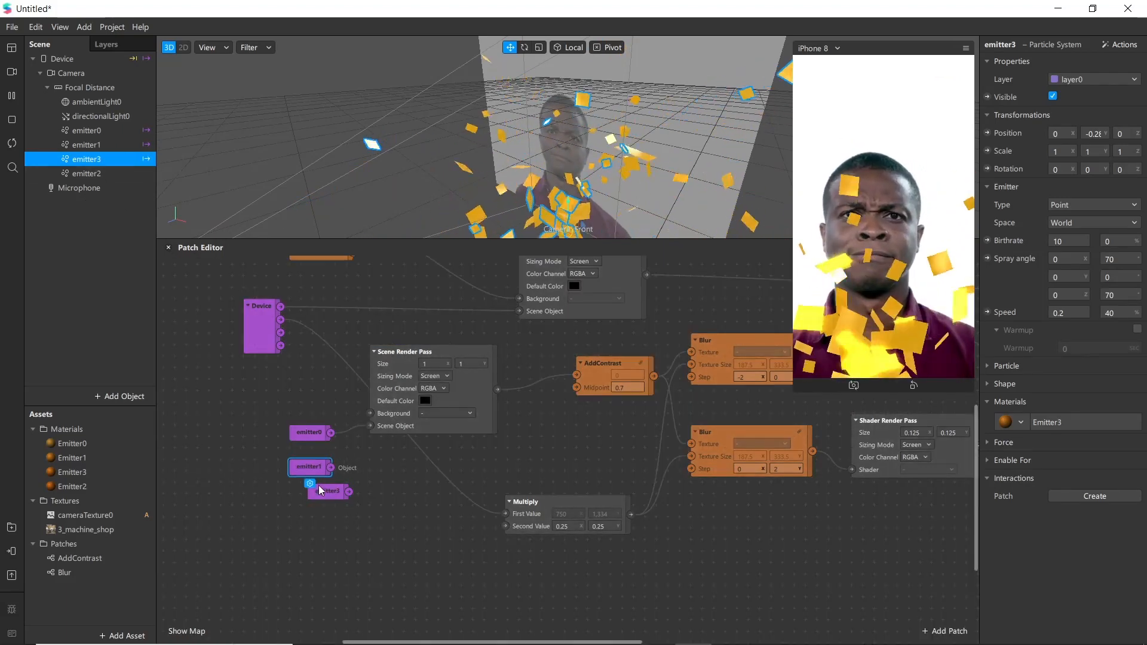
left_click_drag(84, 172, 306, 563)
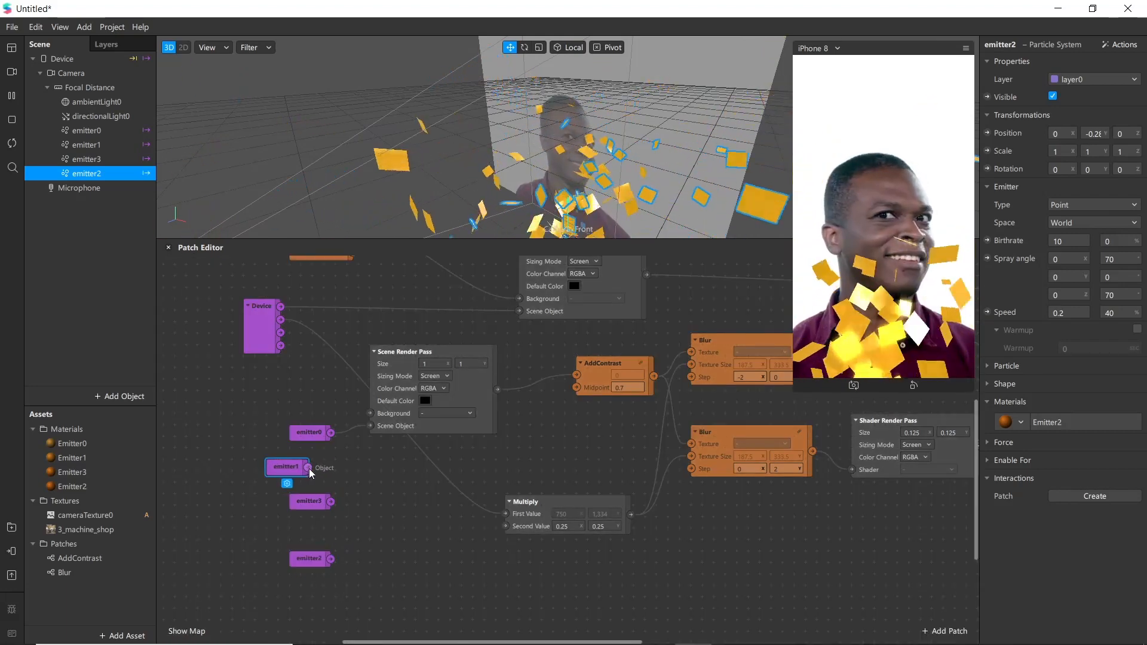
Add a Scene Render Pass below the emitter0 one and connect emitter1 to its Scene Object input
left_click_drag(309, 469, 387, 509)
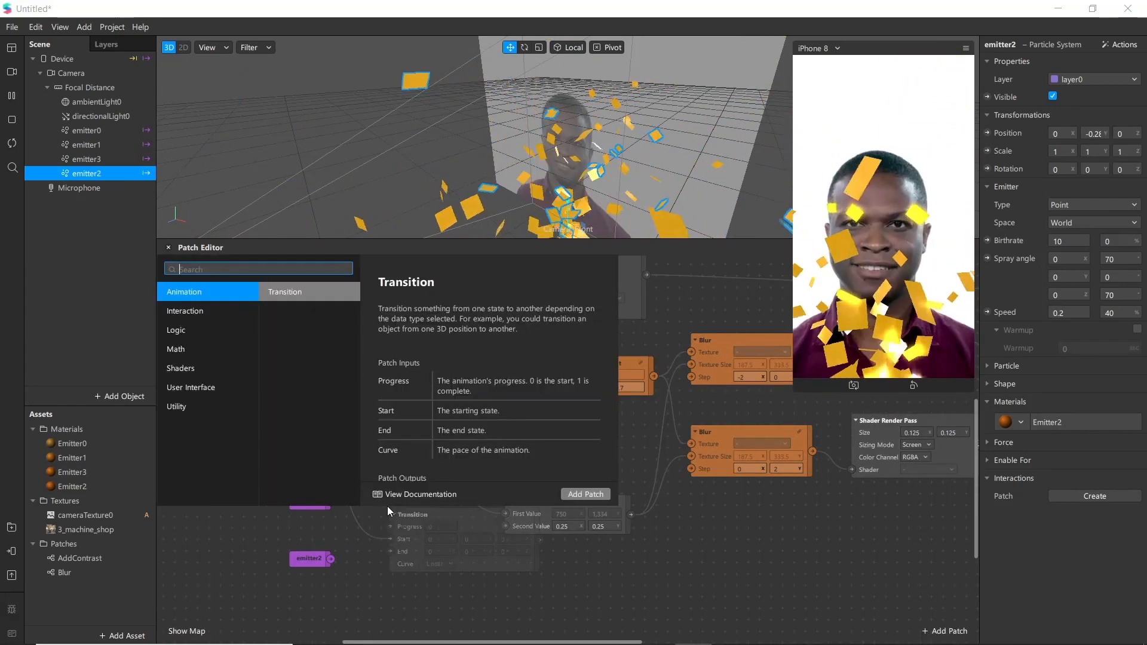
type("sce")
key("Return")
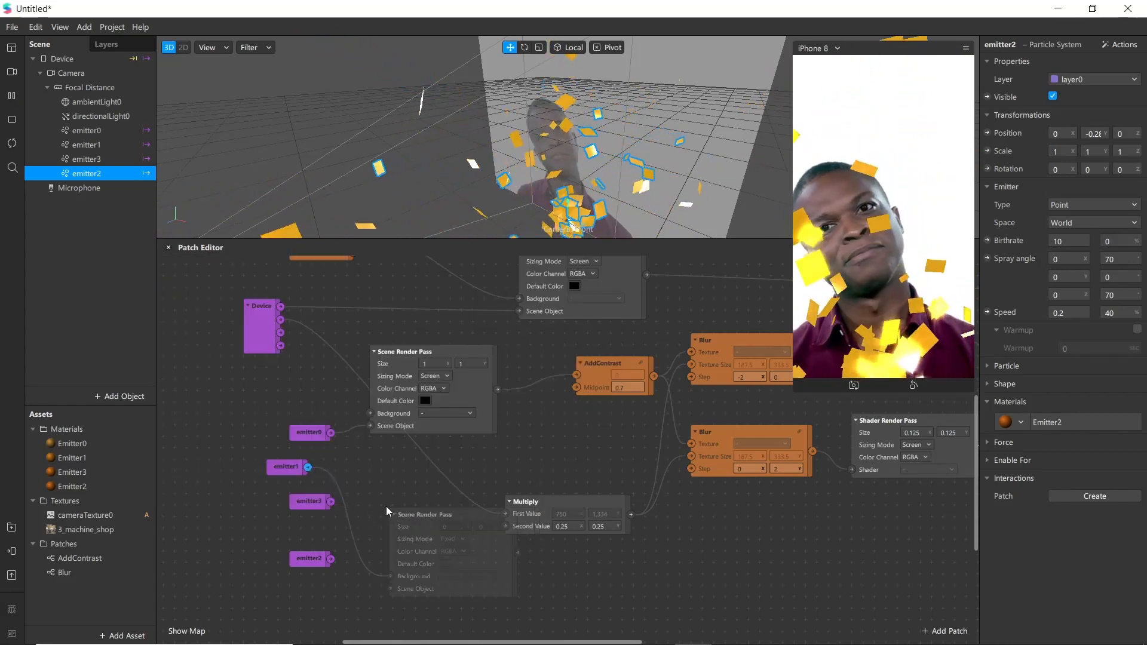
left_click_drag(410, 506, 401, 449)
left_click_drag(308, 468, 382, 529)
mouse_move(361, 516)
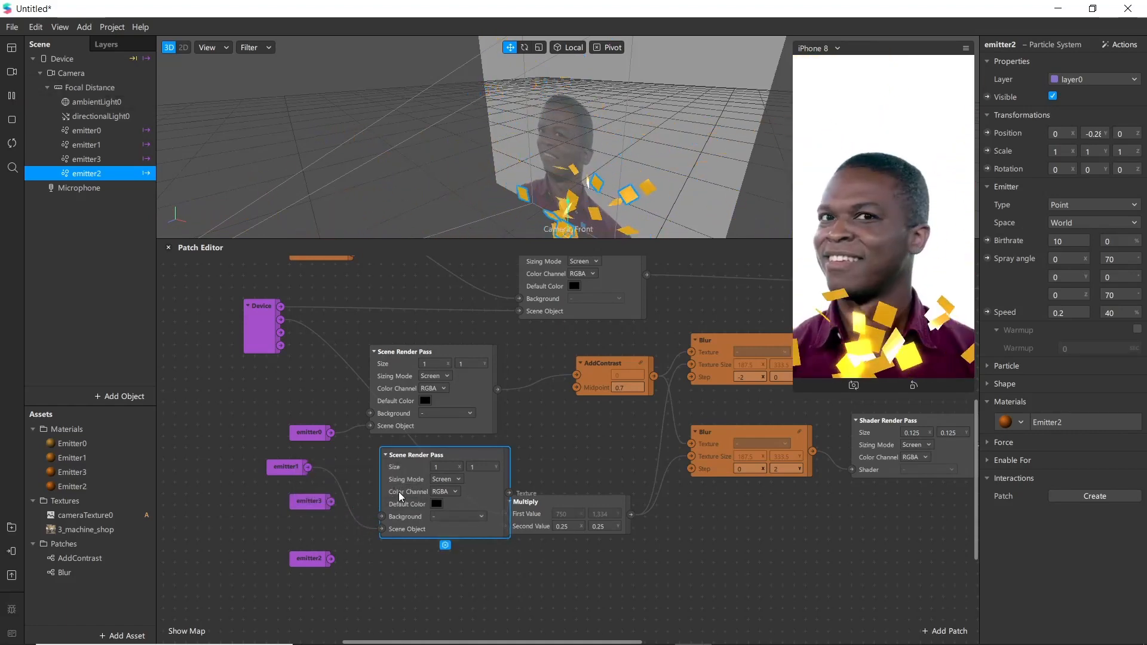
Duplicate emitter1's Scene Render Pass, place the copy below it, and replace the copy's emitter1 connection with emitter3 into Scene Object
key("ctrl+d")
left_click_drag(403, 505, 376, 458)
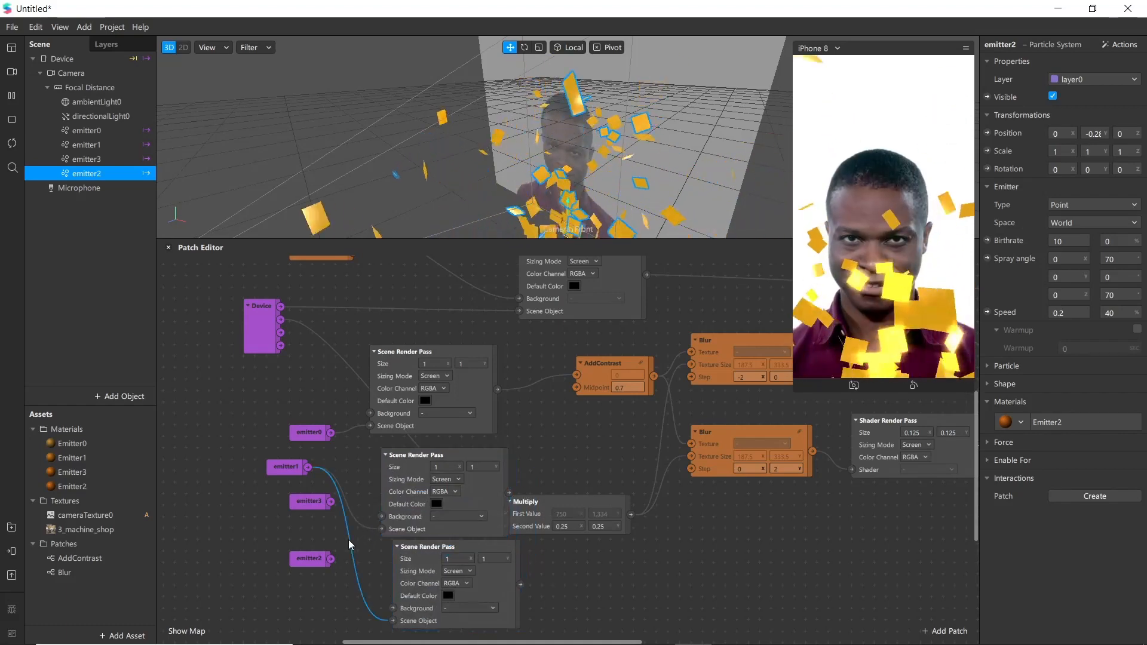
key("Delete")
left_click_drag(330, 504, 393, 621)
scroll(369, 543, "down", 5)
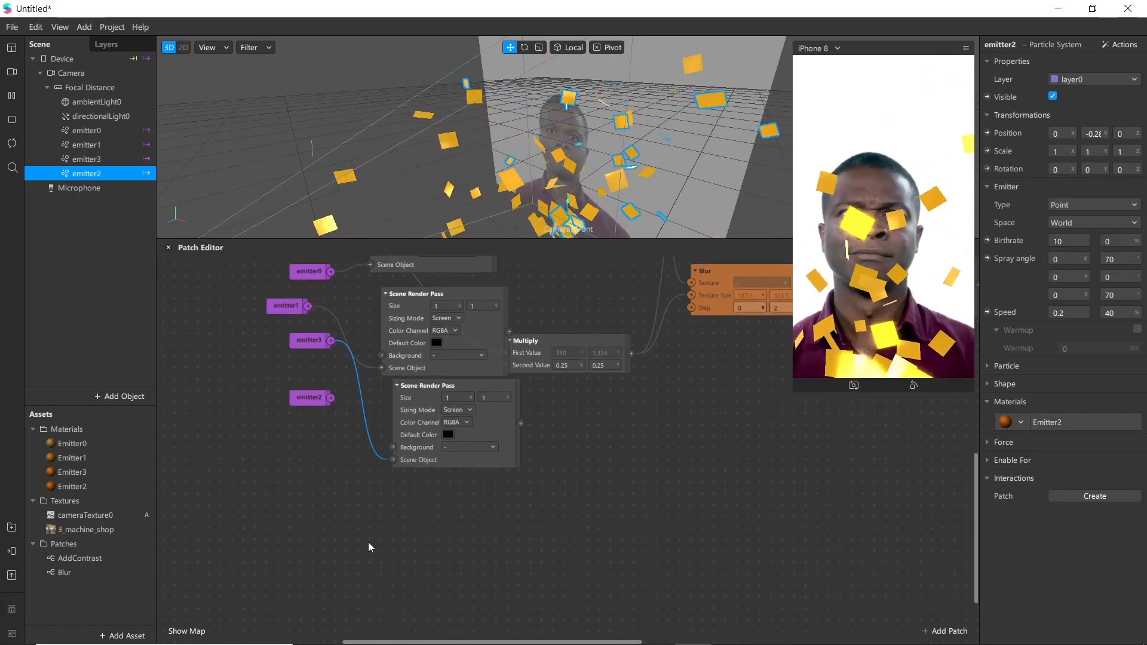
Duplicate emitter3's Scene Render Pass, place the copy below it, and connect emitter2 to the copy's Scene Object input
left_click(405, 423)
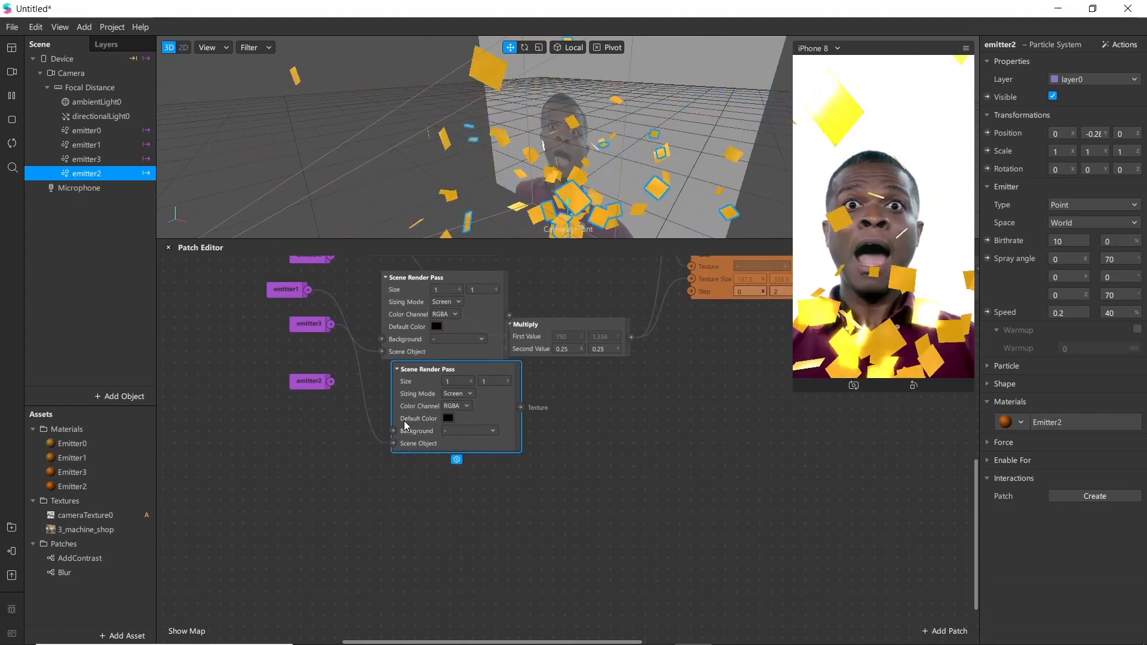
key("ctrl+d")
left_click_drag(418, 430, 406, 497)
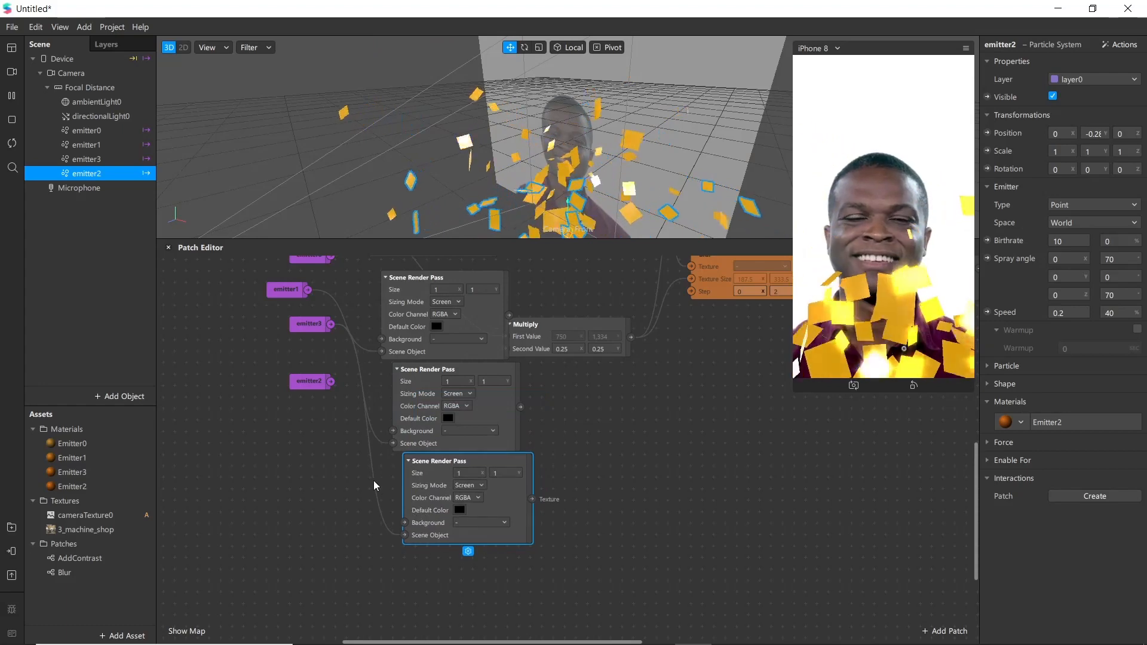
left_click_drag(330, 381, 408, 524)
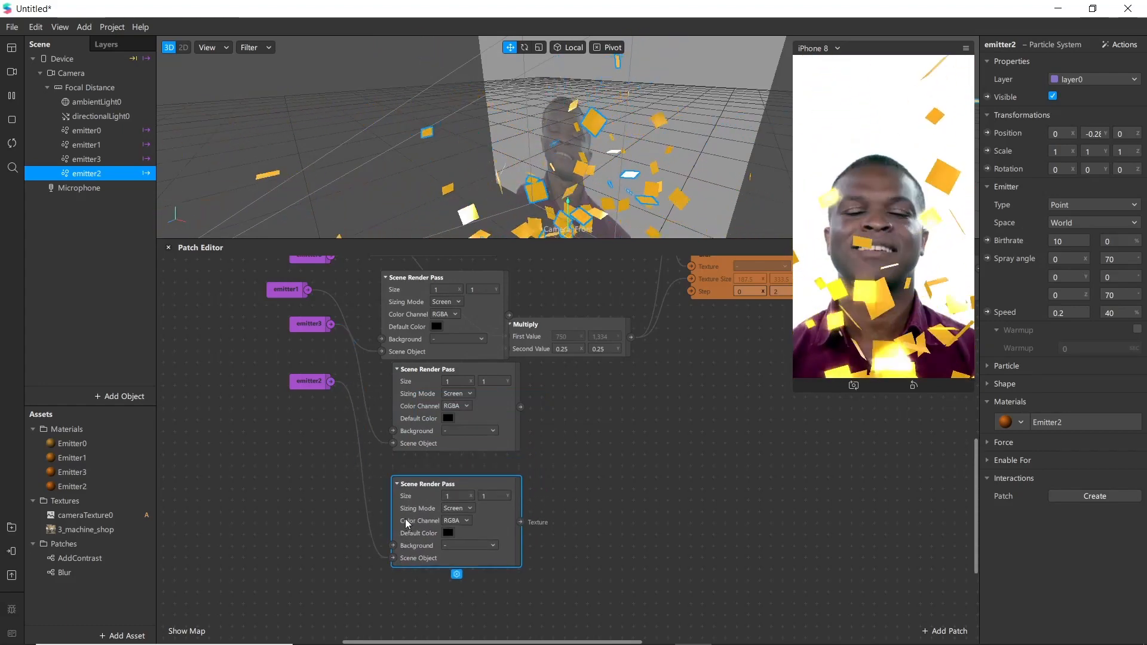
Insert an Add patch and connect emitter3's render pass to its First Value and emitter2's render pass to its Second Value
scroll(460, 421, "up", 3)
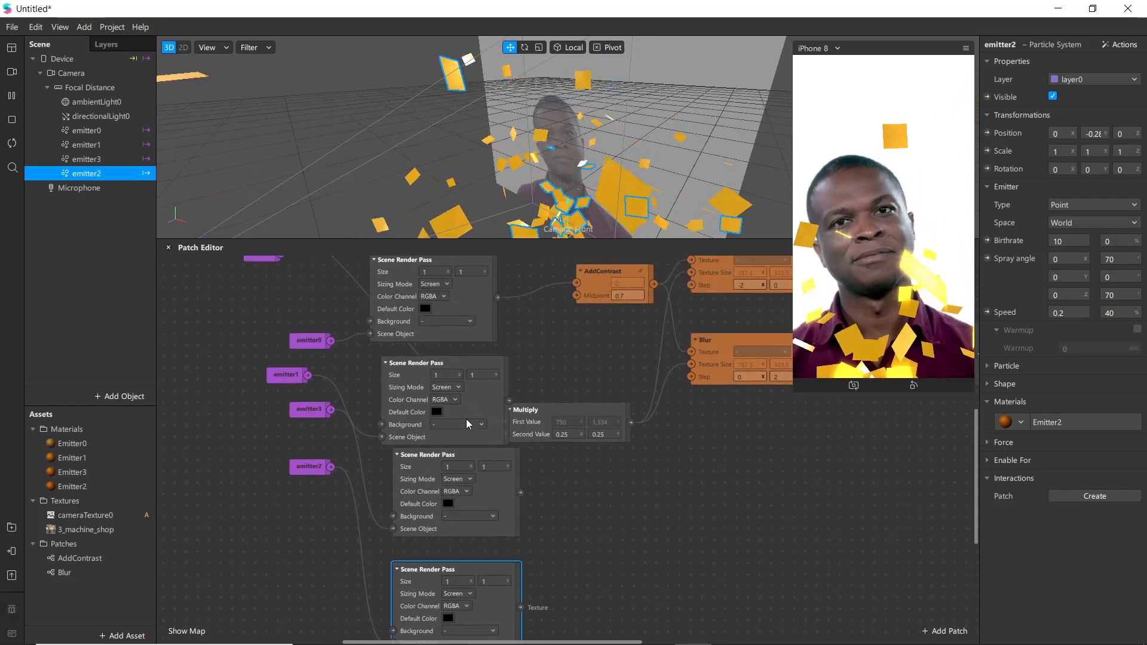
left_click_drag(478, 405, 454, 405)
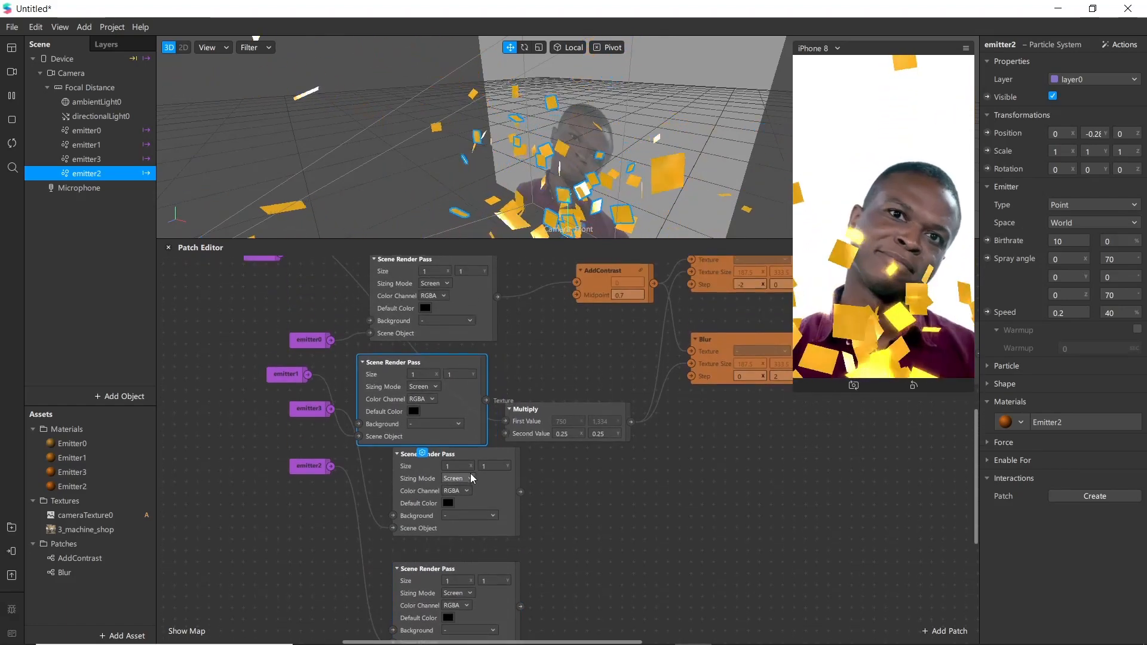
scroll(513, 453, "down", 2)
right_click(561, 506)
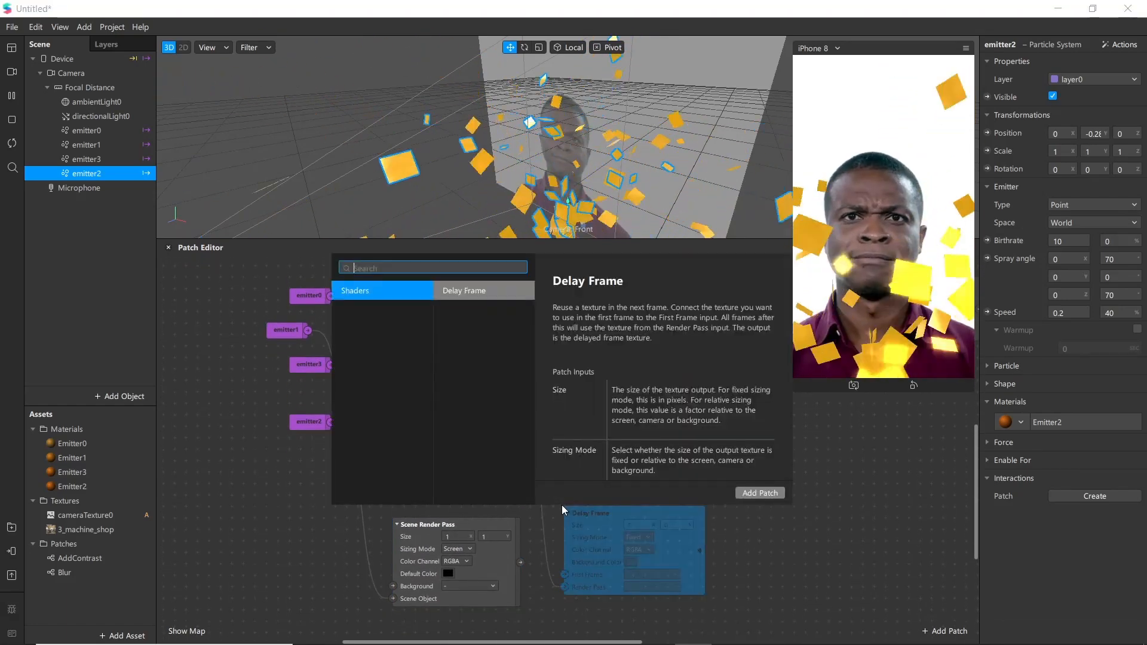
type("add")
key("Return")
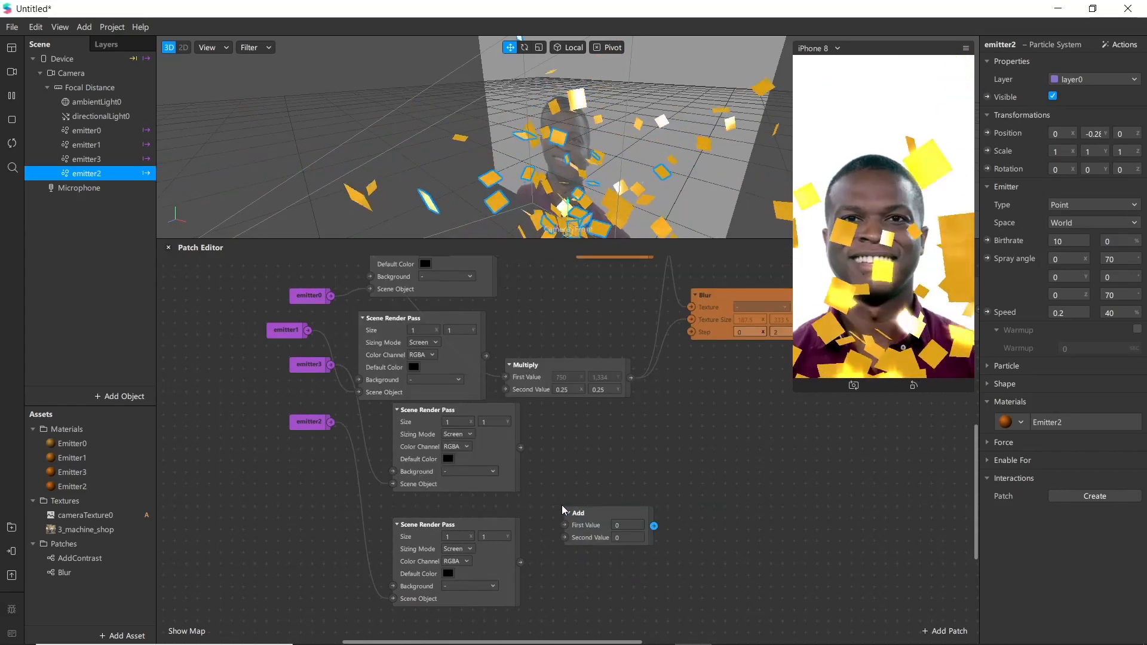
left_click_drag(521, 448, 563, 524)
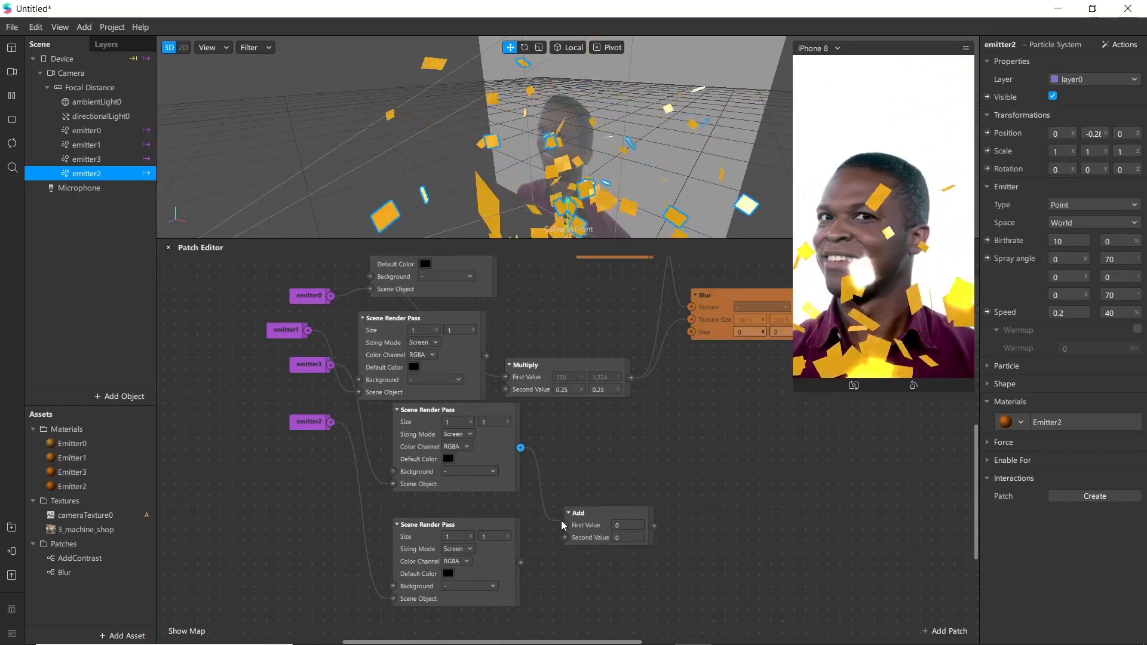
left_click_drag(520, 562, 566, 536)
Move the Multiply patch up out of the way and delete the connection from emitter0's Scene Render Pass to AddContrast
scroll(507, 475, "up", 1)
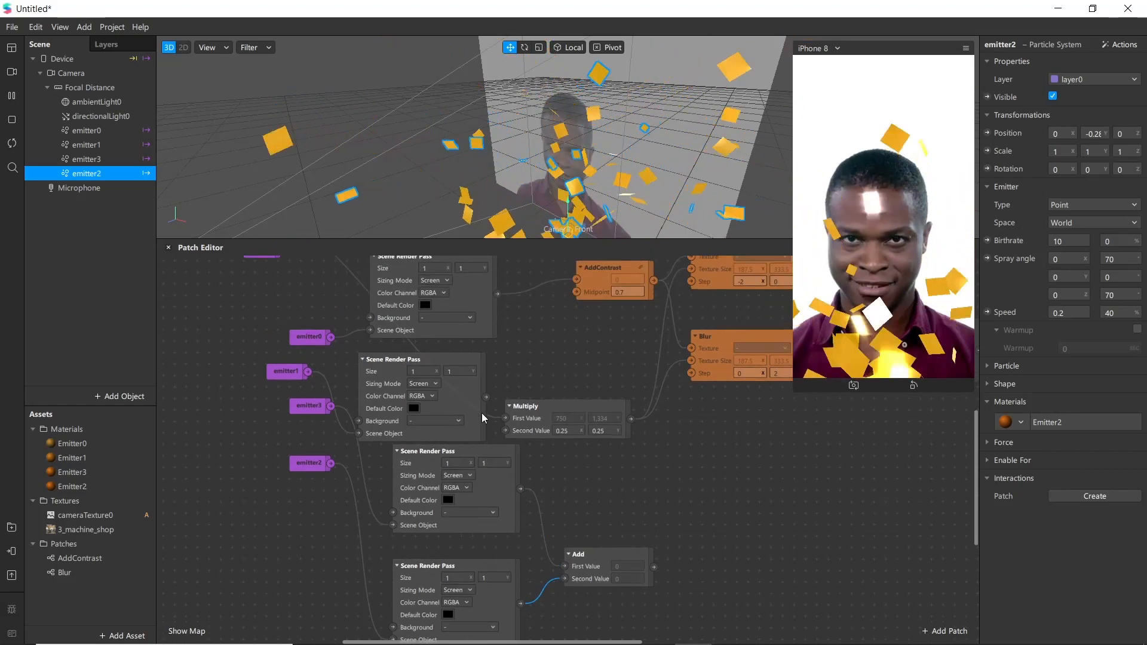
left_click(471, 372)
left_click(501, 355)
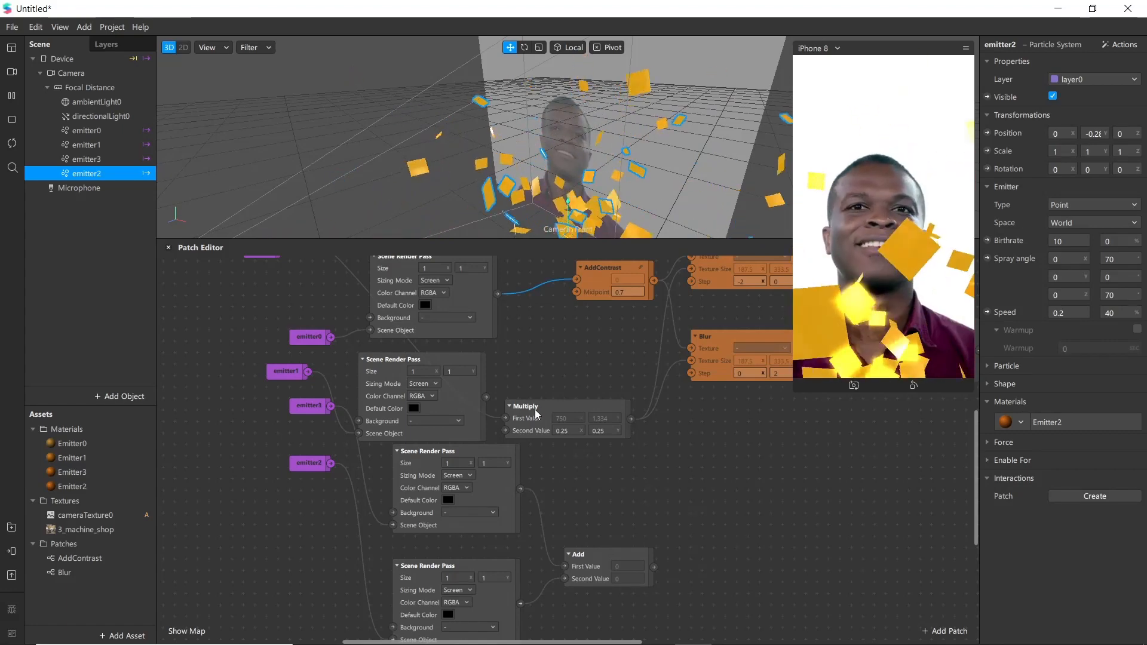
left_click_drag(545, 408, 493, 302)
scroll(493, 325, "up", 3)
left_click_drag(500, 471, 499, 291)
scroll(542, 390, "down", 3)
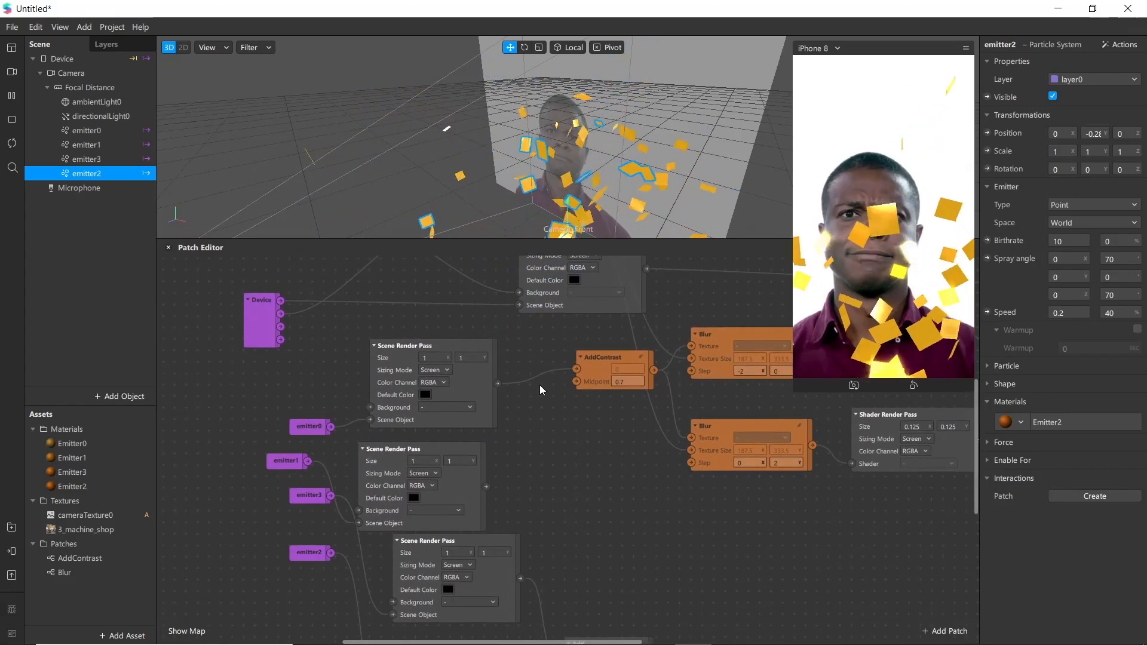
key("Delete")
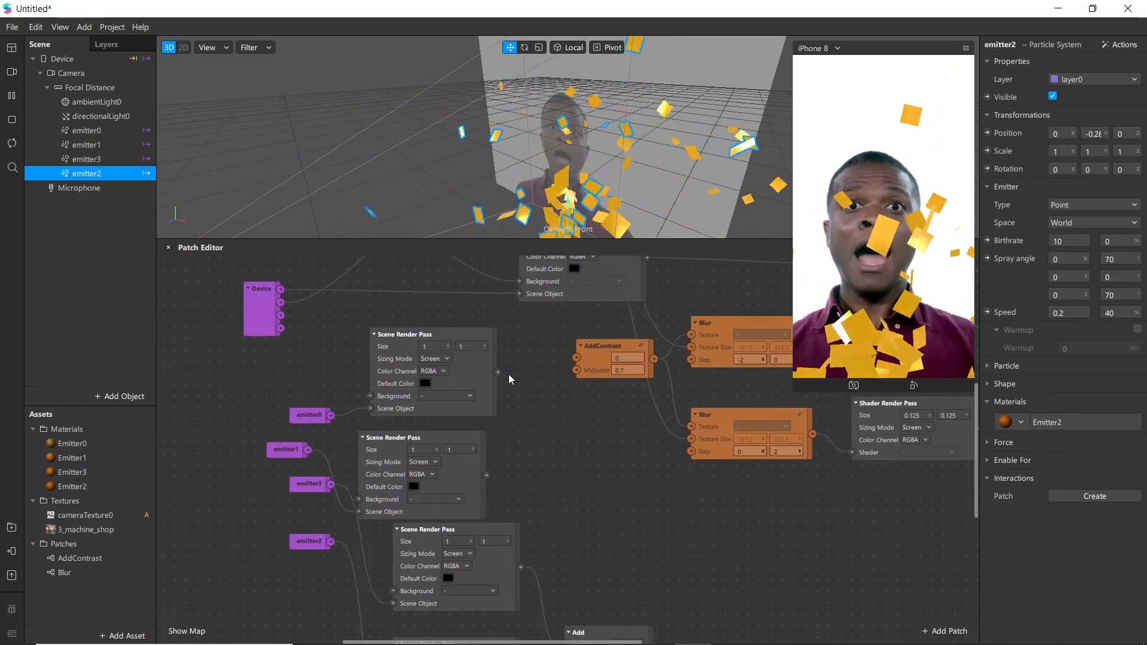
Insert another Add patch beside the upper passes, feeding emitter0's render pass into First Value and emitter1's into Second Value
double_click(549, 439)
type("add")
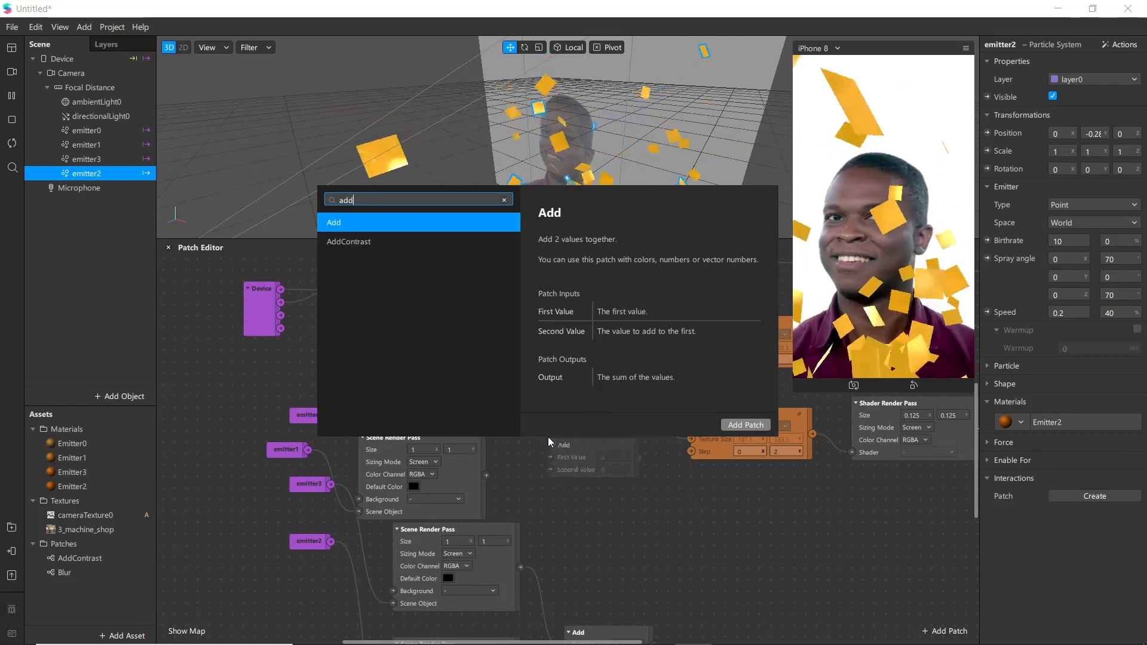
key("Return")
left_click_drag(497, 372, 550, 459)
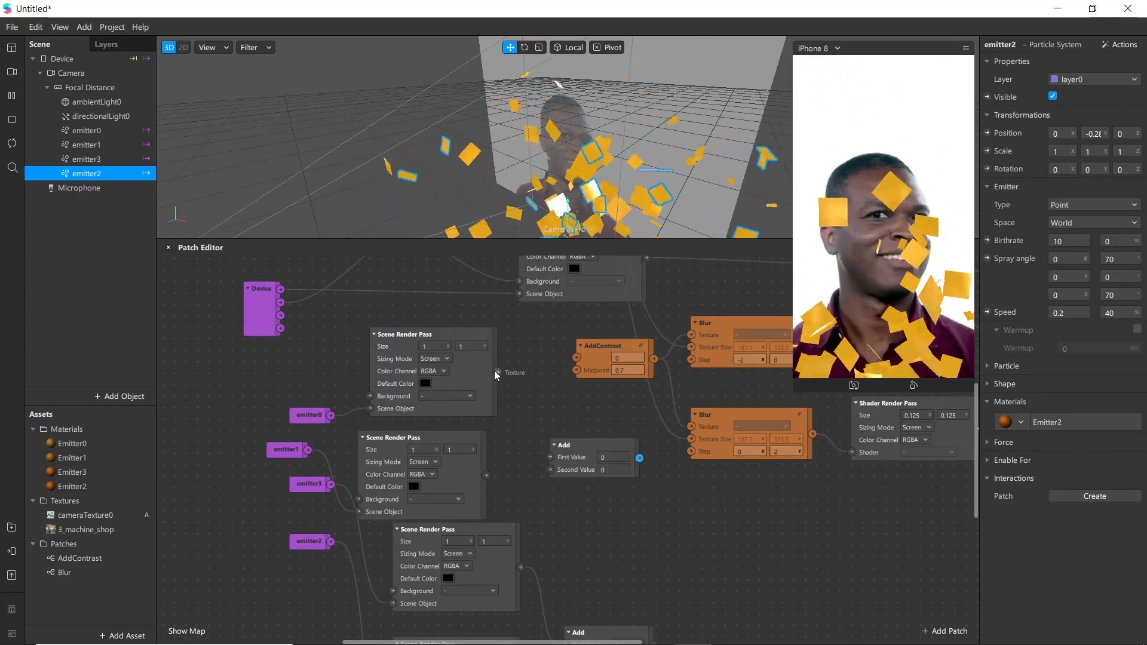
left_click_drag(486, 475, 550, 470)
scroll(555, 478, "down", 2)
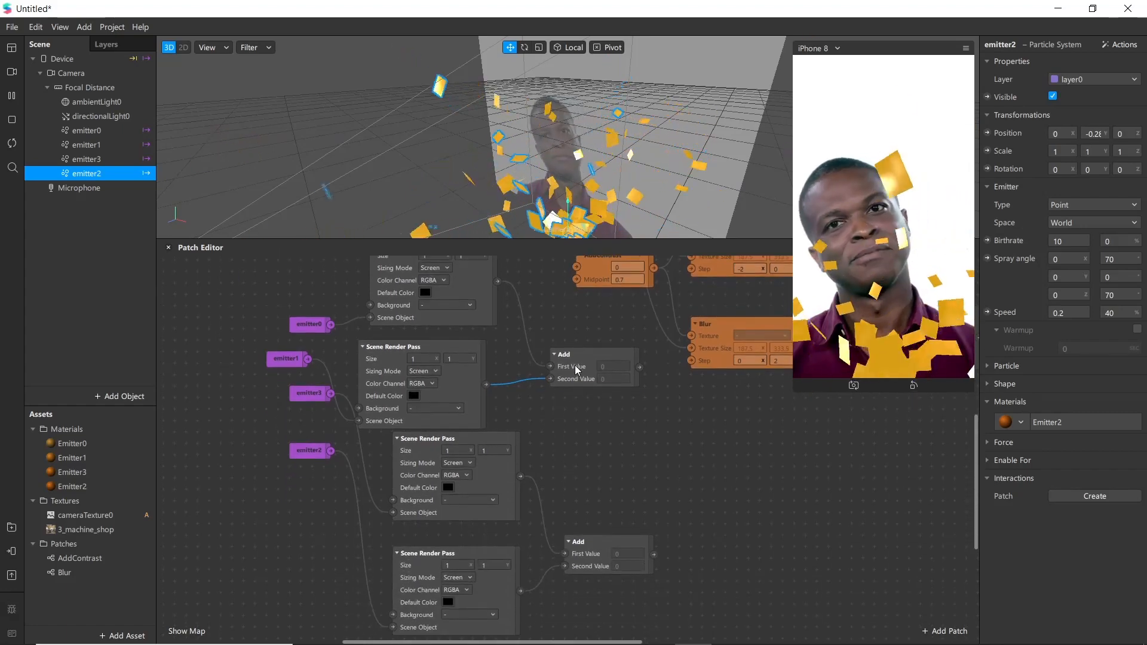
left_click_drag(573, 371, 556, 437)
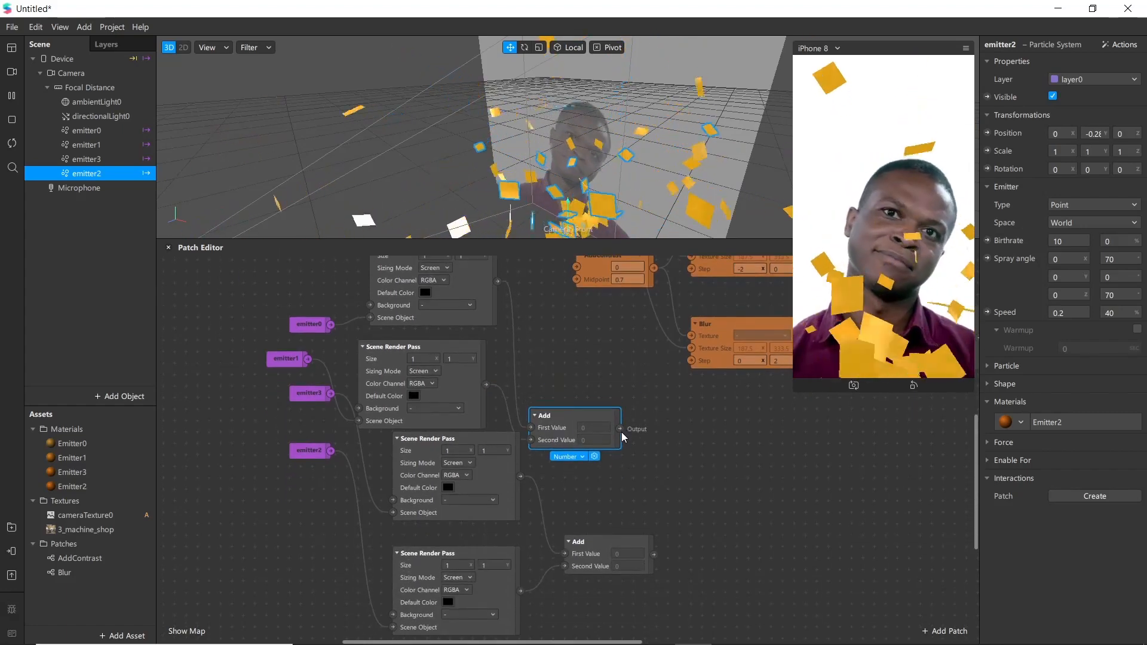
Combine the outputs of both Add patches in a third Add patch and connect its output to AddContrast's first input
left_click(645, 463)
right_click(659, 475)
type("add")
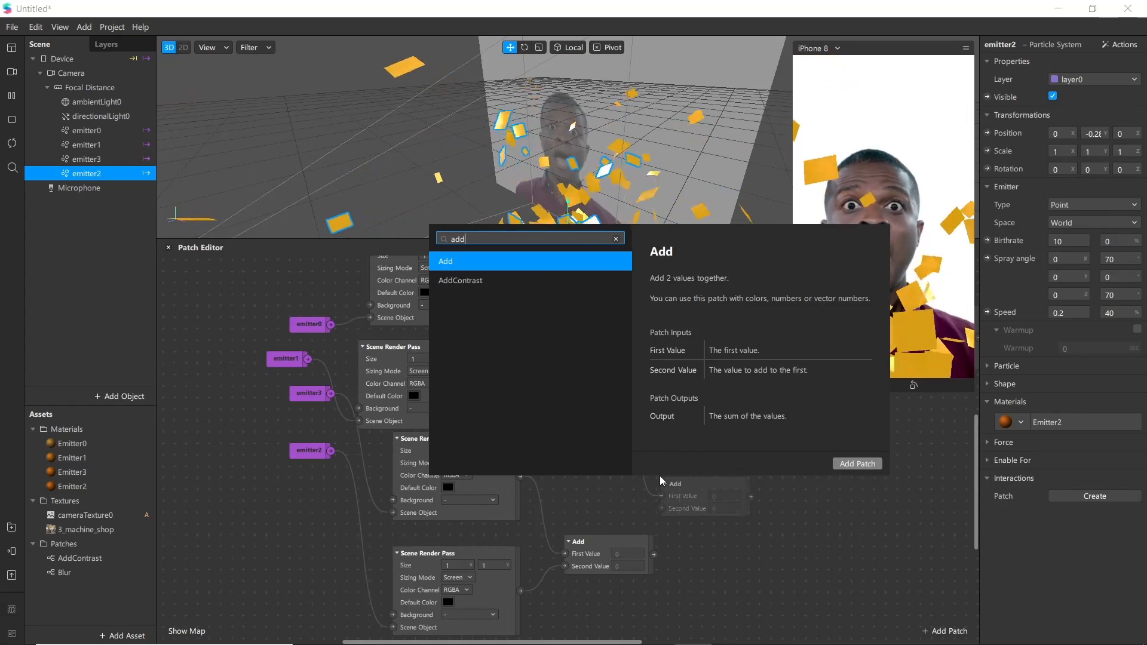
key("Return")
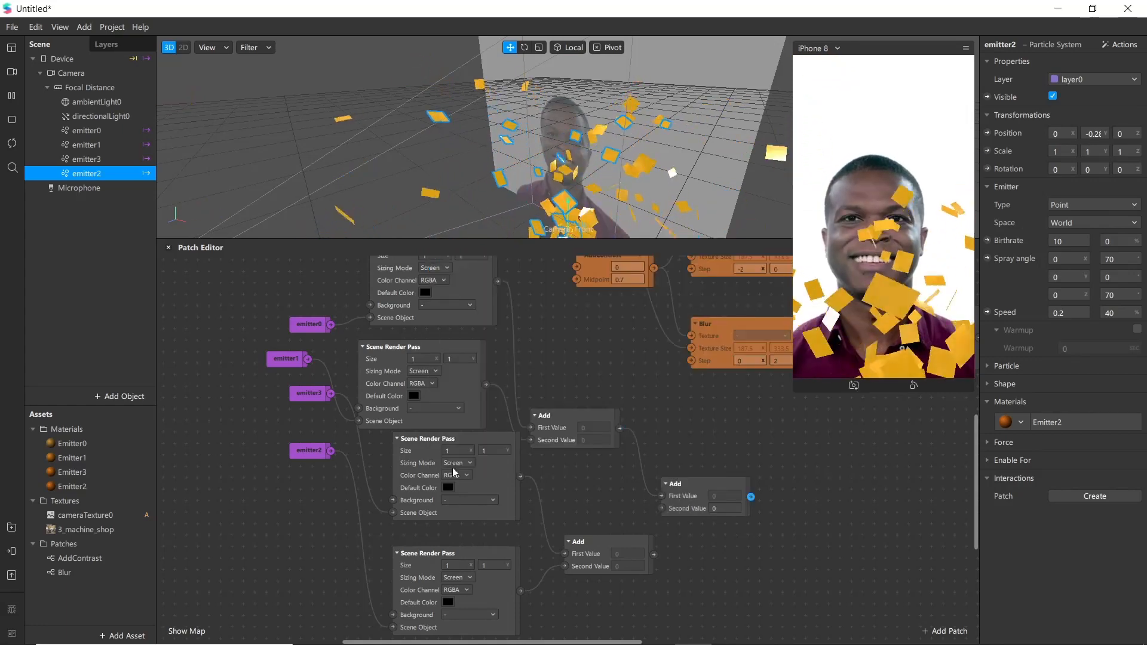
left_click_drag(654, 555, 661, 508)
left_click_drag(750, 496, 577, 308)
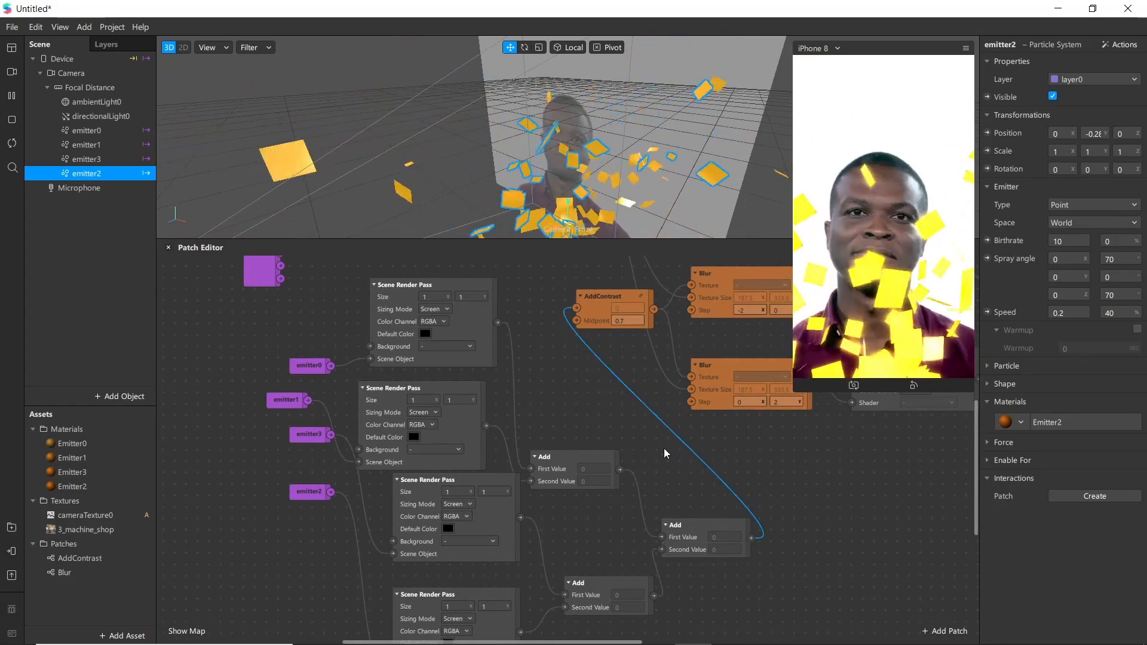
scroll(549, 427, "down", 2)
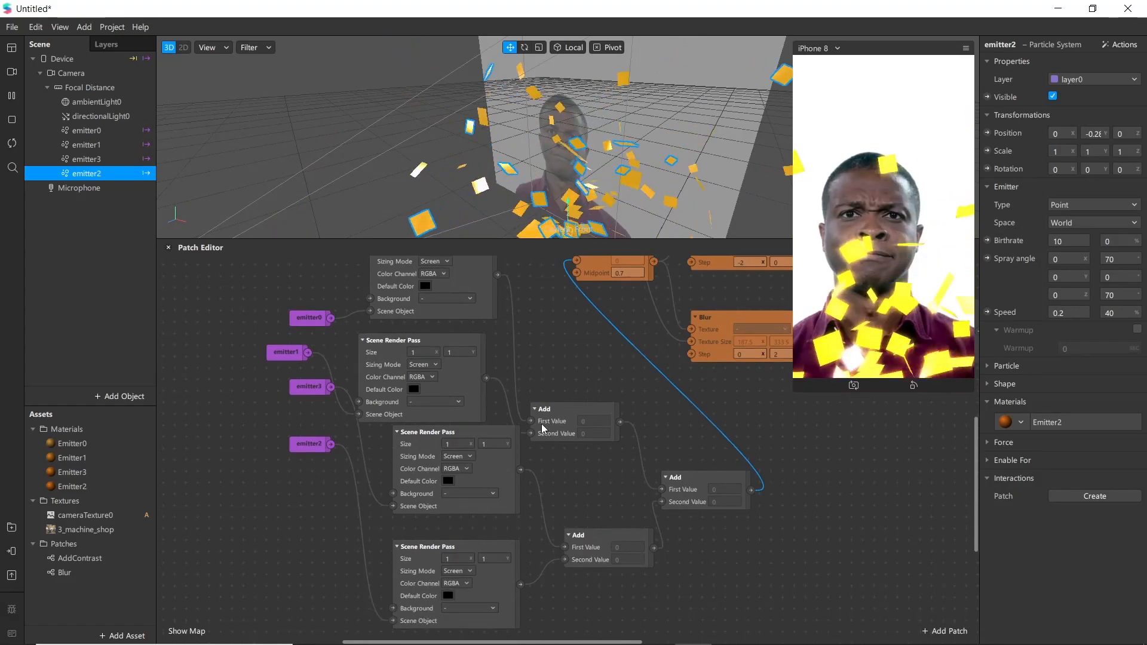
Hide emitter1, emitter3 and emitter2 in the scene together
scroll(544, 429, "down", 4)
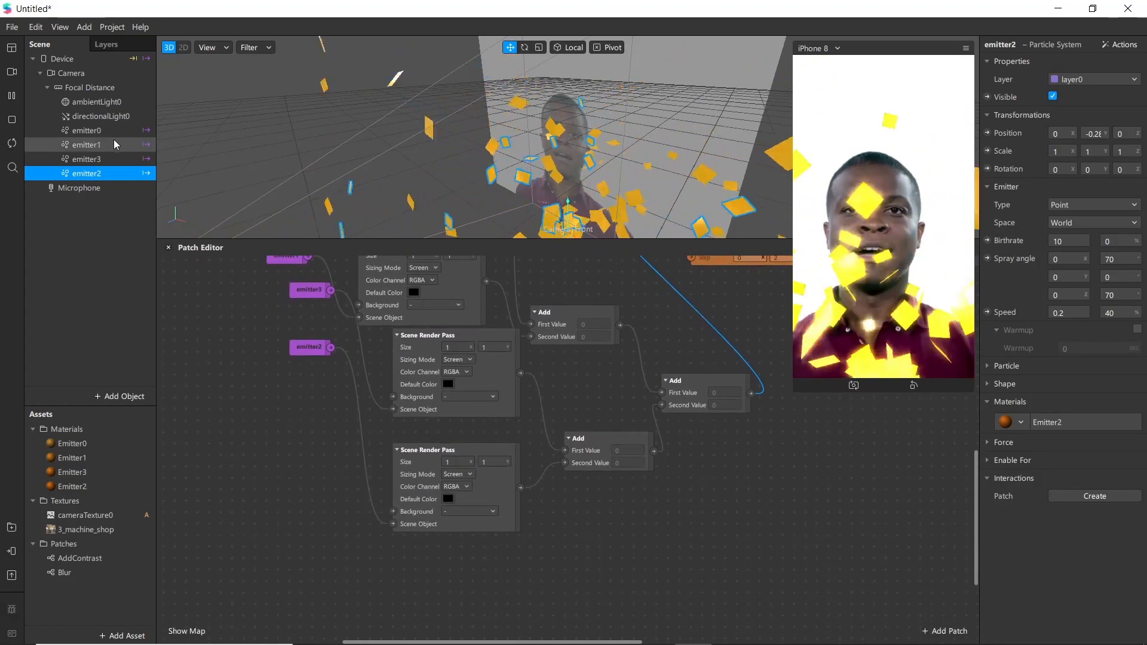
left_click(118, 146)
left_click(118, 133)
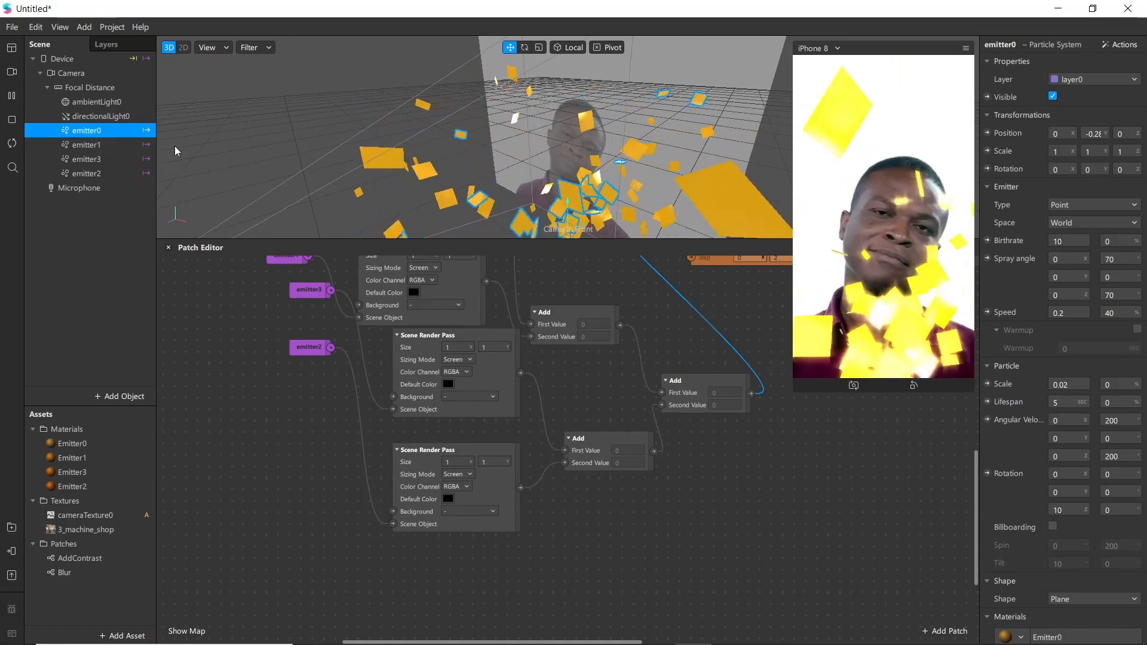
left_click(127, 146)
left_click(132, 160, "ctrl")
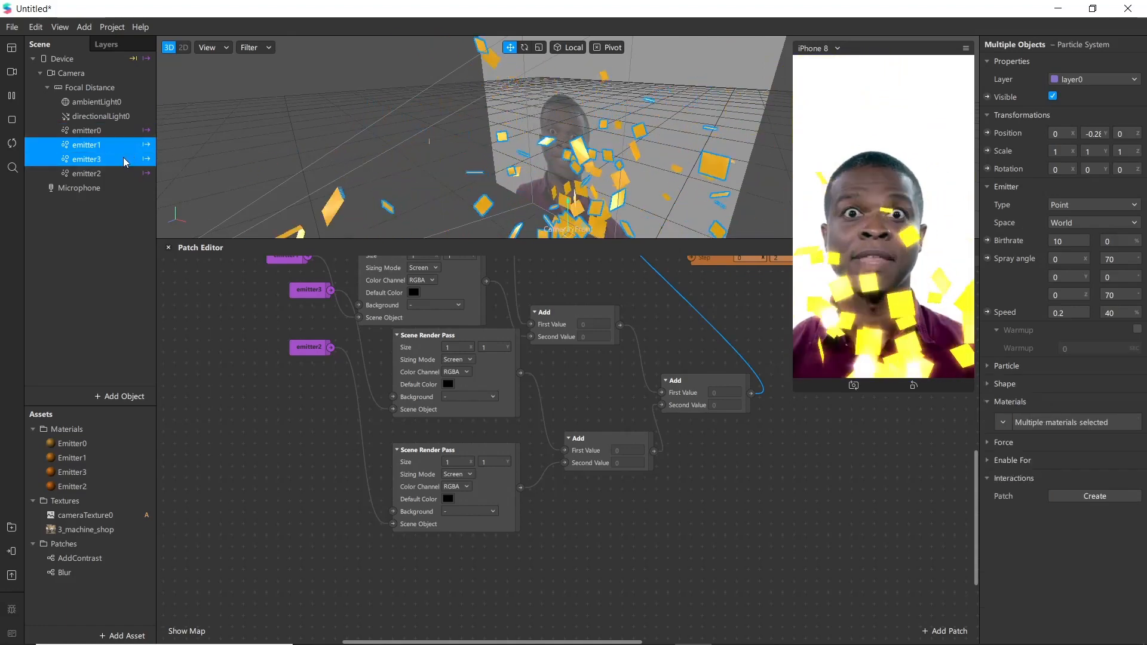
left_click(122, 173, "ctrl")
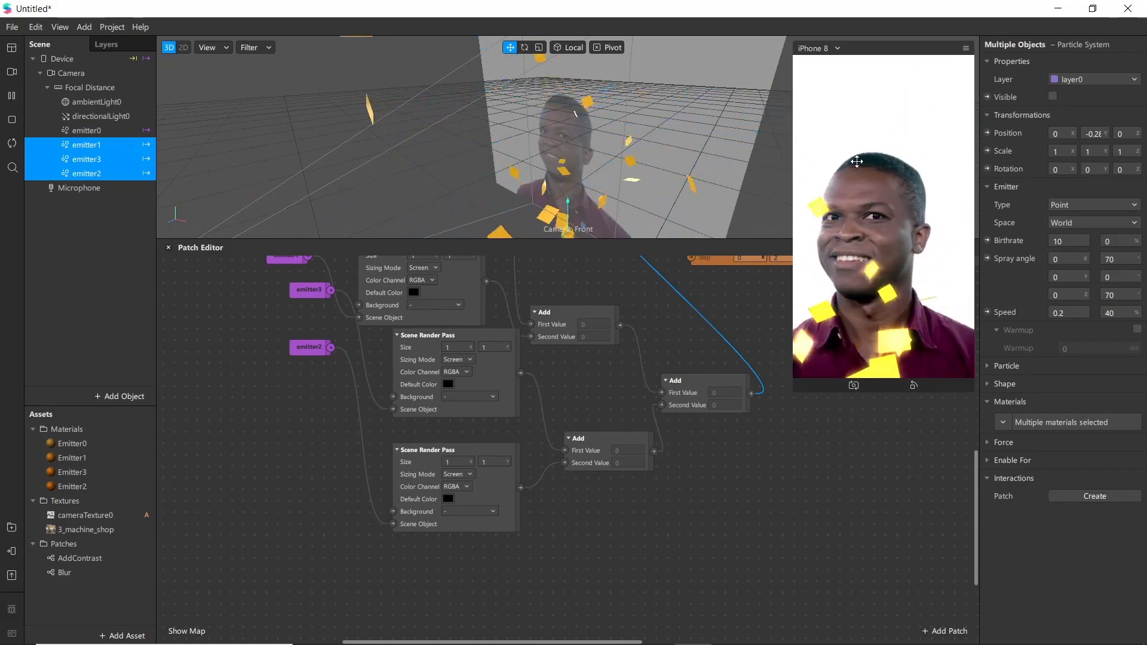
Create an animation sequence asset and name it Butterfly
left_click(73, 444)
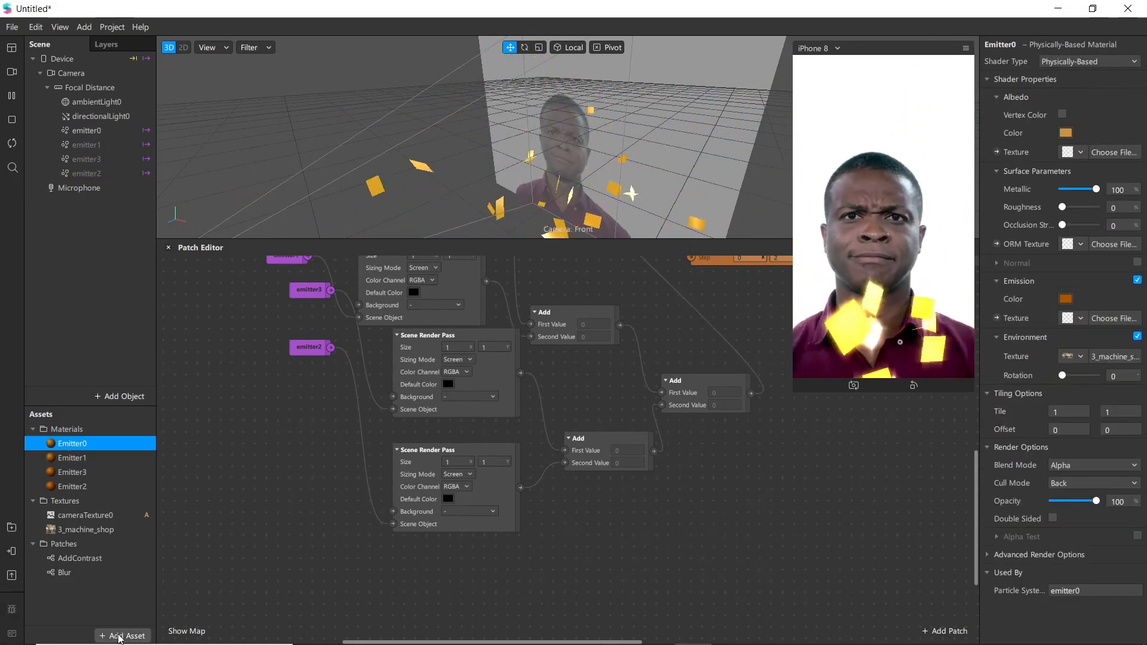
left_click(120, 637)
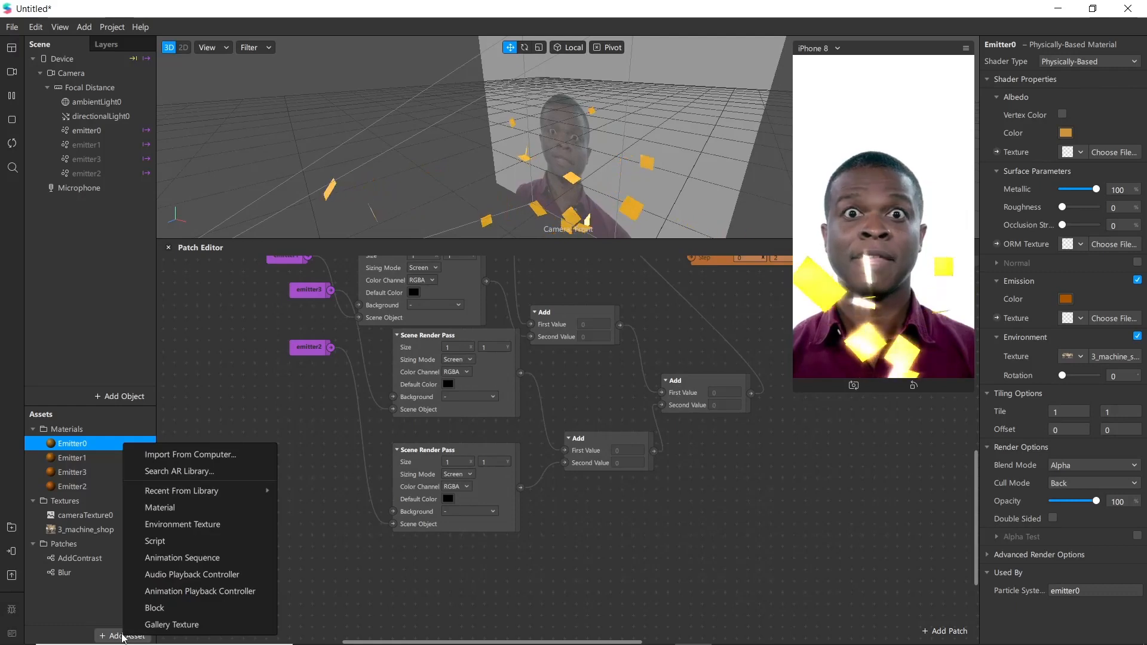
left_click(179, 558)
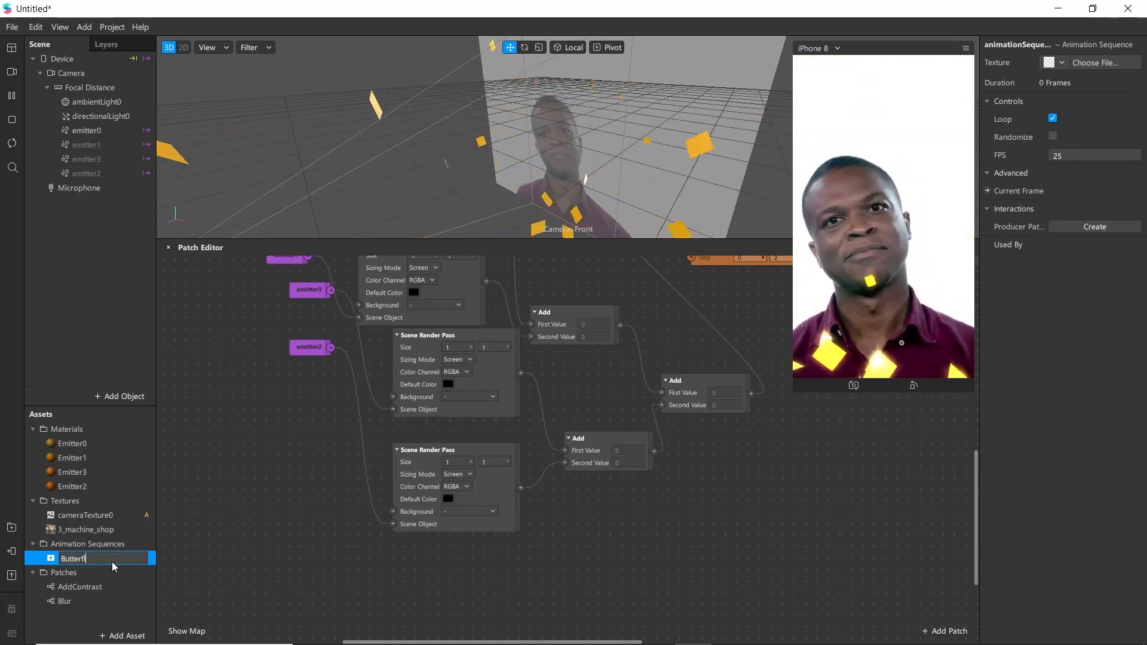
key("Return")
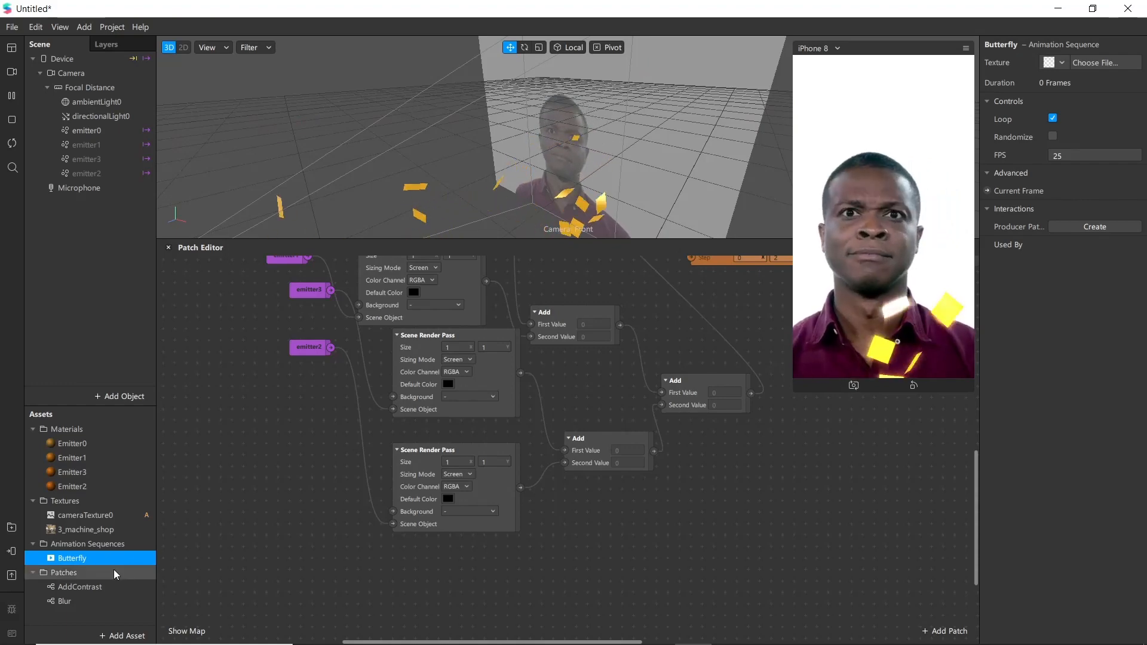
Import monarch-butterfly-0-min.png through monarch-butterfly-4-min.png as the Butterfly sequence's texture
left_click(1092, 63)
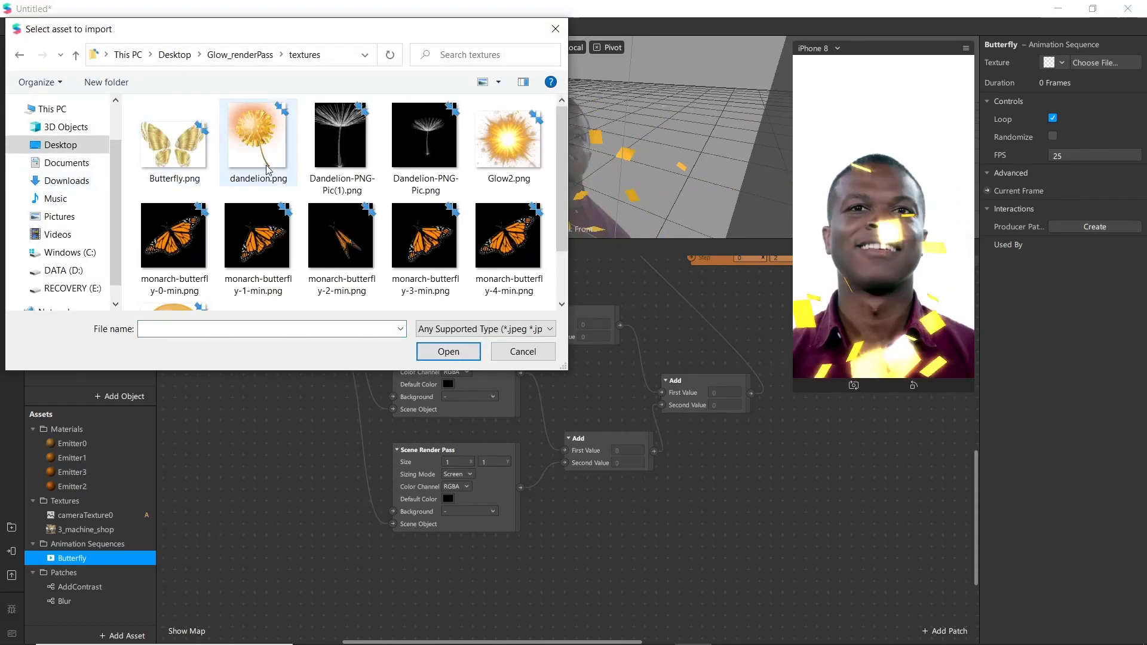
left_click(179, 239)
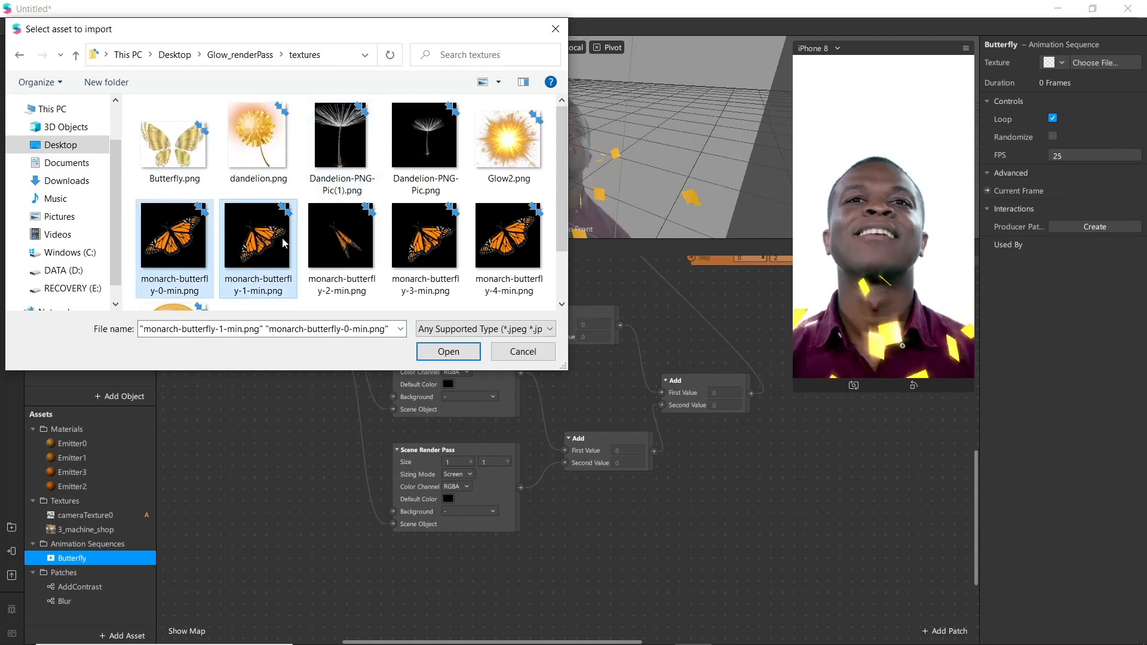
left_click(341, 242, "ctrl")
left_click(421, 245, "ctrl")
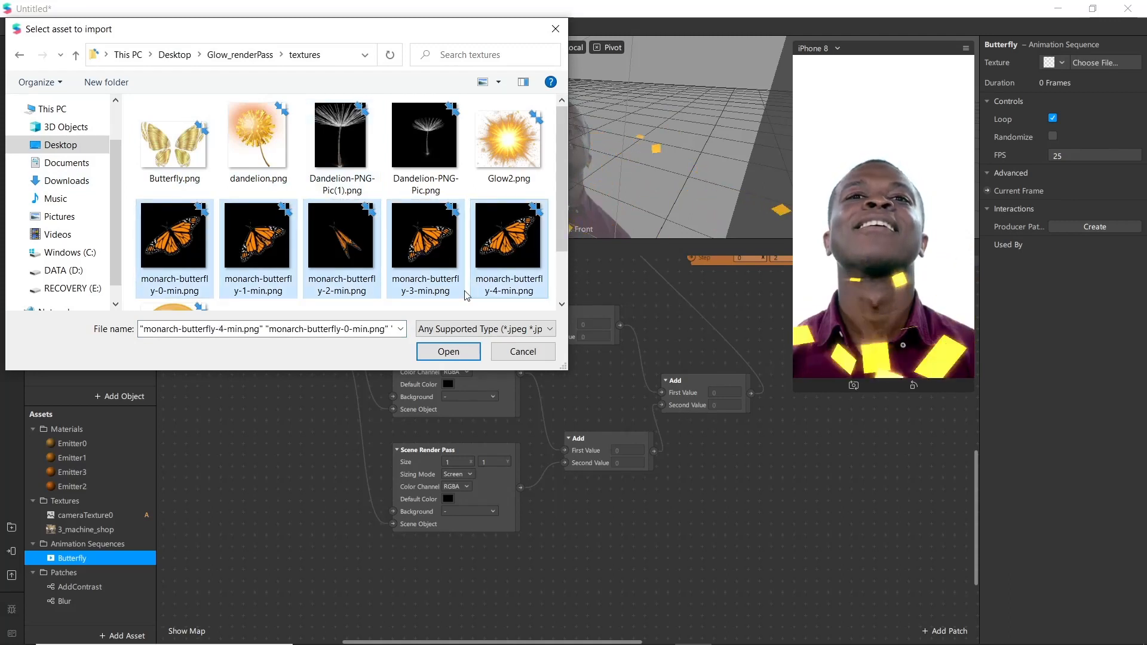
left_click(443, 351)
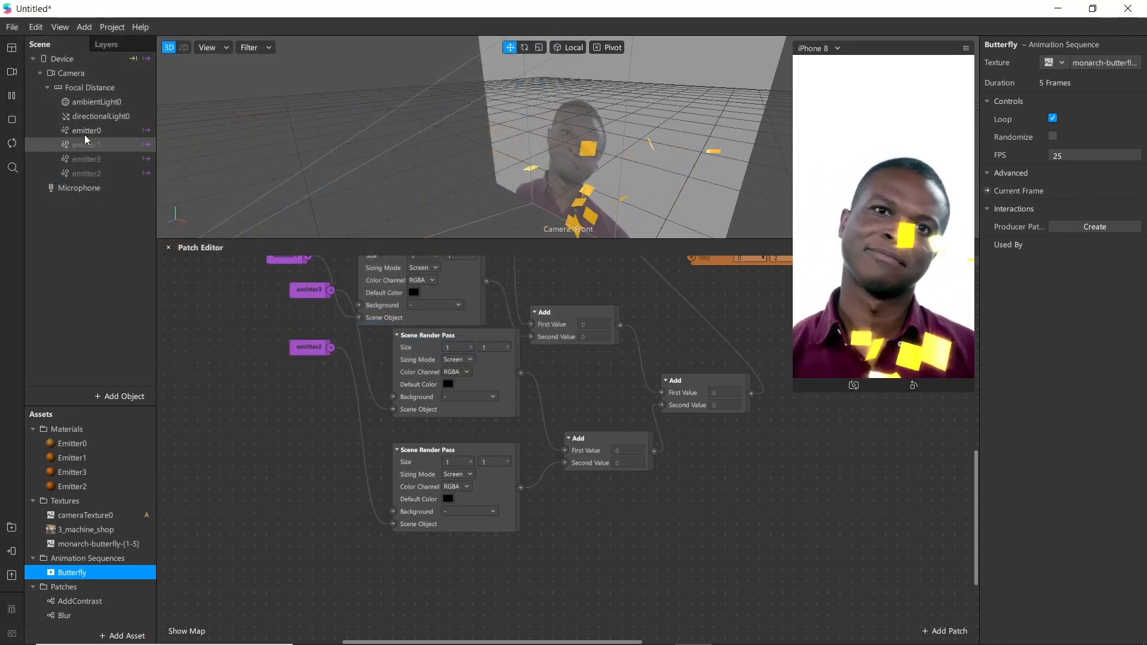
Set the Emitter0 material's albedo texture to the Butterfly animation sequence
left_click(95, 444)
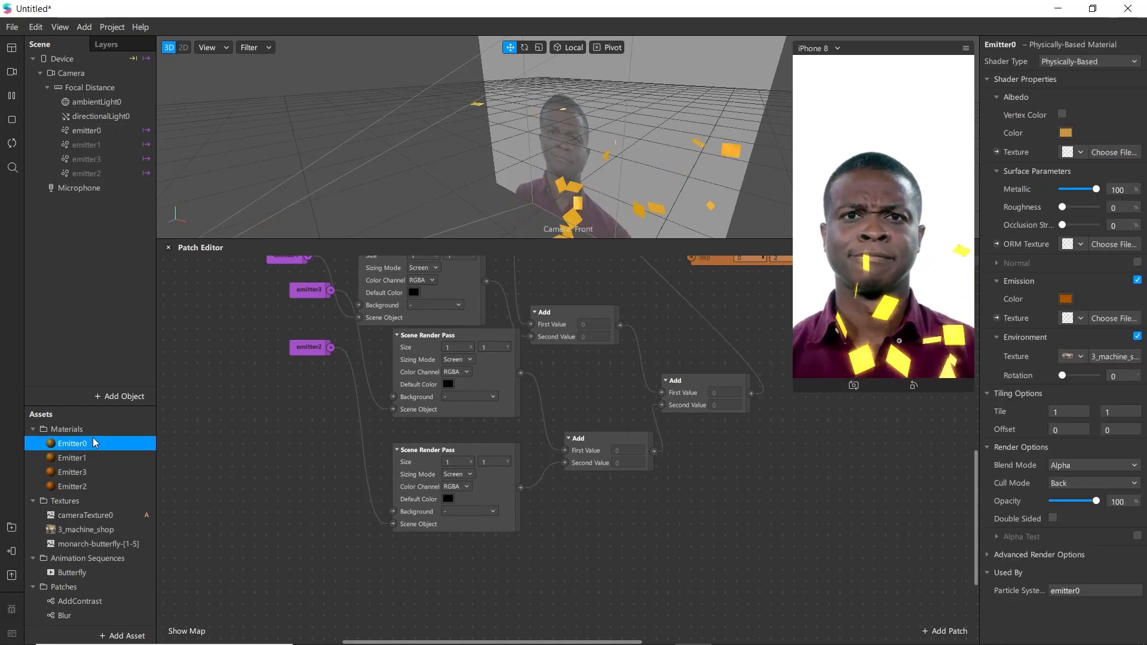
left_click(1089, 154)
left_click(1046, 308)
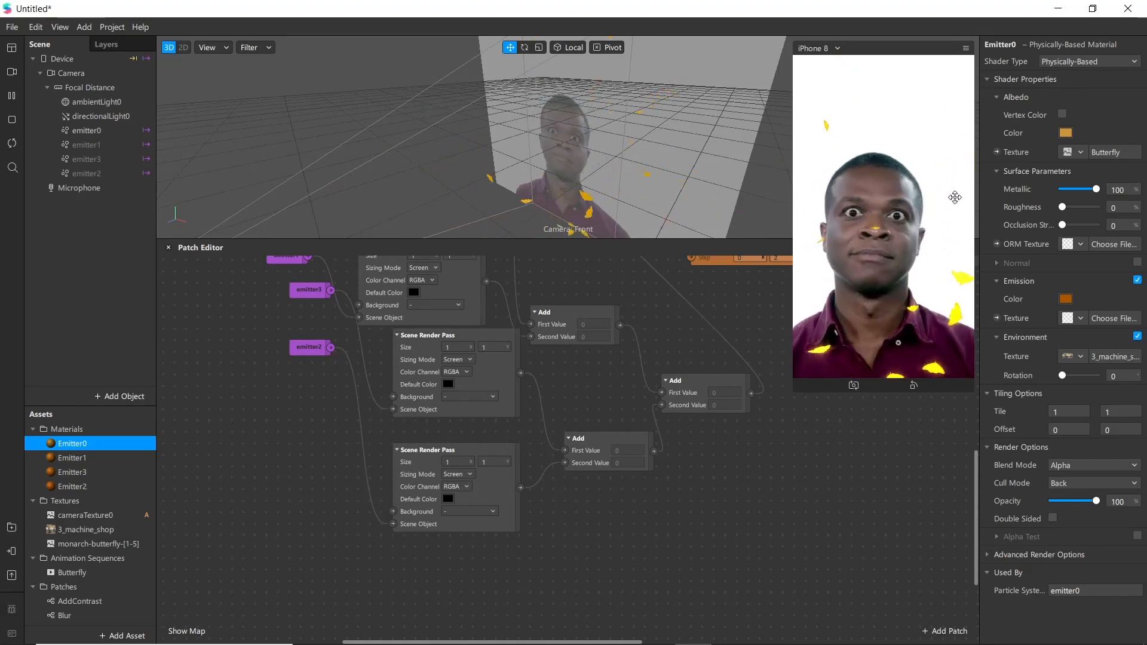
Try the Flat shader type on the Emitter0 material
left_click(1073, 62)
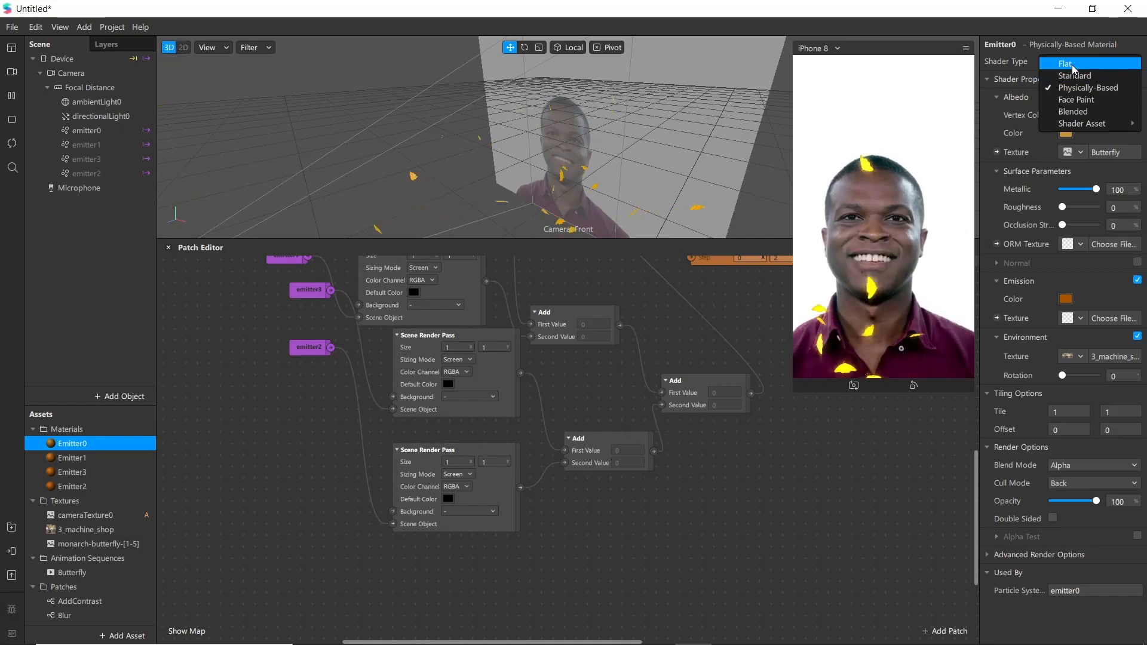
left_click(1074, 67)
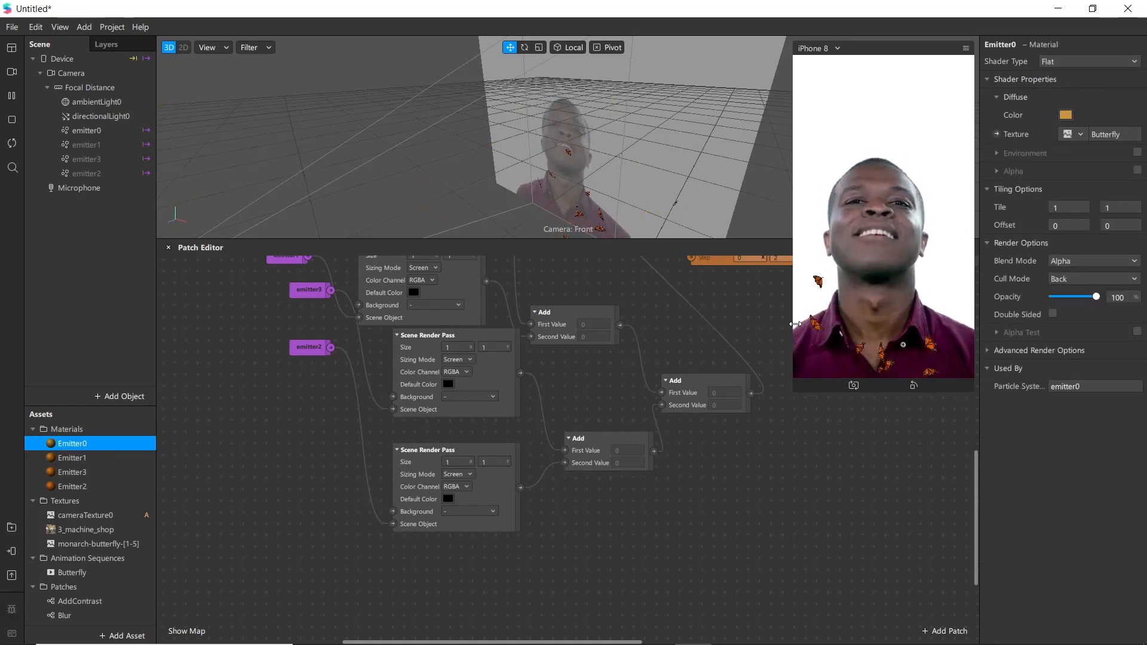
Enlarge the simulator preview and show emitter1 in place of emitter0
left_click_drag(795, 324, 698, 399)
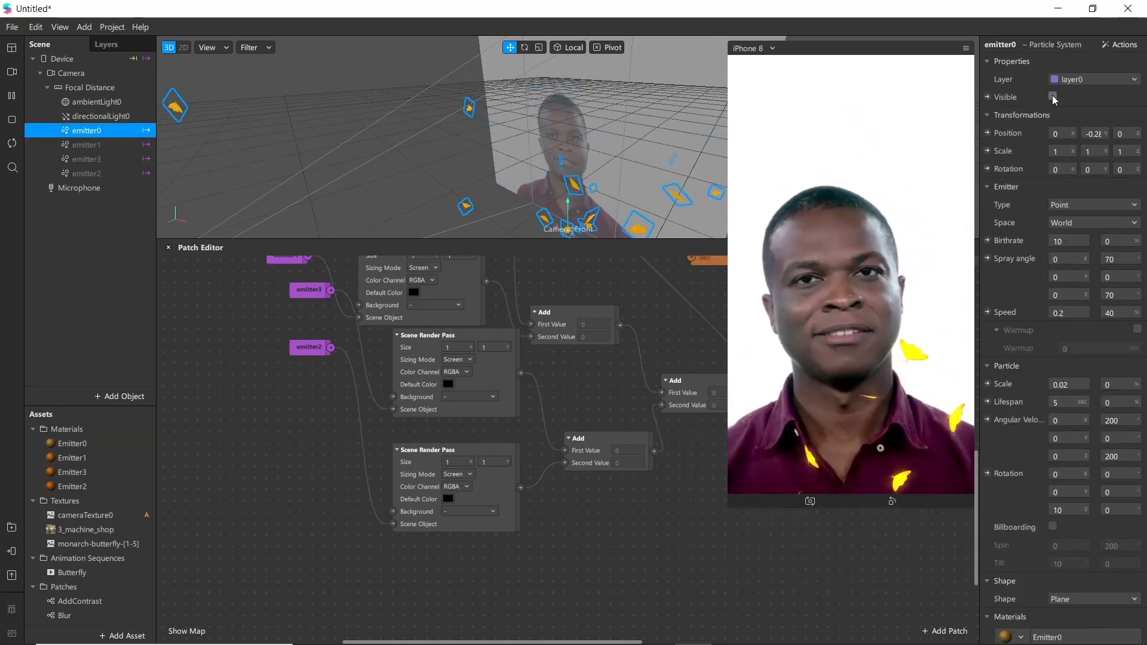
left_click(123, 149)
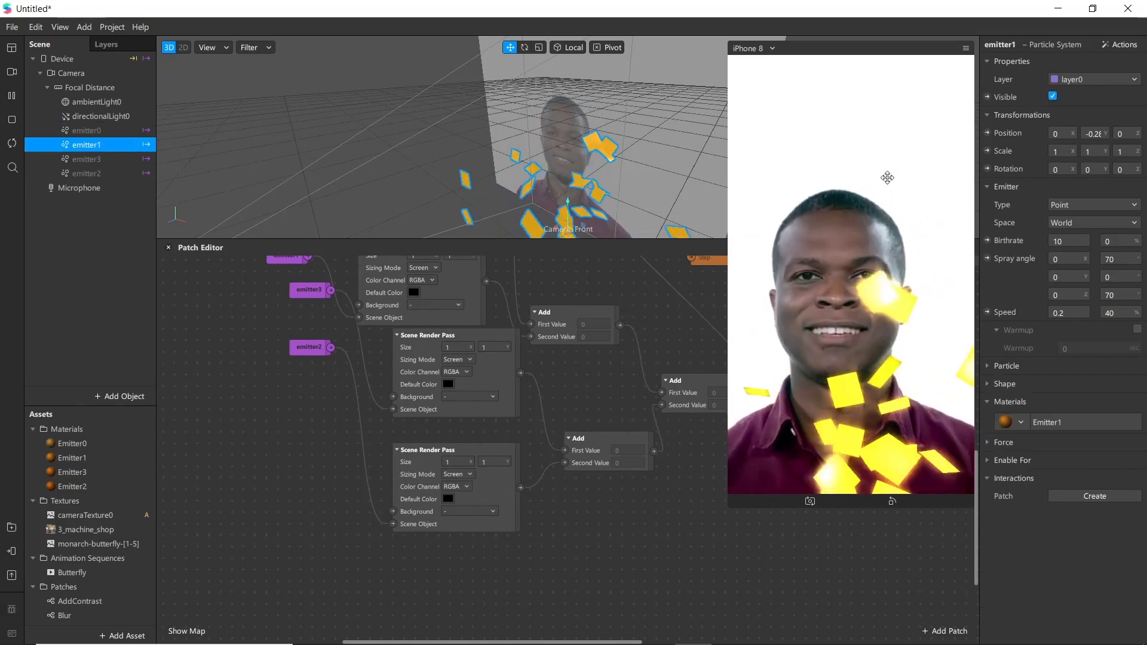
Import Dandelion-PNG-Pic(1).png as the Emitter1 material's albedo texture
left_click(74, 458)
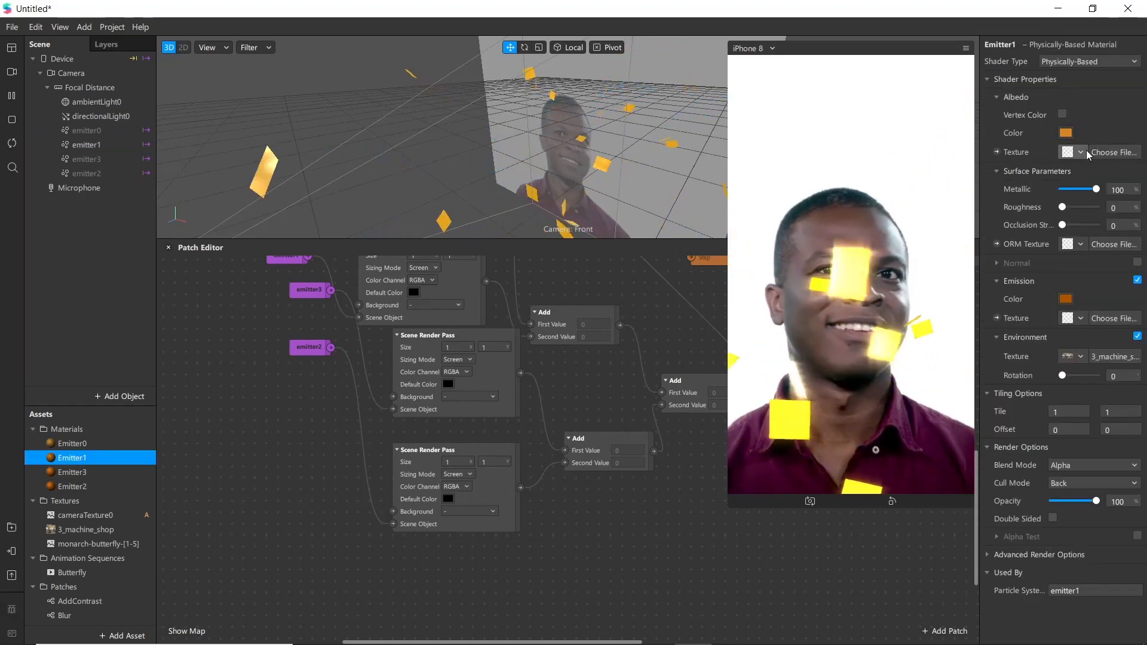
left_click(1108, 153)
left_click(1109, 153)
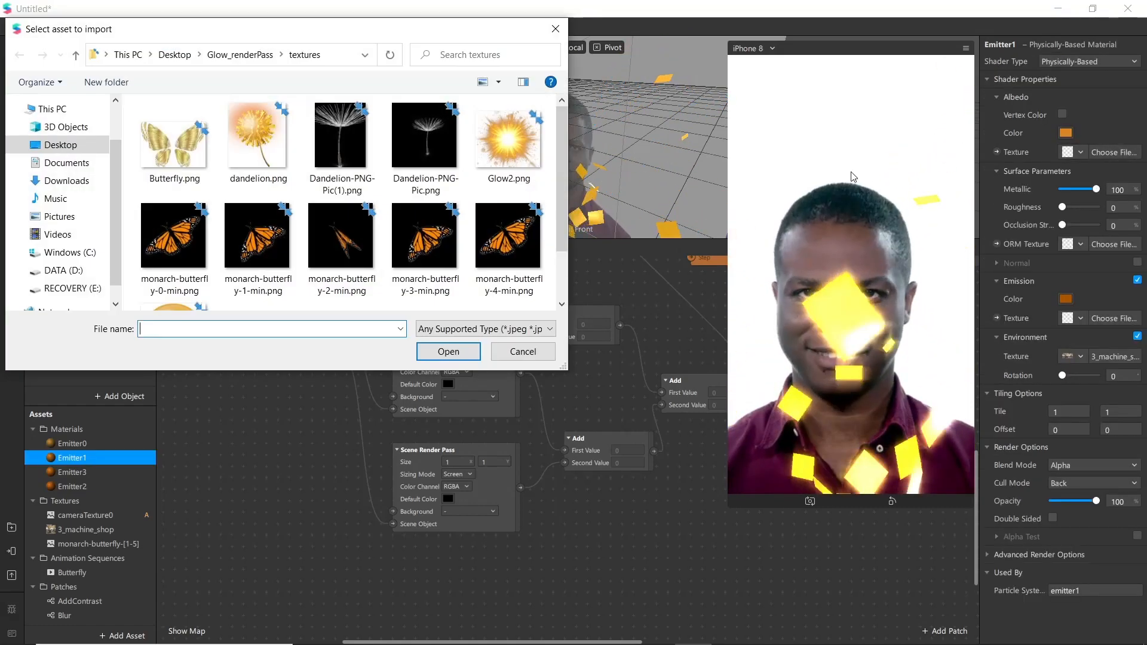
double_click(341, 153)
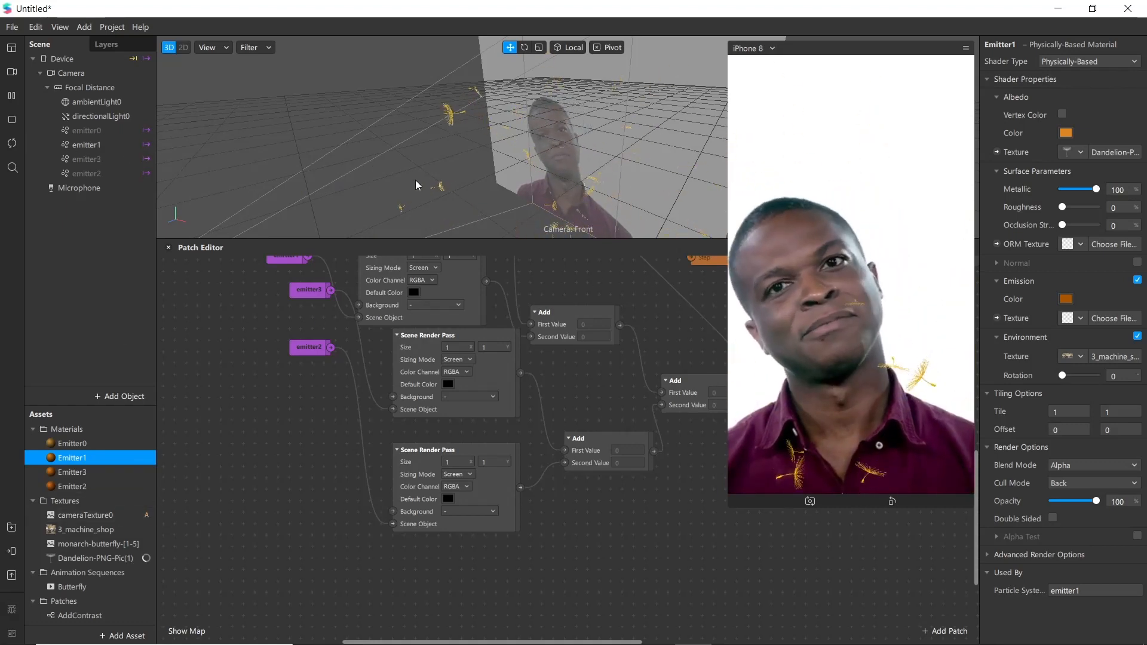
Shift the Emitter1 material's albedo color from orange to a golden yellow
left_click(1065, 132)
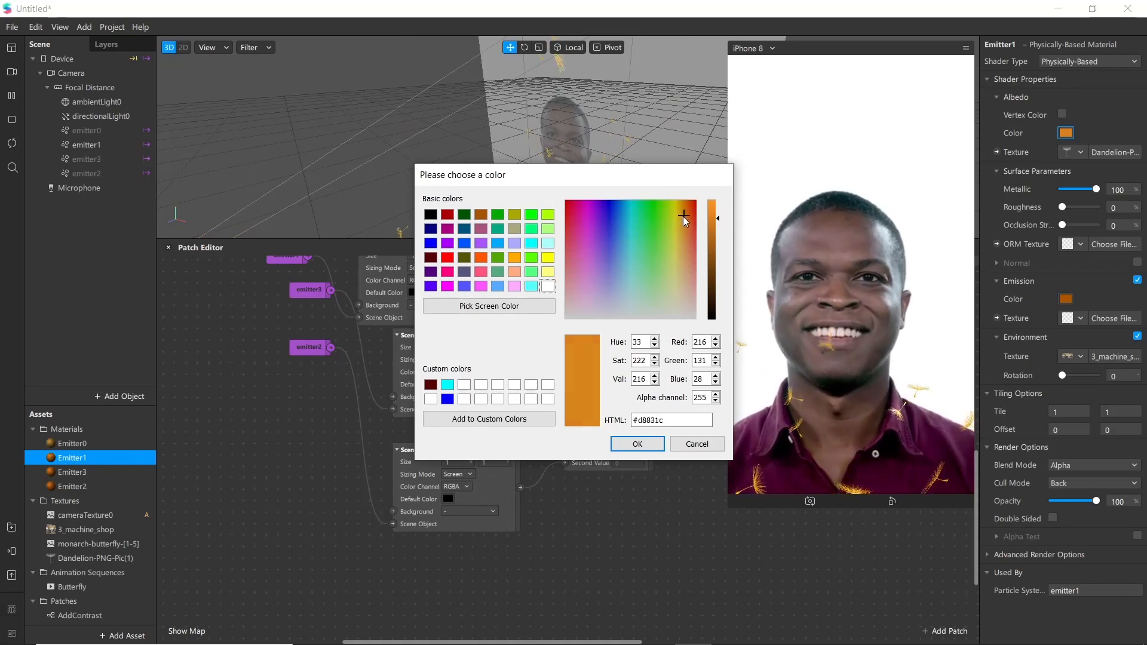
left_click_drag(684, 219, 679, 216)
left_click(640, 443)
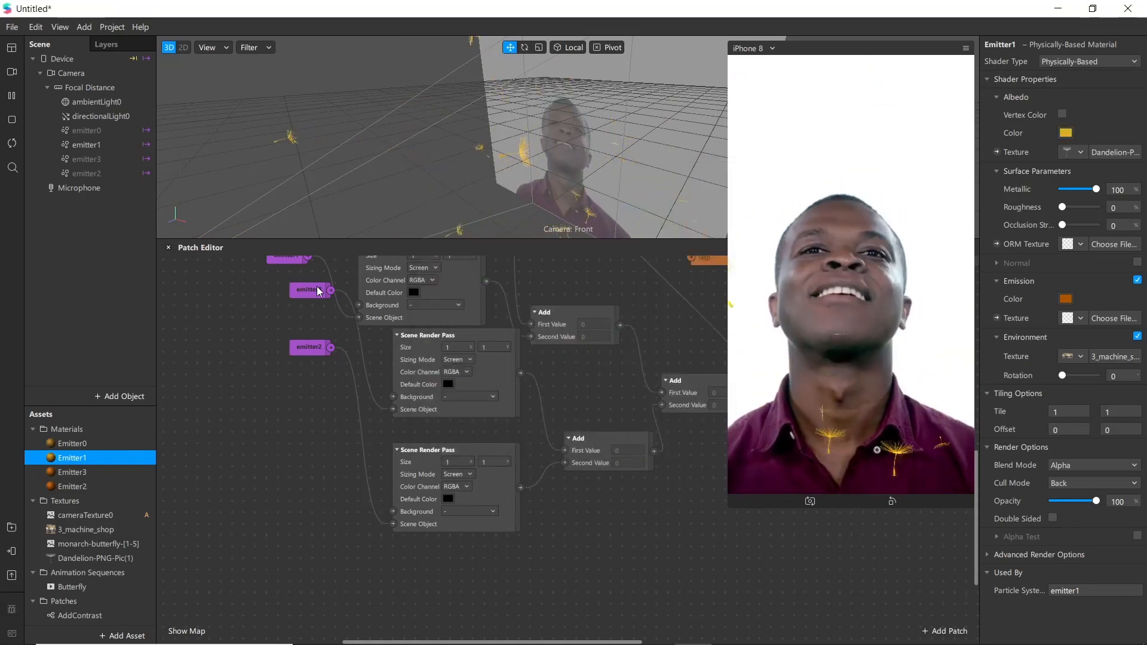
Show emitter3 in place of emitter1 and set its particle shape to Sphere
left_click(87, 145)
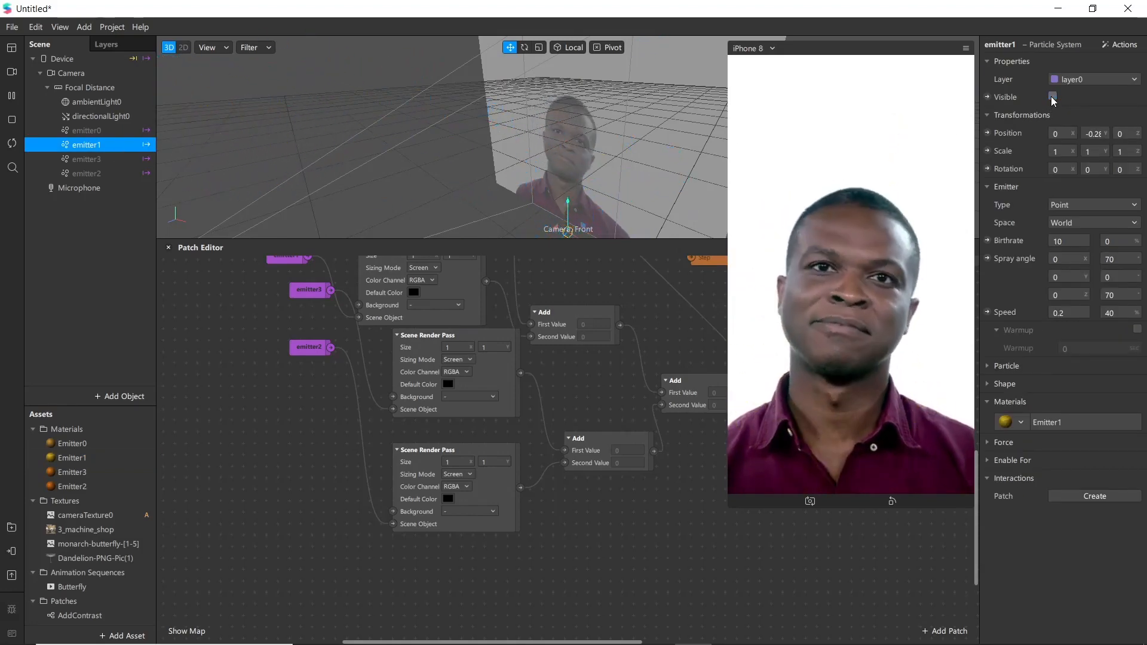
left_click(119, 160)
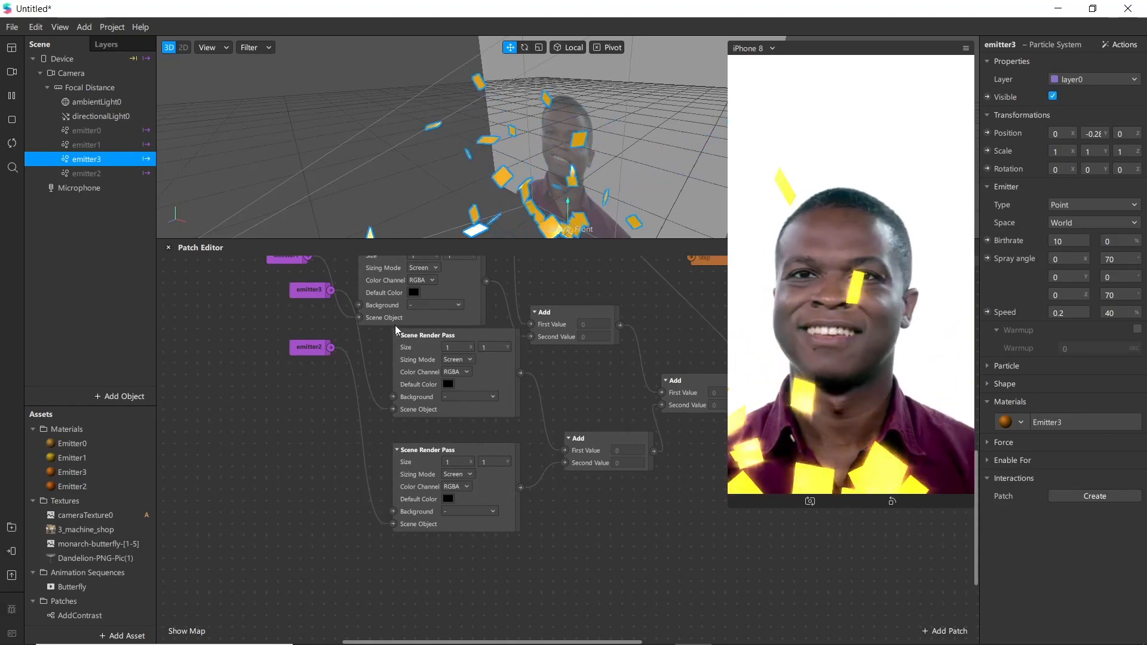
left_click(990, 384)
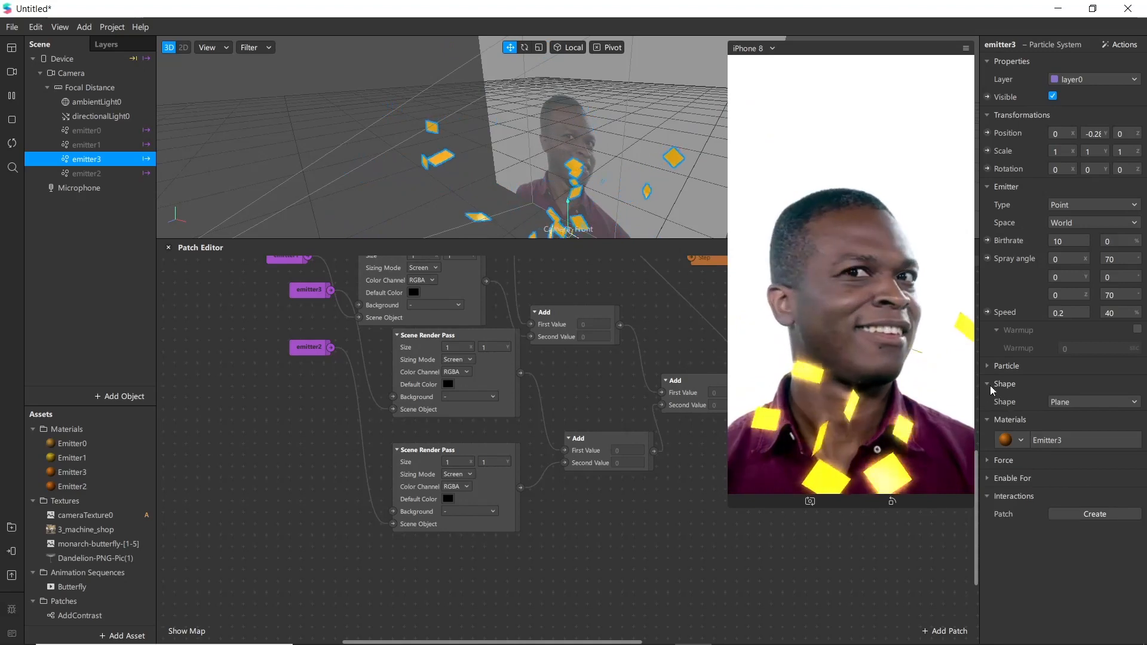
left_click(1061, 402)
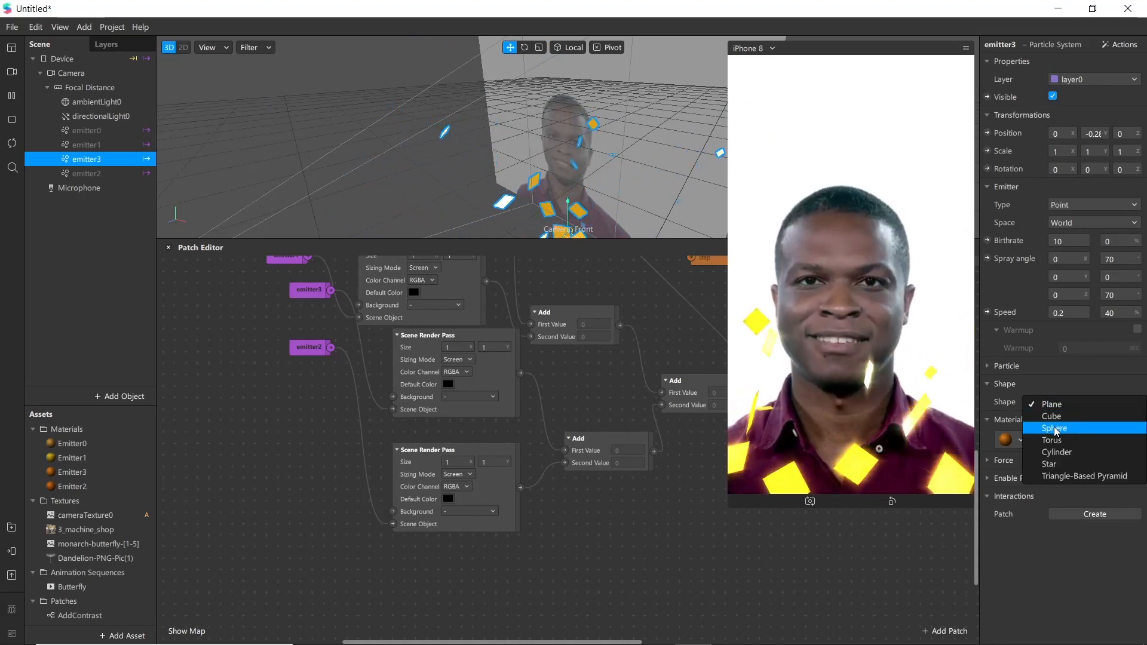
left_click(1055, 428)
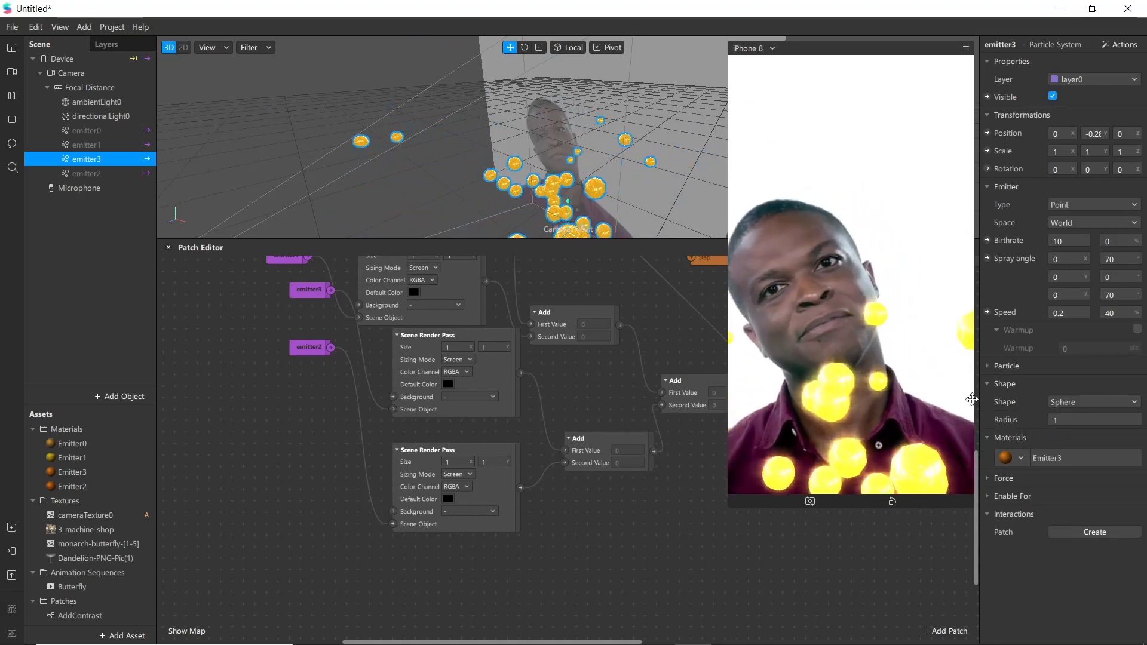
Set emitter3's particle scale to 0.015 and its sphere radius to 0.8
left_click(1007, 366)
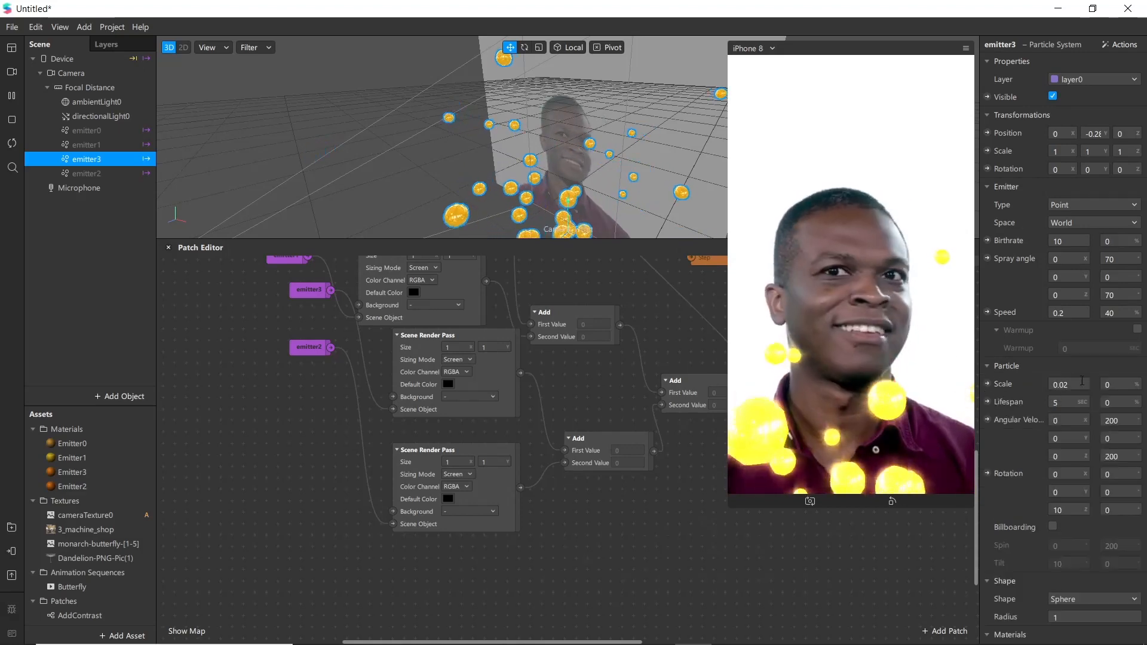
left_click(1076, 386)
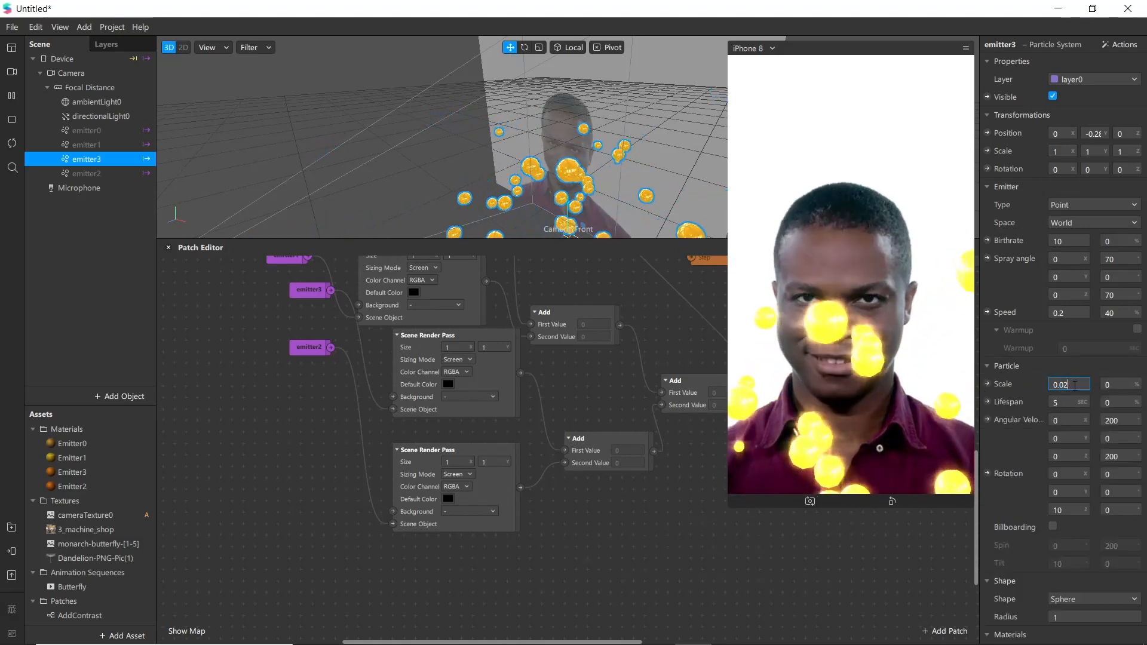
type("0.0")
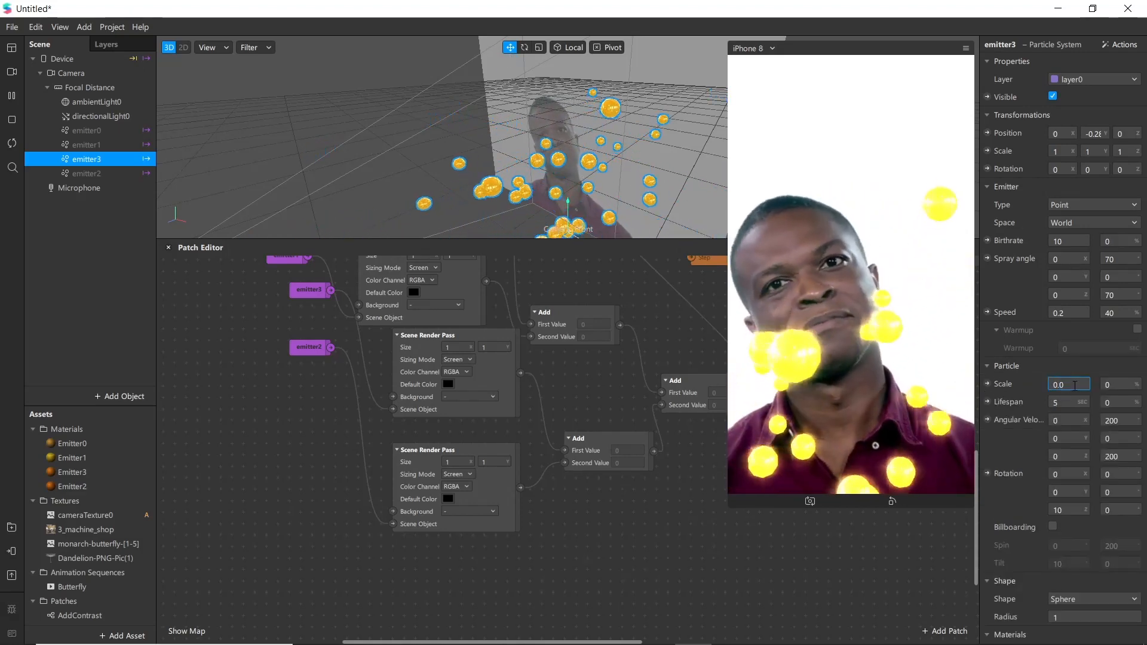
type("15")
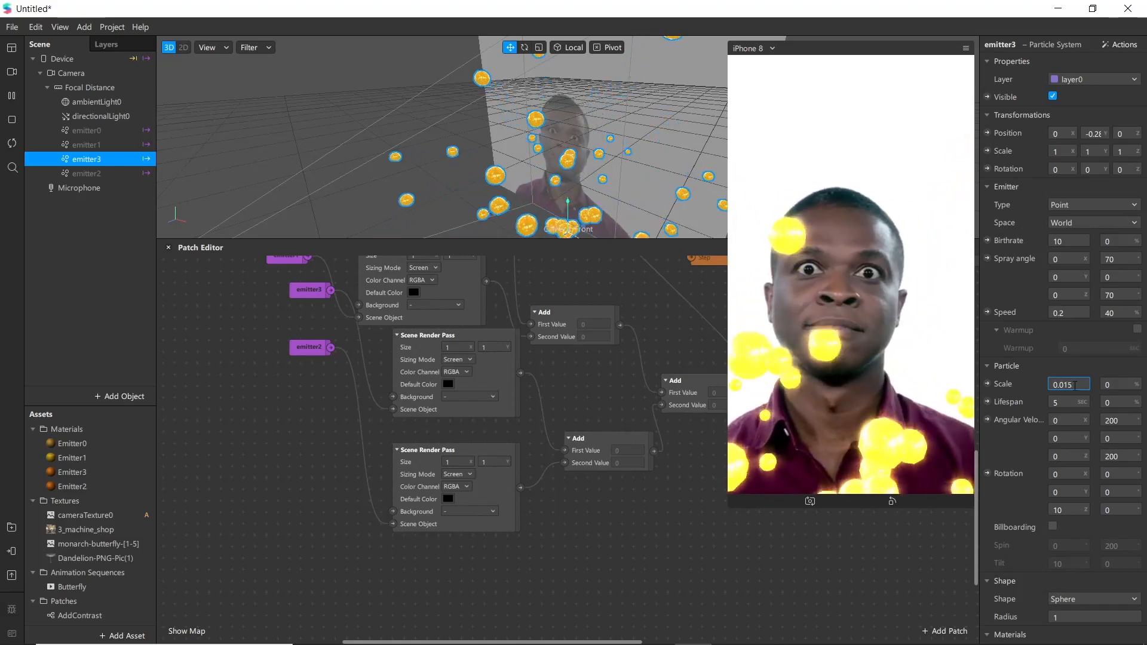
scroll(1075, 454, "down", 2)
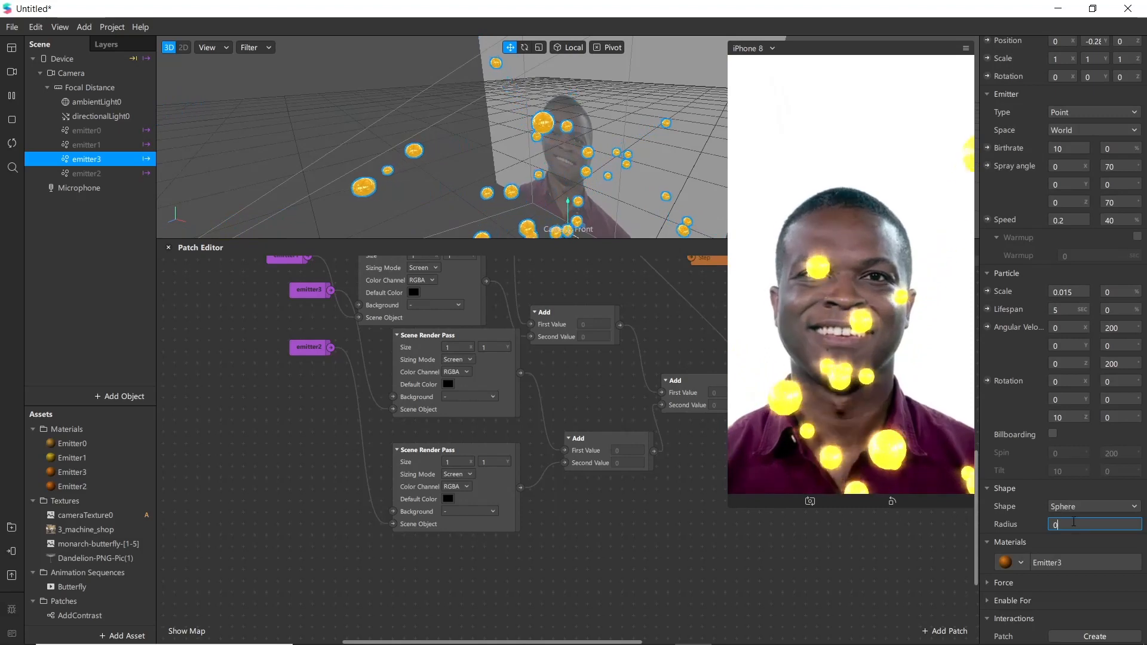
type("0")
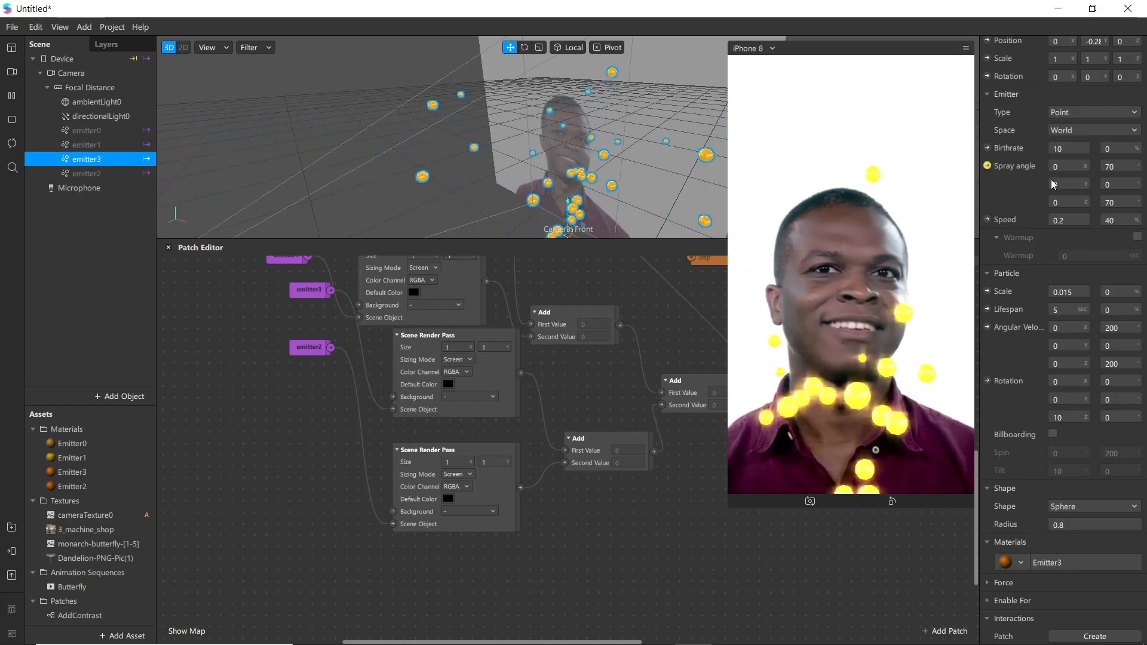
Show emitter2 in place of emitter3 and set its particle shape to Star
scroll(1050, 111, "up", 3)
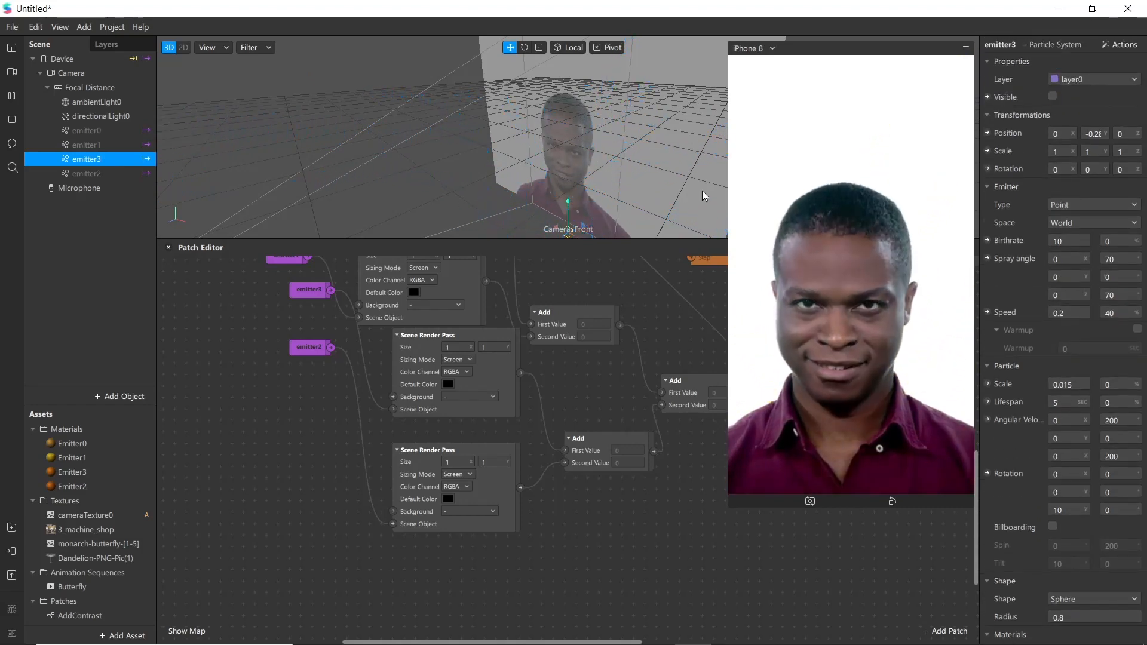
left_click(117, 174)
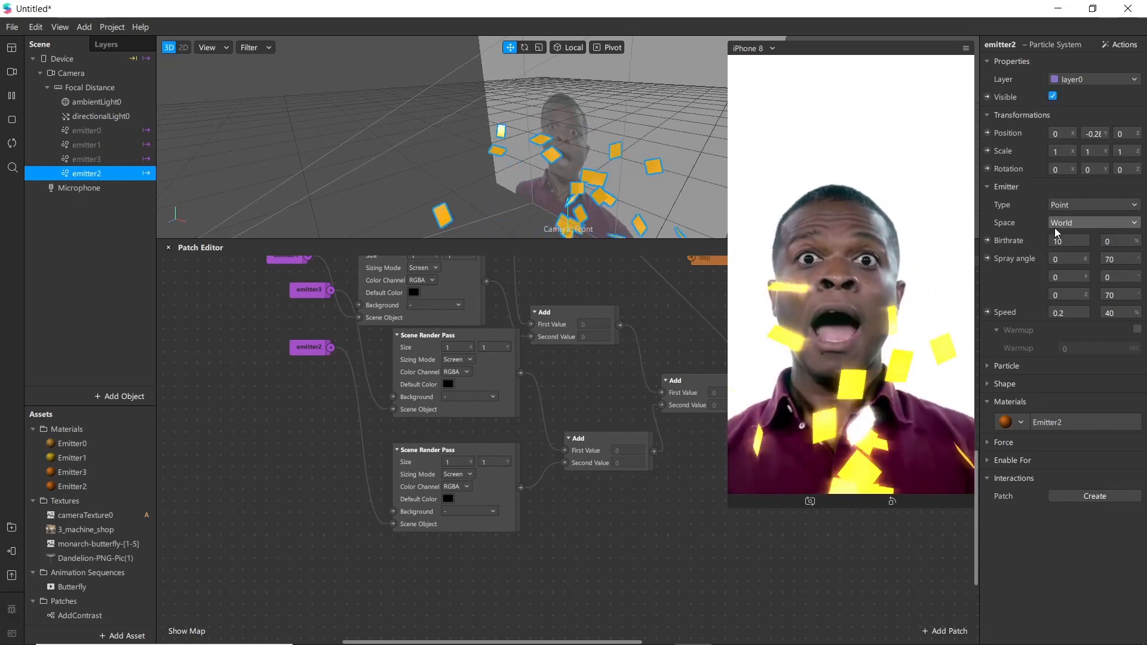
left_click(989, 385)
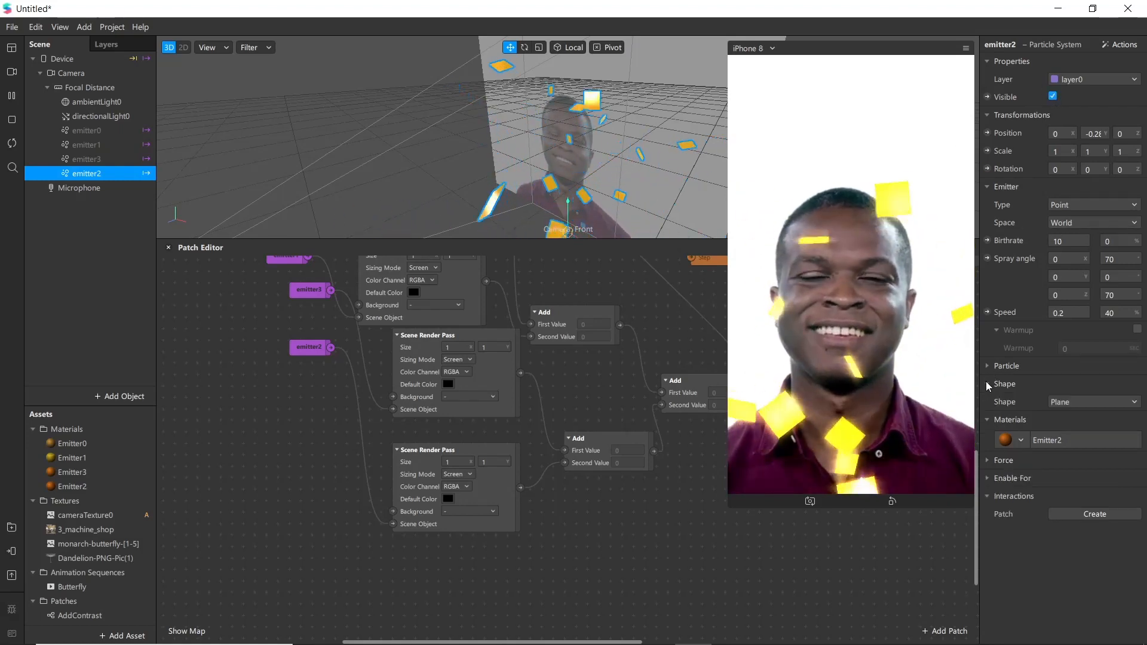
left_click(1064, 400)
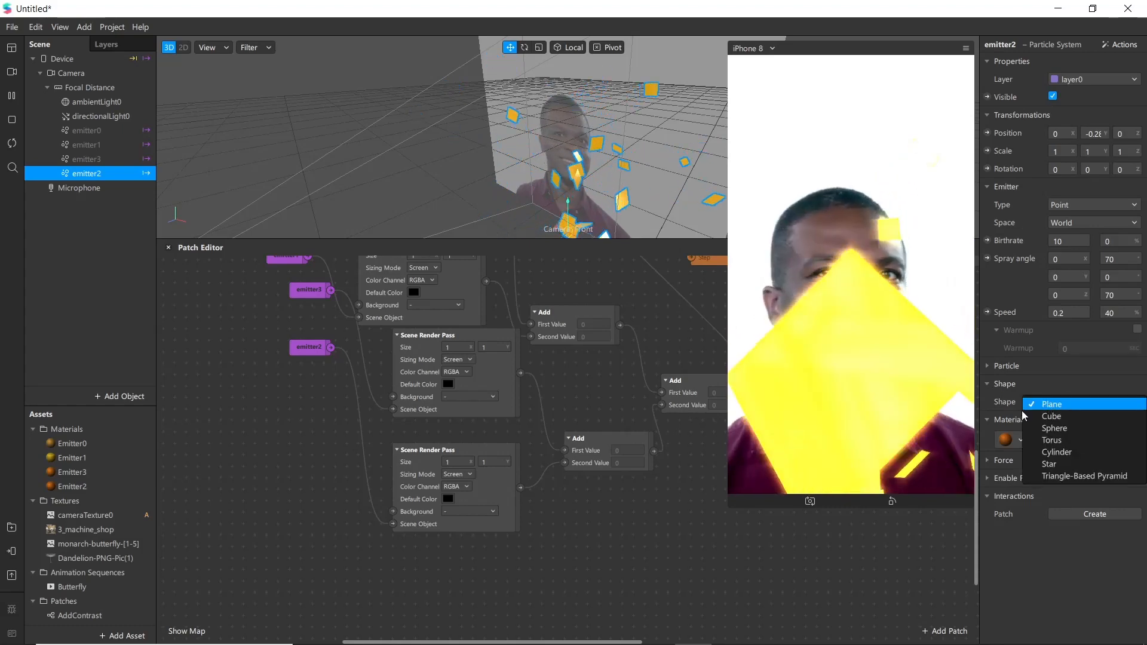
left_click(1050, 465)
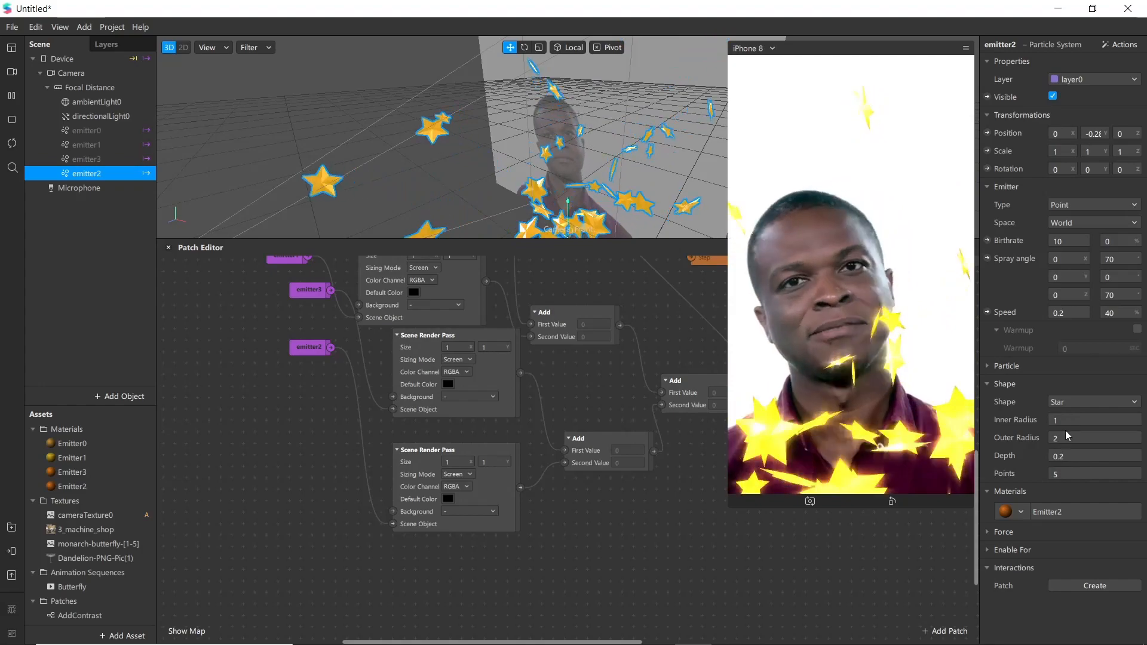
Set the star shape's outer radius to 1.5 and inner radius to 0.8 for emitter2
left_click(1067, 439)
type("1")
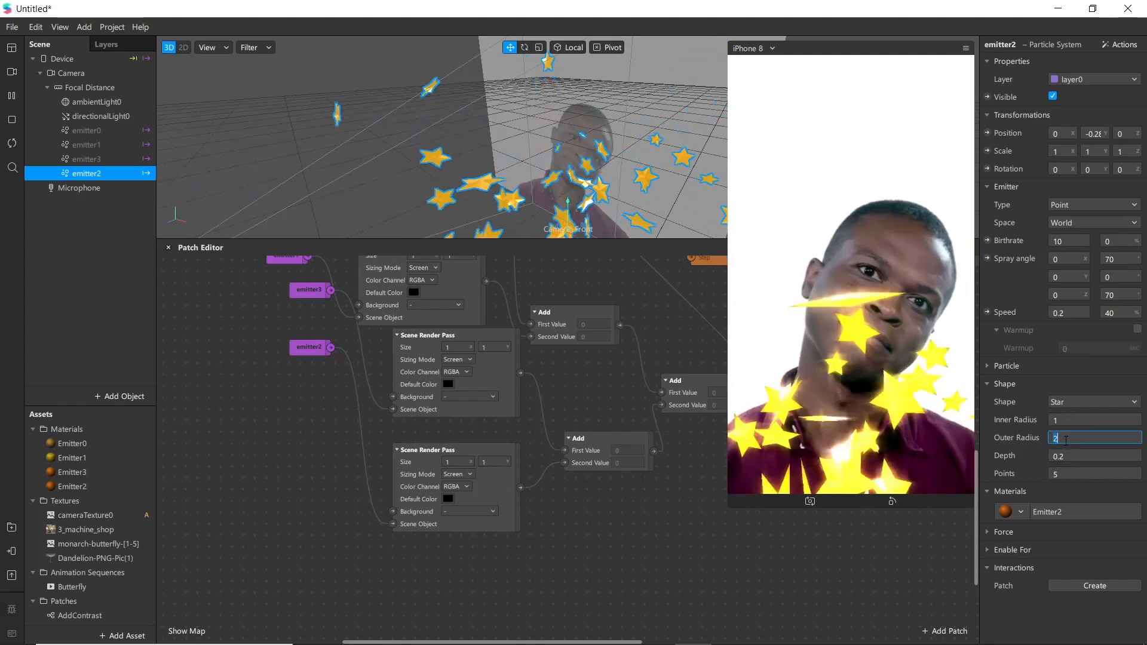
type(".5")
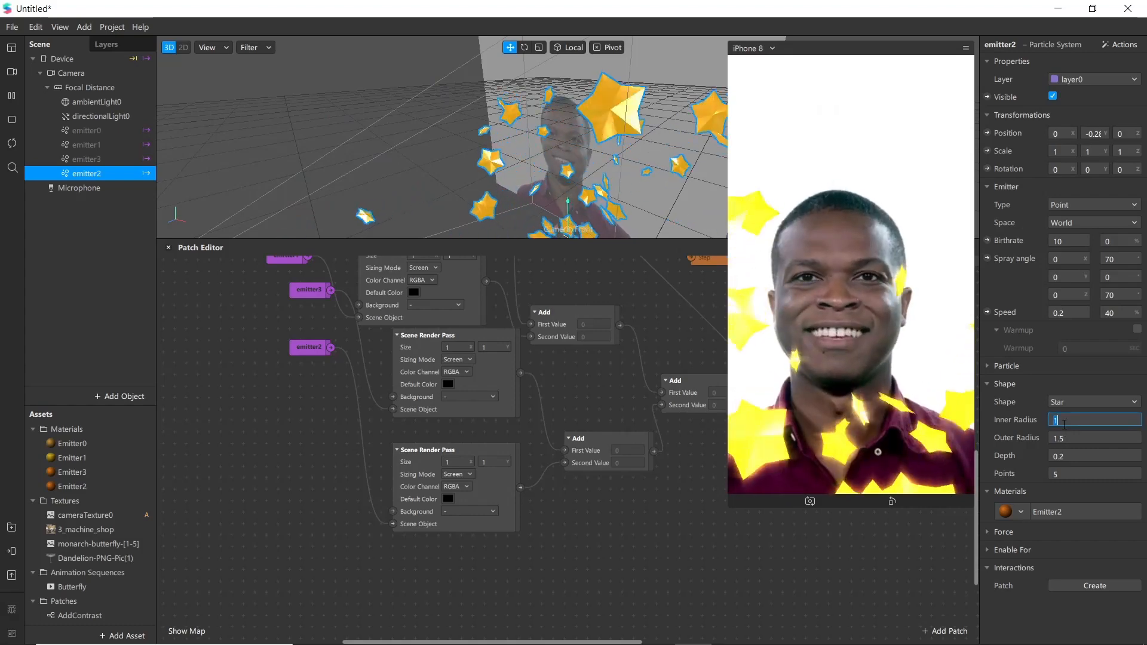
type("0")
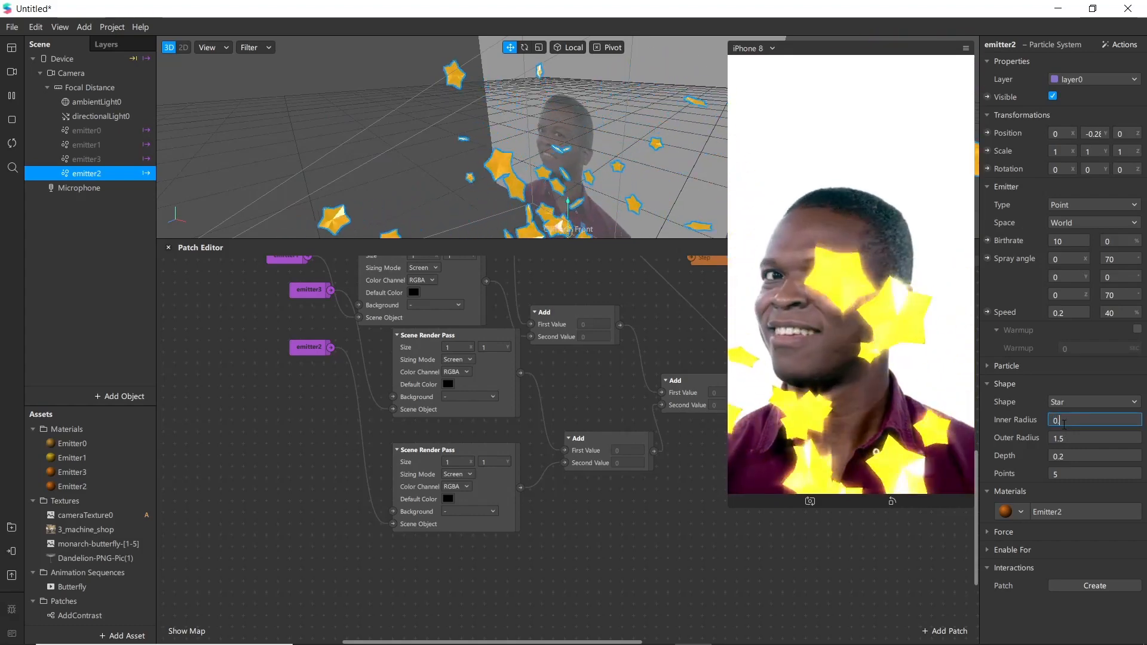
type(".5")
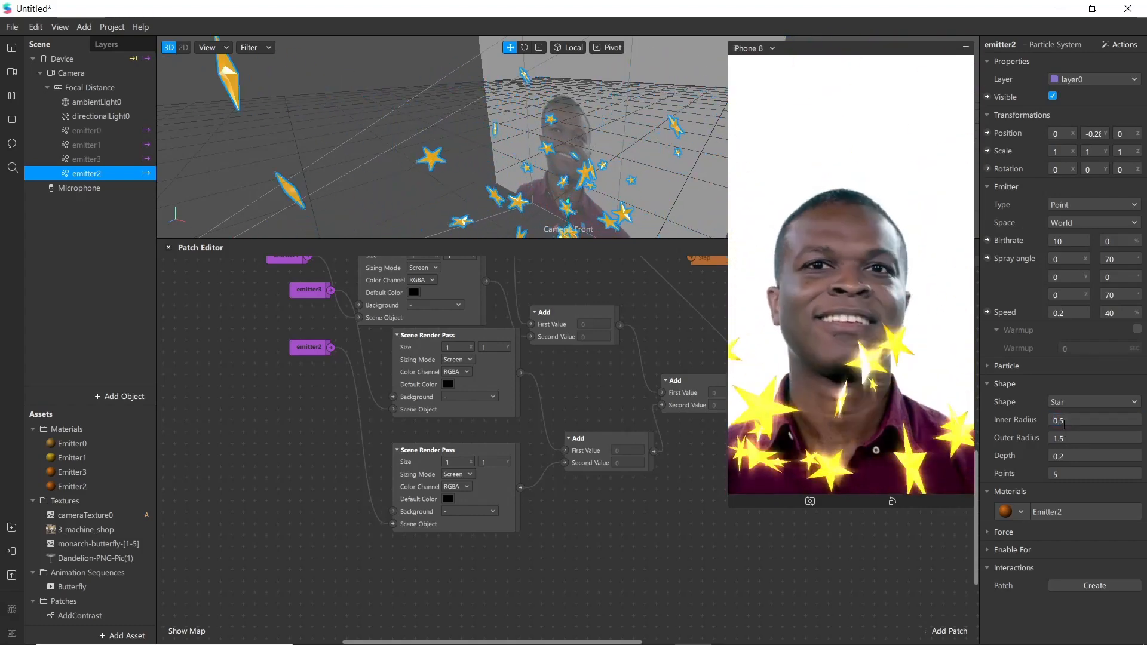
key("BackSpace")
type("8")
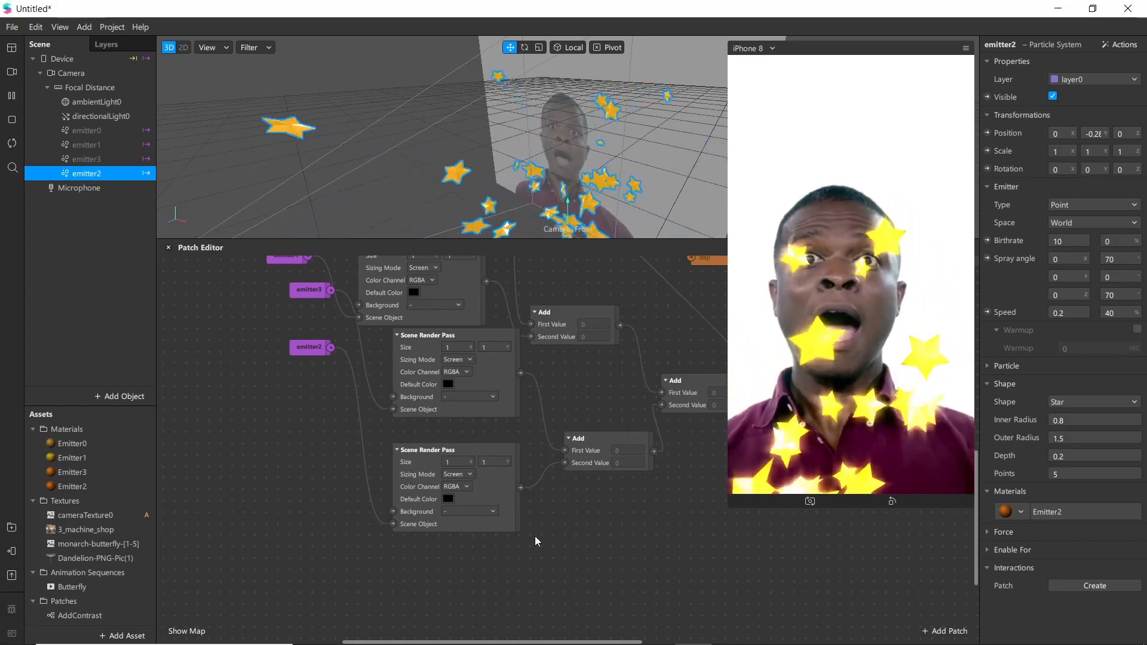
Add a Picker UI patch in the empty area below the lowest Scene Render Pass patch
scroll(507, 522, "down", 5)
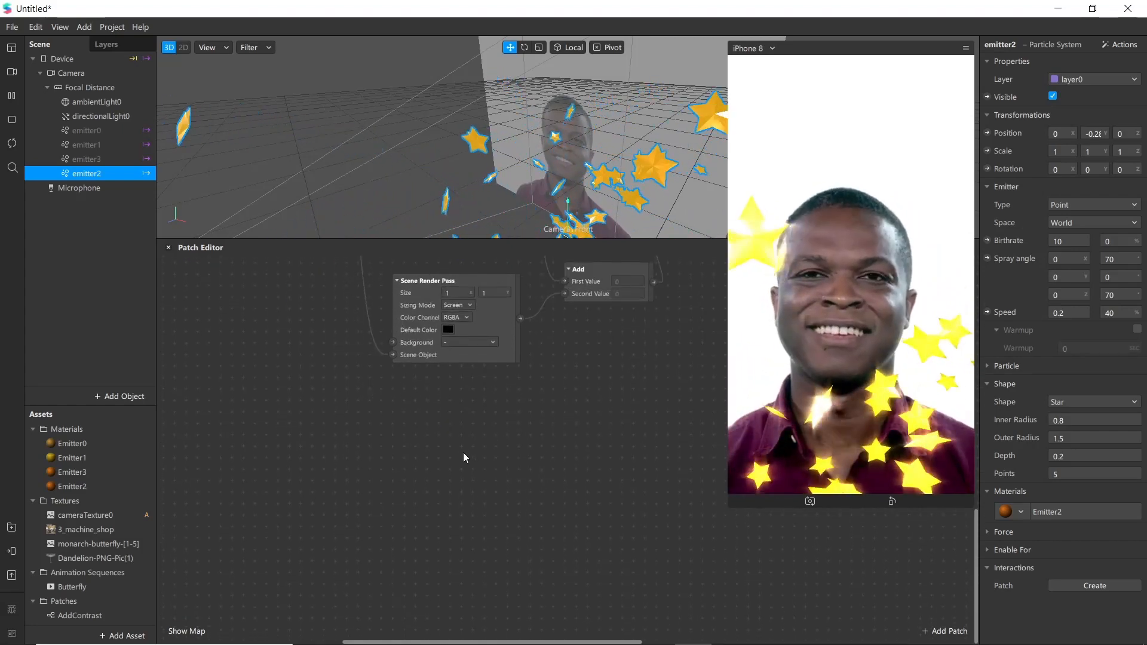
double_click(449, 454)
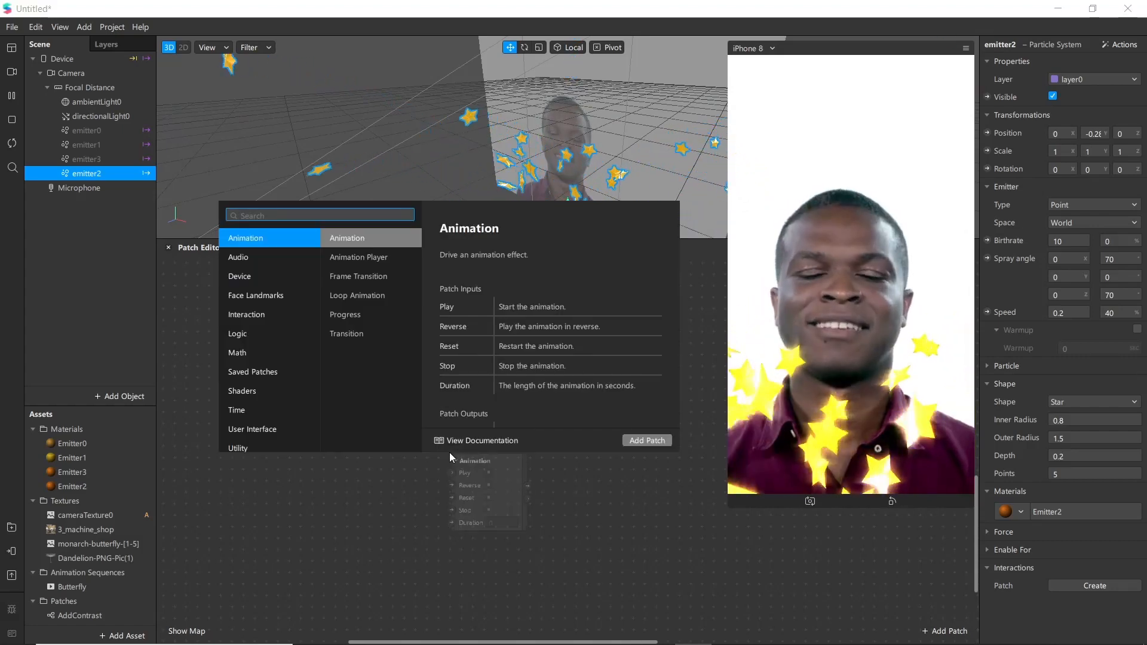
type("picker")
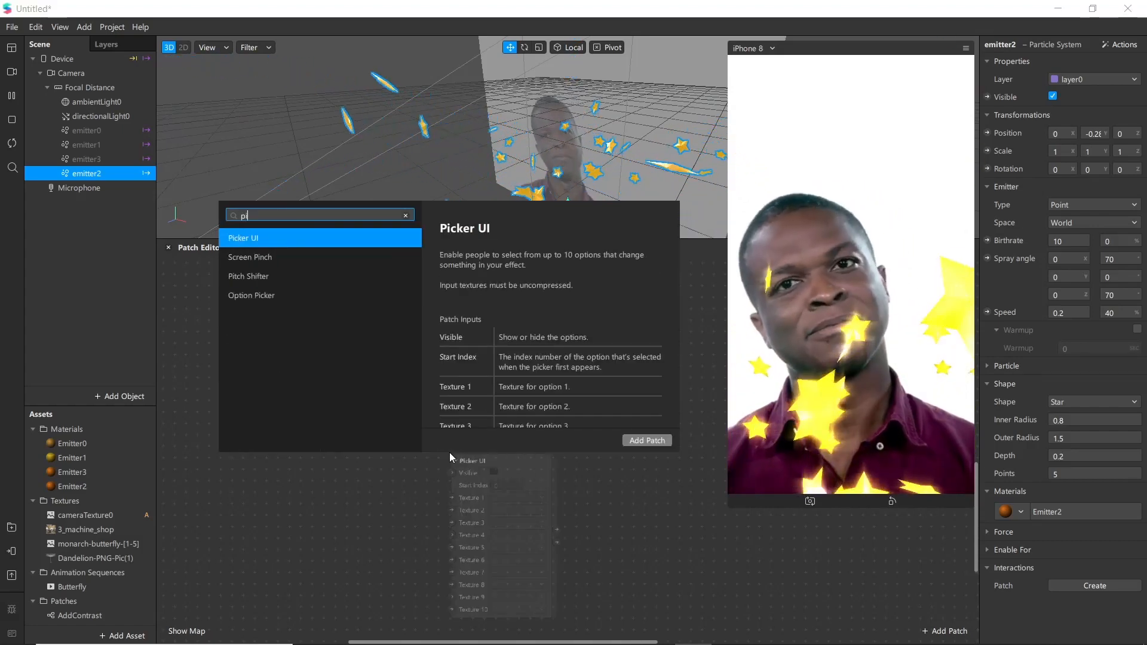
key("Return")
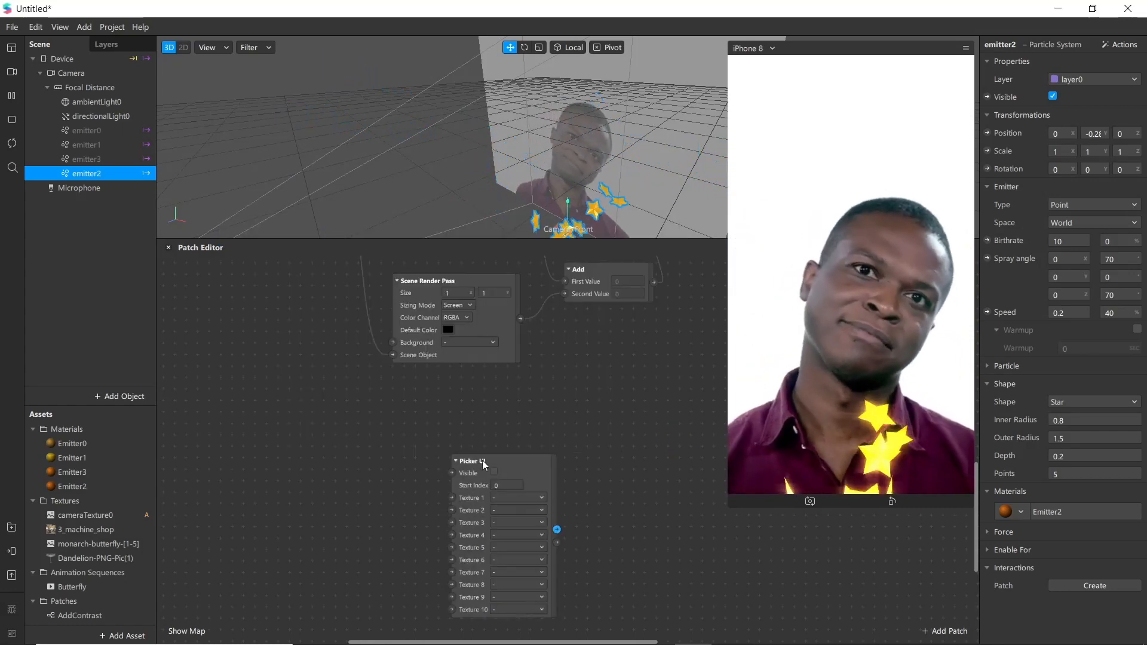
left_click_drag(450, 458, 424, 438)
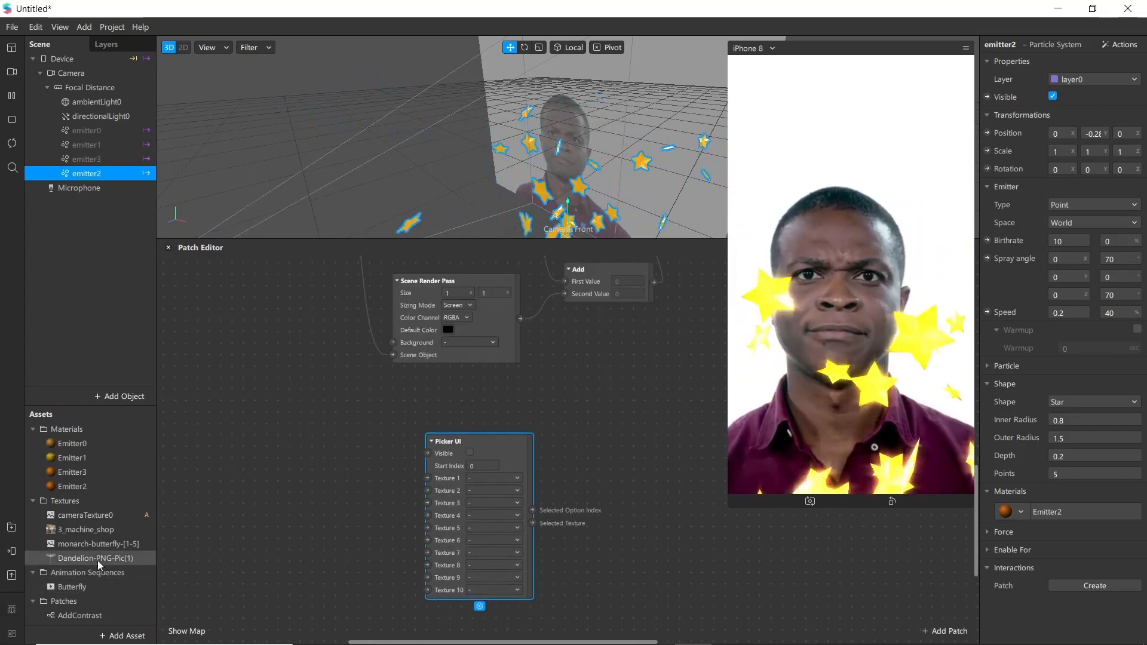
Import Butterfly.png, dandelion.png, Glow2.png and Sphere_W.png from the textures folder and set all four to no compression
scroll(103, 570, "down", 1)
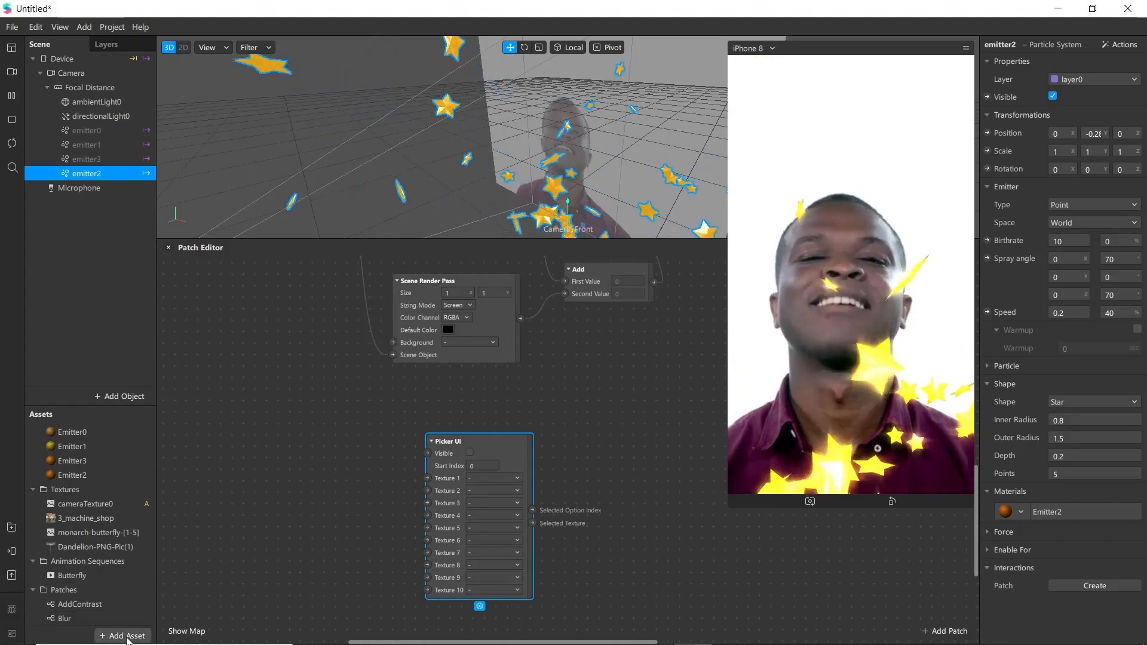
left_click(123, 637)
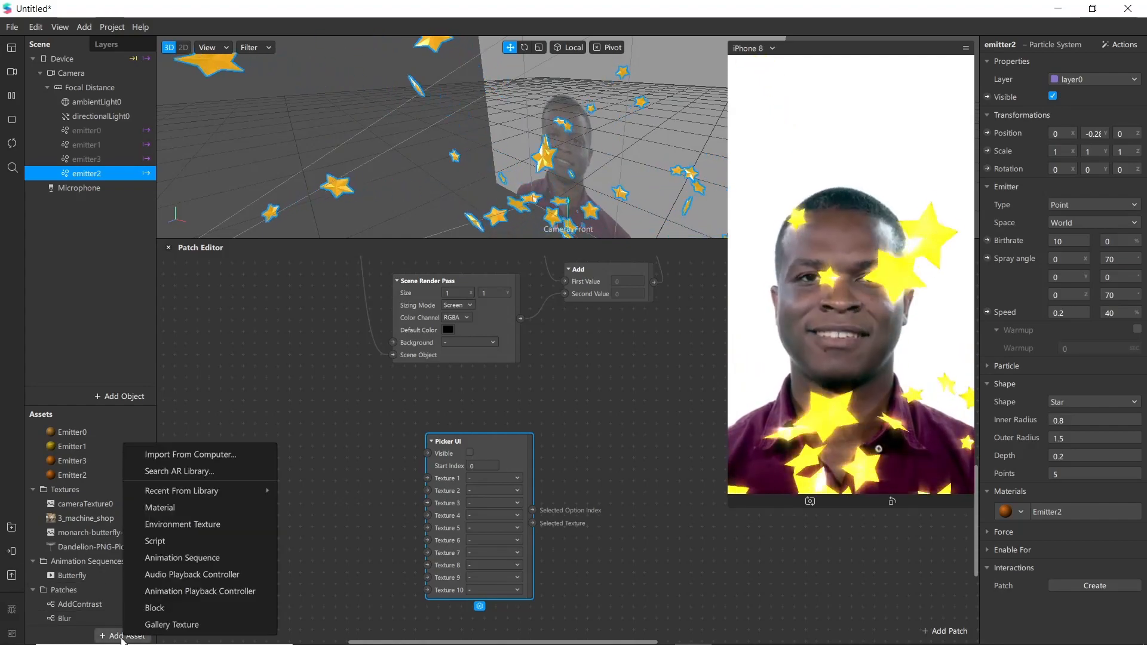
left_click(197, 455)
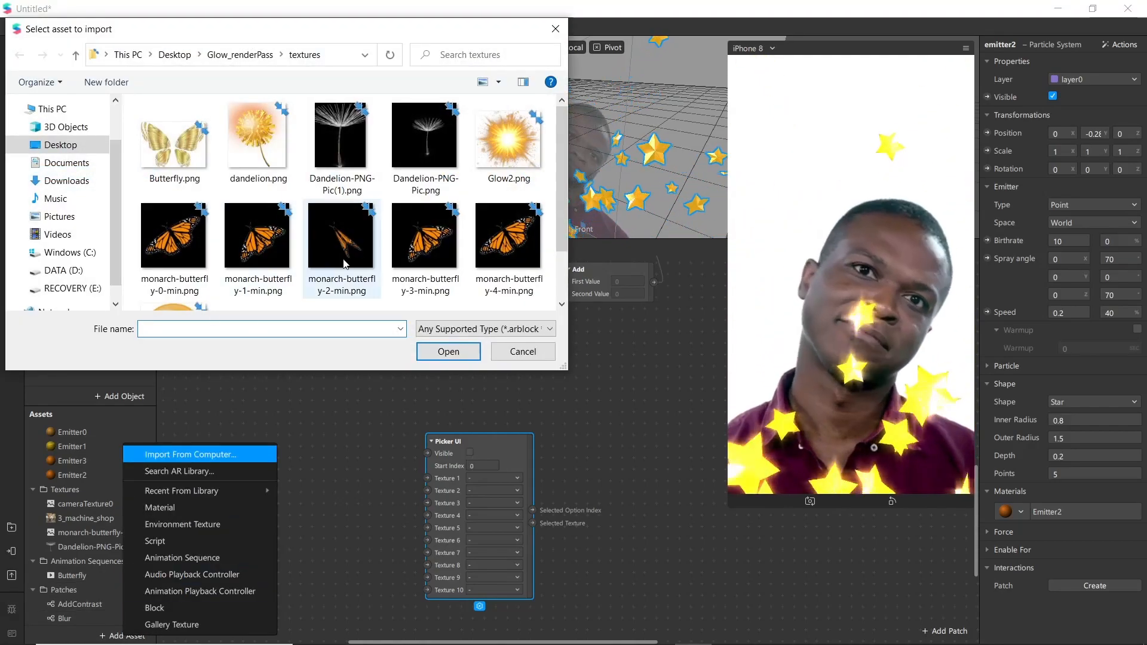
left_click(194, 168)
left_click(257, 144, "ctrl")
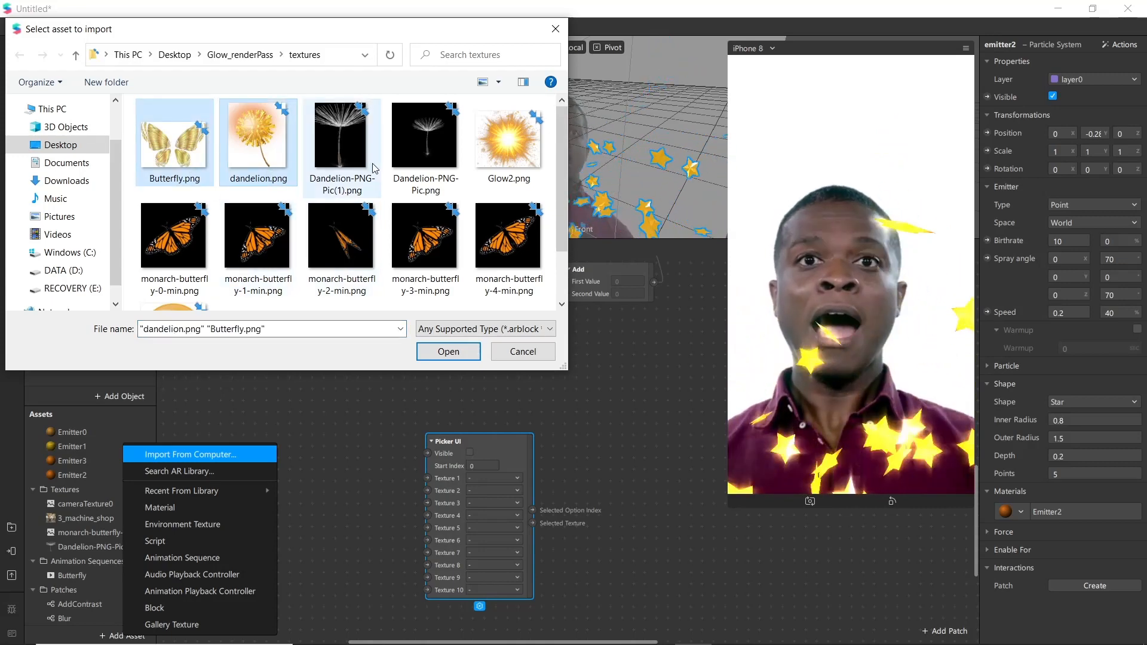
left_click(505, 146, "ctrl")
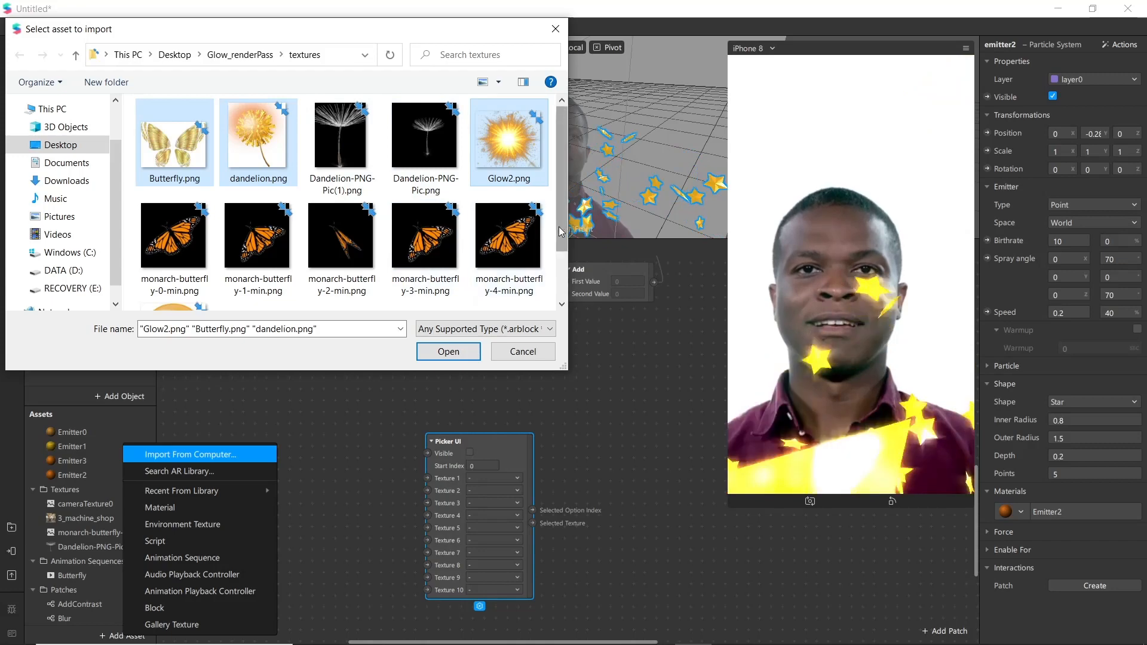
left_click_drag(558, 227, 559, 257)
left_click(182, 288, "ctrl")
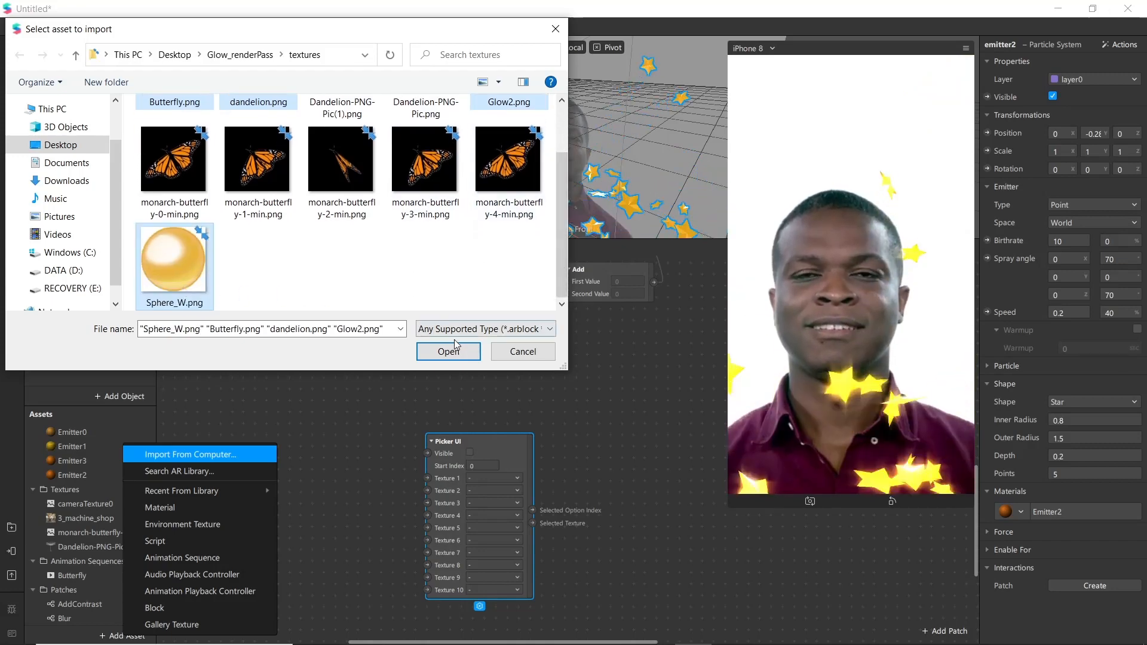
left_click(457, 352)
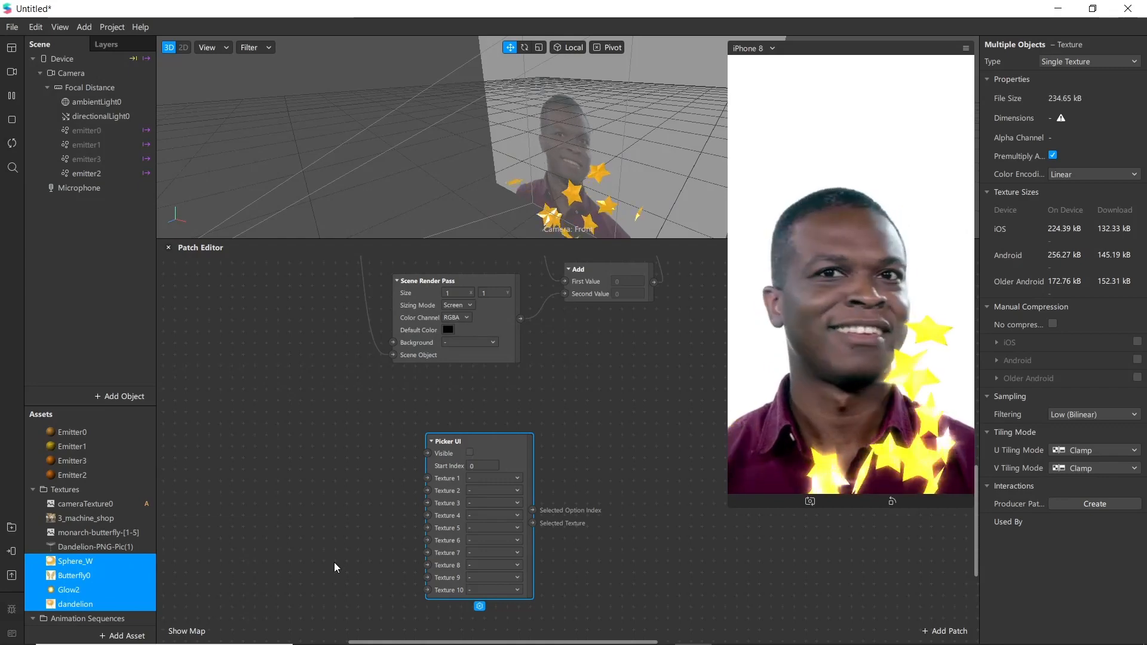
left_click(1053, 324)
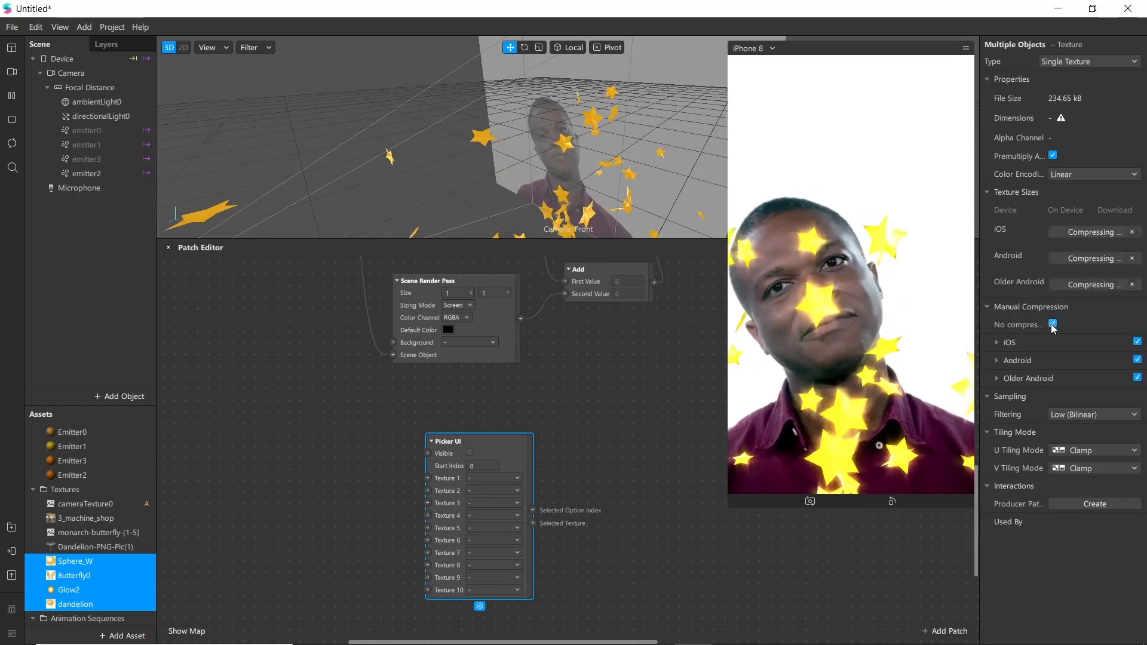
left_click(580, 457)
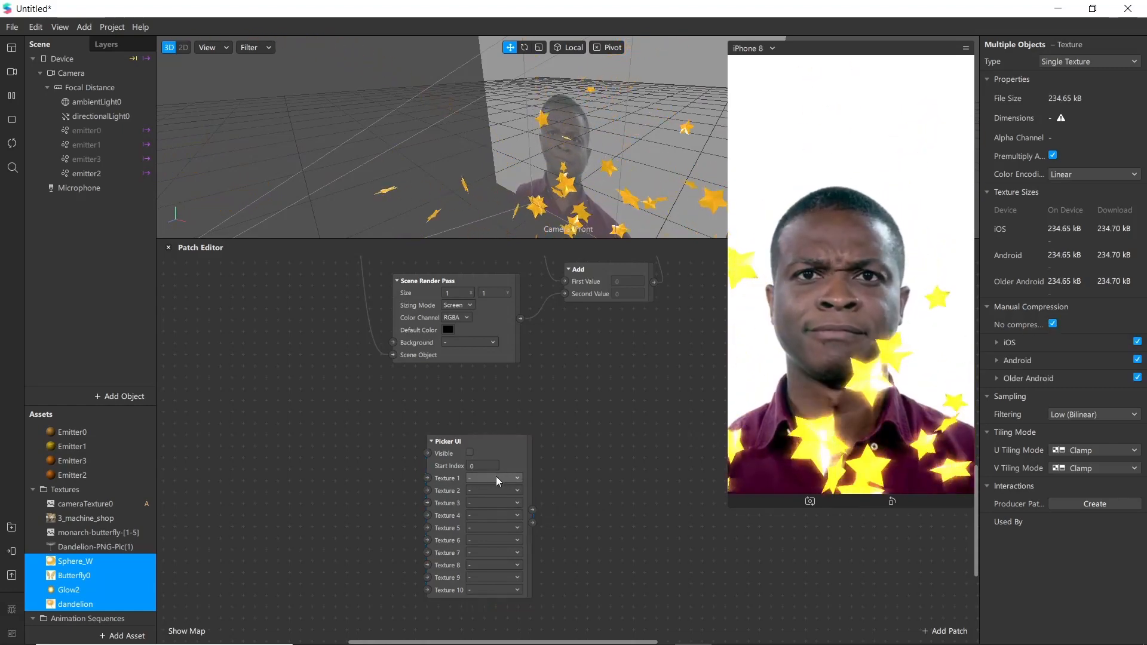
Assign Butterfly0, dandelion, Glow2 and Sphere_W to the Picker UI's textures 1 to 4 and make the picker visible
left_click(500, 449)
left_click_drag(501, 446, 478, 411)
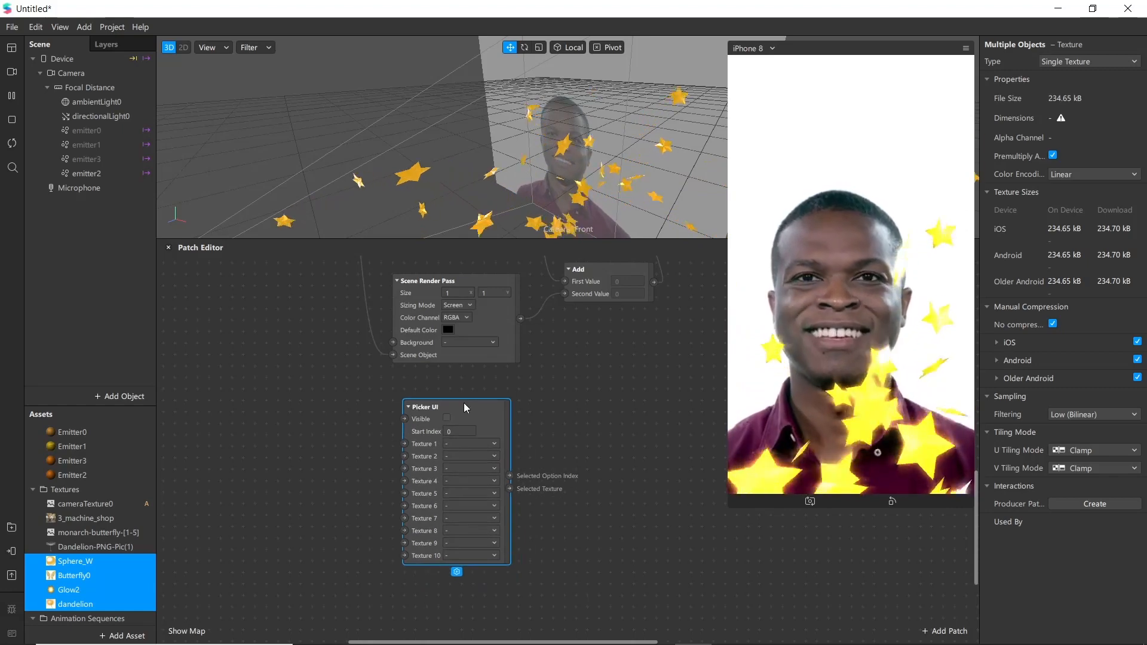
left_click(470, 443)
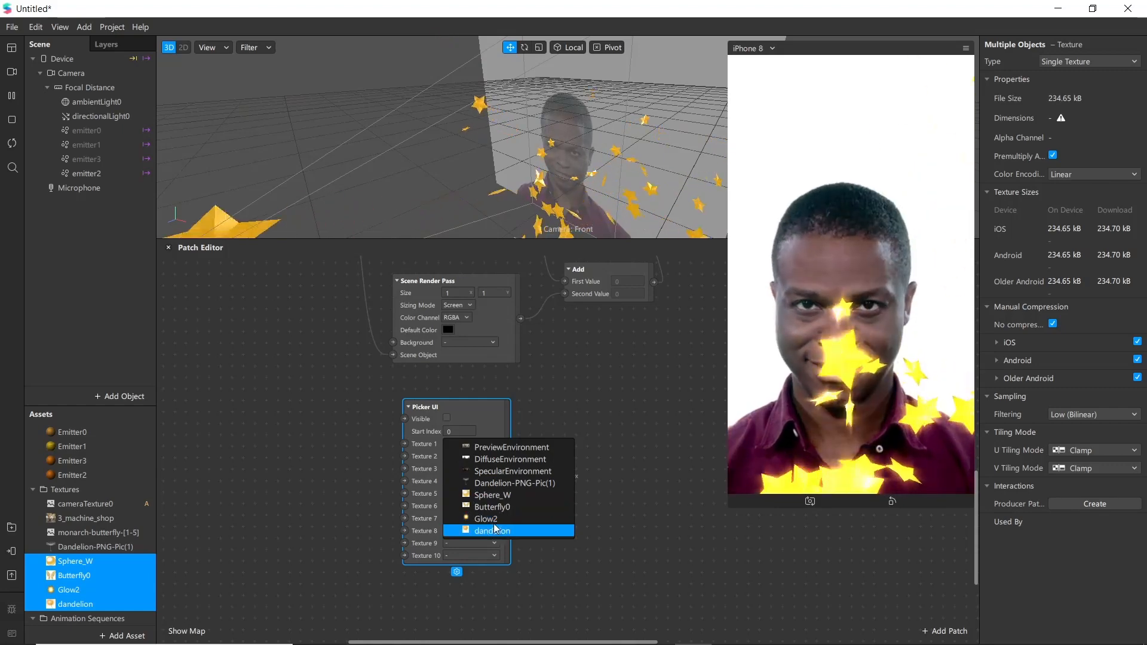
left_click(483, 507)
left_click(467, 458)
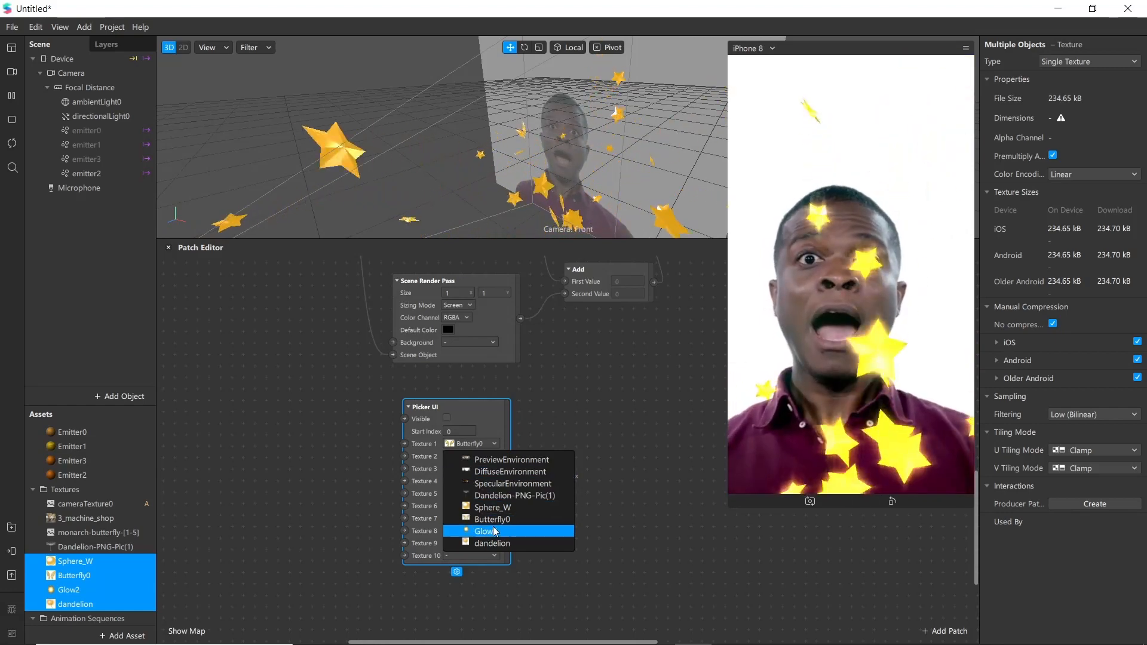
left_click(489, 544)
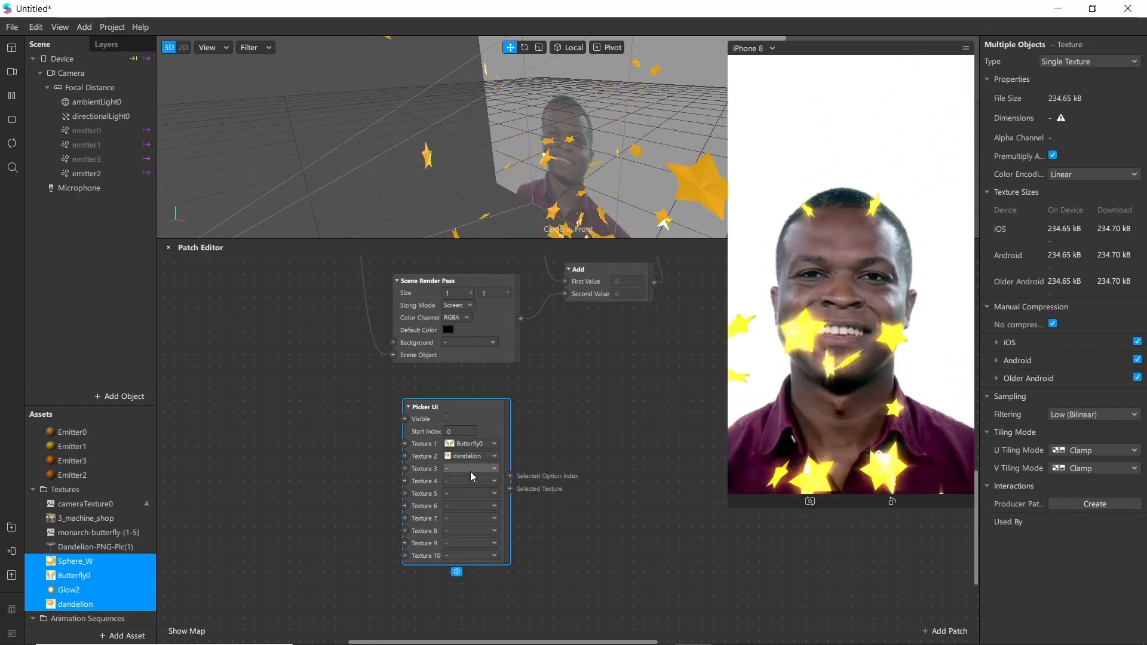
left_click(471, 471)
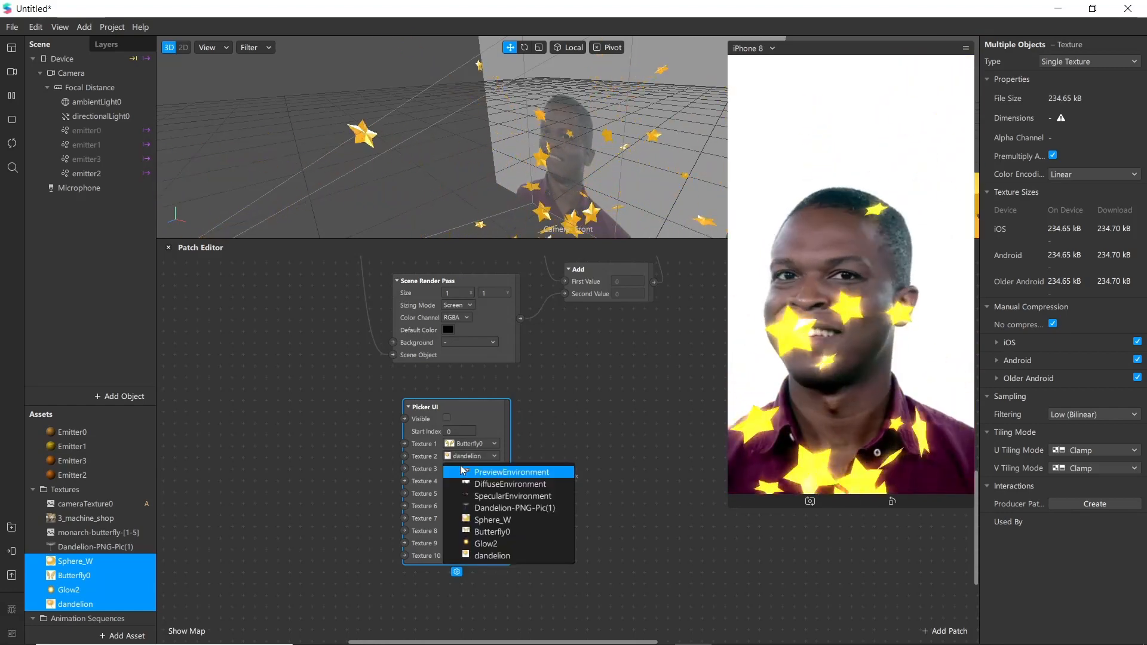
left_click(479, 544)
left_click(471, 477)
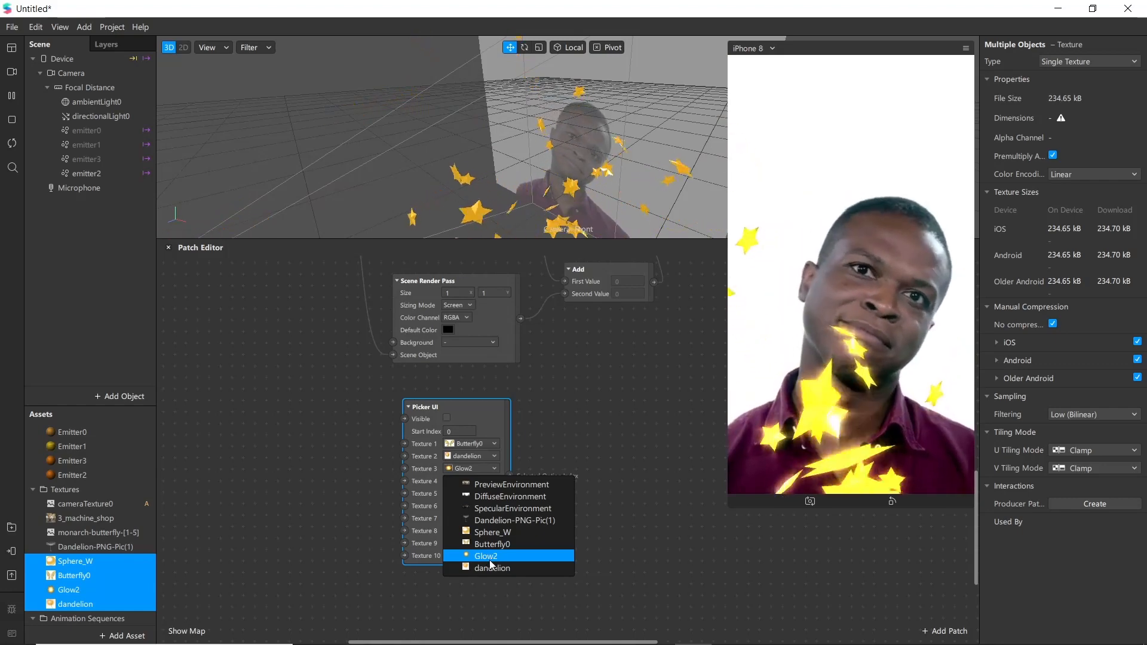
left_click(482, 533)
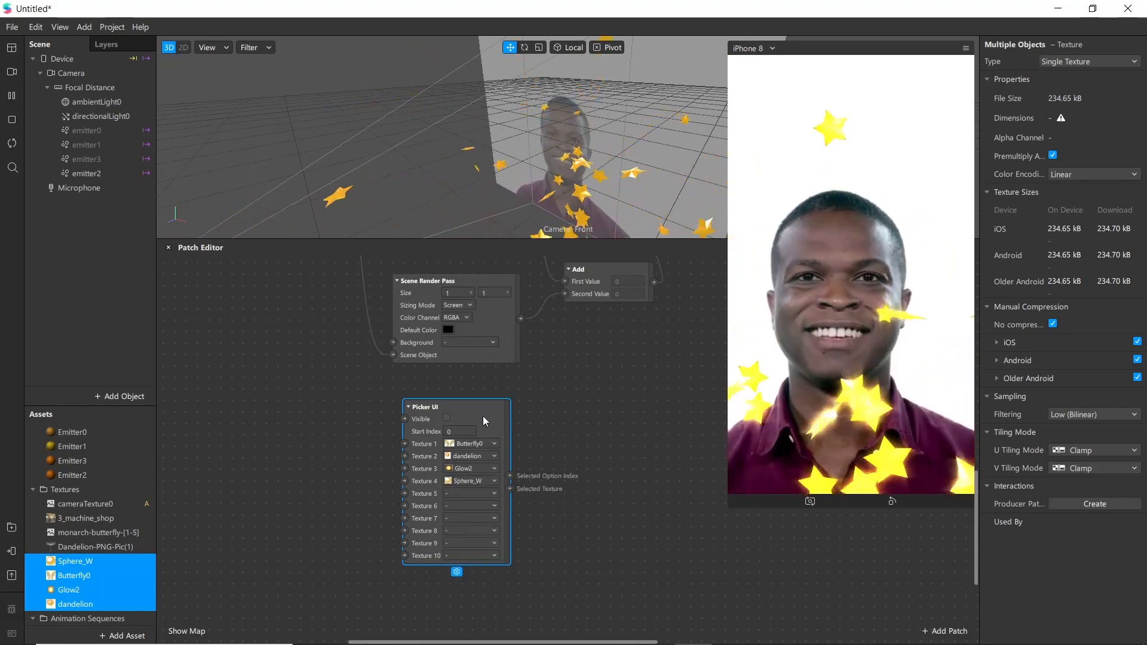
left_click_drag(485, 422, 370, 421)
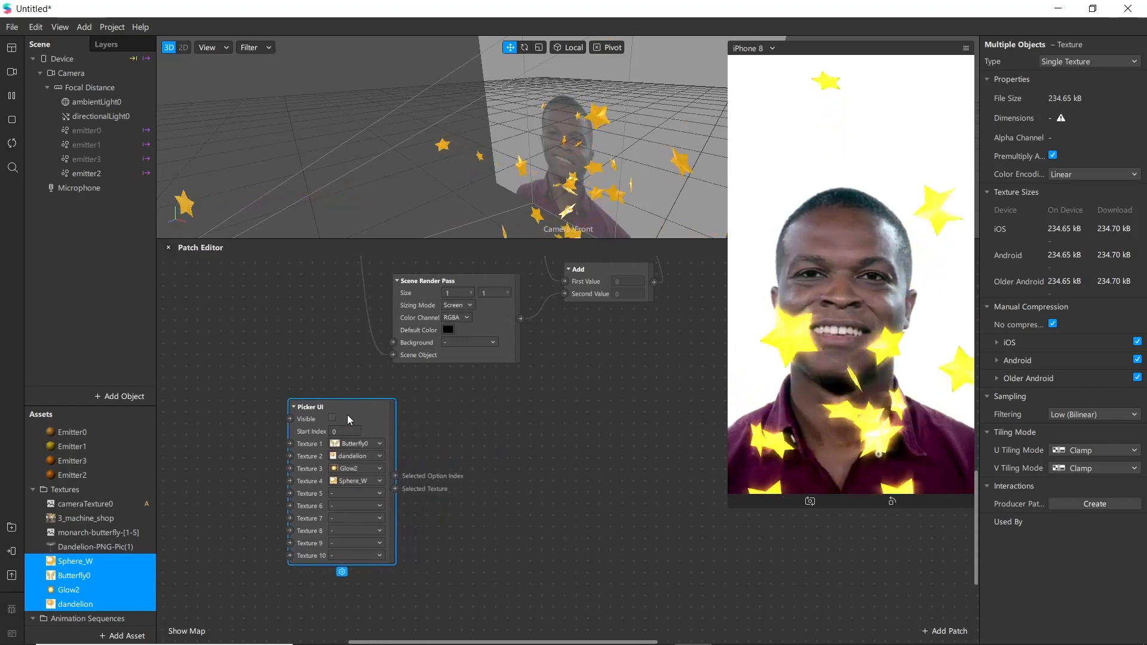
left_click(332, 419)
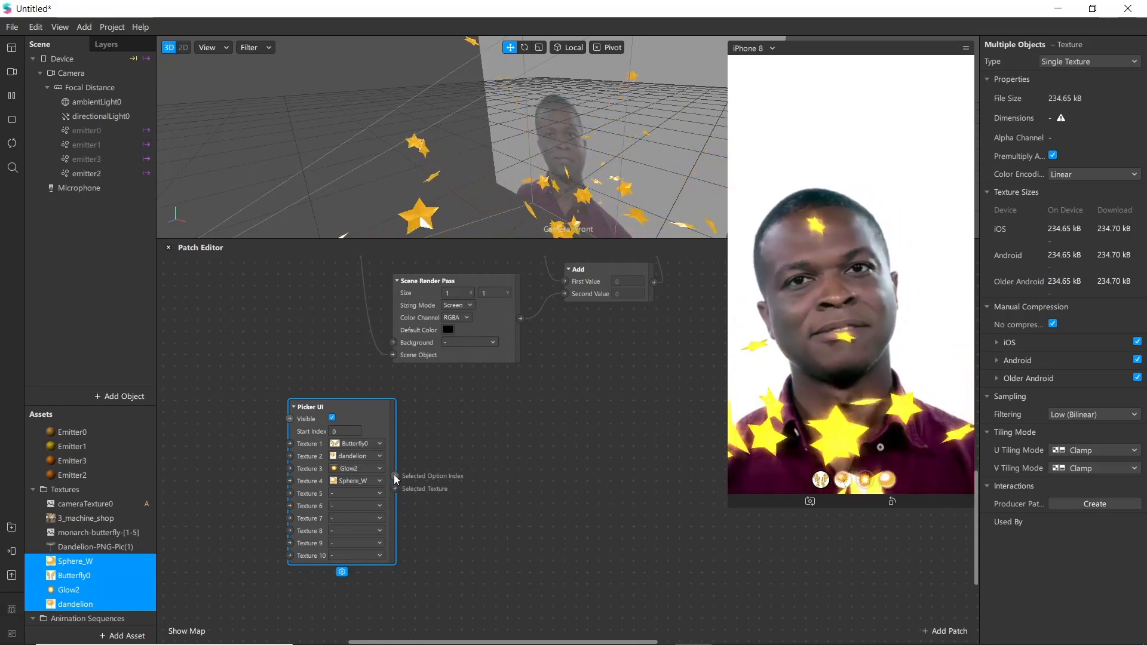
Add an Equals Exactly patch fed by the Picker UI's Selected Option Index output
left_click_drag(396, 476, 445, 459)
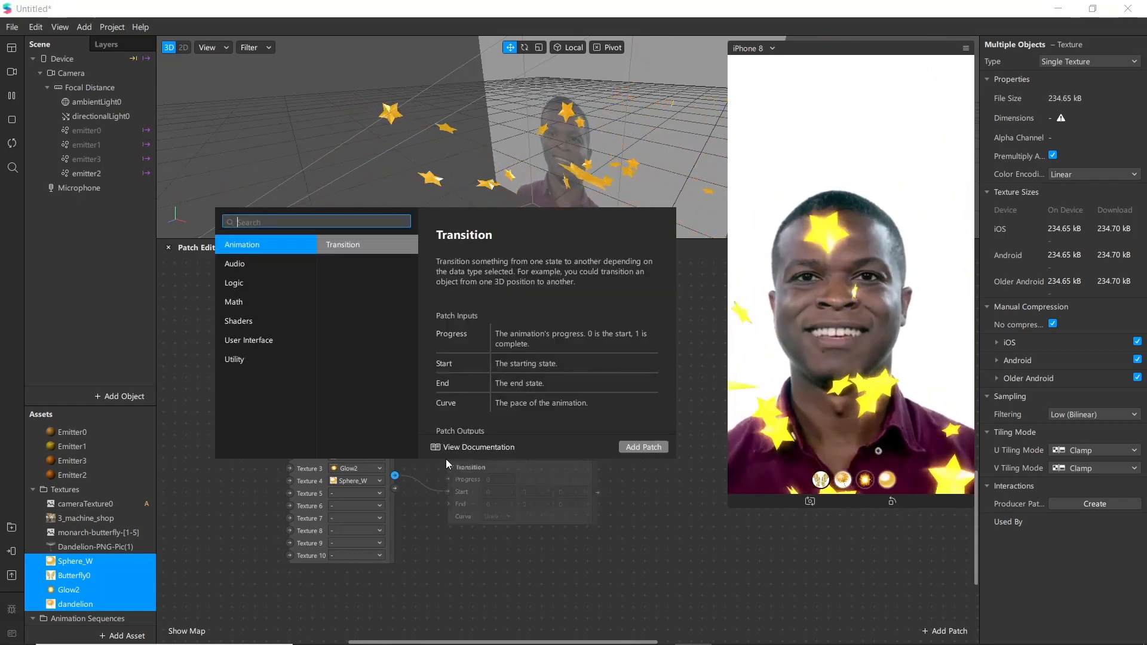
type("exa")
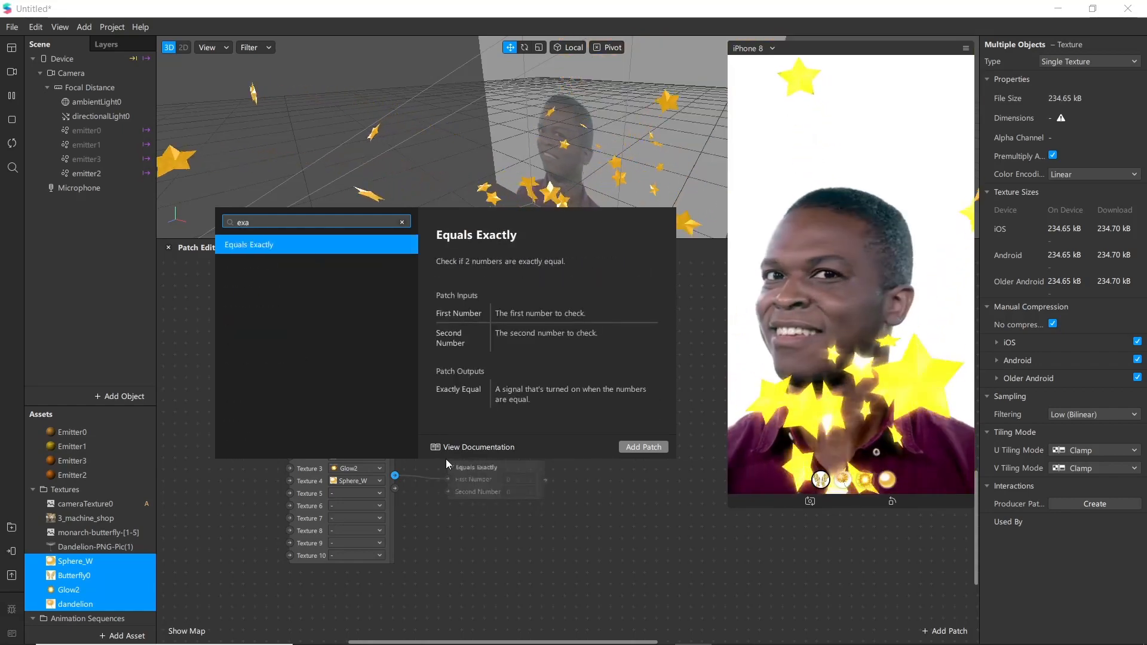
key("Return")
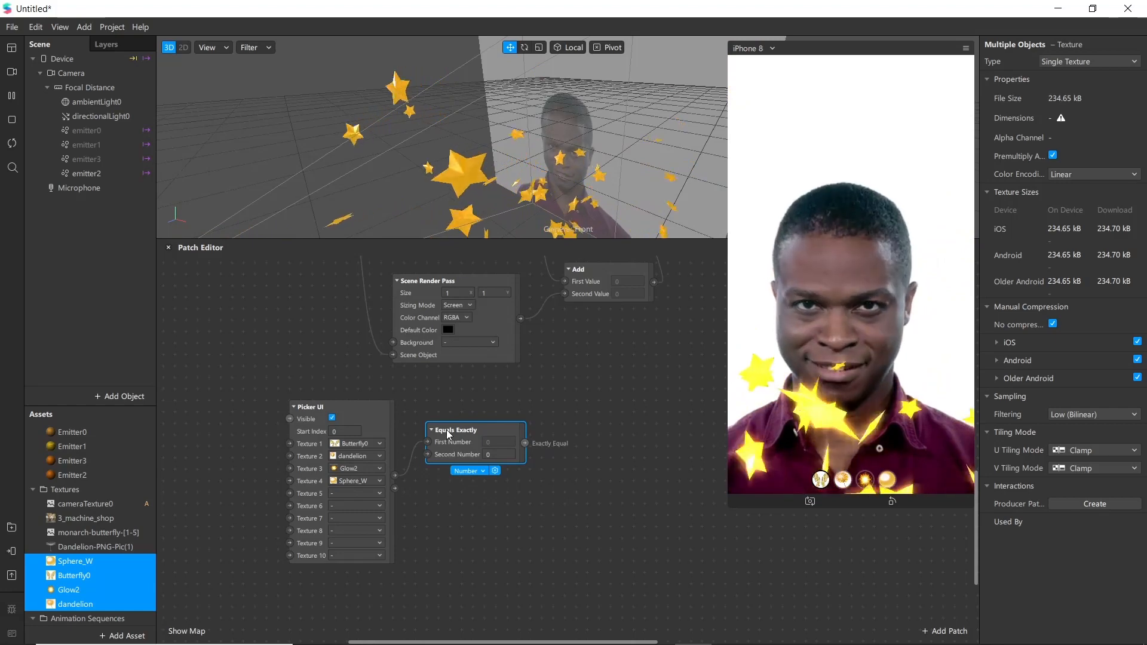
Duplicate the Equals Exactly patch three times and spread the copies vertically beneath the original
key("ctrl+d")
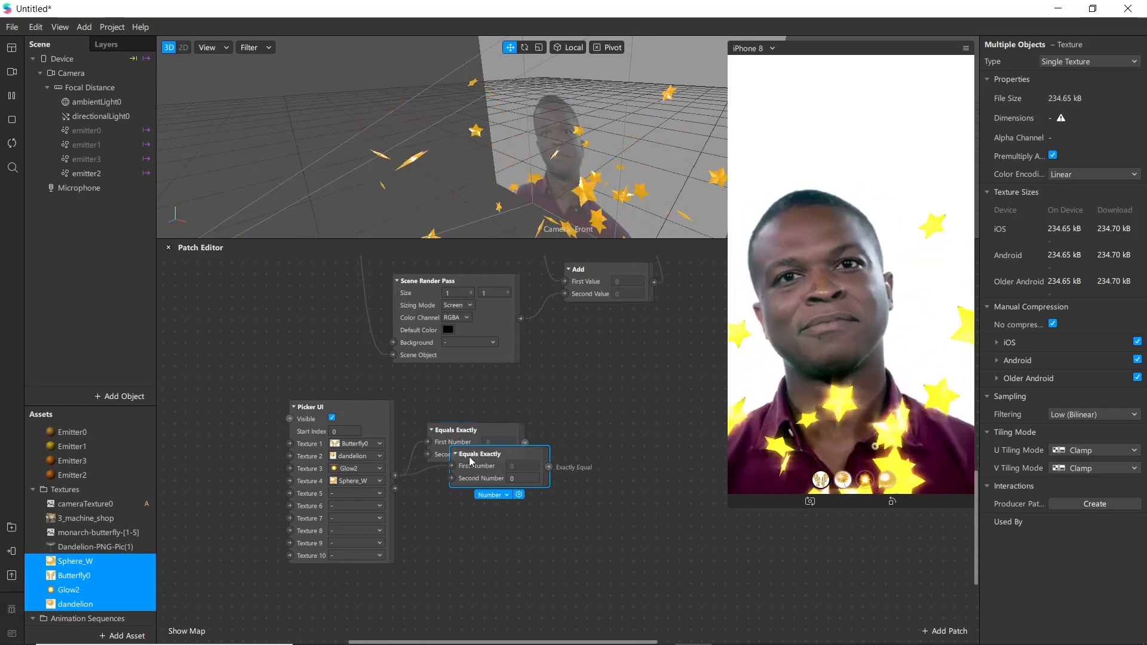
key("ctrl+d")
key("ctrl+d")
left_click_drag(505, 526, 456, 580)
left_click_drag(493, 506, 461, 541)
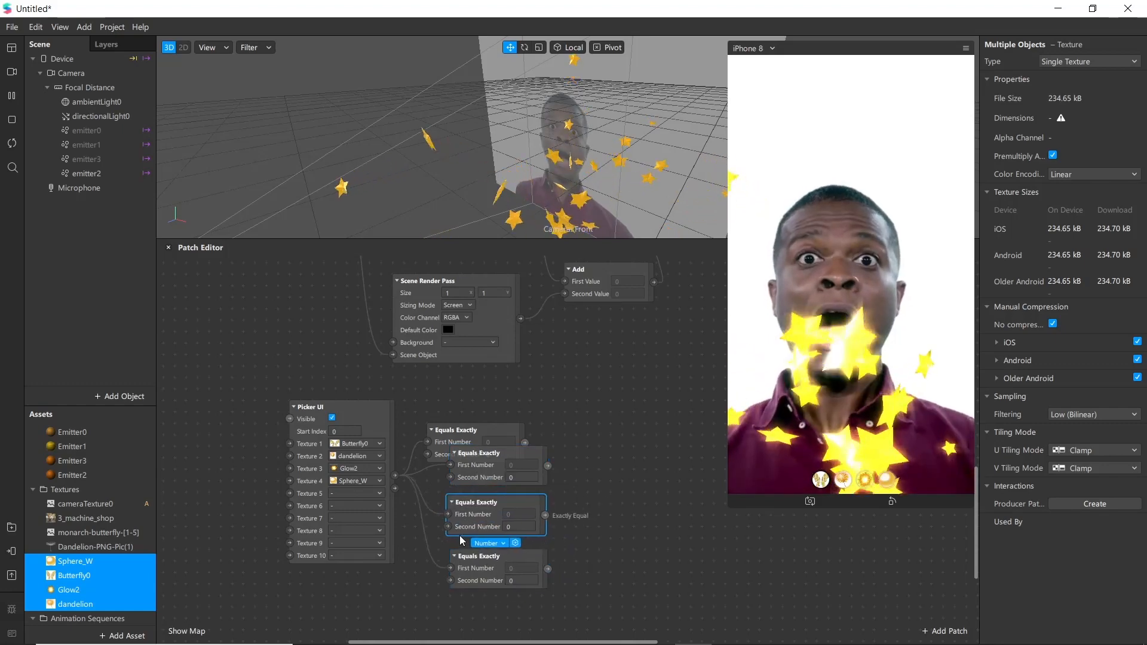
left_click_drag(463, 480, 444, 484)
left_click_drag(471, 519, 460, 532)
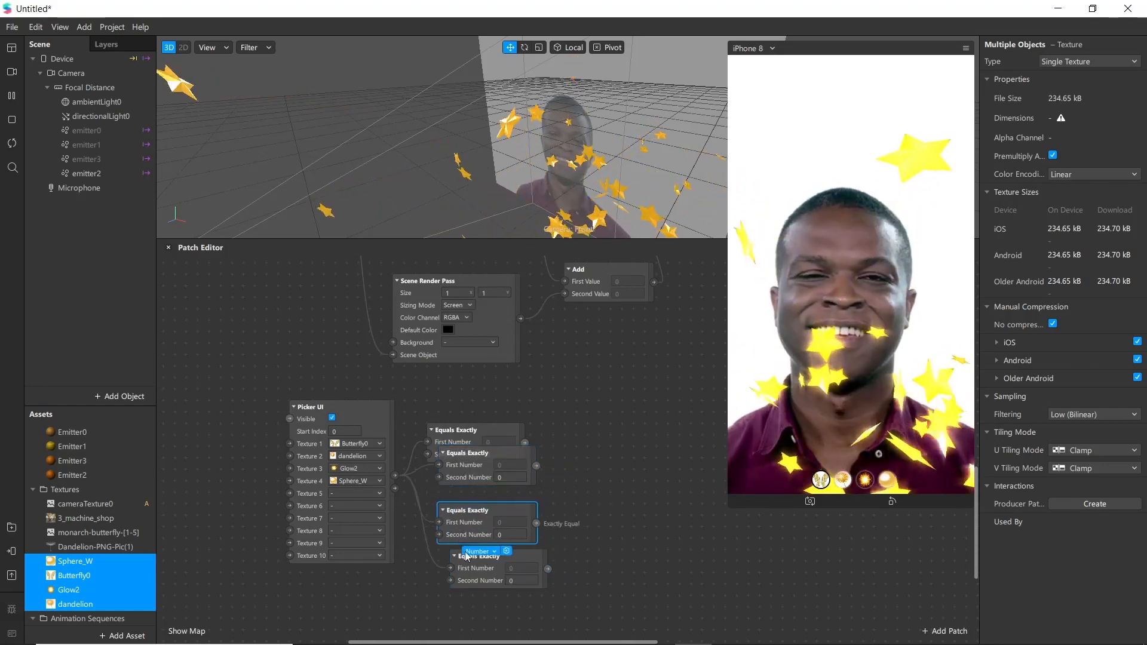
left_click_drag(461, 577, 460, 589)
Set the second number of the three duplicated Equals Exactly patches to 1, 2 and 3 from top to bottom
left_click(507, 484)
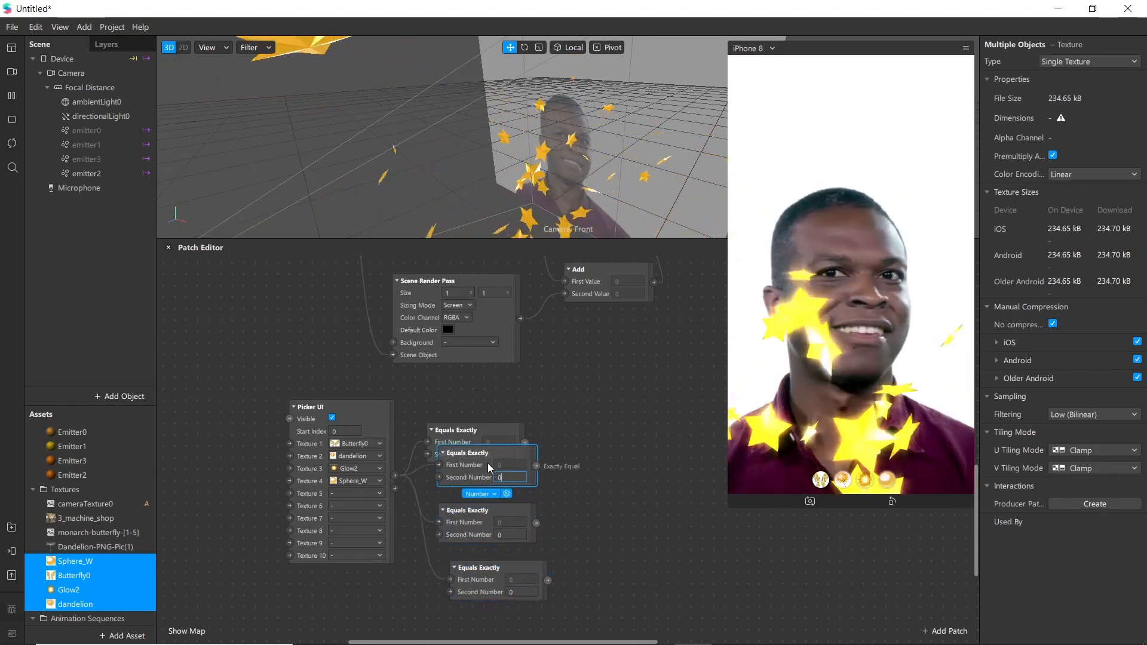
left_click_drag(488, 463, 488, 475)
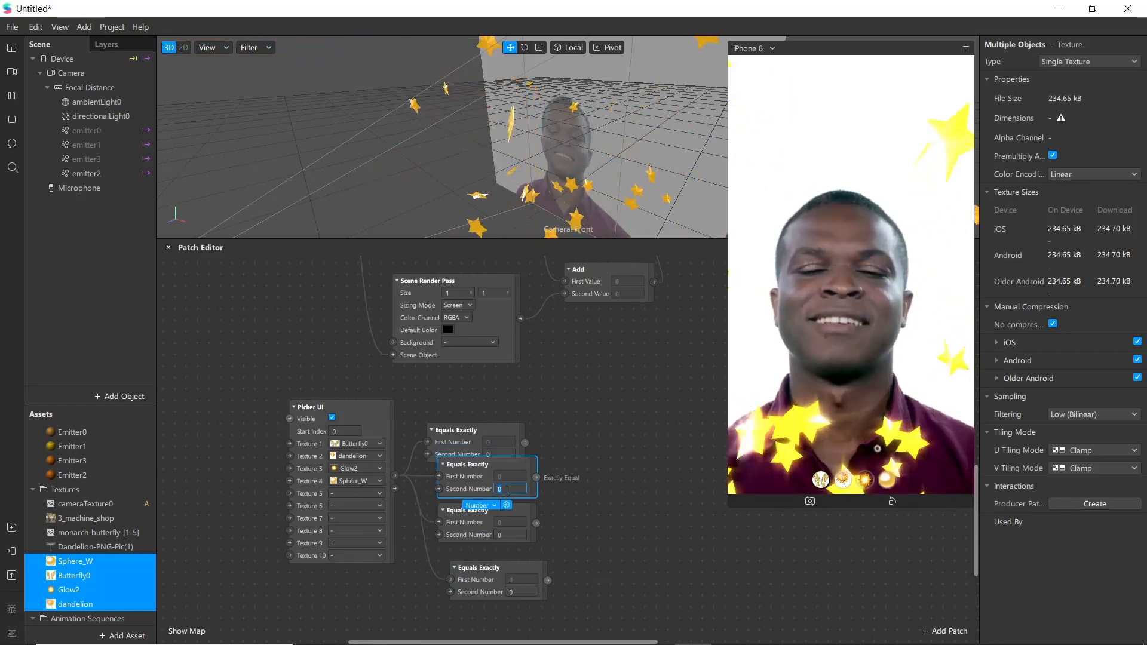
type("1")
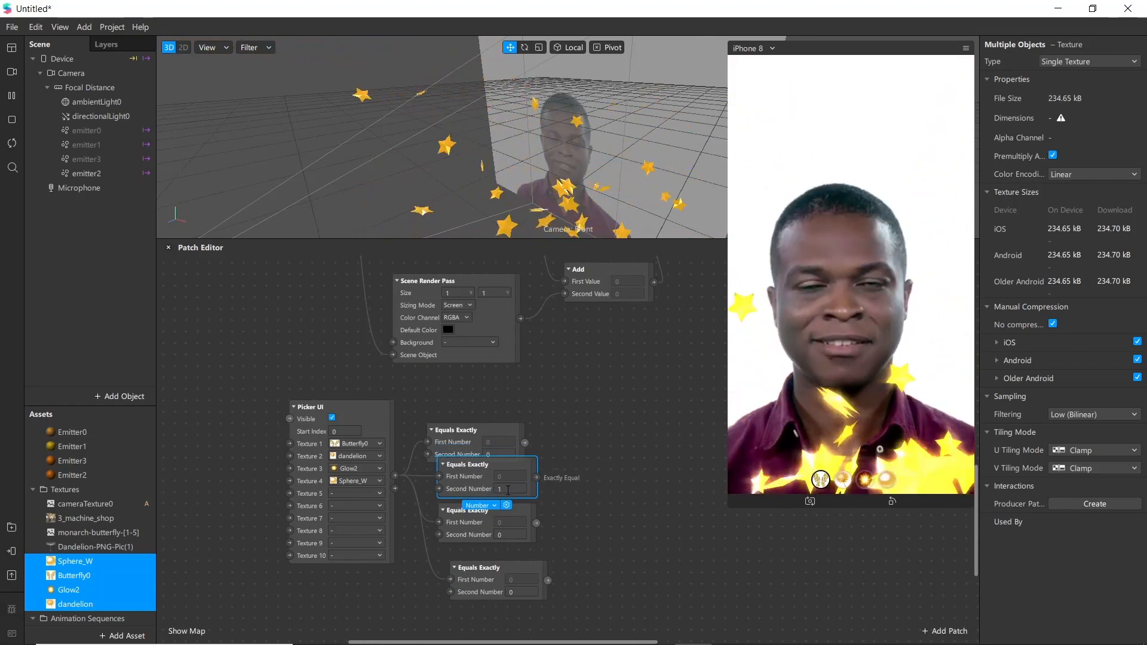
left_click(505, 533)
type("2")
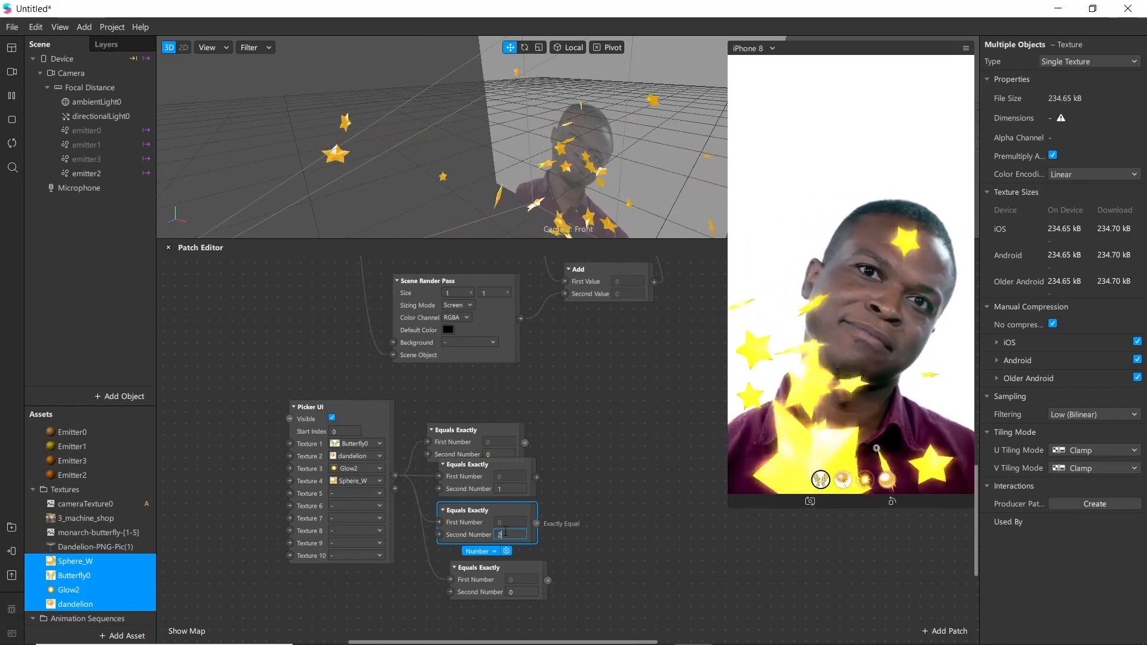
left_click(524, 591)
type("3")
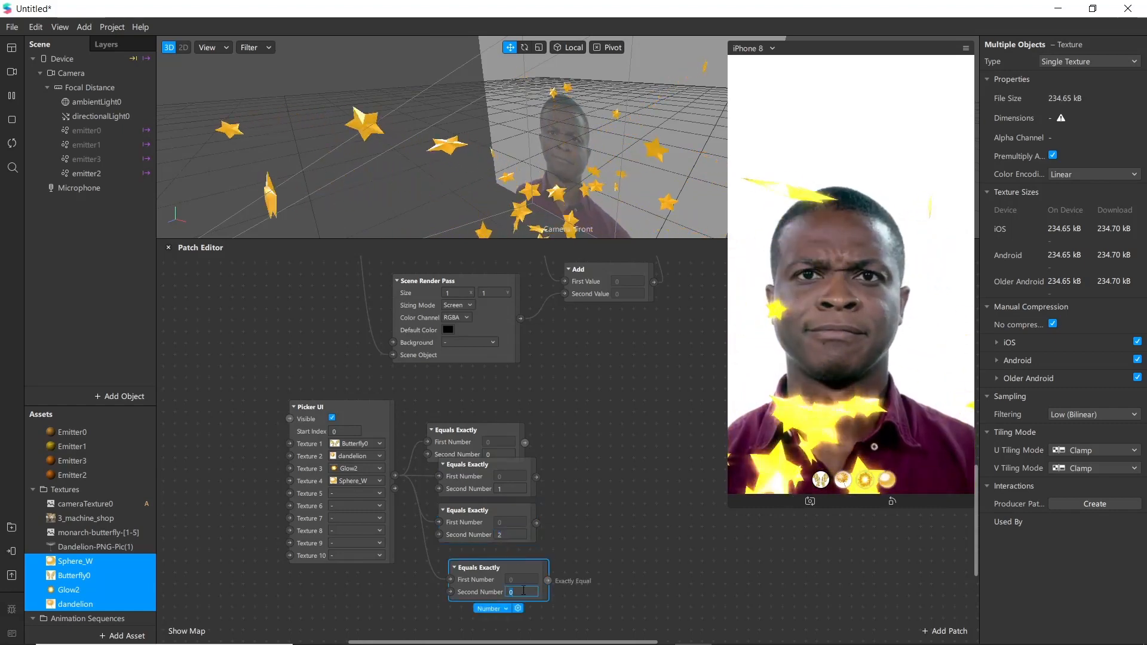
key("Return")
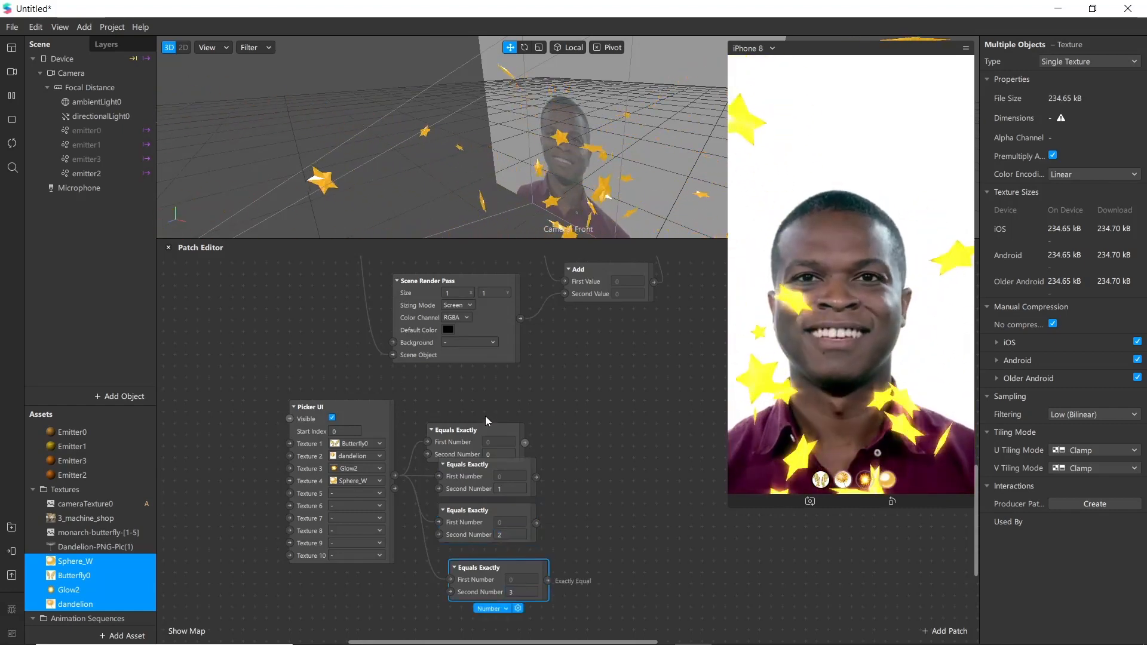
Move the original Equals Exactly patch upward so it is clear of the copy below it
left_click_drag(486, 429, 499, 394)
left_click(472, 460)
left_click_drag(474, 462, 474, 464)
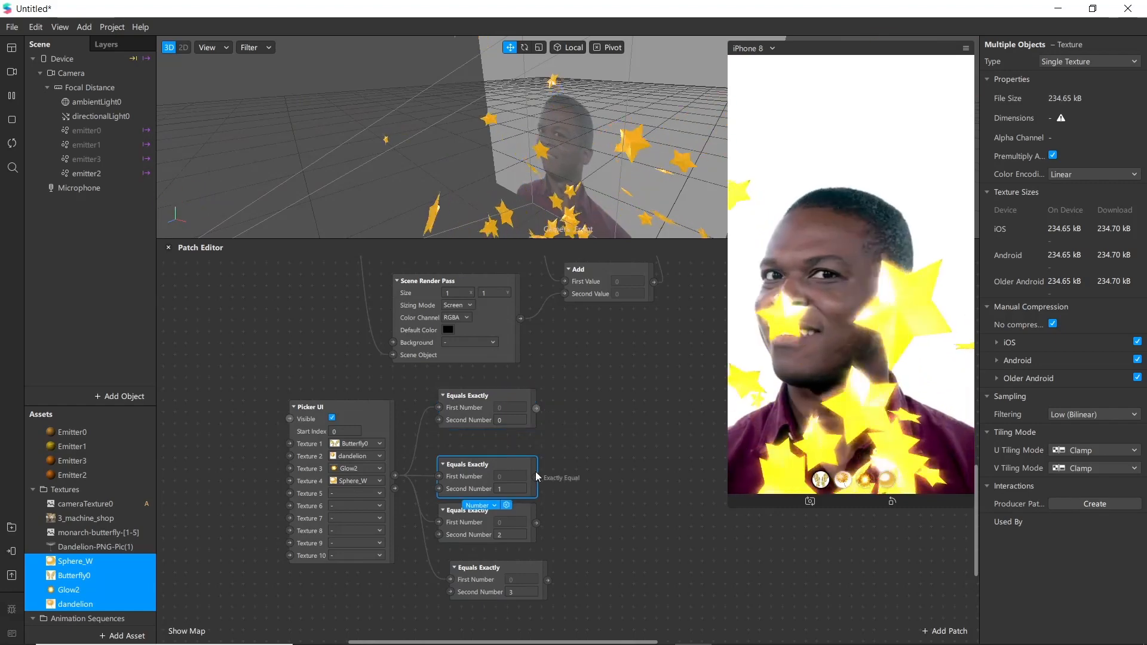
Create a patch for emitter0's Visible property and place it beside the topmost Equals Exactly patch
left_click(103, 139)
left_click(103, 132)
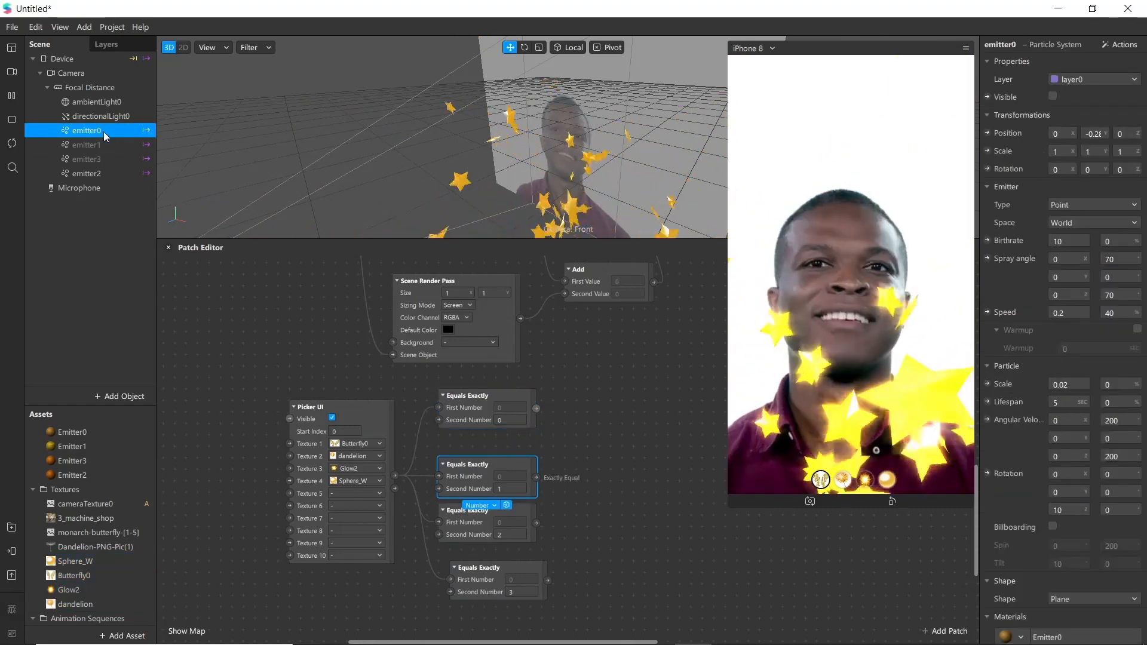
left_click(987, 97)
left_click_drag(601, 458, 616, 395)
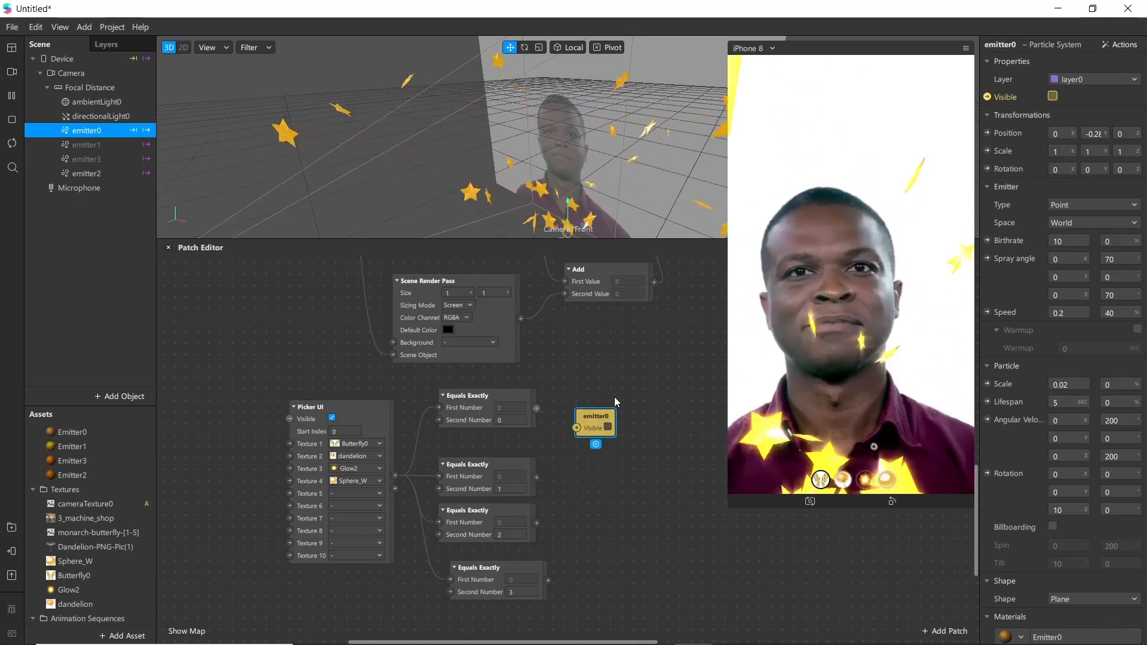
Turn on emitter1's visibility and create its Visible patch, aligning it and the emitter0 patch beside the first two Equals Exactly patches
left_click(97, 147)
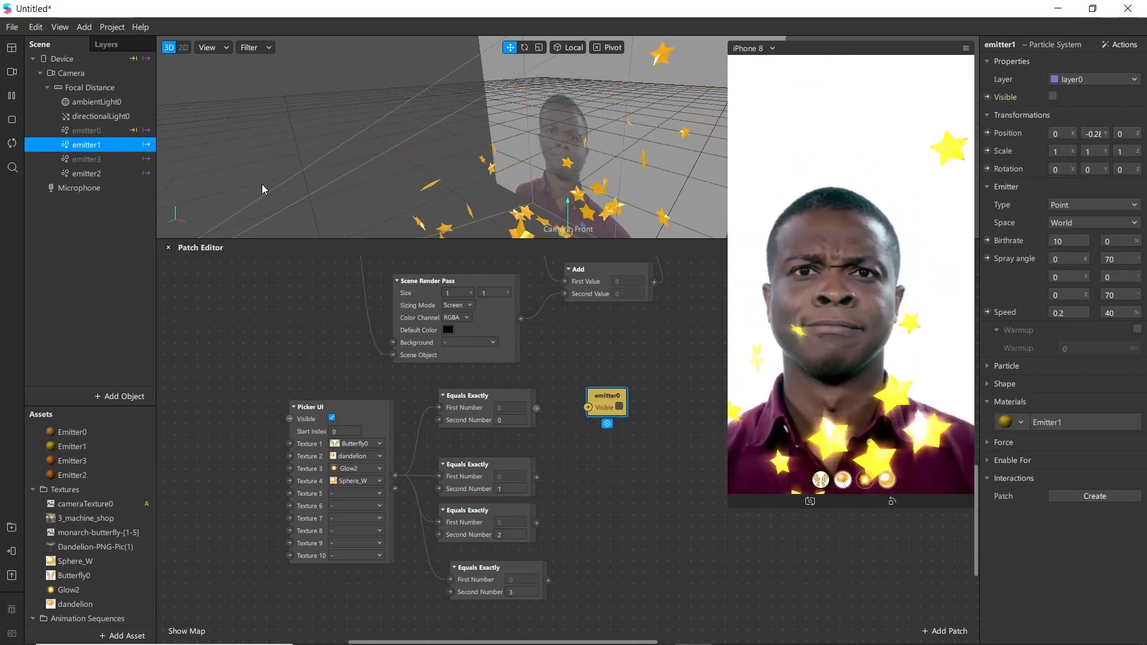
left_click(1053, 96)
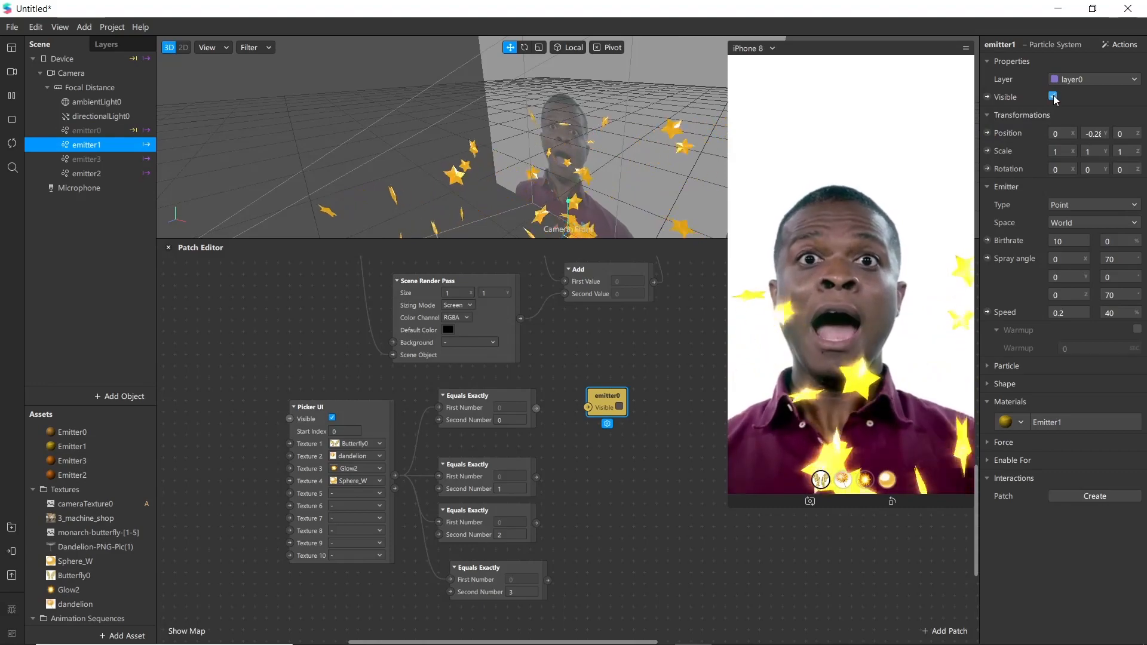
left_click(987, 96)
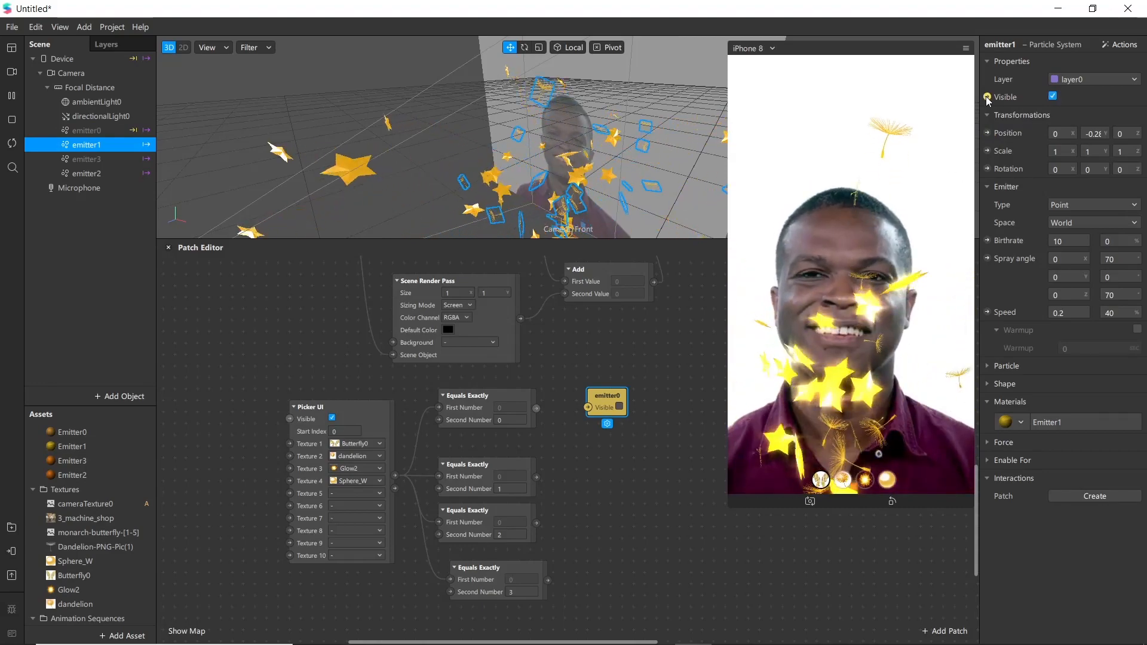
left_click_drag(591, 394, 568, 394)
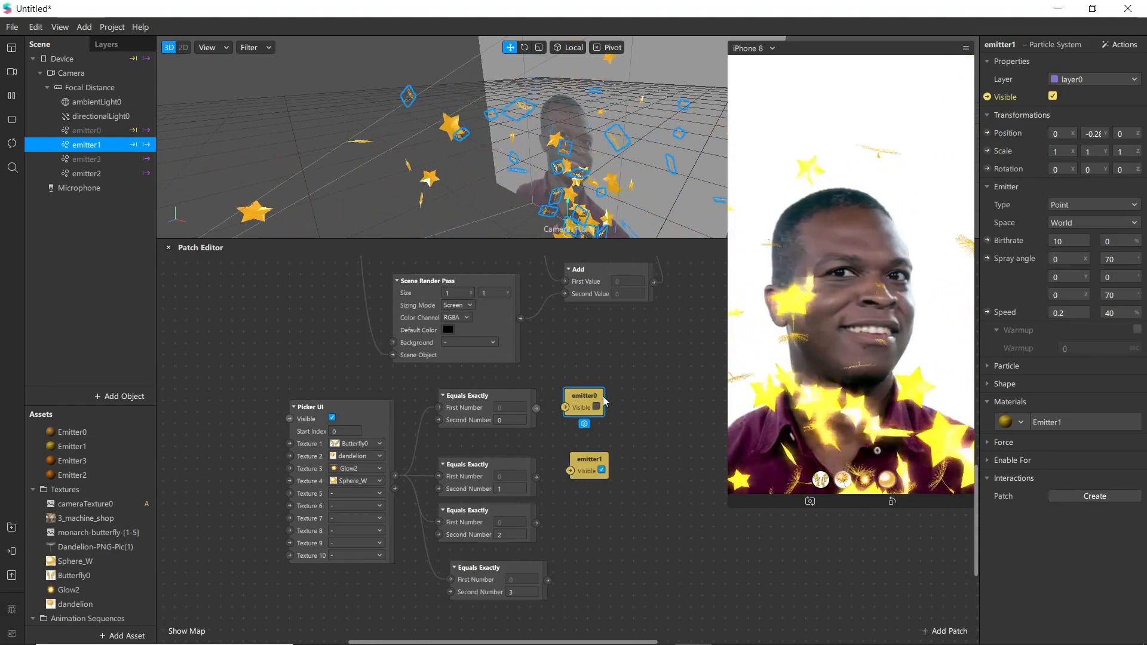
left_click_drag(601, 463, 597, 469)
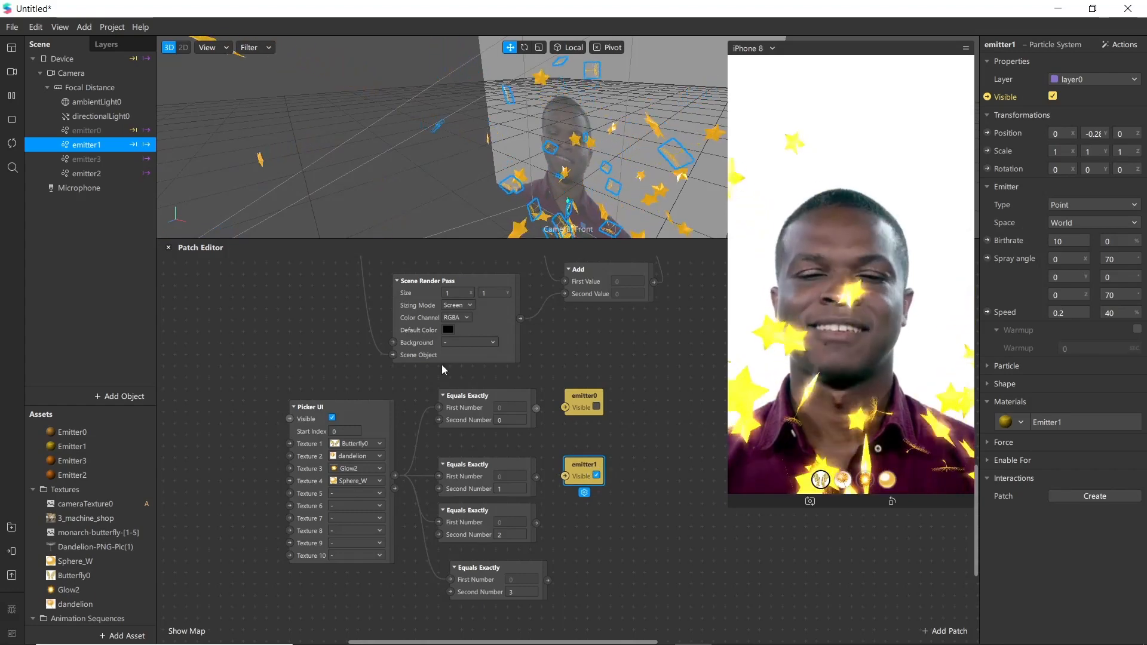
Create Visible patches for emitter3 and emitter2 and place them beside the third and fourth Equals Exactly patches respectively
left_click(113, 160)
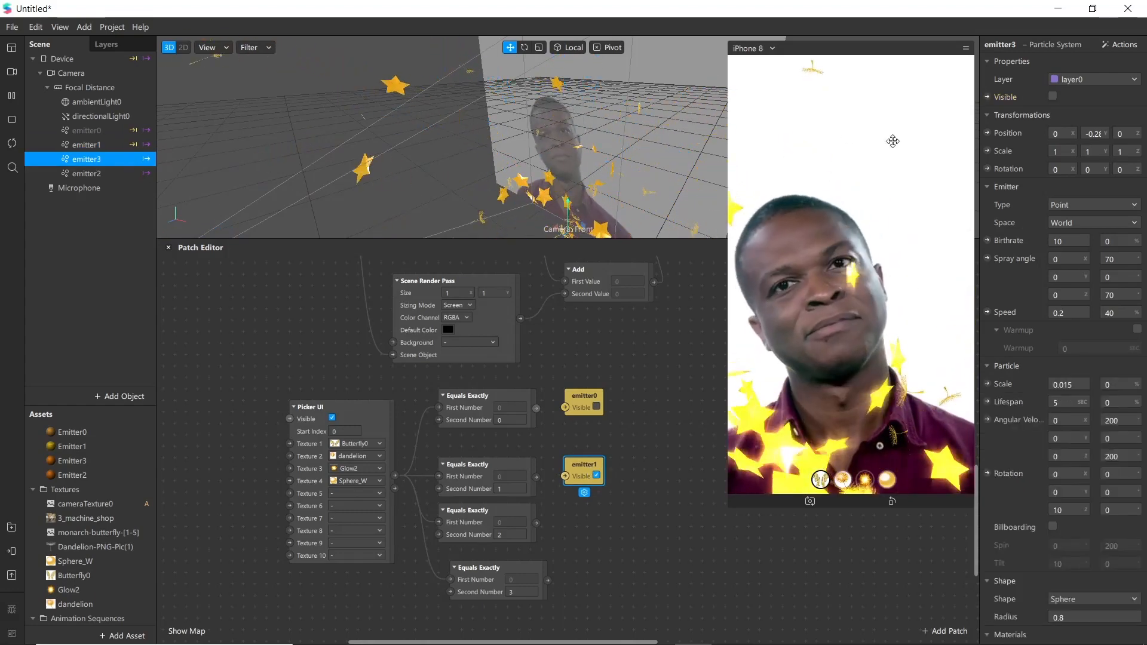
left_click(987, 97)
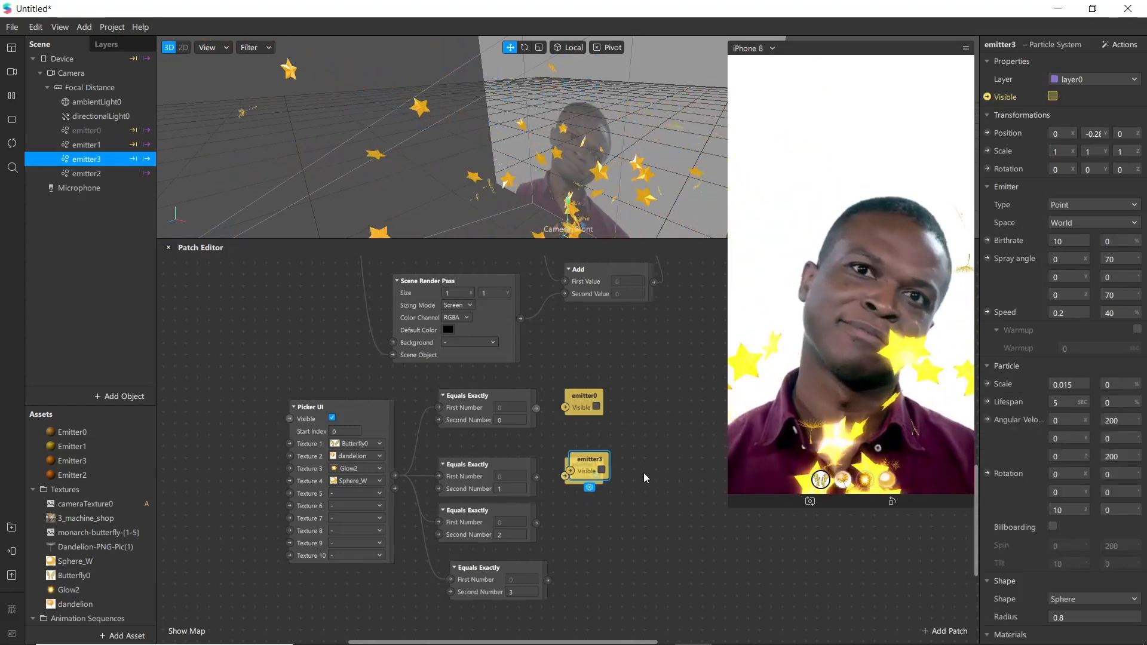
left_click_drag(578, 474, 585, 524)
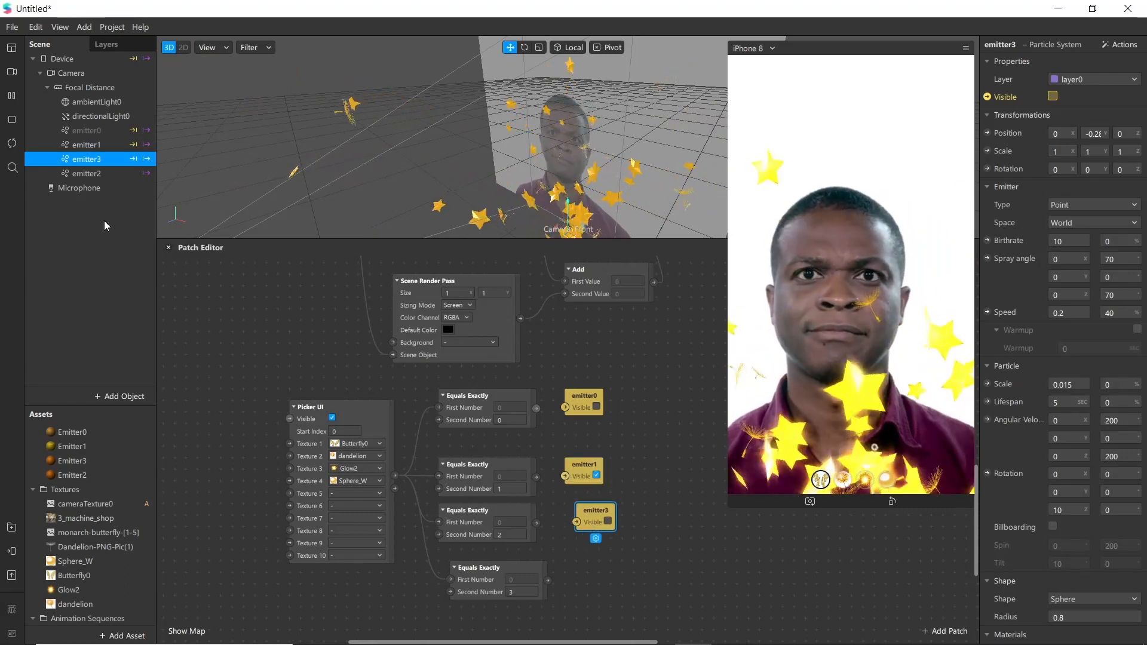
left_click(113, 174)
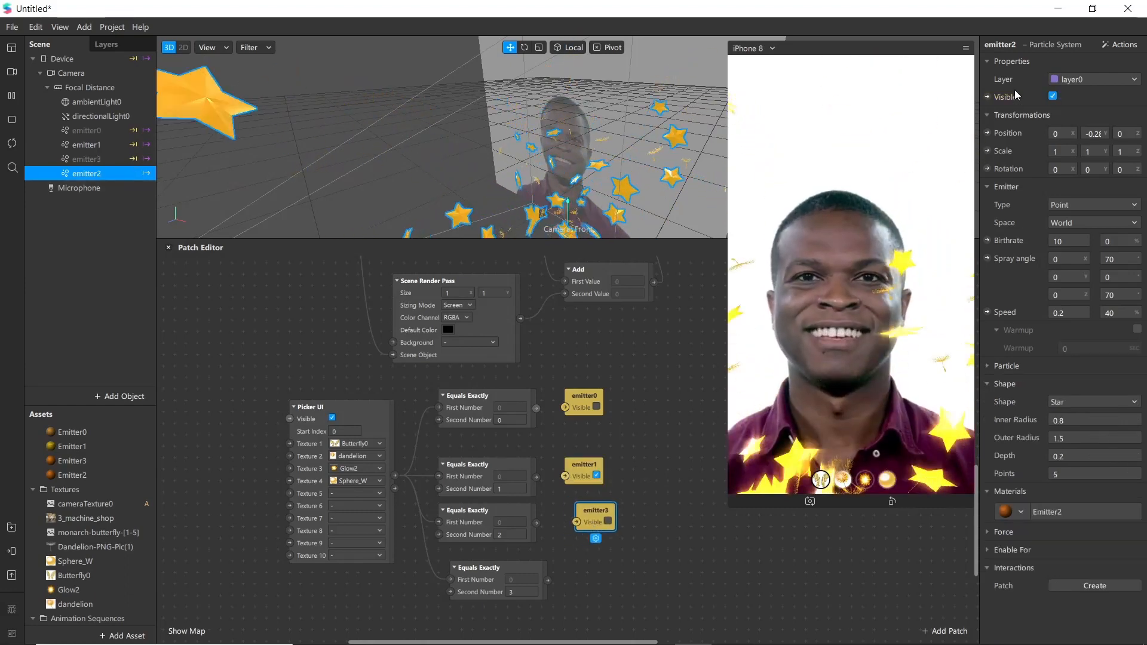
left_click(988, 97)
left_click_drag(587, 476, 605, 585)
Connect the four Equals Exactly outputs, from top to bottom, to the Visible inputs of emitter0, emitter1, emitter3 and emitter2
left_click_drag(539, 411, 566, 407)
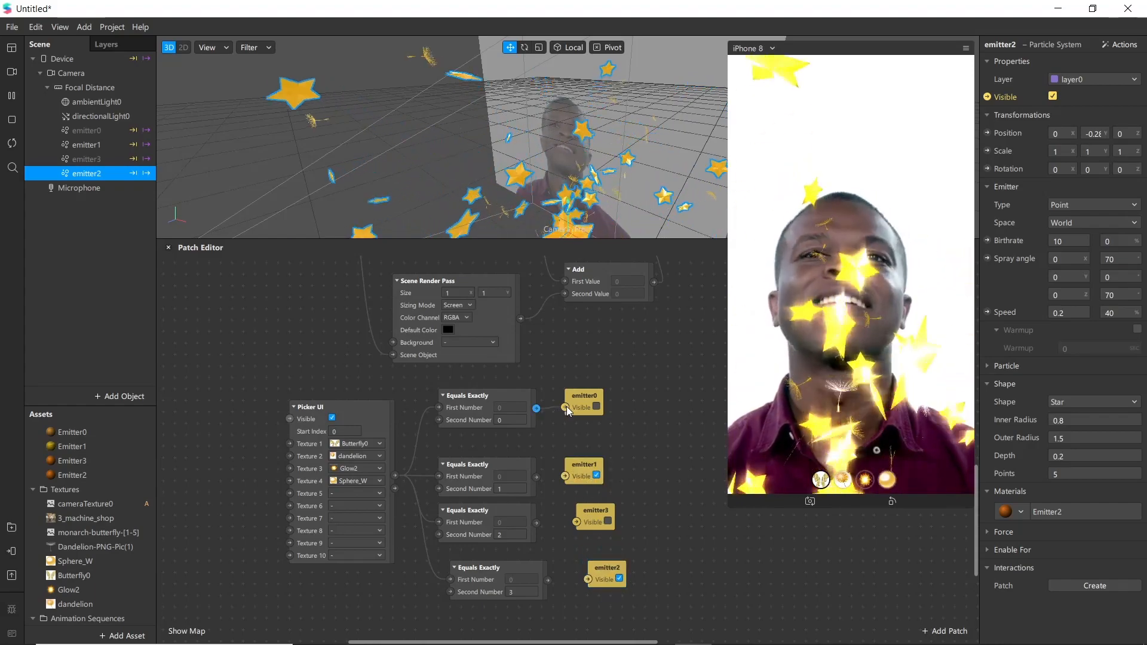
left_click_drag(536, 477, 563, 475)
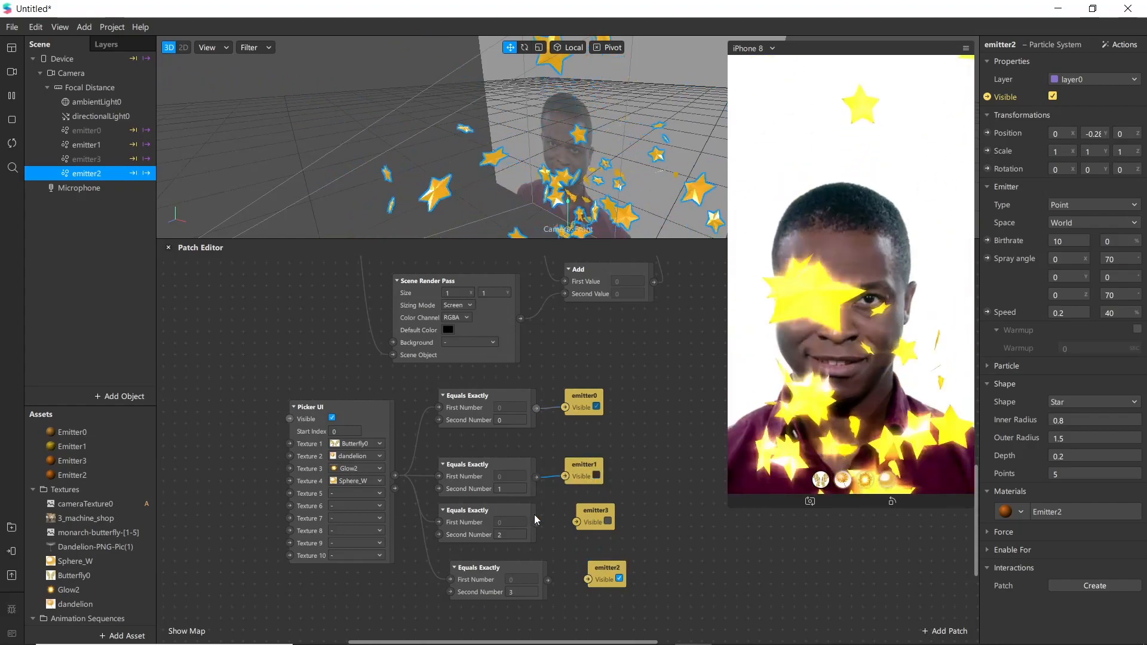
left_click_drag(535, 524, 576, 523)
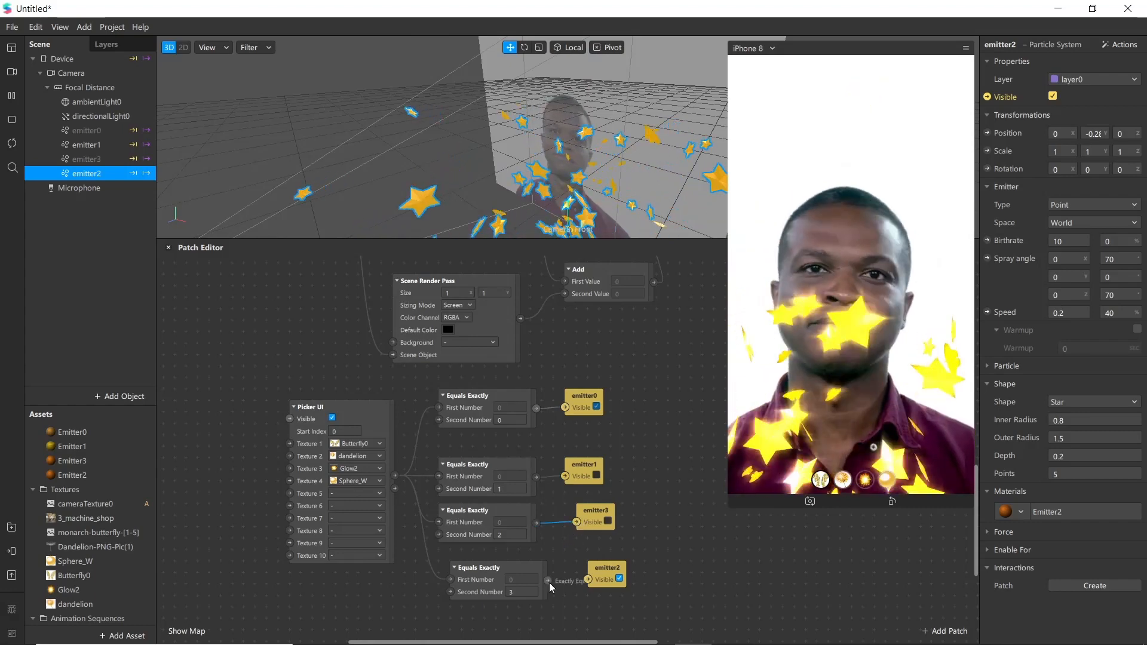
left_click_drag(550, 583, 586, 578)
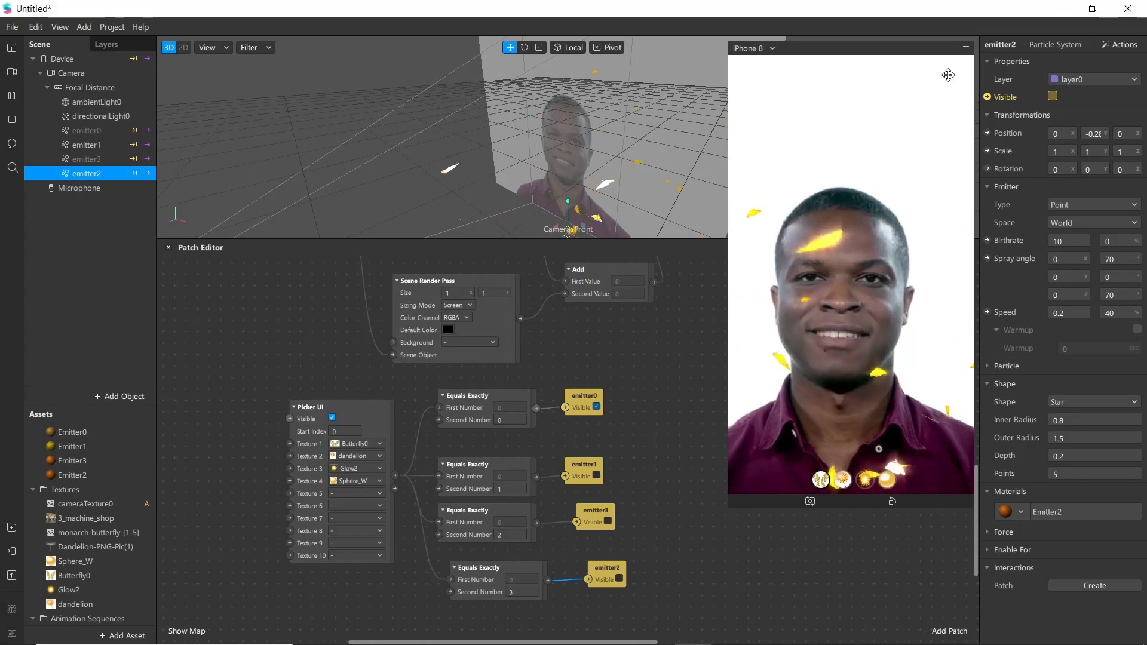
Enable simulated touch in the device preview and choose the fourth picker texture to test the emitter switching
left_click(965, 49)
left_click(988, 71)
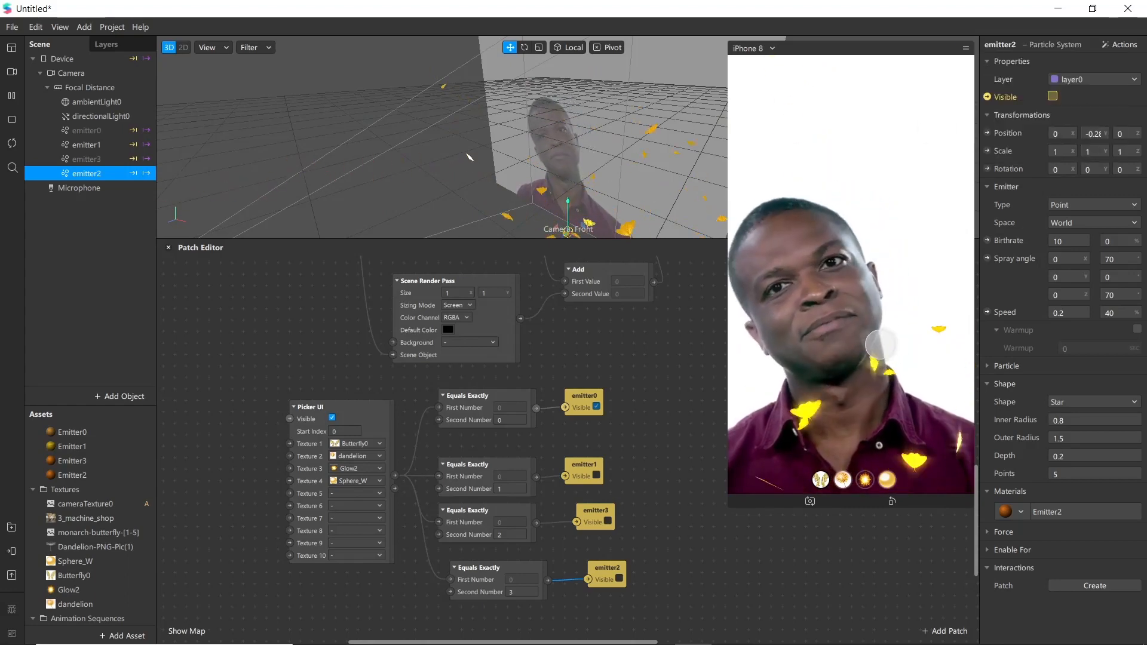
left_click(894, 481)
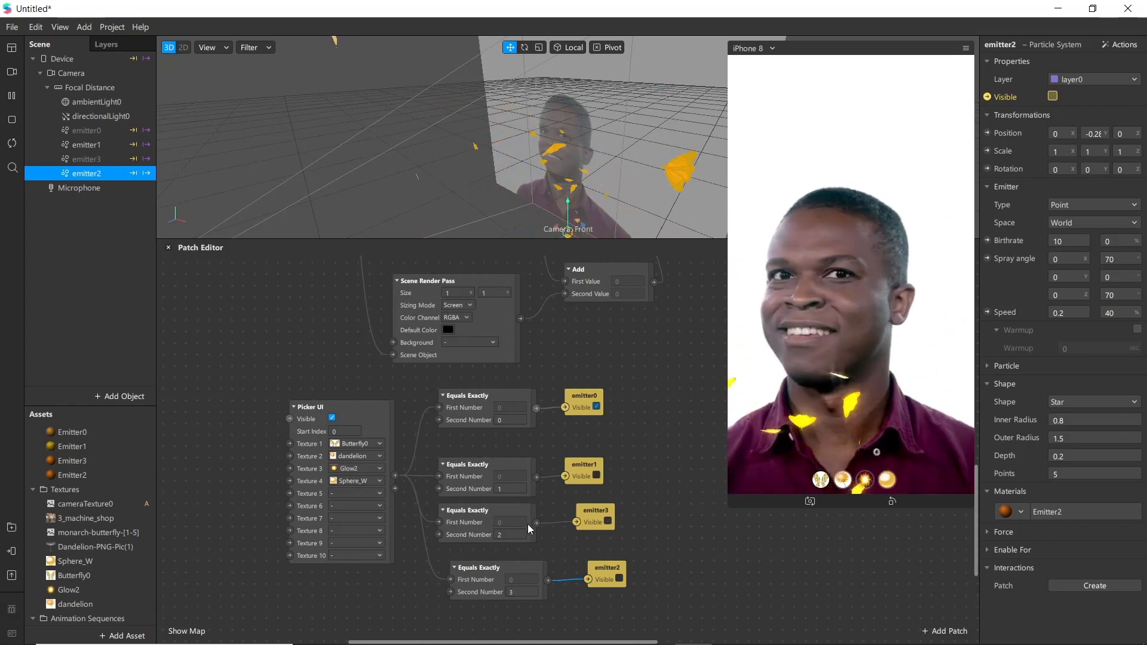
Rewire the lower two Equals Exactly patches so 2 drives emitter2 and 3 drives emitter3, and swap the emitter patches' positions to match
left_click_drag(581, 561, 577, 524)
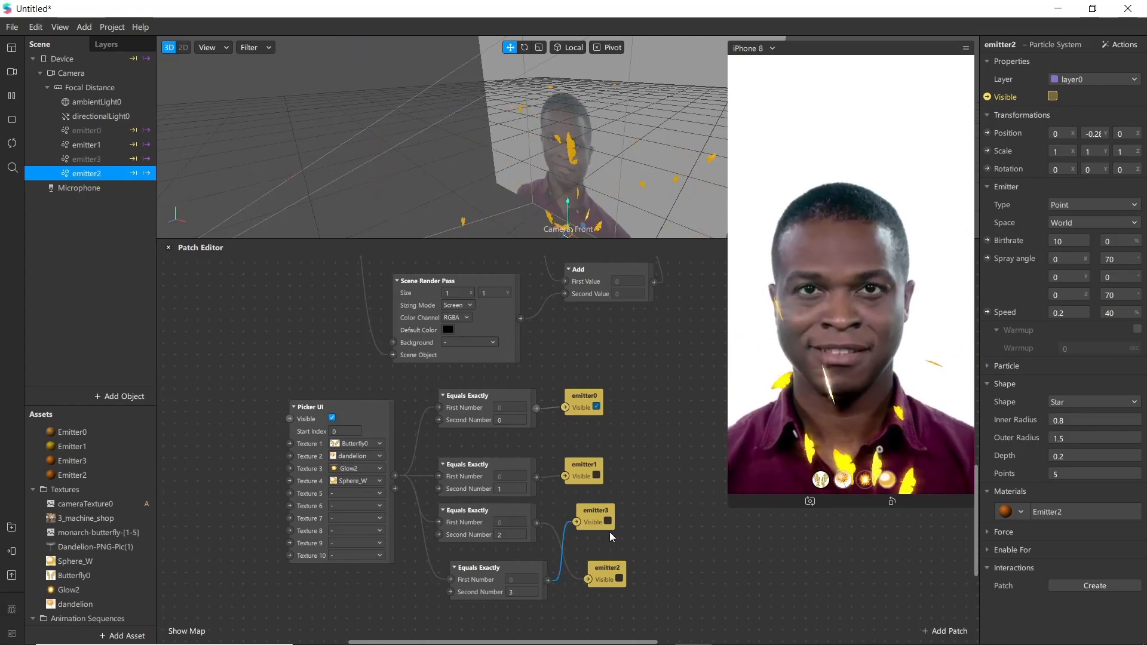
left_click_drag(606, 571, 589, 529)
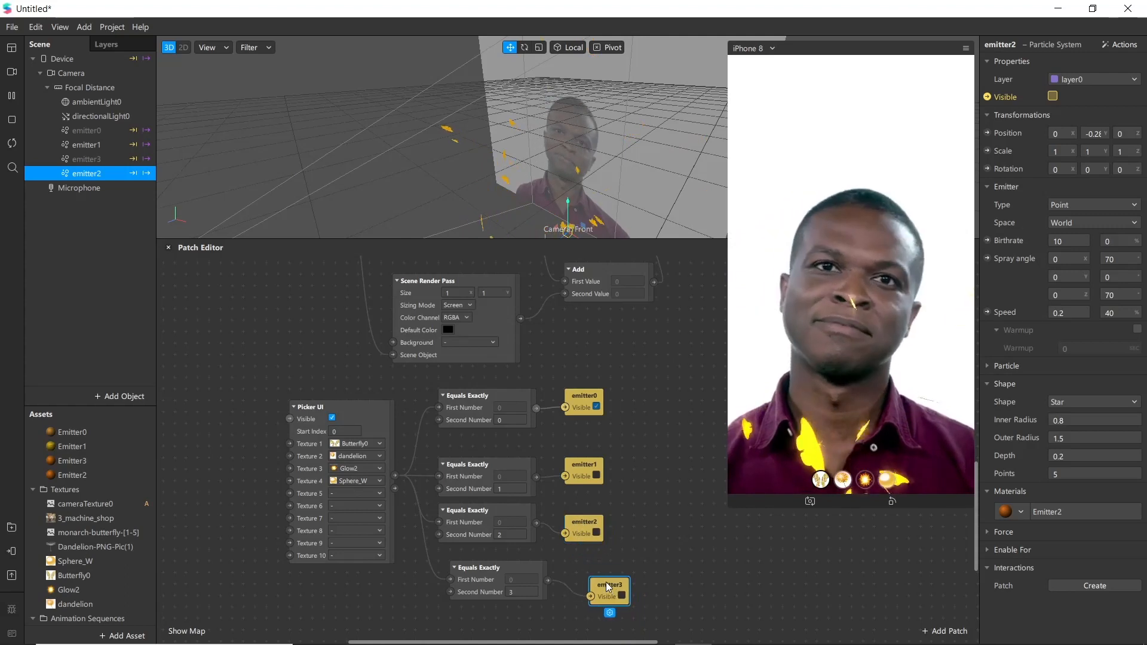
left_click_drag(609, 587, 595, 570)
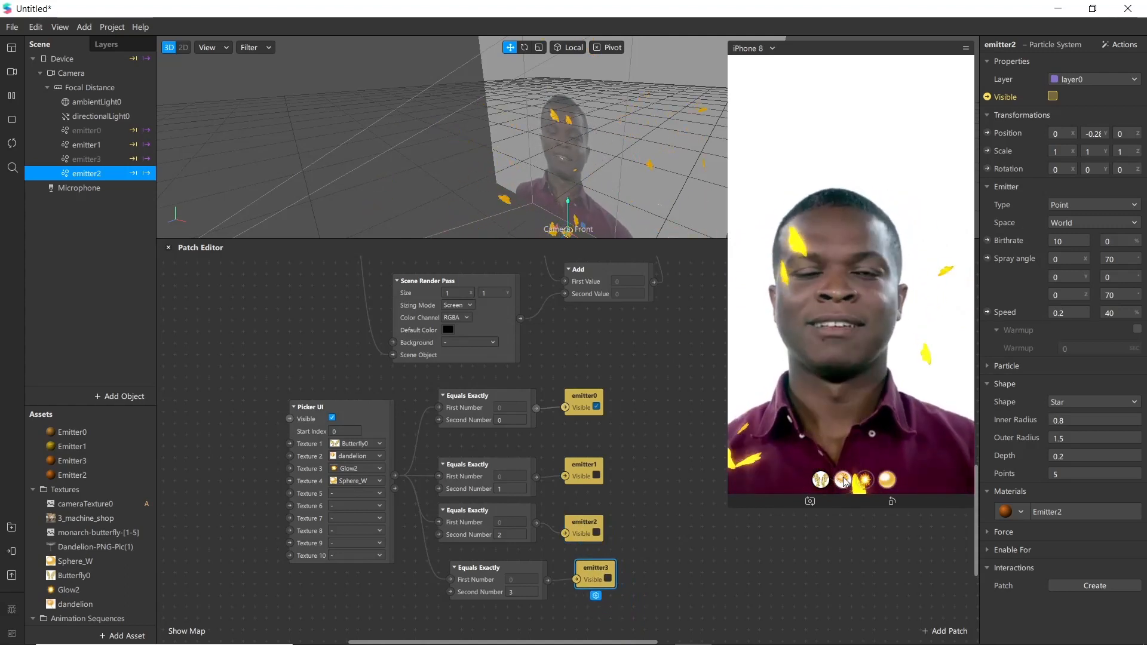
Test the rewired picker in the device preview by choosing the third texture
left_click(866, 480)
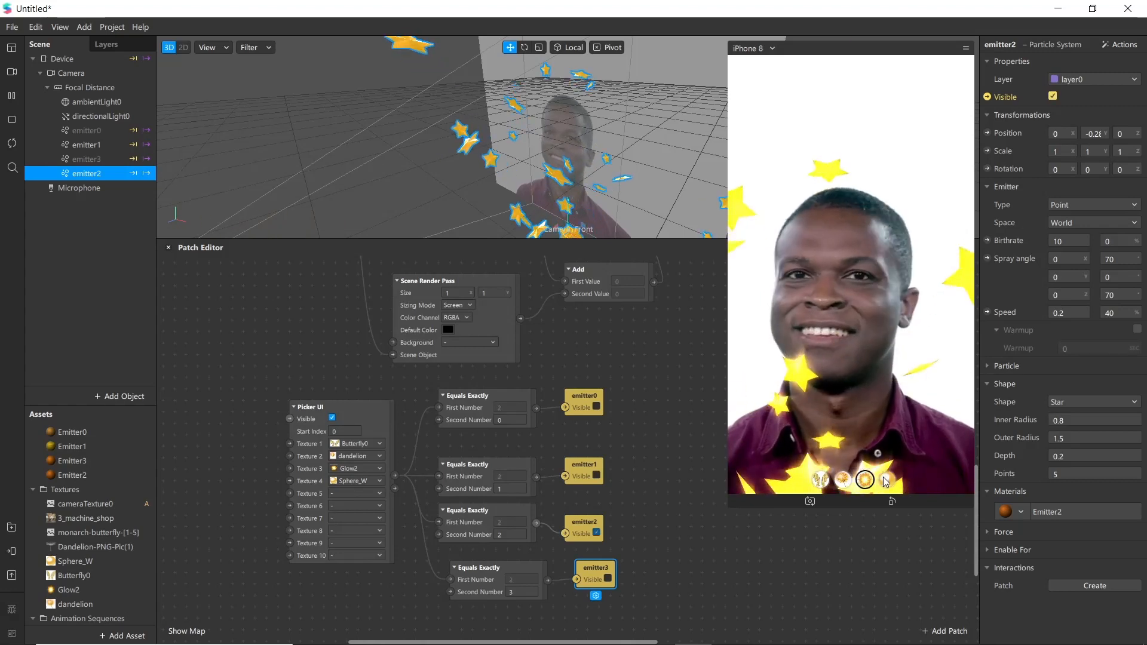